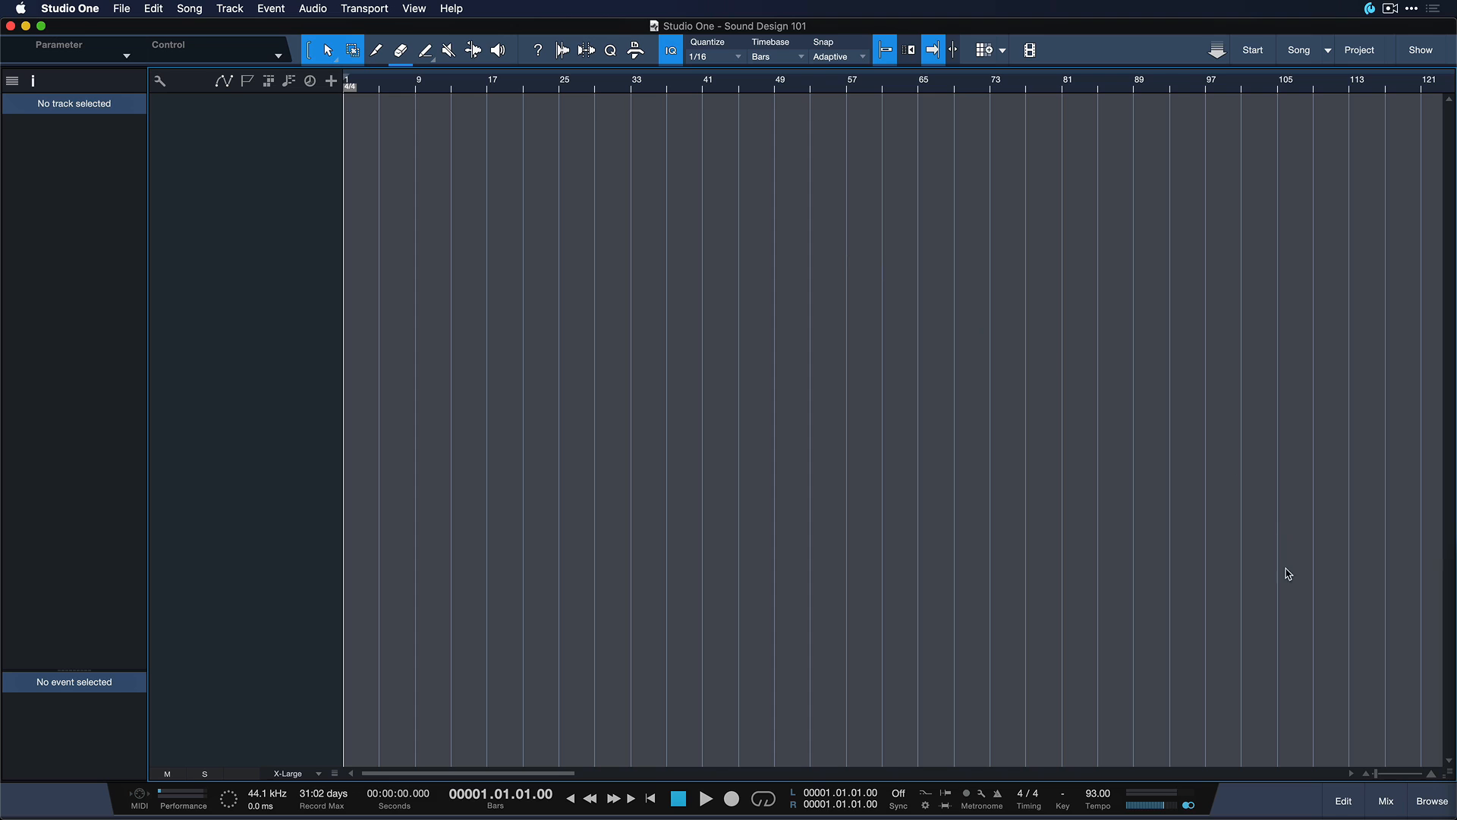
Step: Open the browser and look through the PreSonus instruments Impact, Mai Tai, Mojito, Presence and SampleOne
mouse_move(1433, 817)
key("F5")
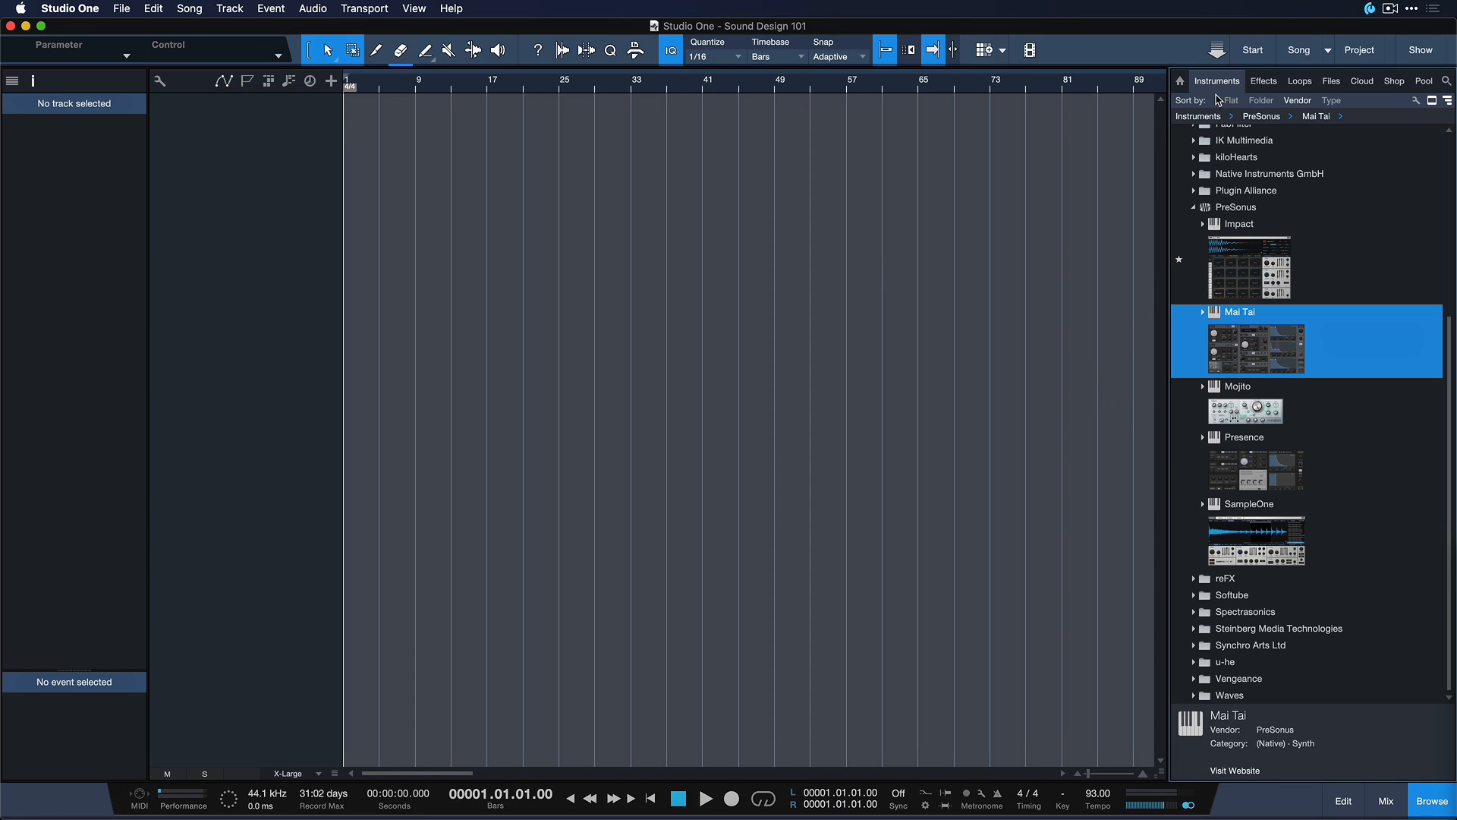
left_click(1180, 81)
left_click(1204, 83)
double_click(1277, 243)
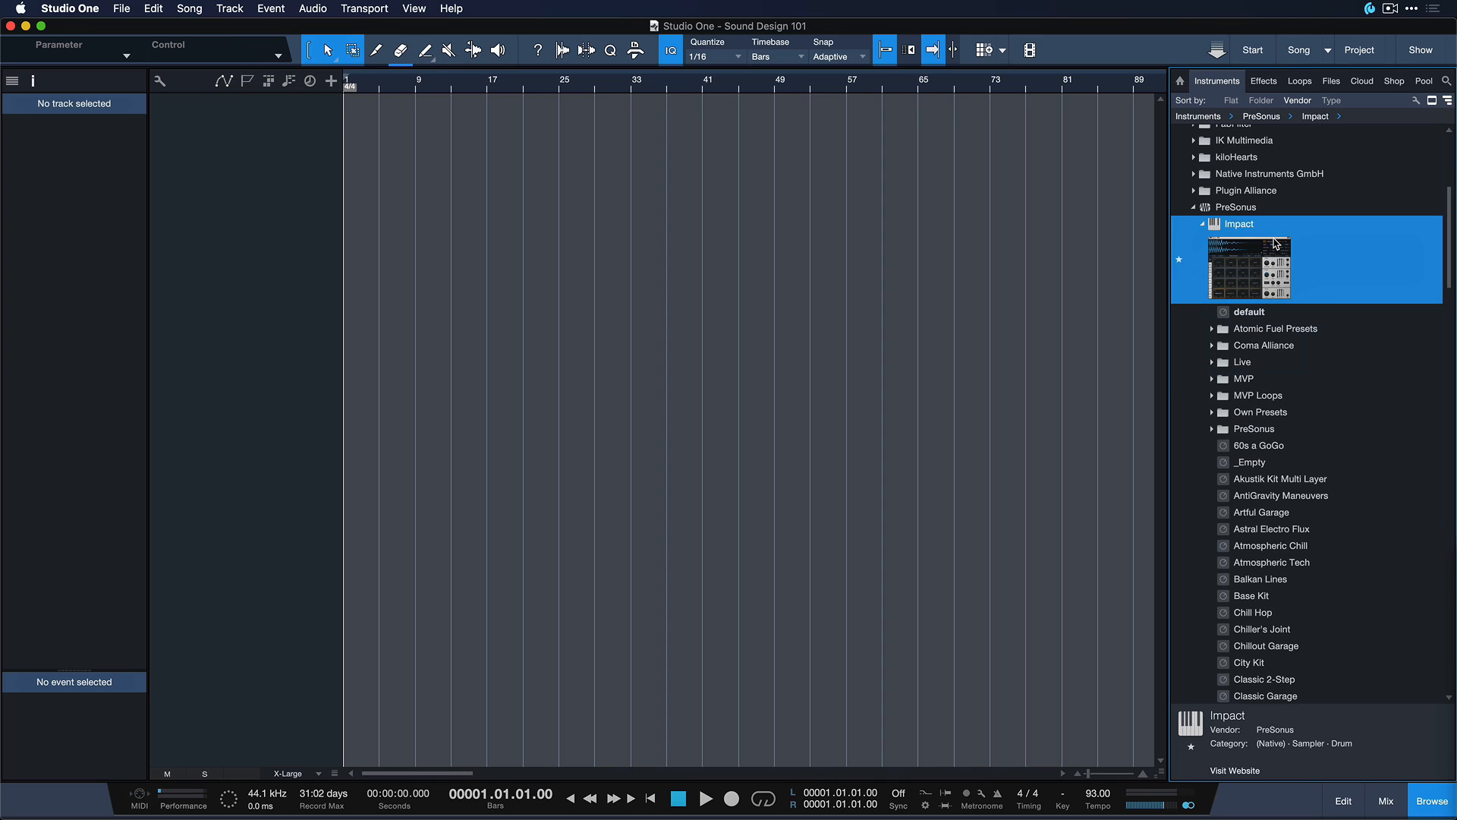
double_click(1251, 270)
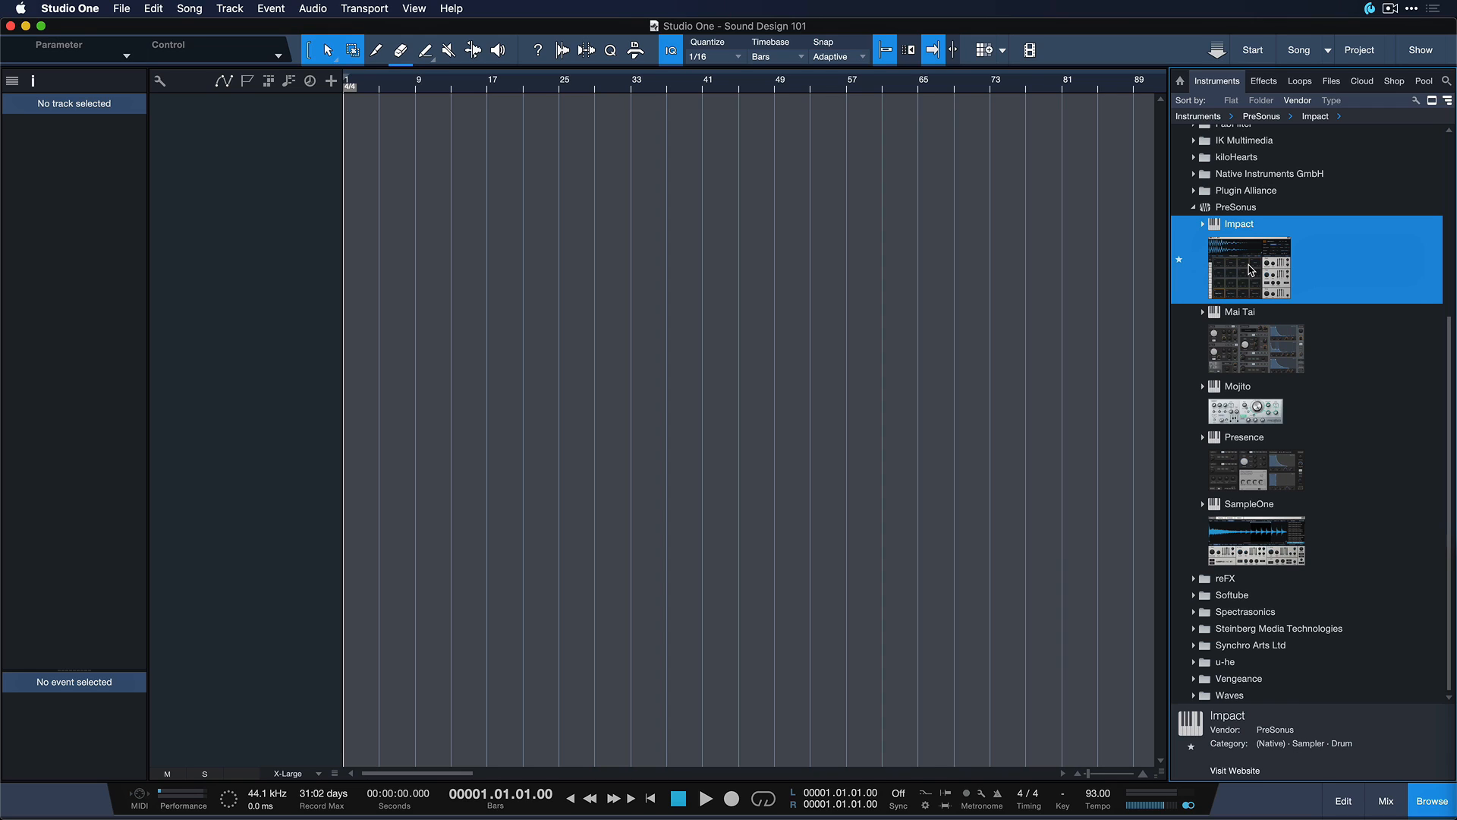
double_click(1260, 325)
double_click(1257, 341)
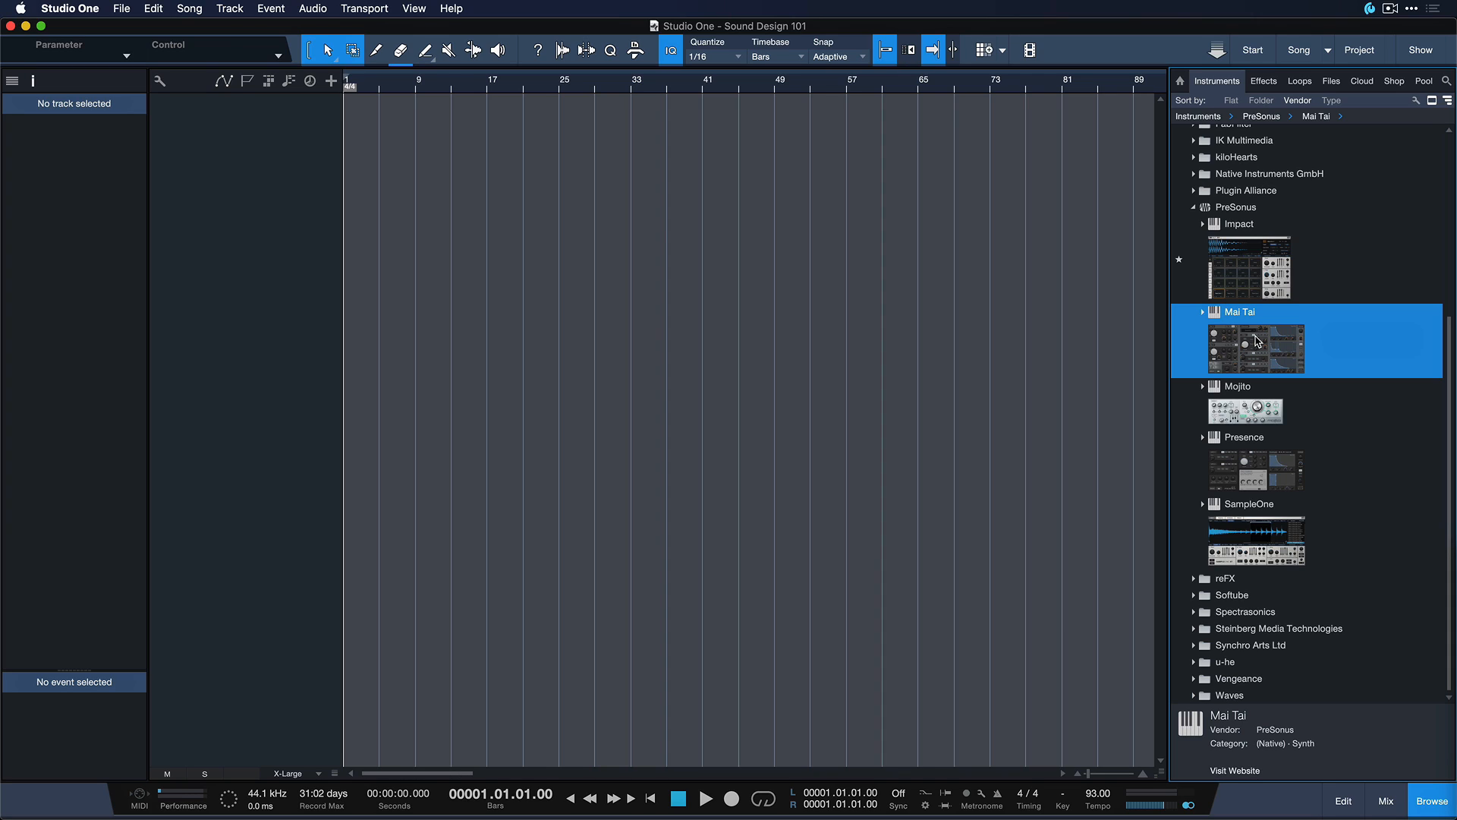
left_click(1281, 408)
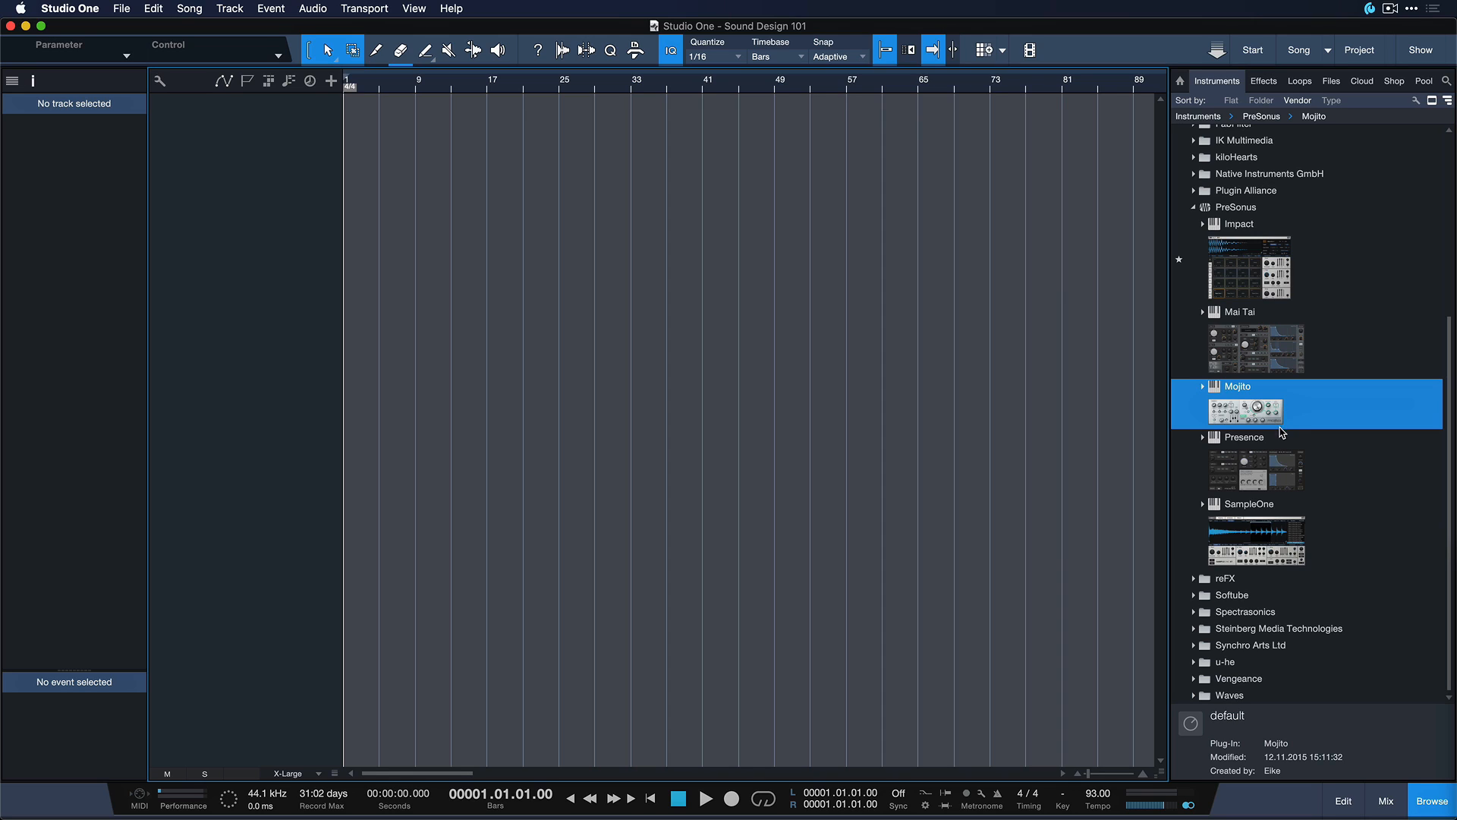
double_click(1264, 448)
double_click(1261, 451)
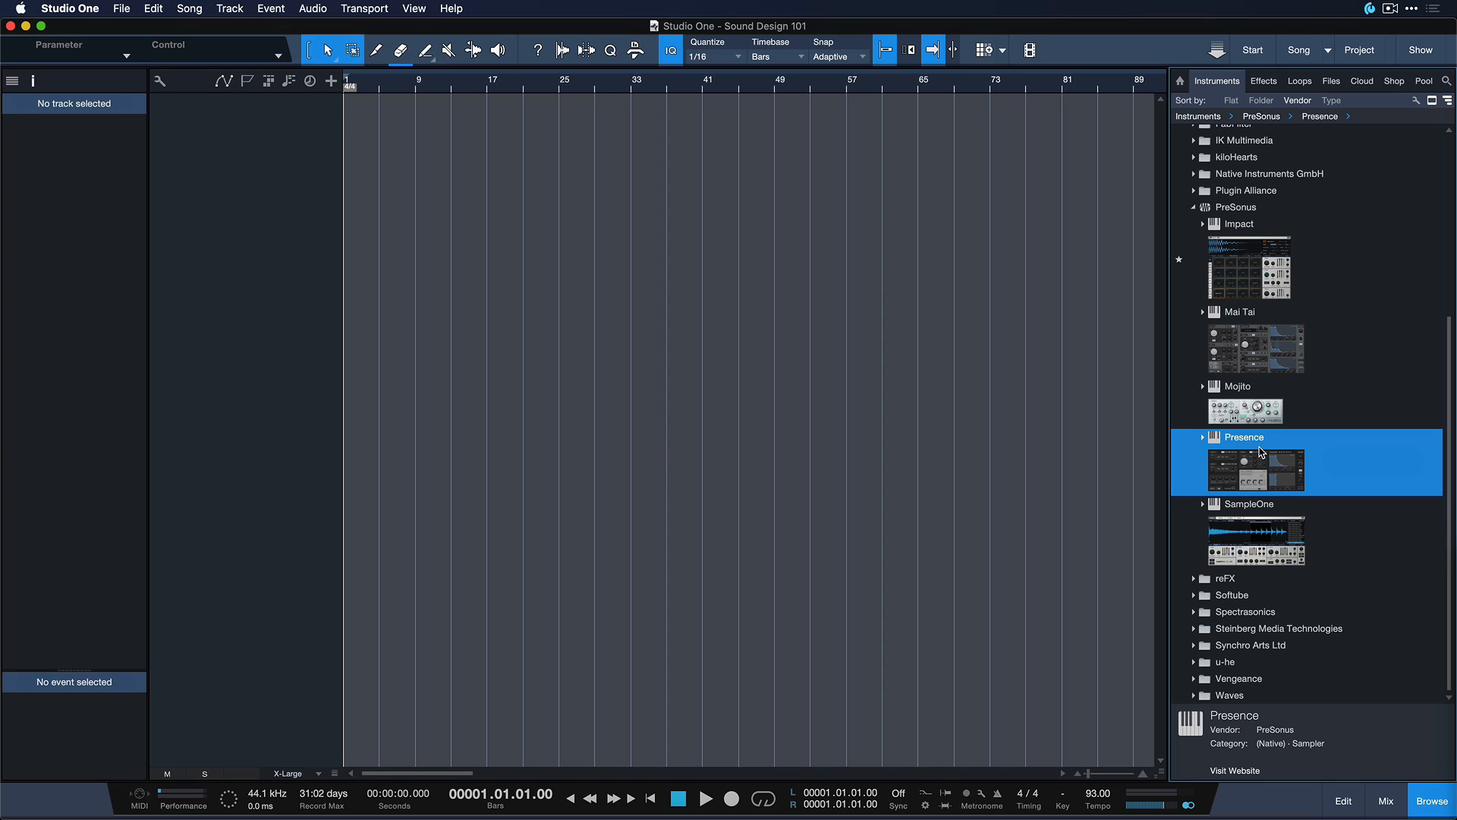
double_click(1278, 513)
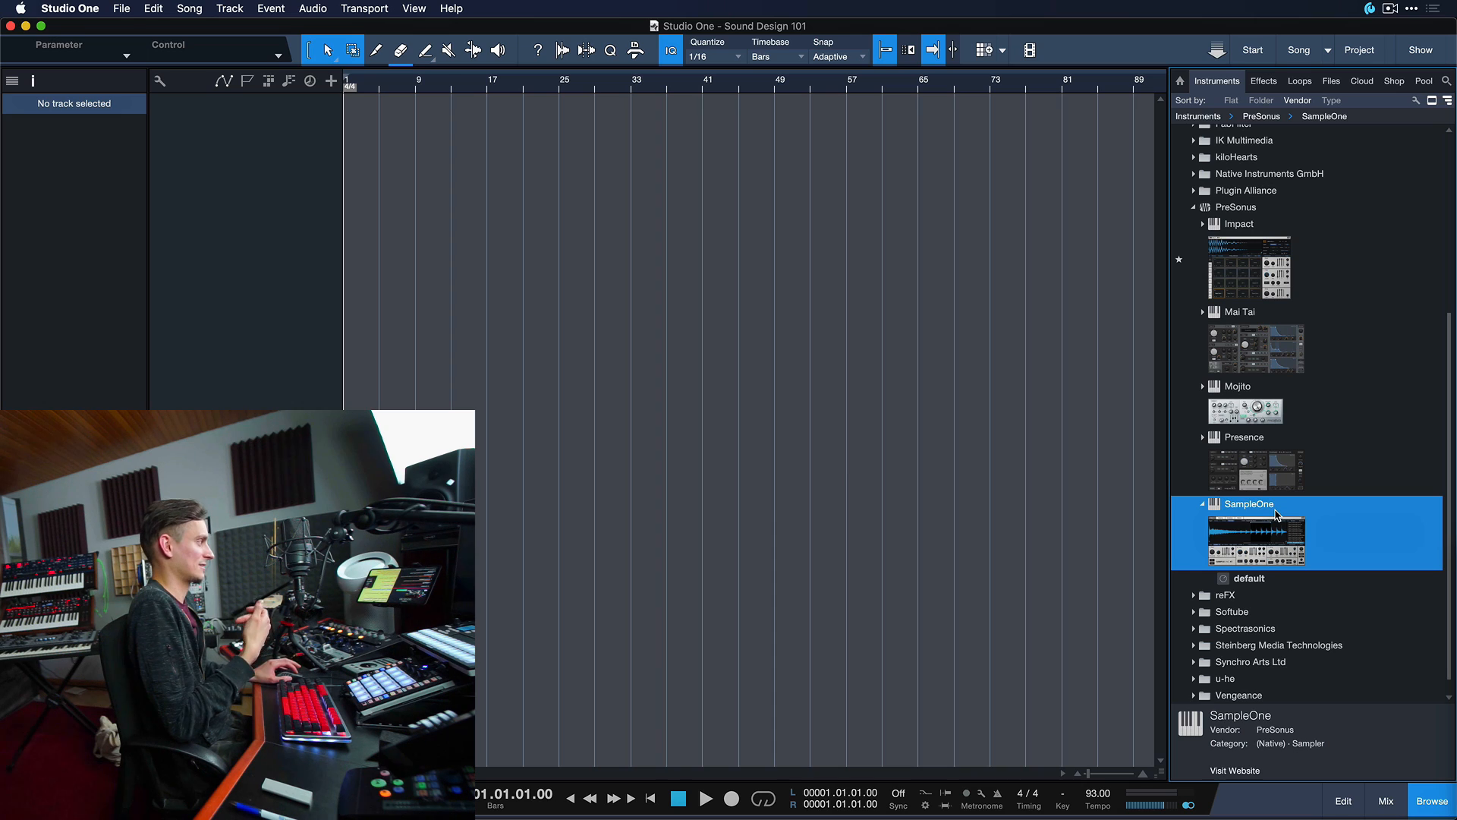
double_click(1276, 514)
Step: Add Mai Tai from the instrument browser to the empty arrangement as a new instrument track
double_click(1277, 364)
double_click(1277, 364)
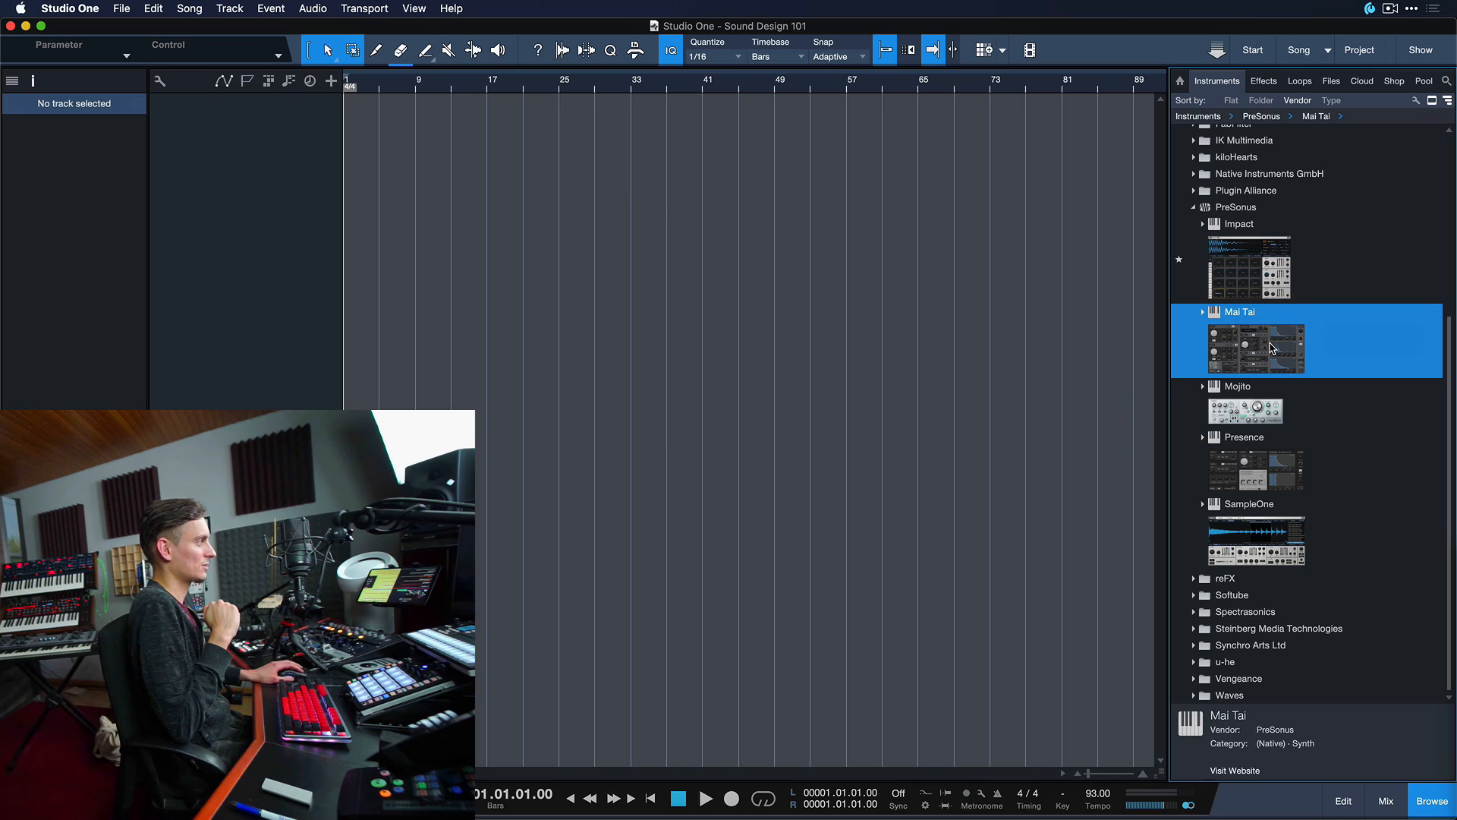
left_click_drag(1275, 342, 939, 304)
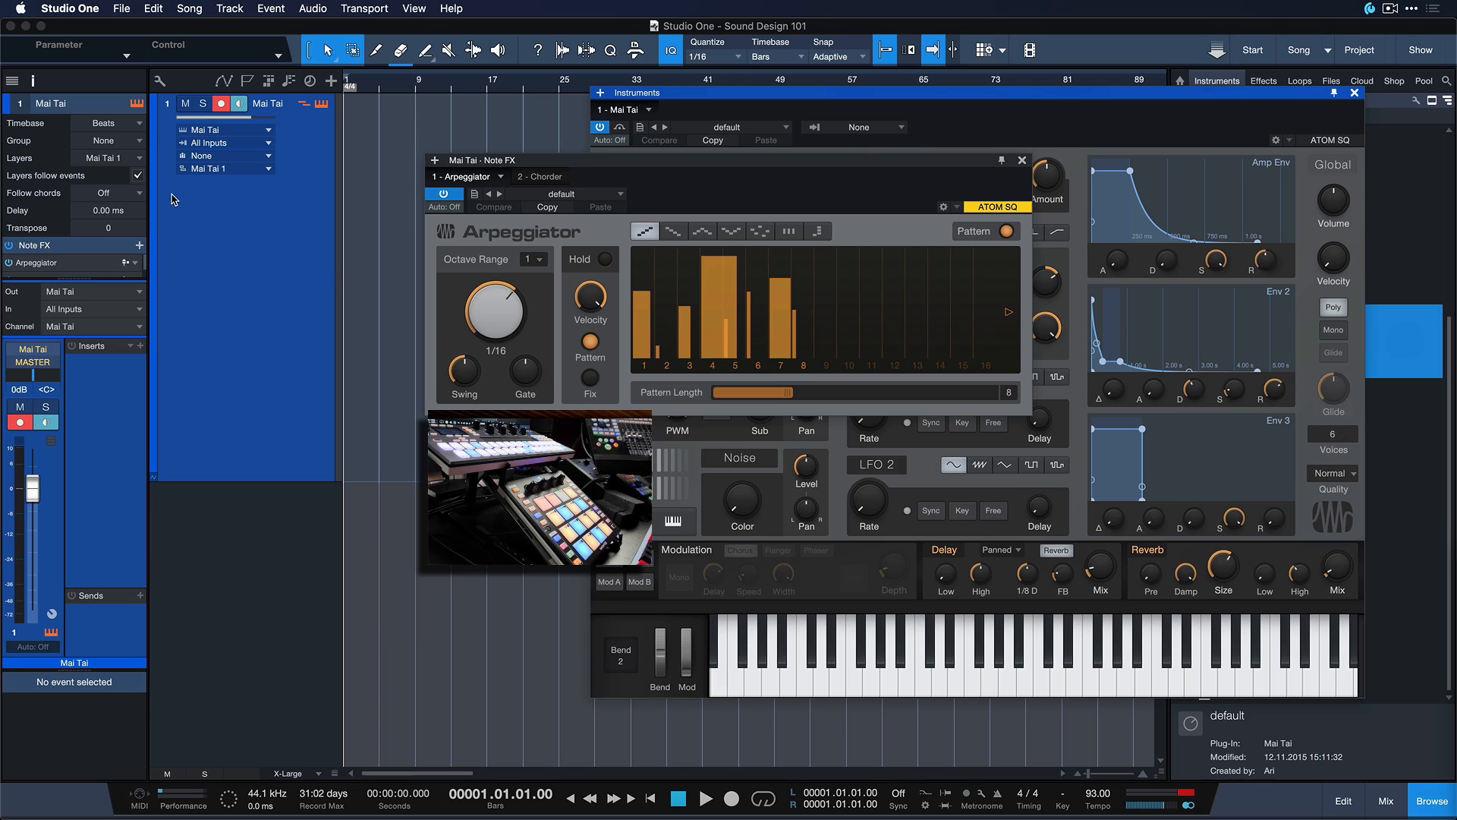
Step: Bypass the Mai Tai track's Note FX and close the Arpeggiator window
left_click(10, 246)
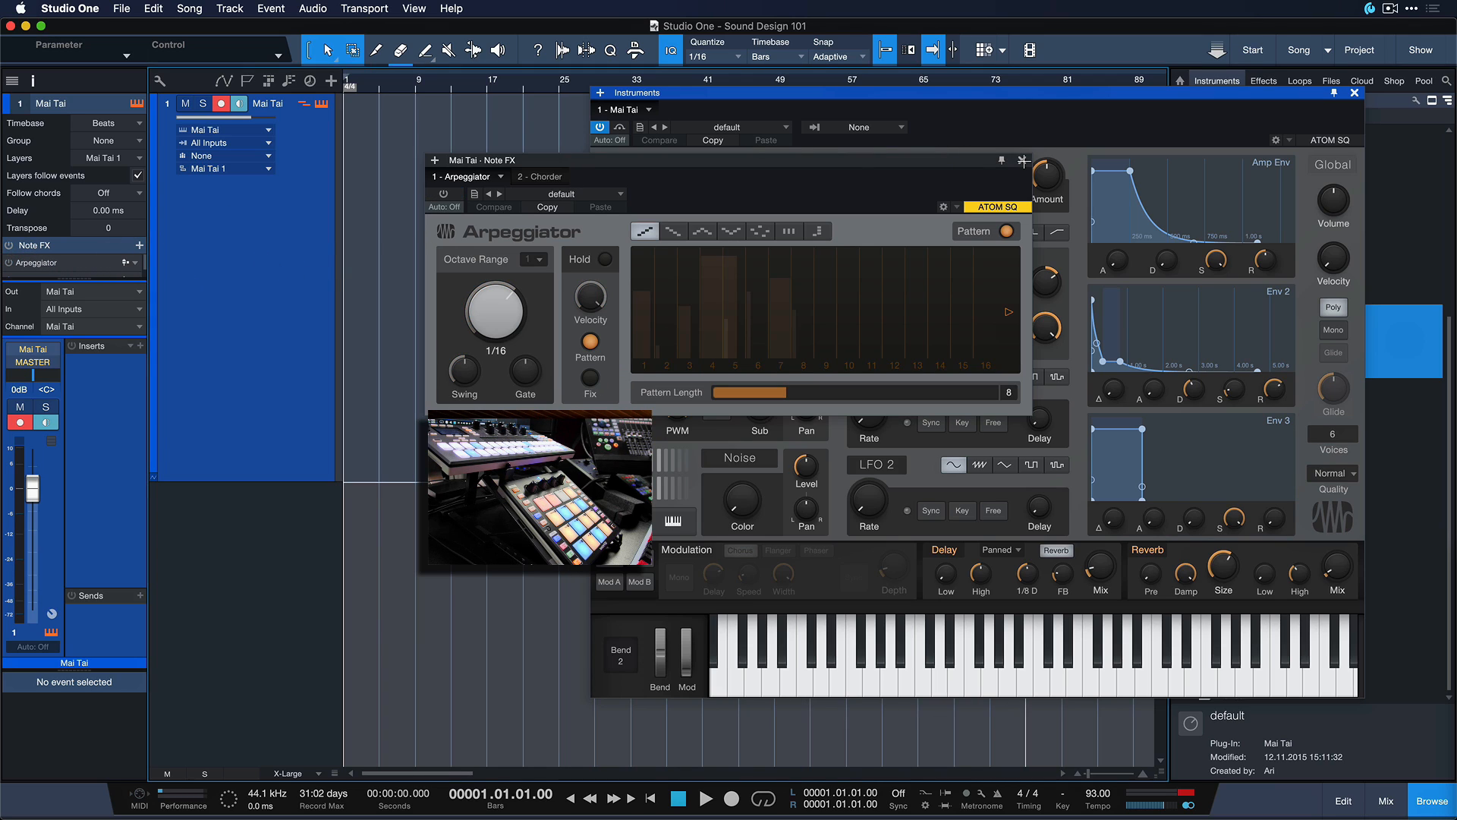
left_click(1021, 158)
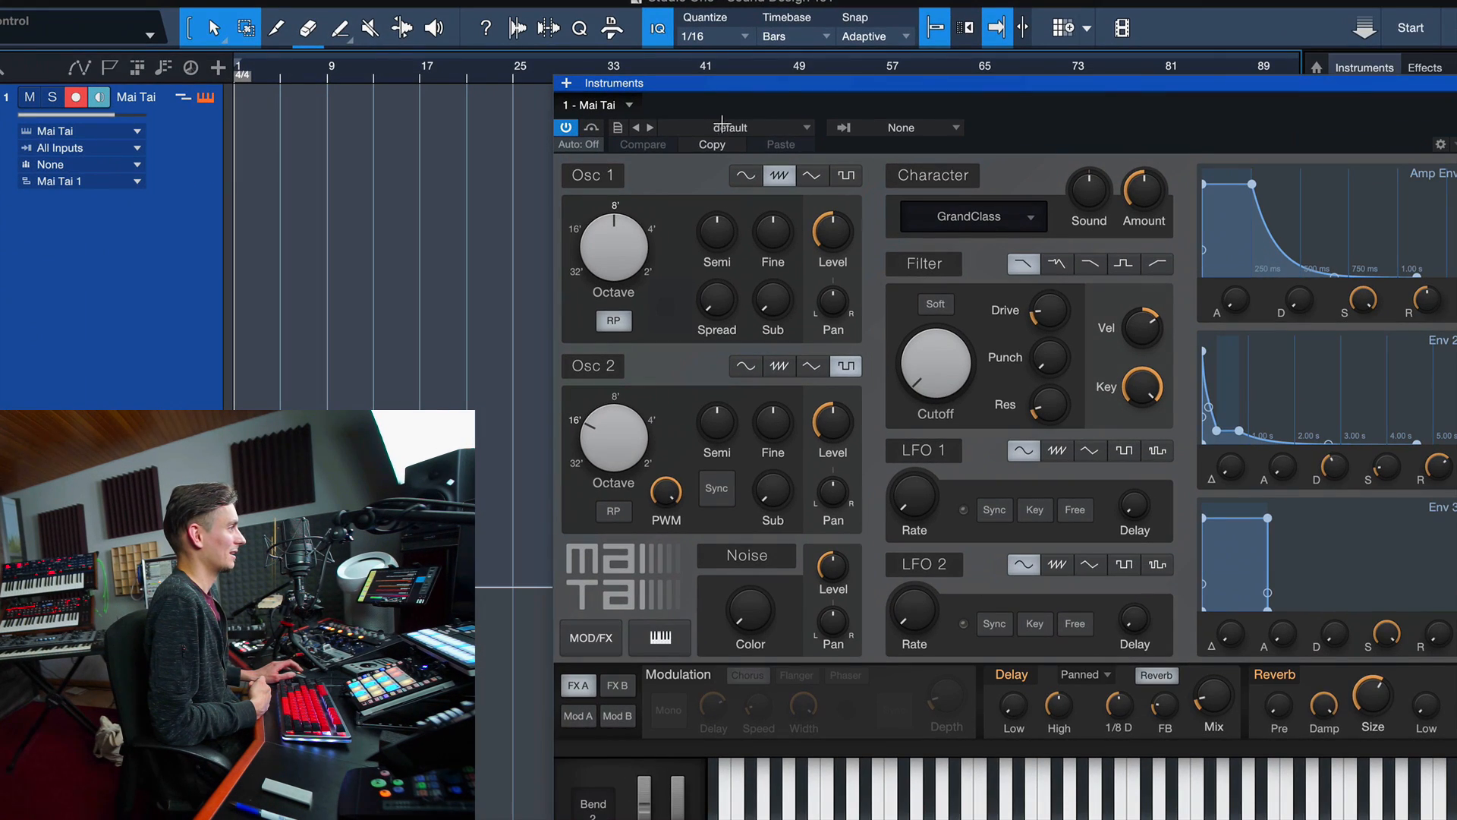
Step: Load the "+ init" preset in Mai Tai and move its window so the whole synth is in view
left_click(756, 129)
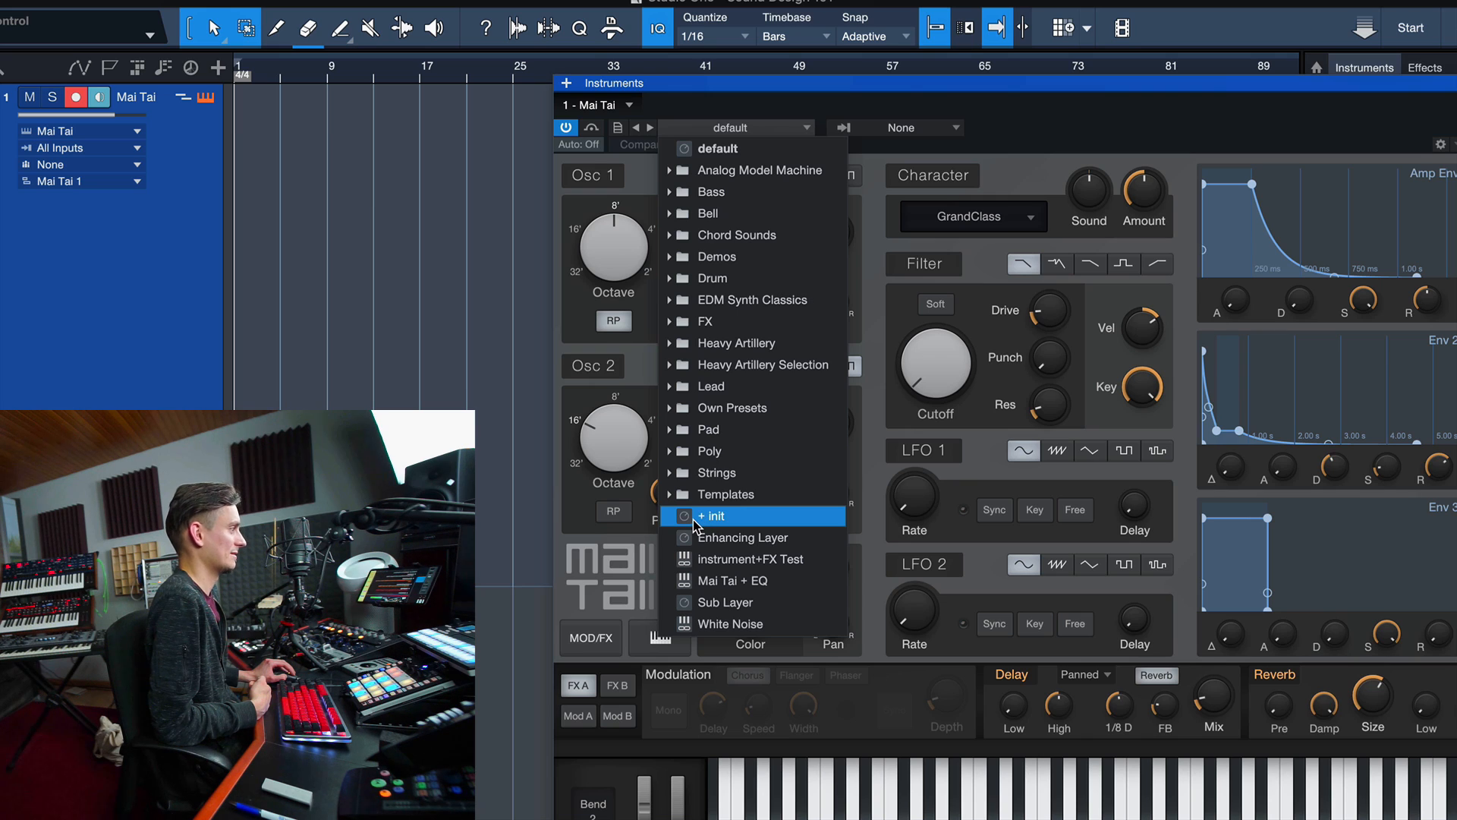
left_click(695, 516)
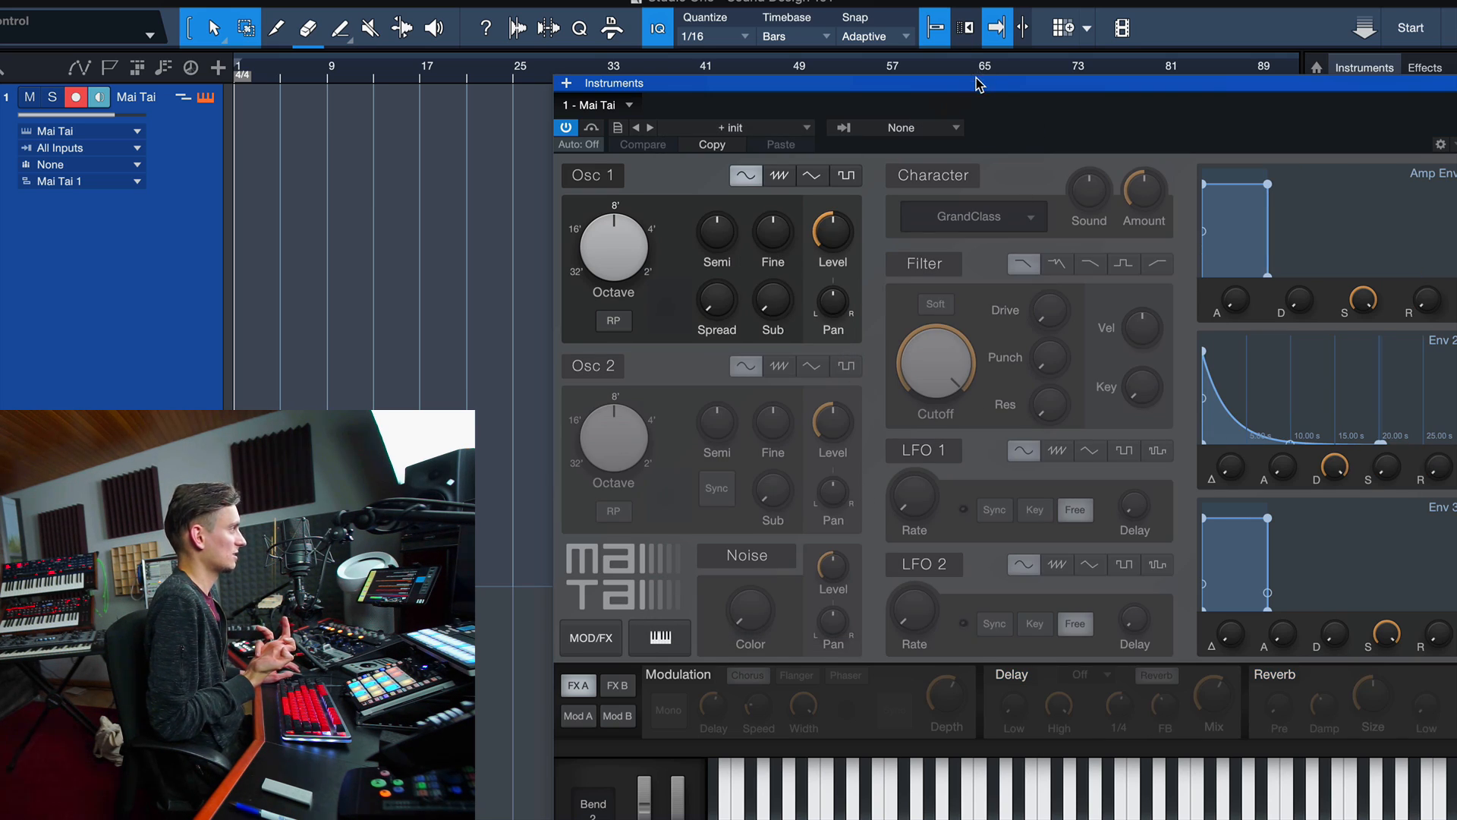
left_click_drag(974, 82, 604, 26)
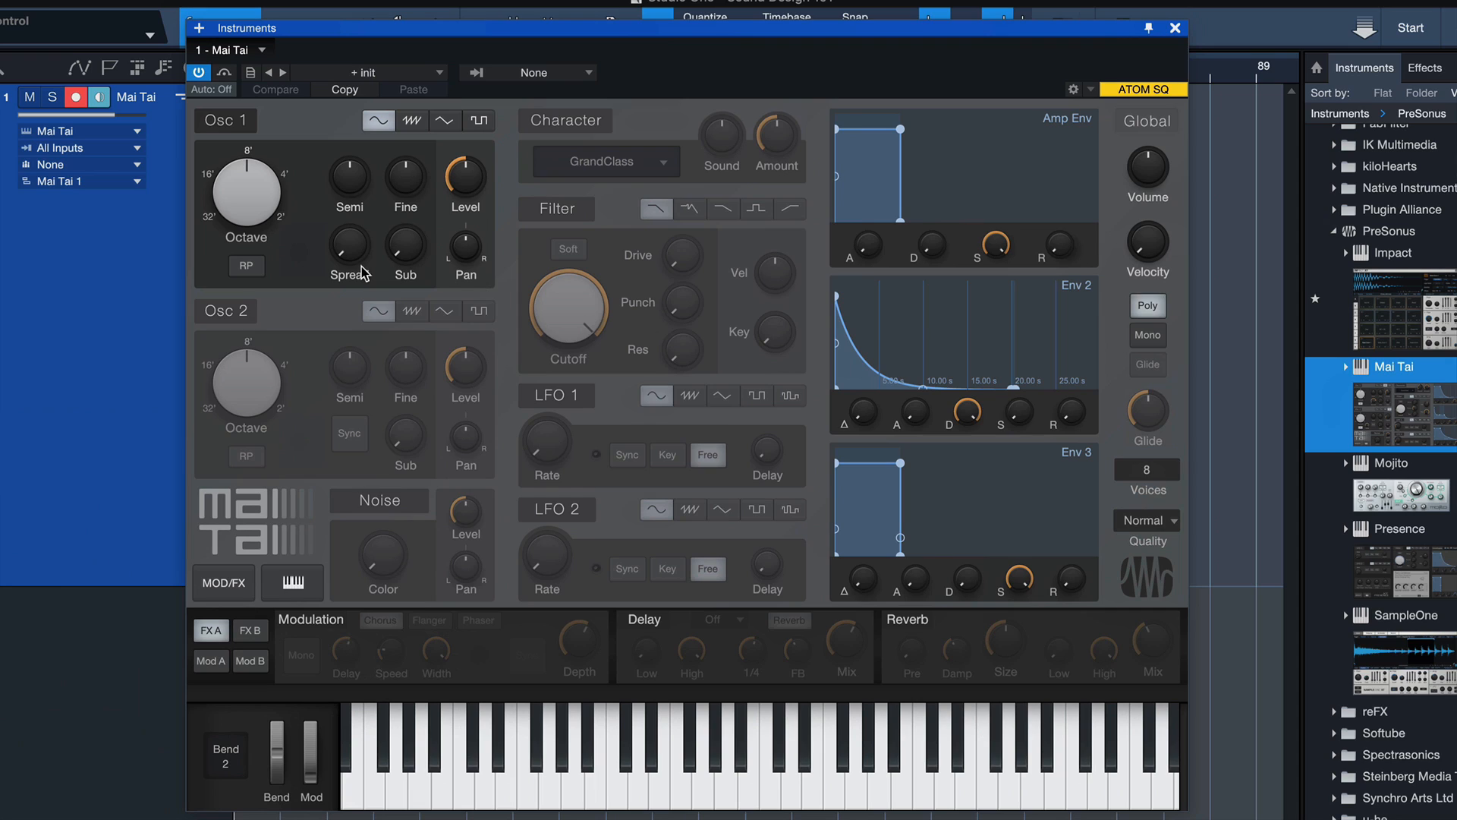
Step: Try the on/off switching of Mai Tai's Osc 1, Osc 2 and Noise sections, restoring each one
left_click(235, 119)
left_click(235, 119)
left_click(237, 325)
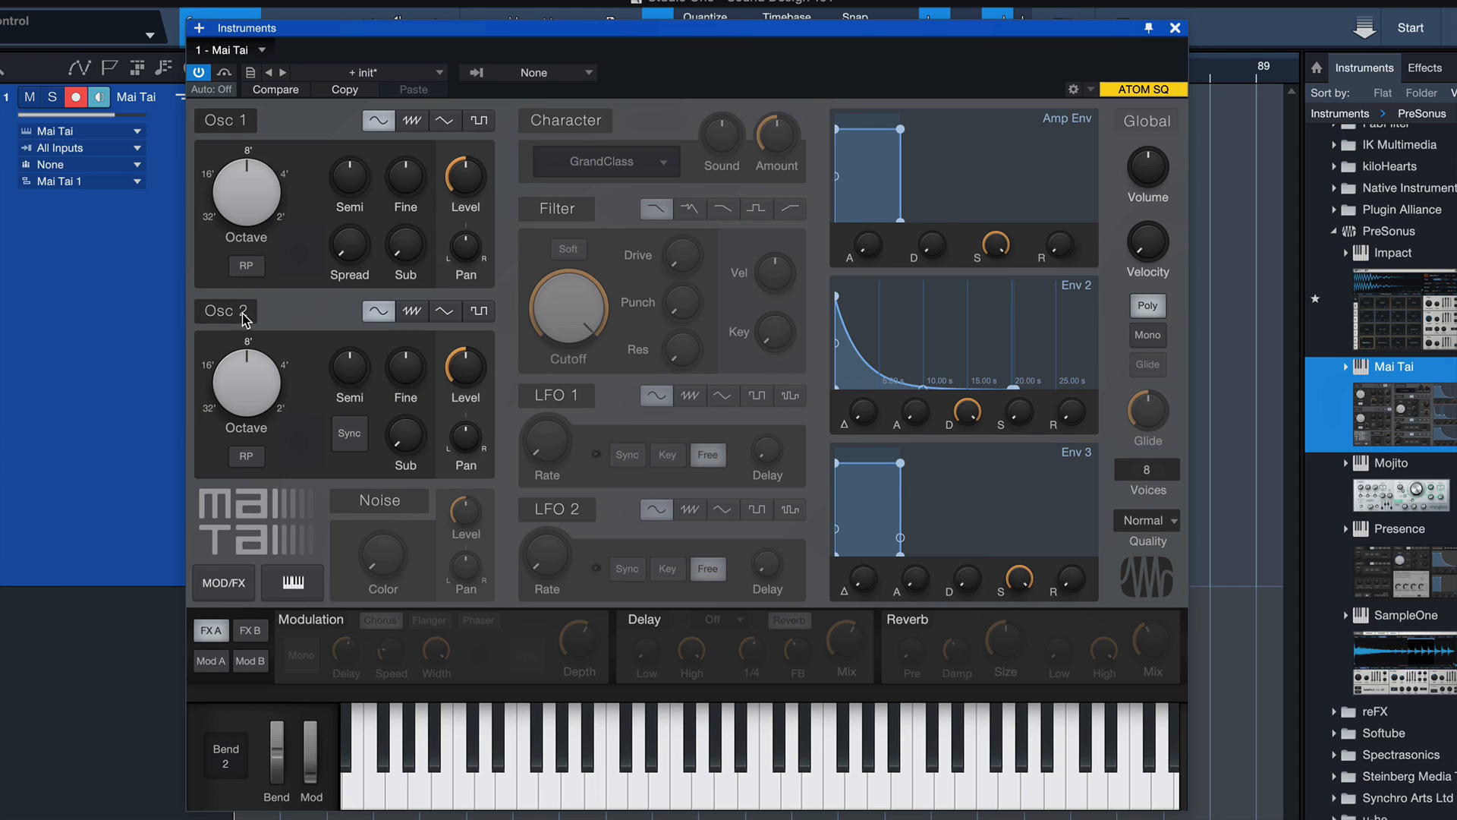
left_click(239, 326)
left_click(353, 491)
left_click(355, 499)
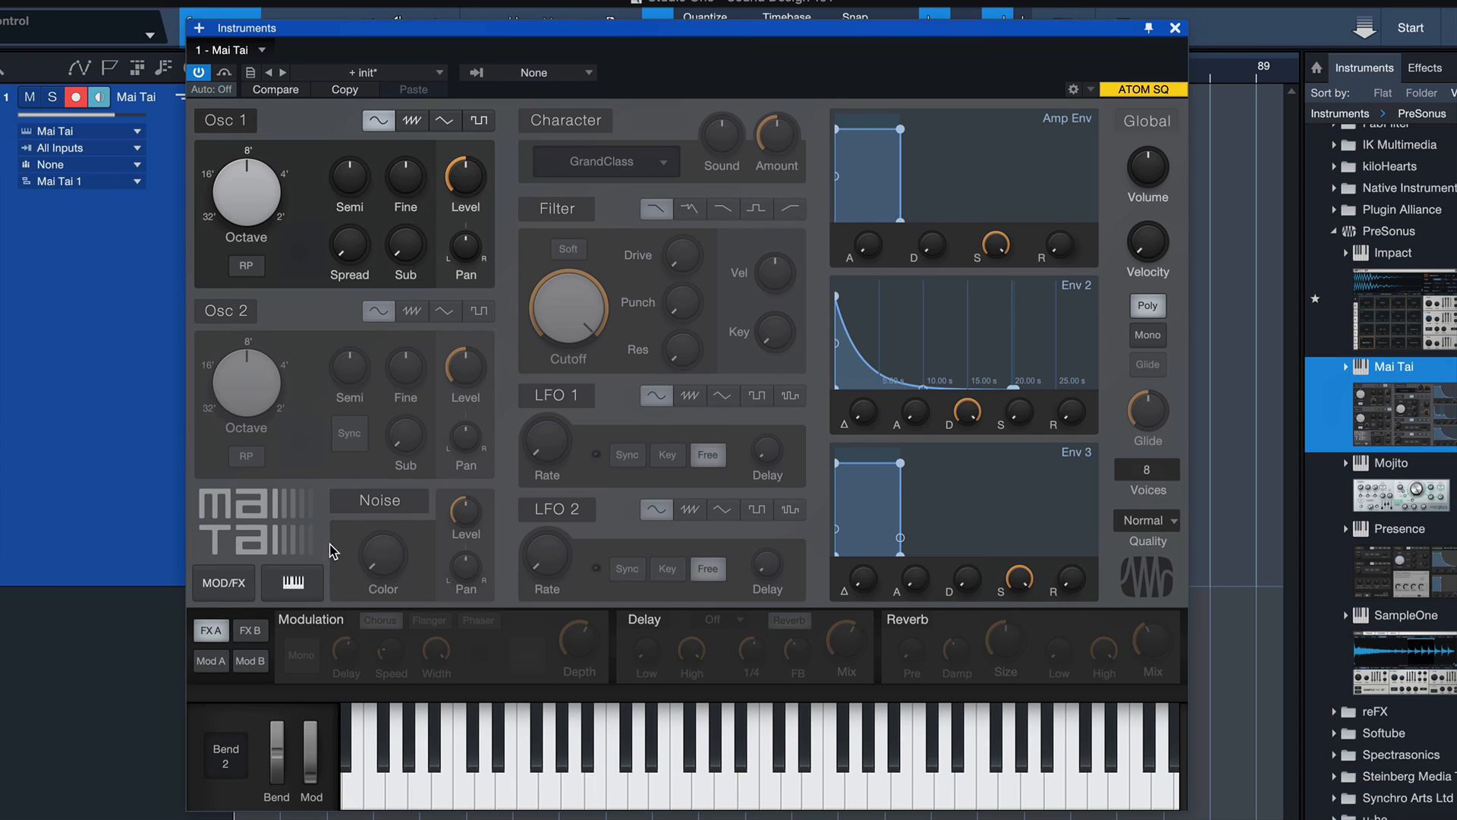
Step: Try switching the Filter, LFO 1 and Character sections on and off again
left_click(557, 208)
left_click(556, 395)
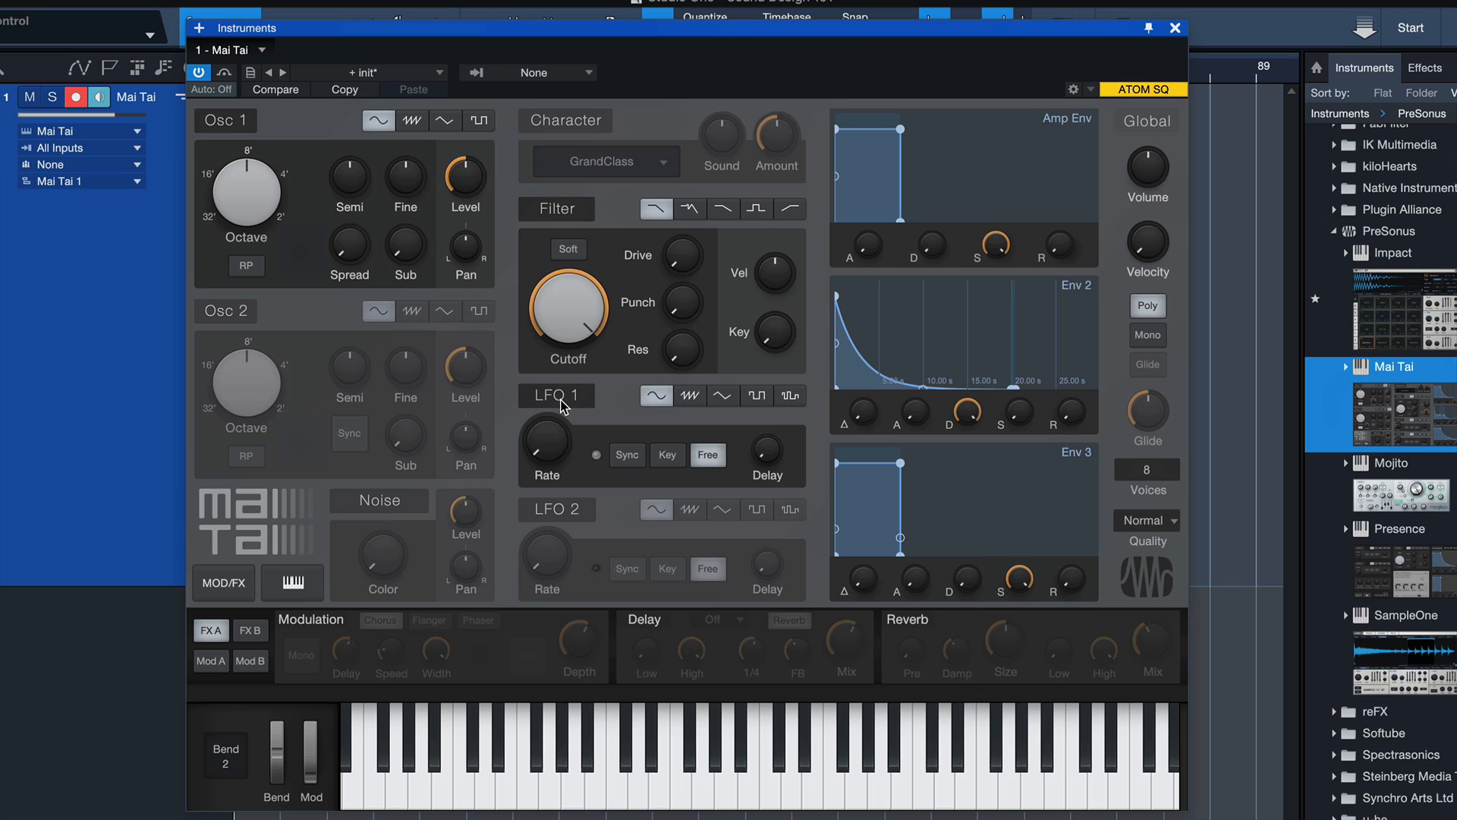
left_click(556, 395)
left_click(554, 211)
left_click(559, 127)
left_click(558, 127)
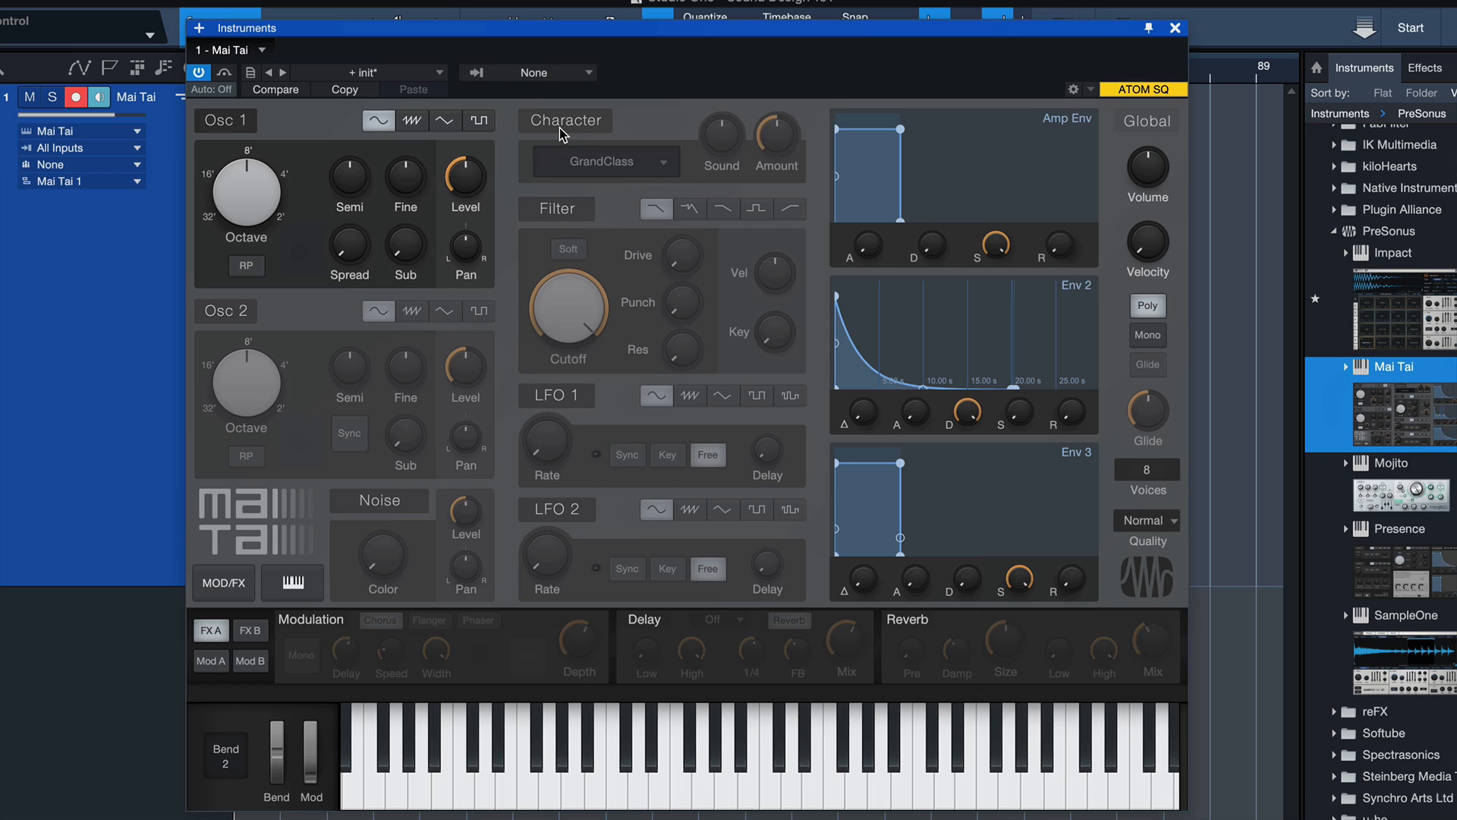
Step: Switch Osc 1 off and on again, leaving it active
left_click(245, 123)
left_click(244, 123)
left_click(244, 124)
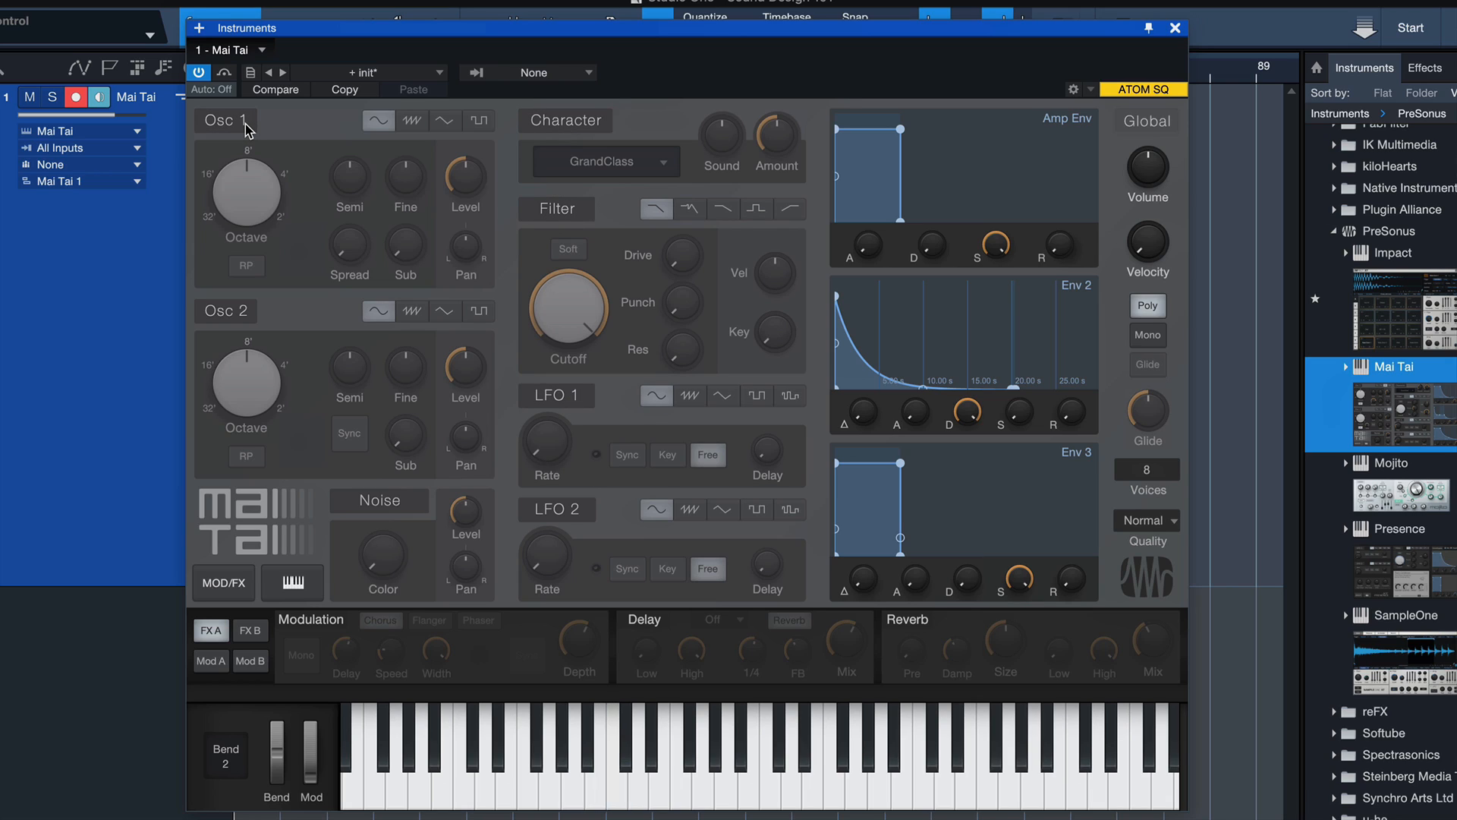
left_click(221, 128)
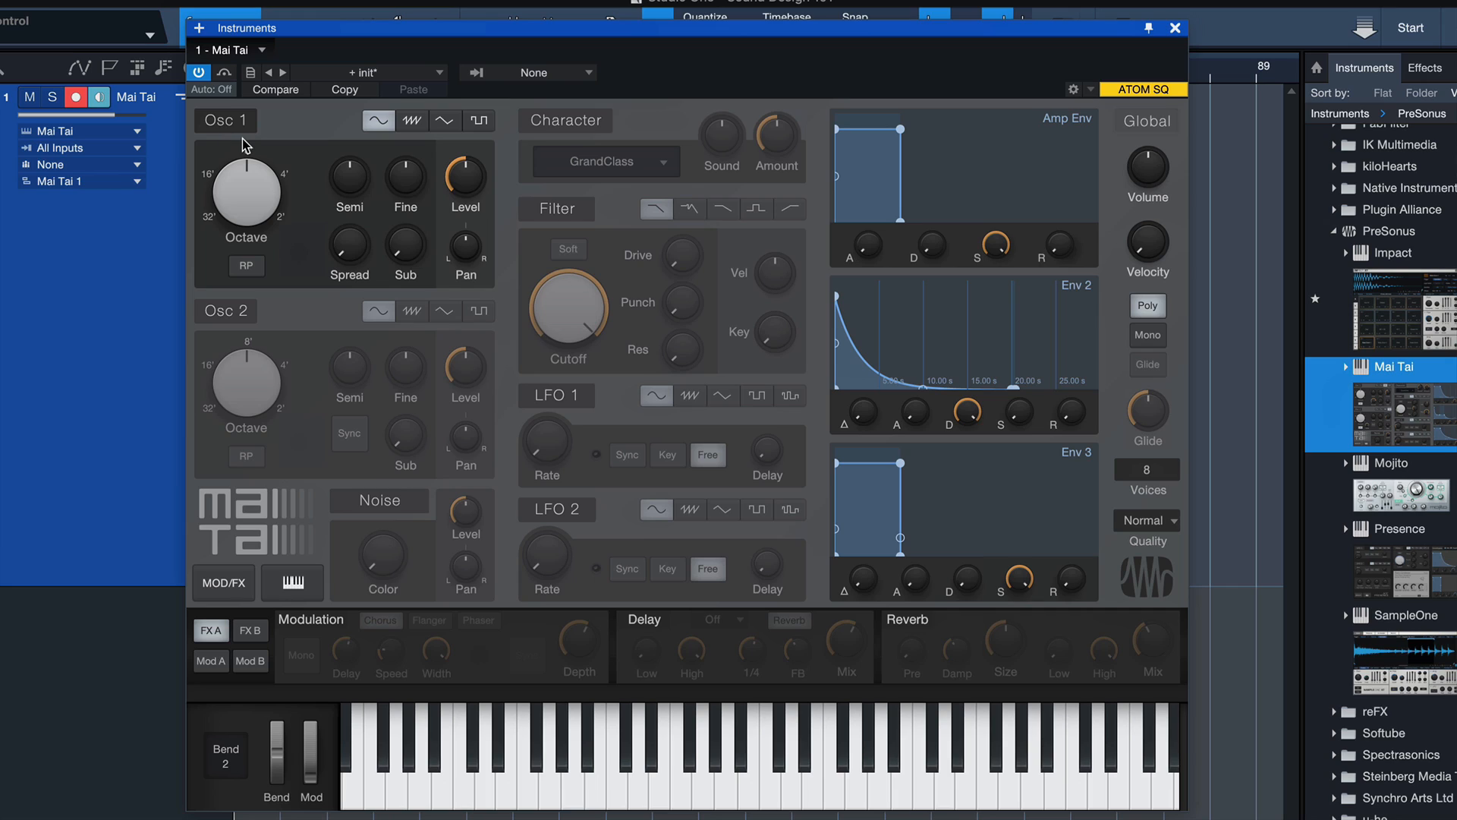
Step: Activate Osc 2 alongside Osc 1 and set its octave to 4'
left_click(262, 311)
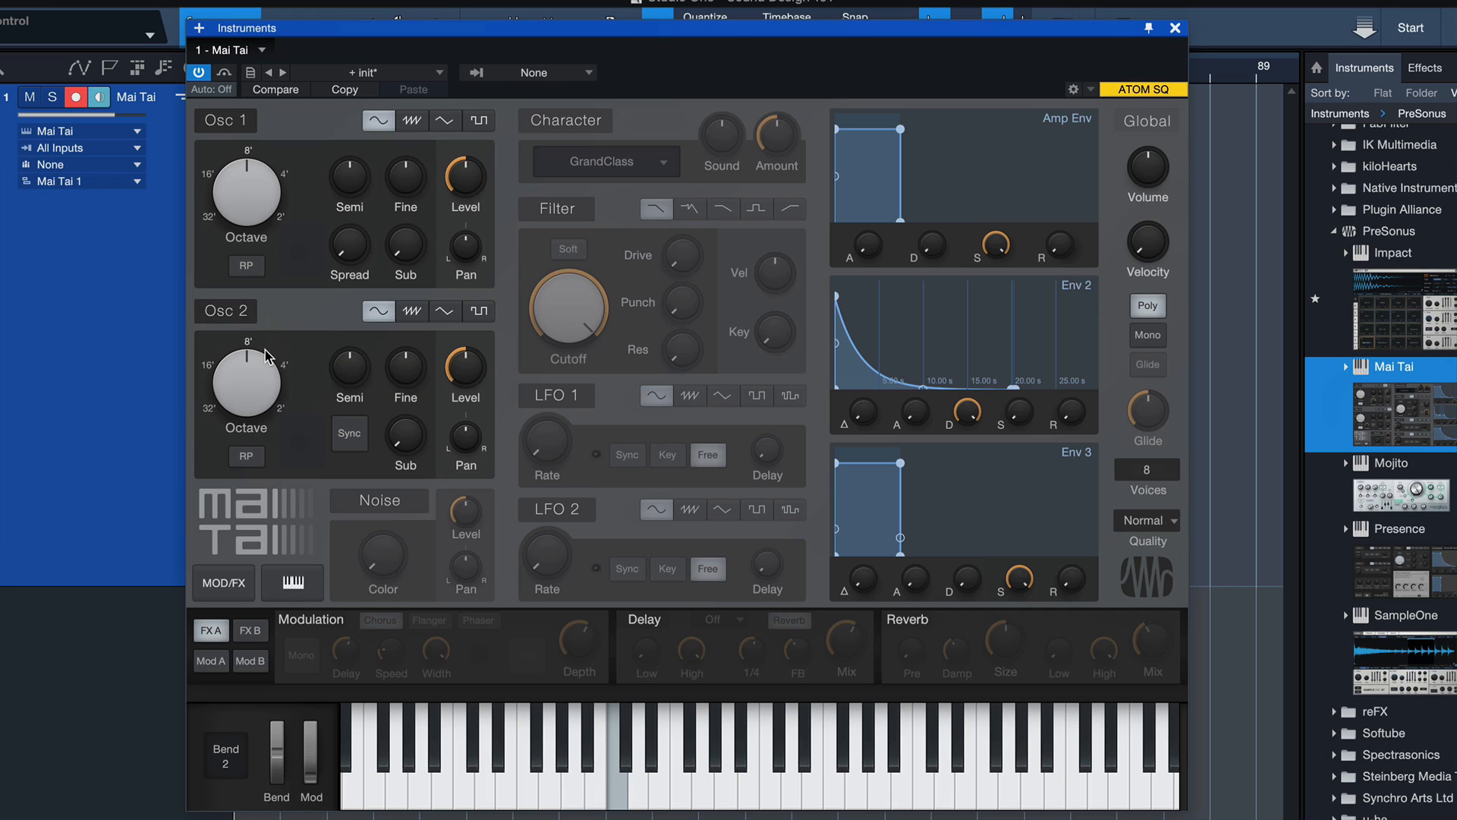
left_click_drag(267, 357, 266, 346)
left_click(236, 316)
left_click(237, 317)
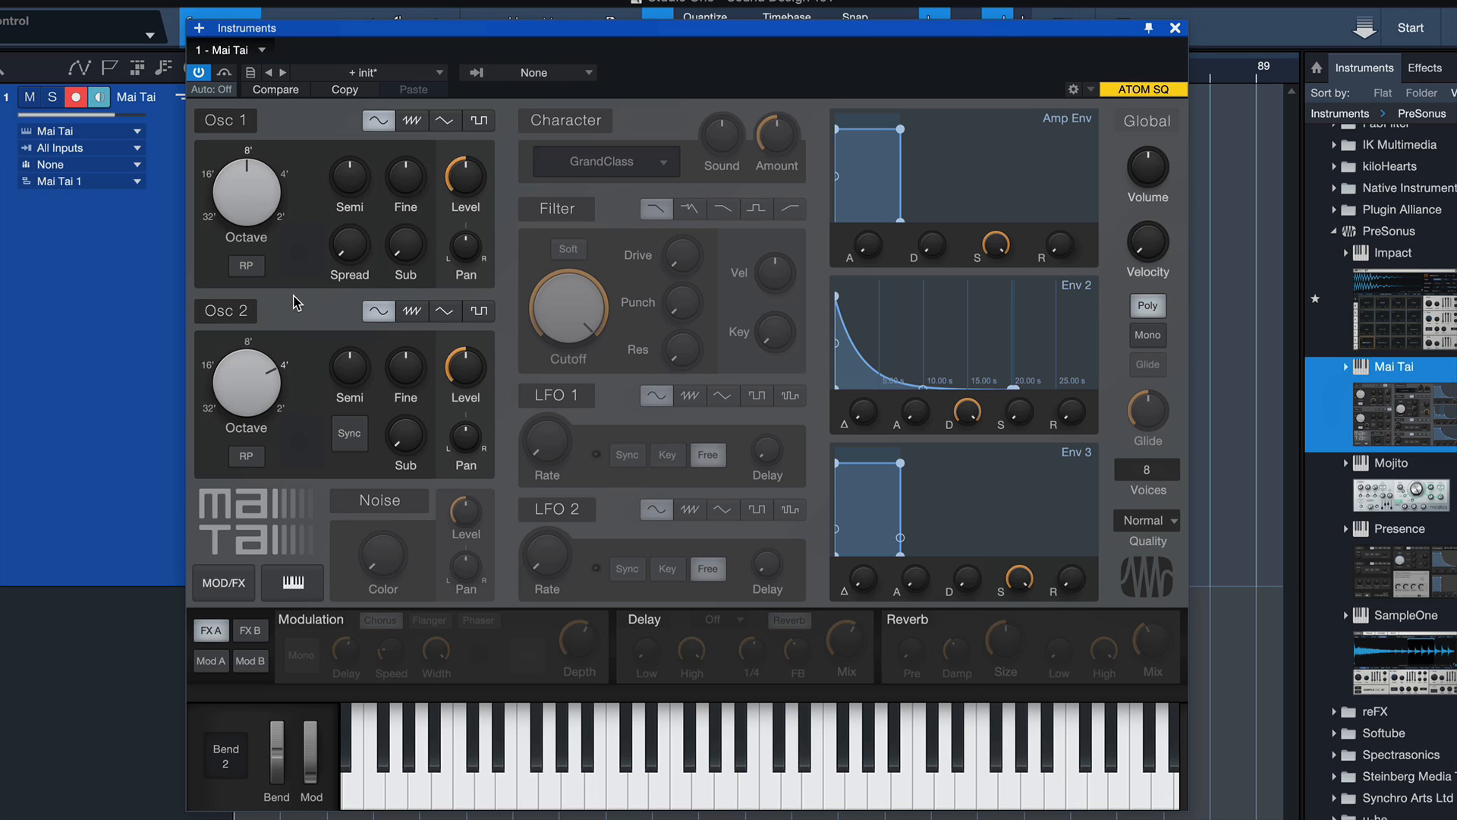
Step: Switch Osc 2 off and enable Random Phase on Osc 1
left_click(253, 311)
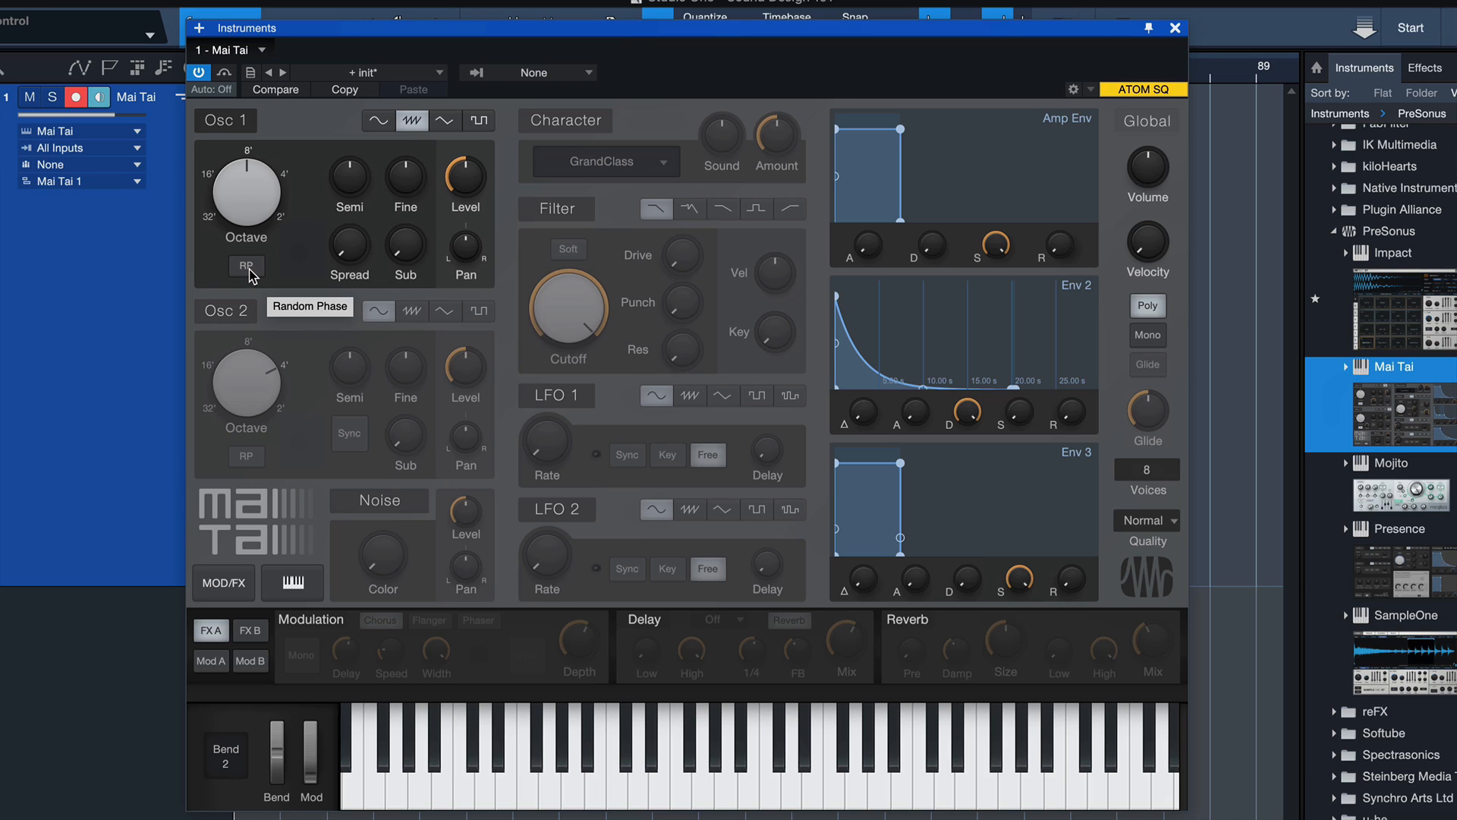
left_click(247, 267)
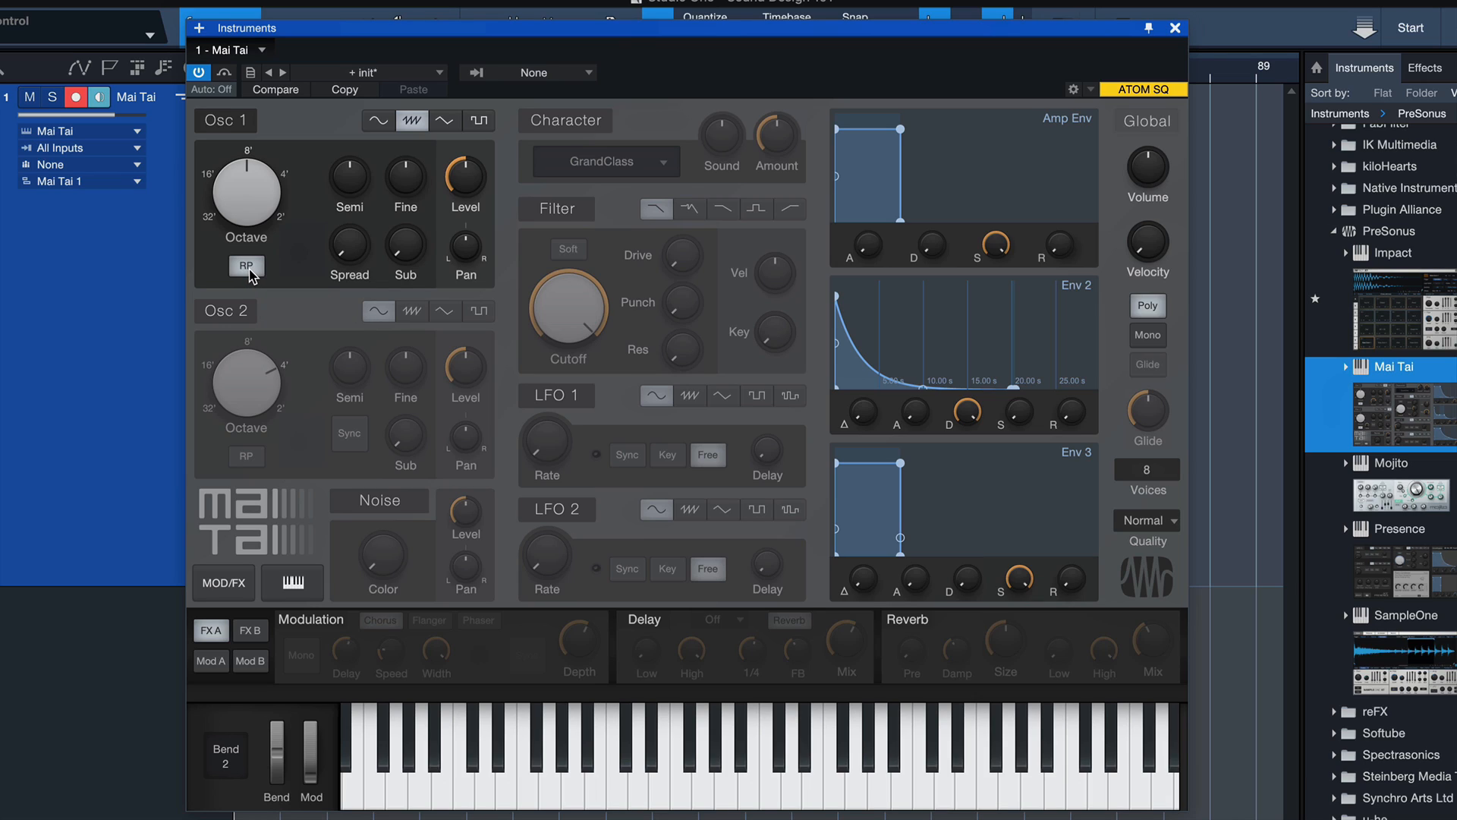
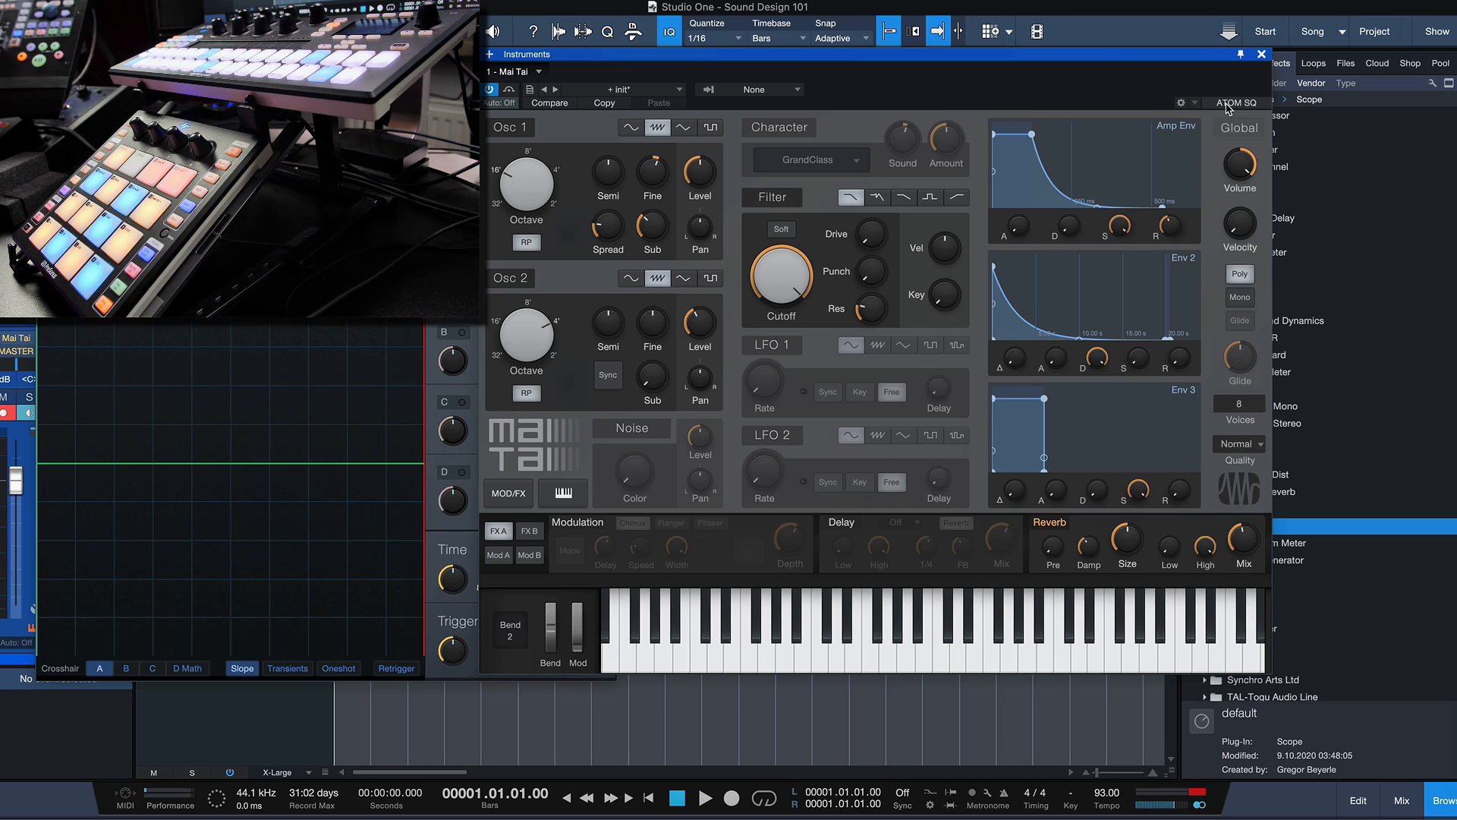
Step: Link the Mai Tai window to the ATOM SQ controller and switch on the Character section
left_click(1229, 103)
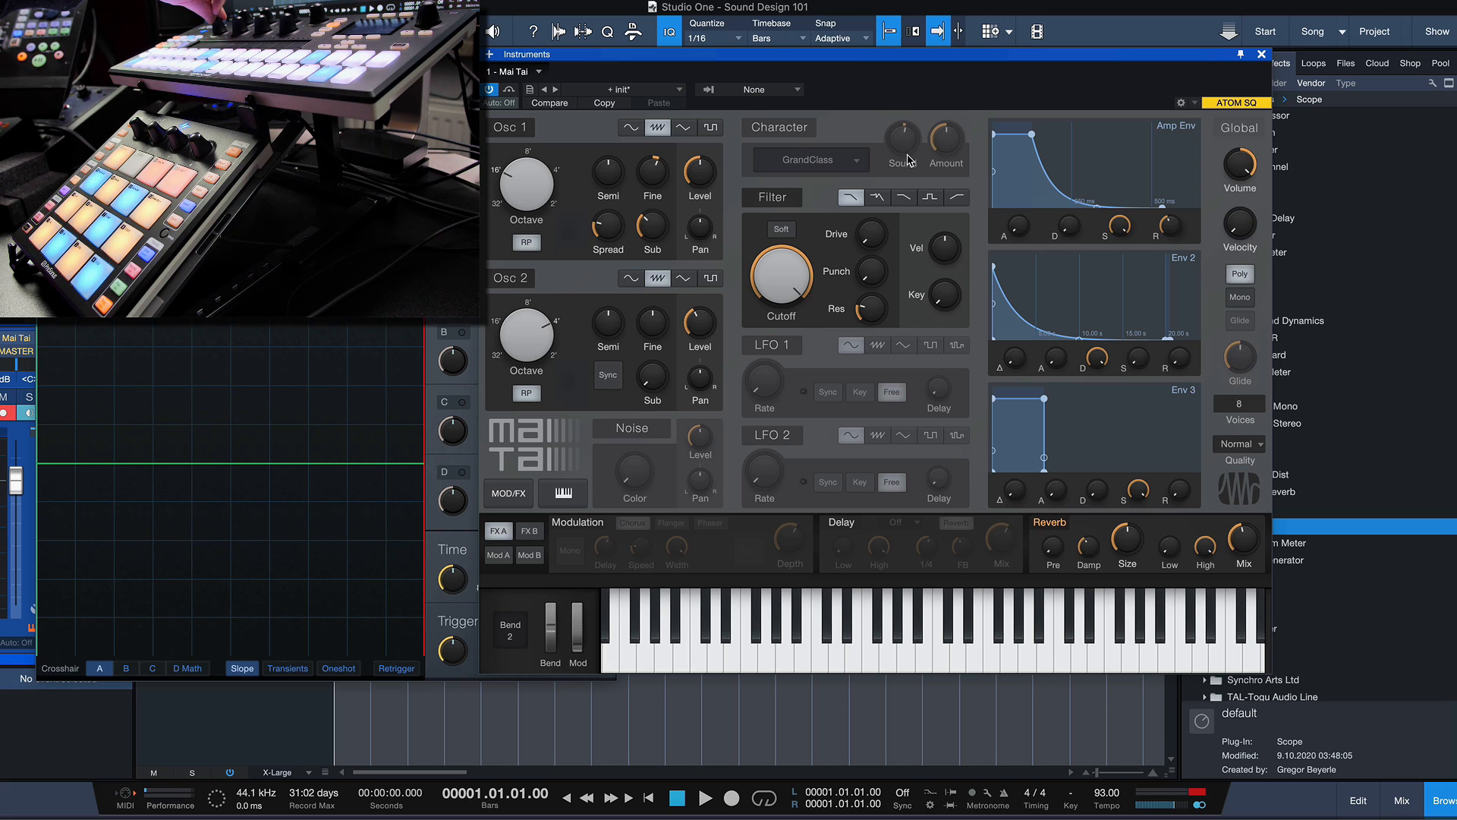
left_click(783, 127)
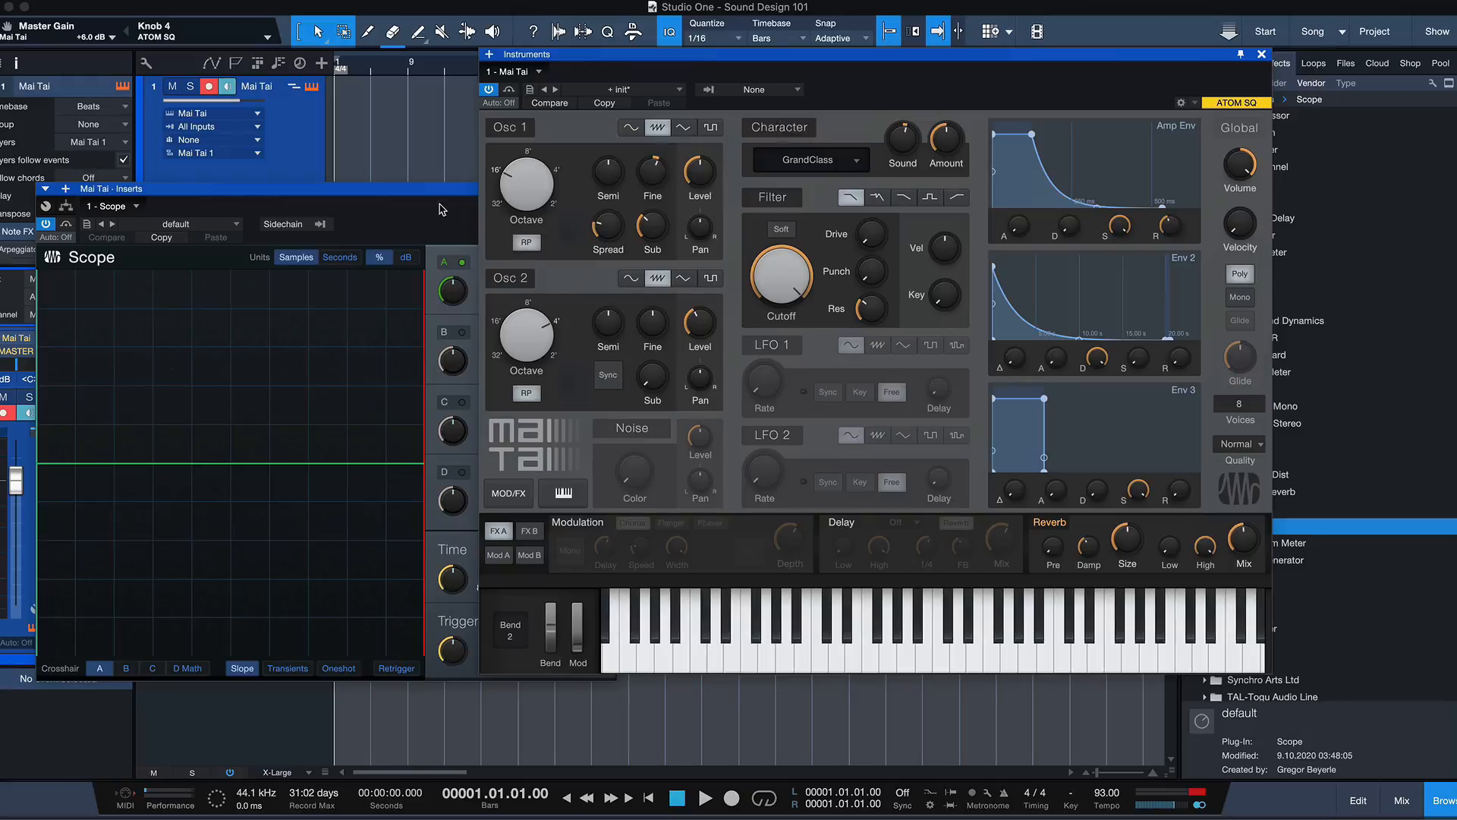
Step: Switch the ATOM SQ control focus between the Scope and Mai Tai windows, then move the Mai Tai window over Scope
left_click(443, 209)
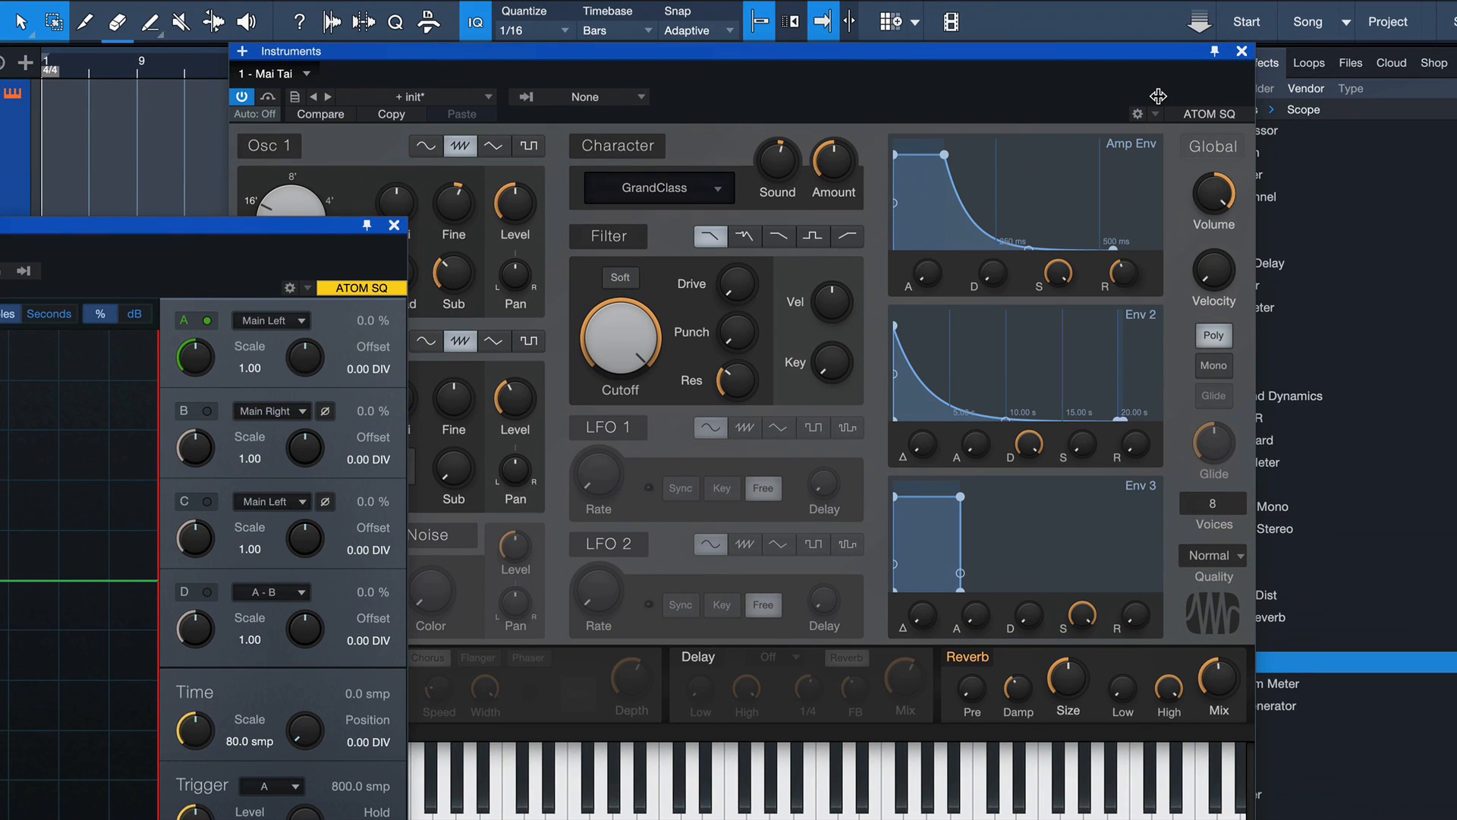
left_click(1198, 89)
left_click(1211, 104)
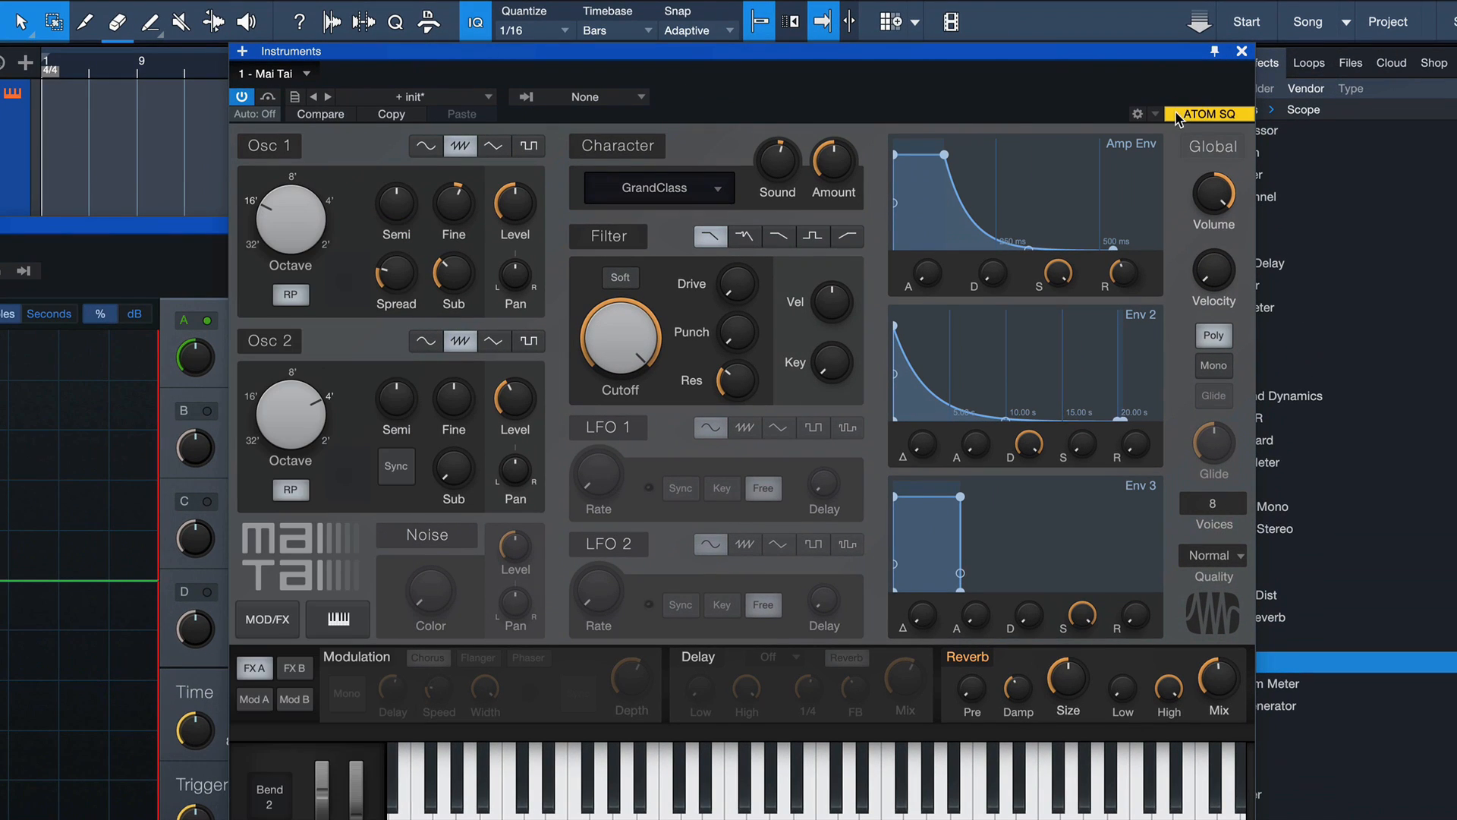
left_click(218, 275)
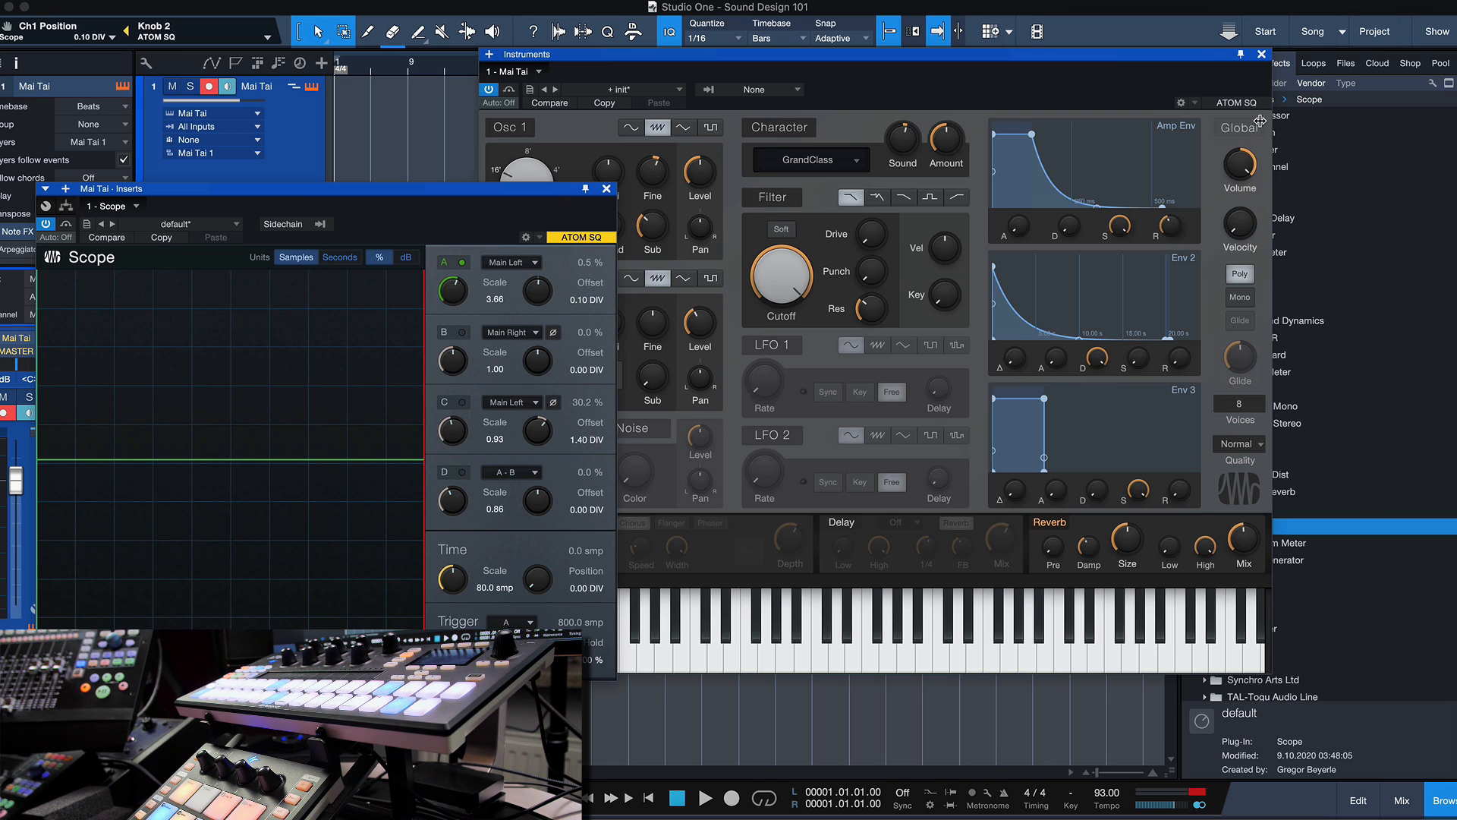
left_click_drag(1207, 62, 956, 236)
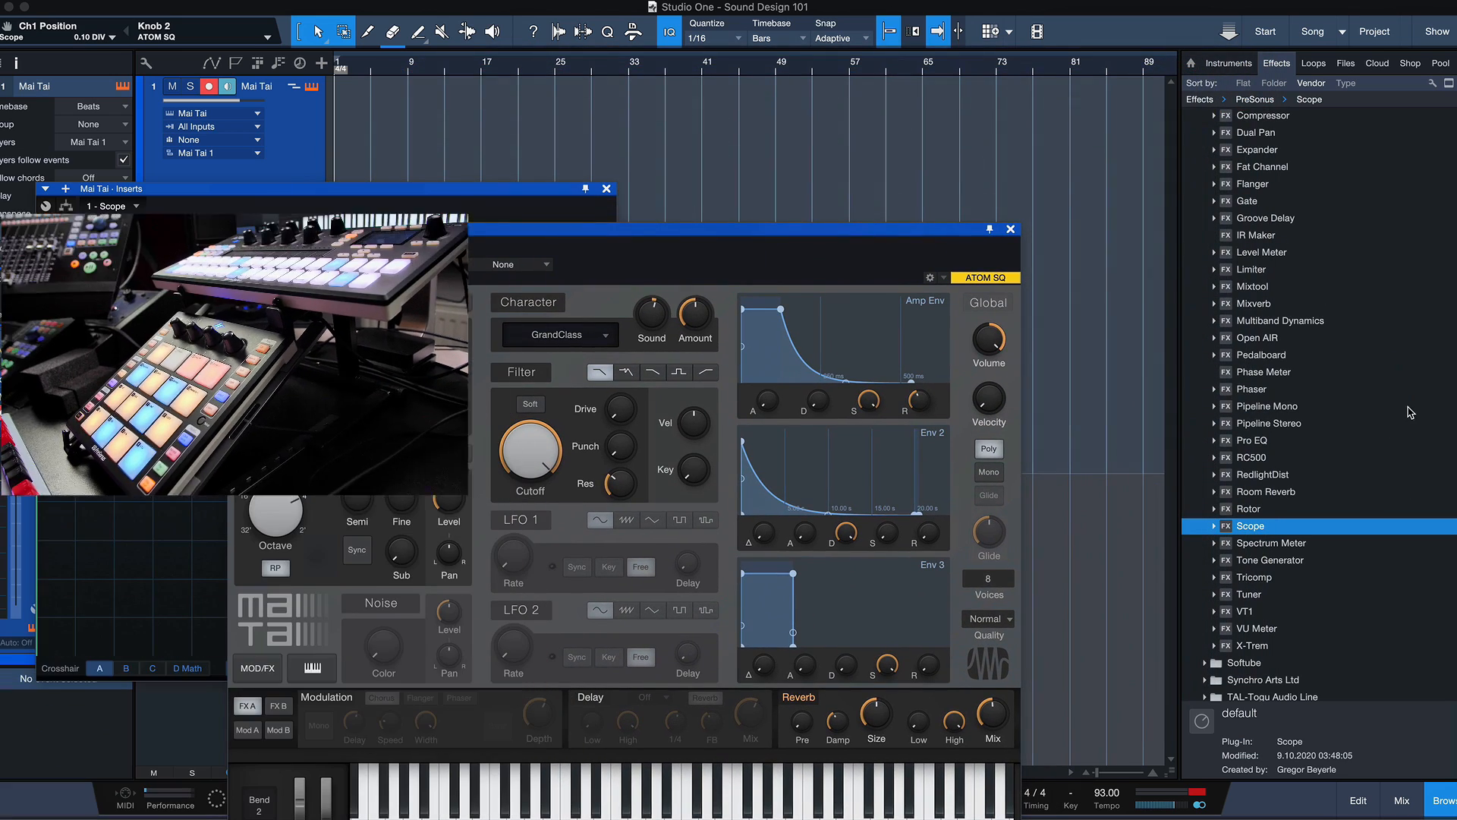
Step: Insert the Pro EQ effect on the Mai Tai track and reposition its window above the synth
left_click(1283, 441)
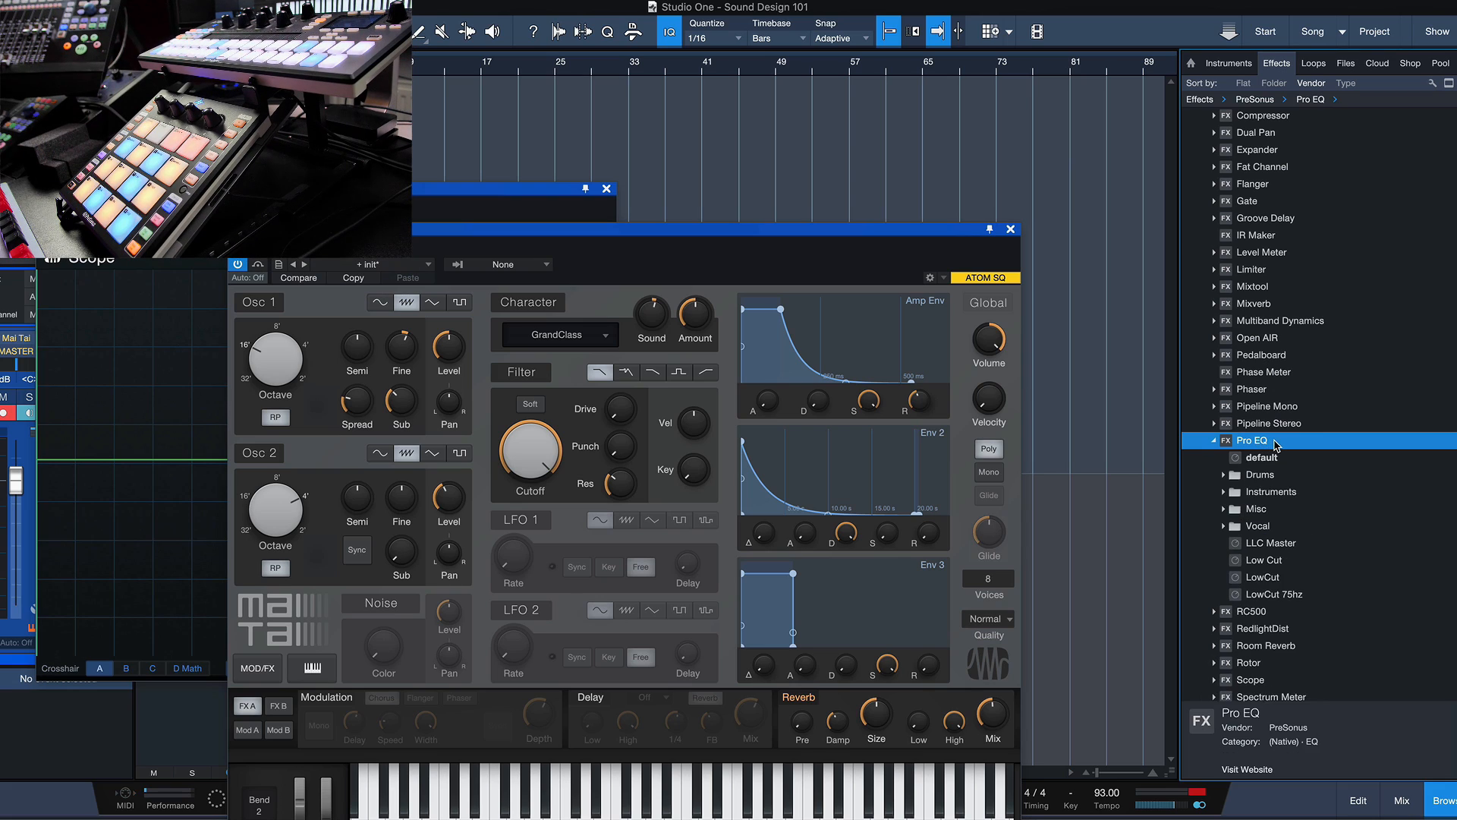
left_click_drag(1287, 446, 655, 156)
left_click_drag(574, 190, 743, 165)
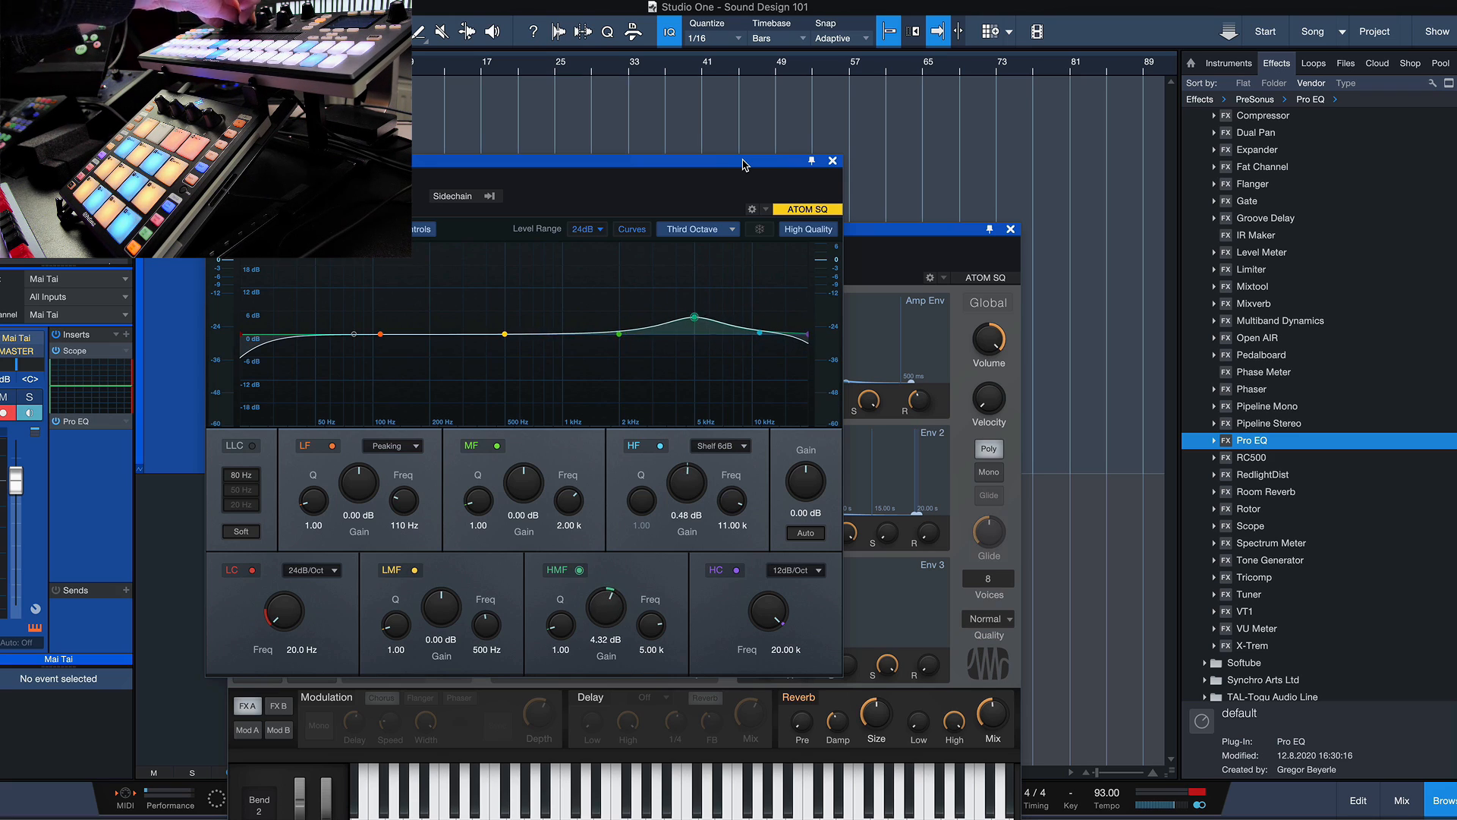
Step: Bring the Mai Tai window forward, align it over the Pro EQ window, and switch its linked controller to FaderPort 8
left_click(908, 250)
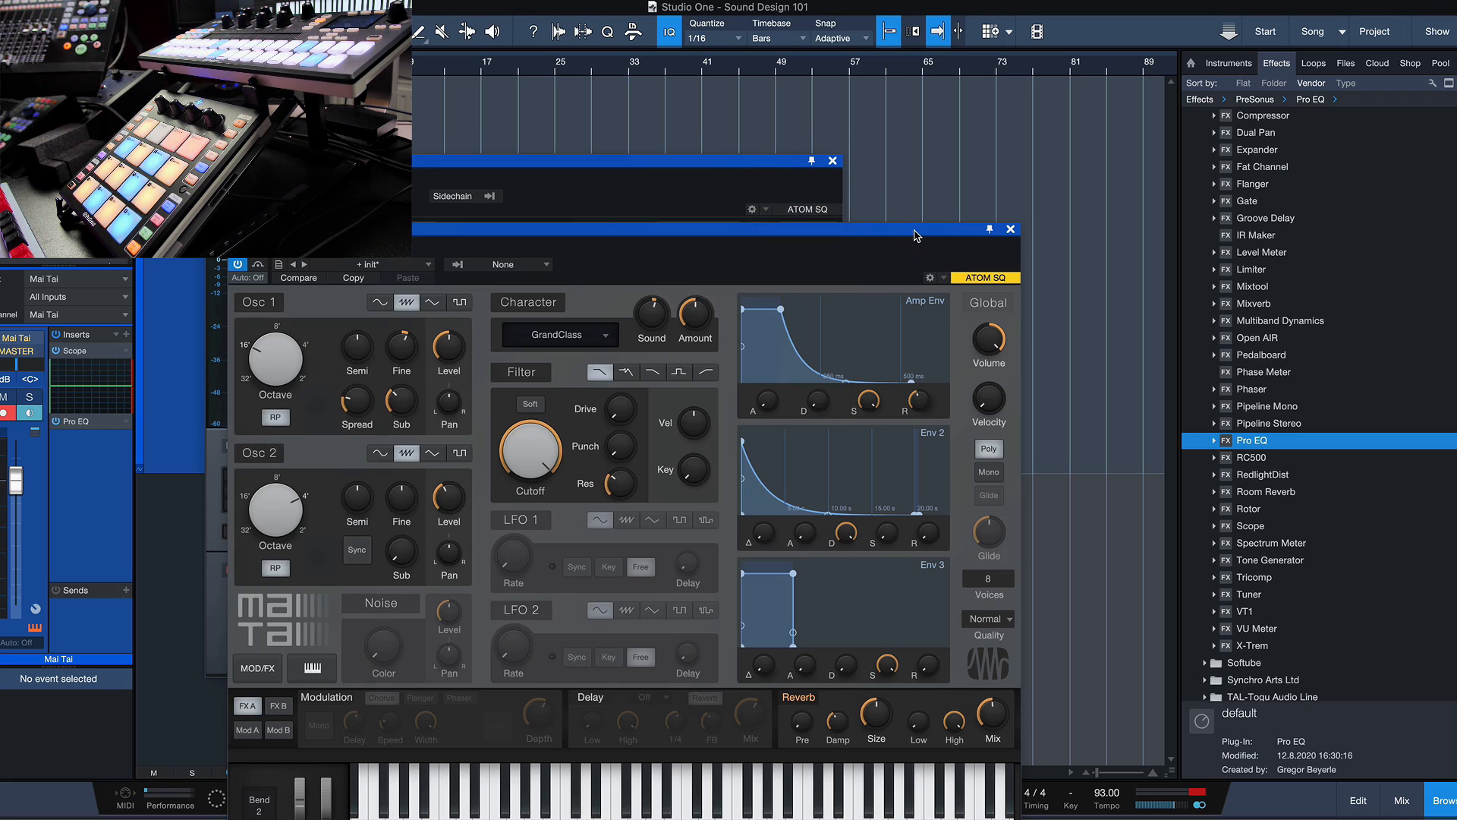
left_click_drag(917, 231, 926, 162)
left_click(955, 209)
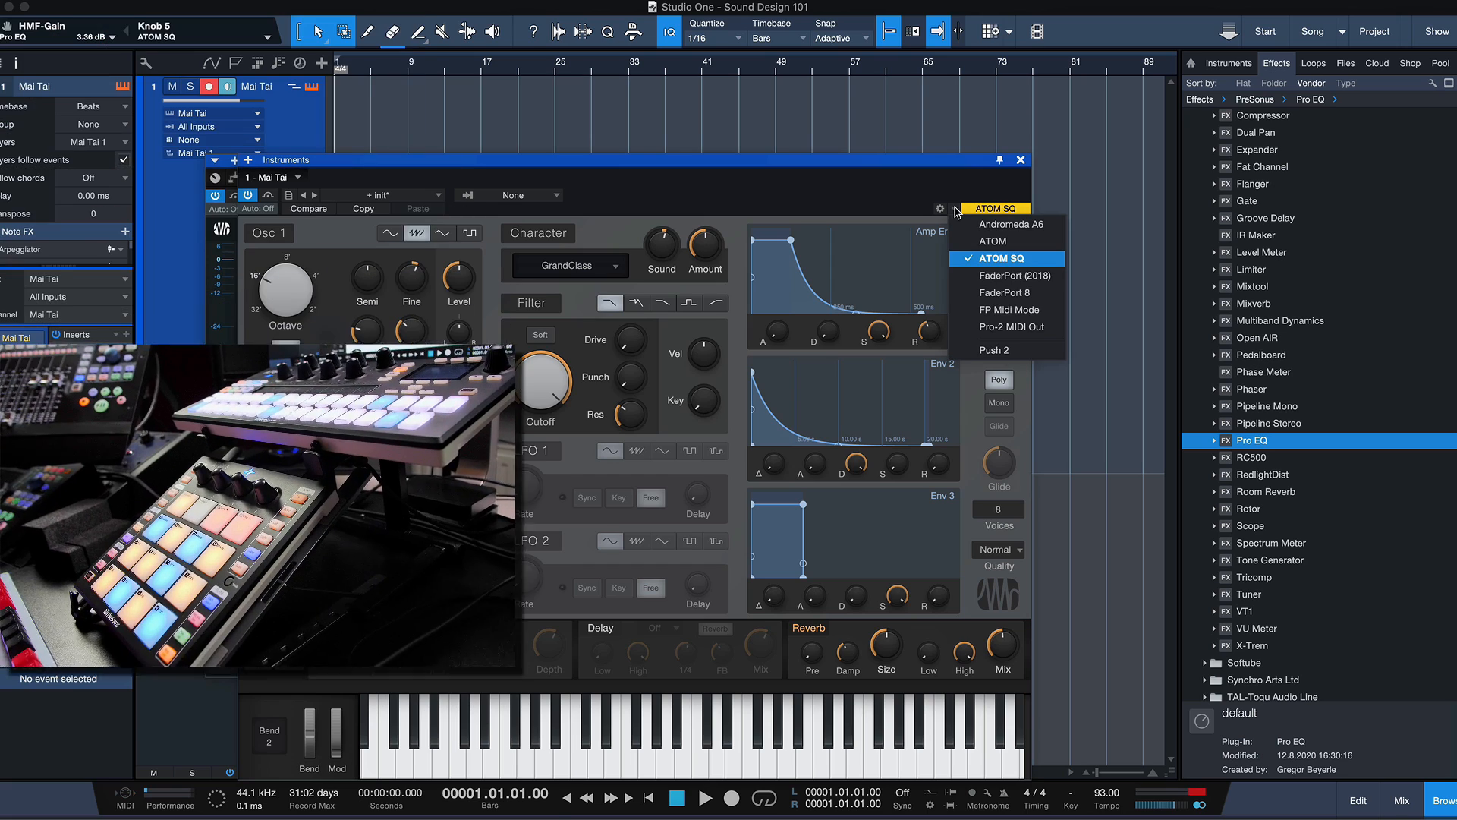
left_click(973, 294)
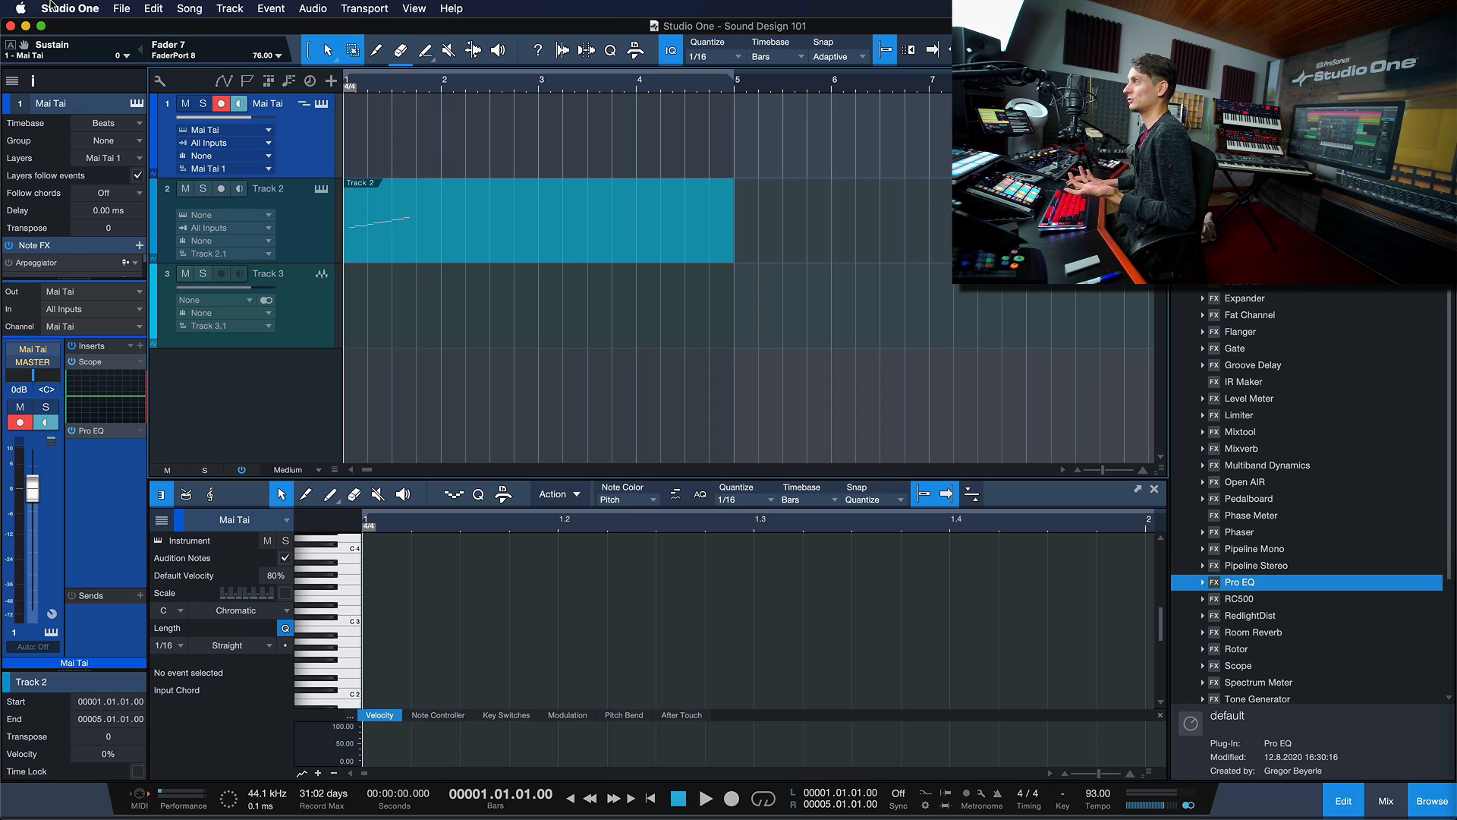
Step: Open the External Devices preferences and start adding a device
left_click(52, 6)
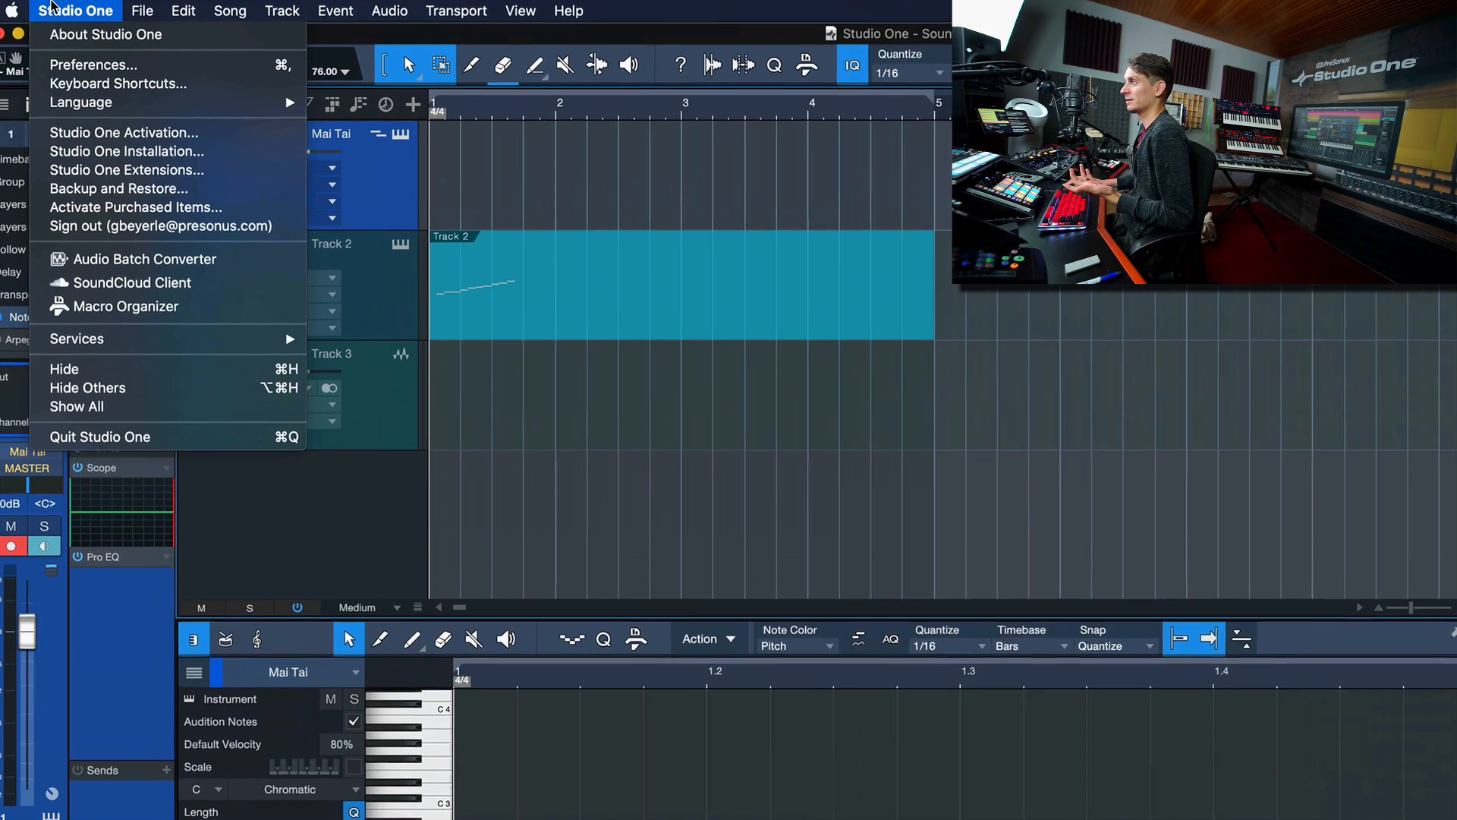
left_click(70, 63)
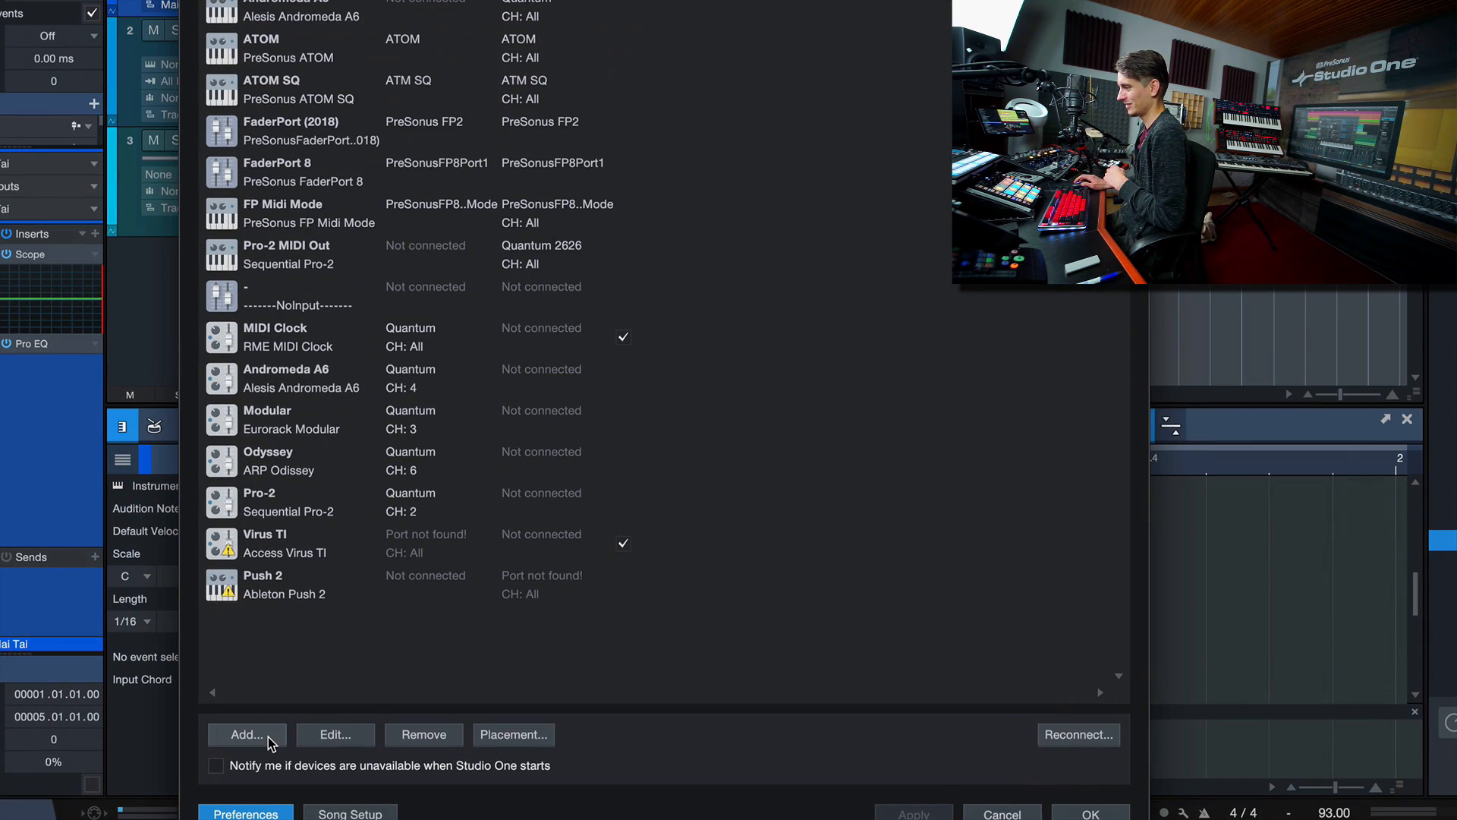
left_click(272, 733)
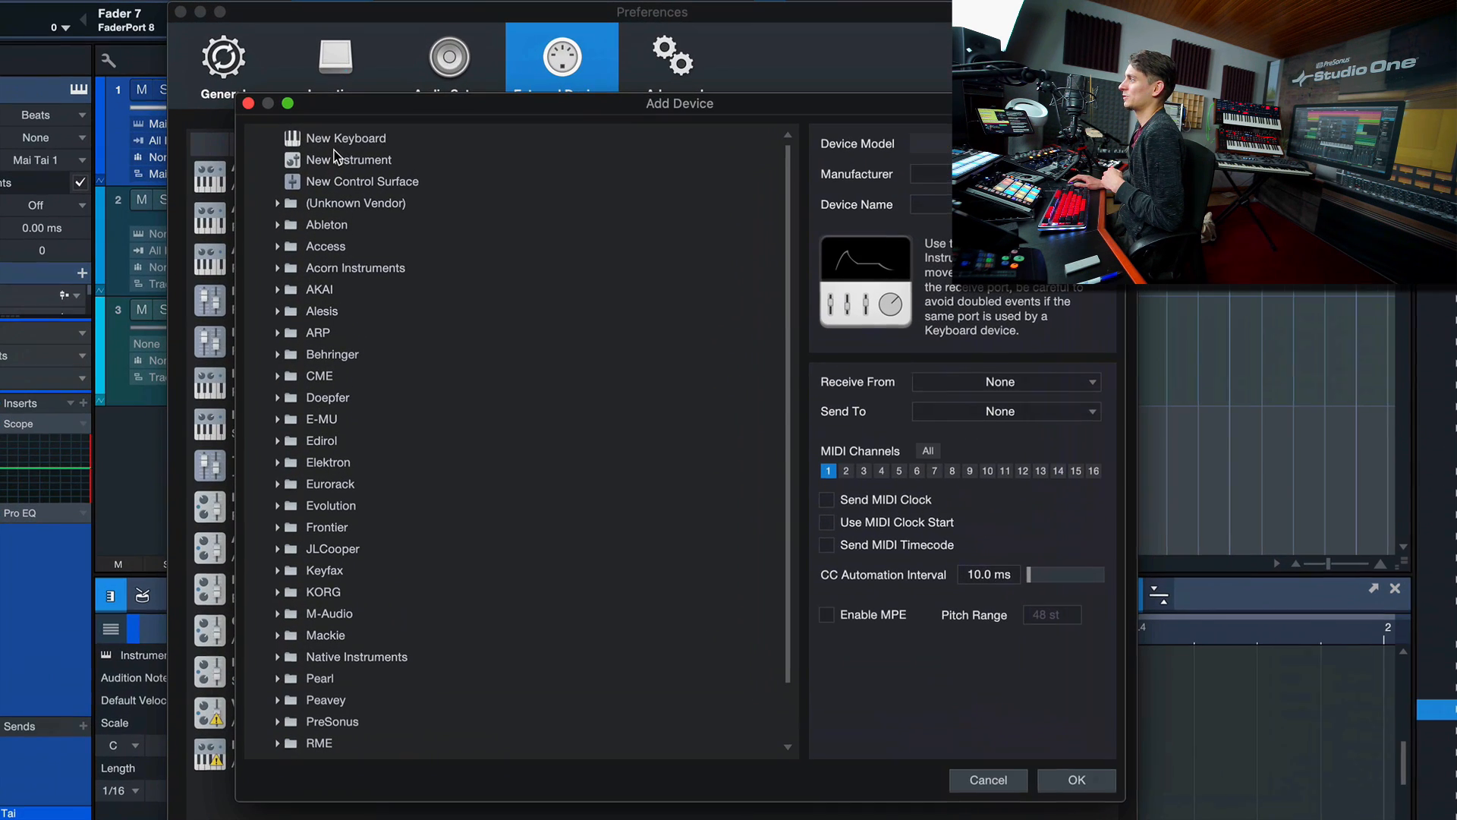
Step: Compare the settings offered for a New Keyboard, New Instrument and New Control Surface
left_click(338, 141)
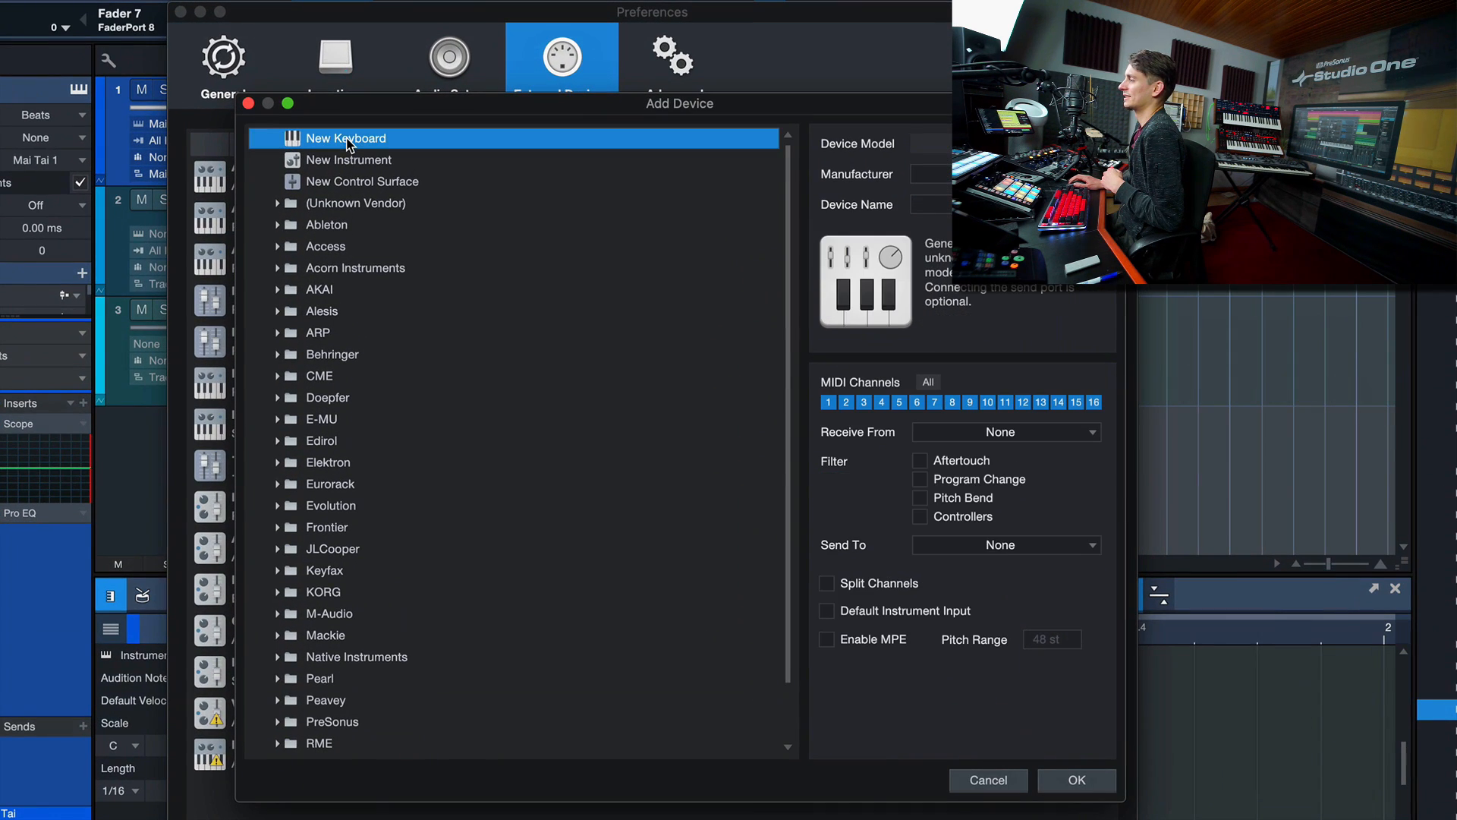
left_click(350, 160)
left_click(355, 181)
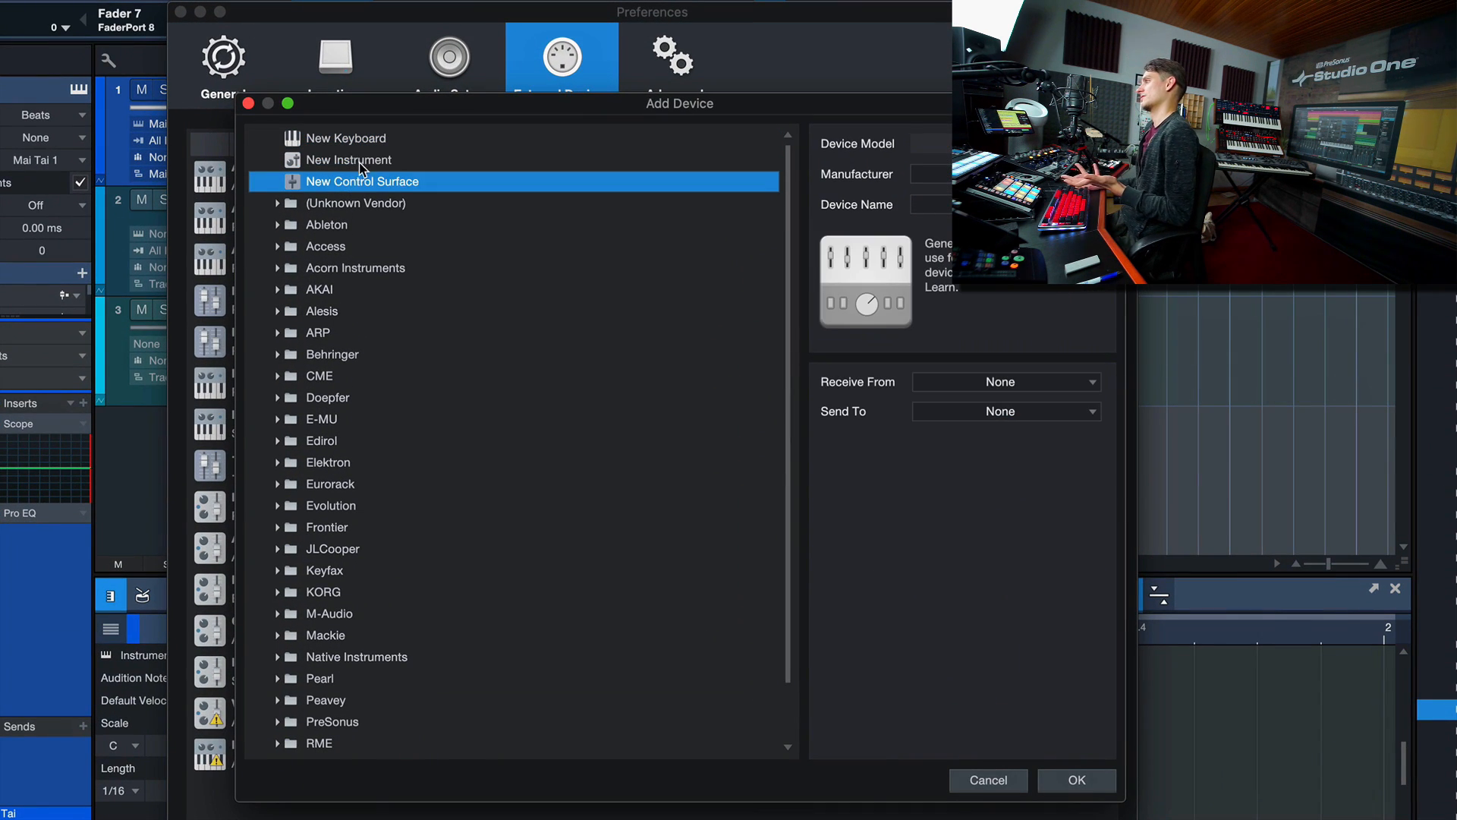
left_click(365, 144)
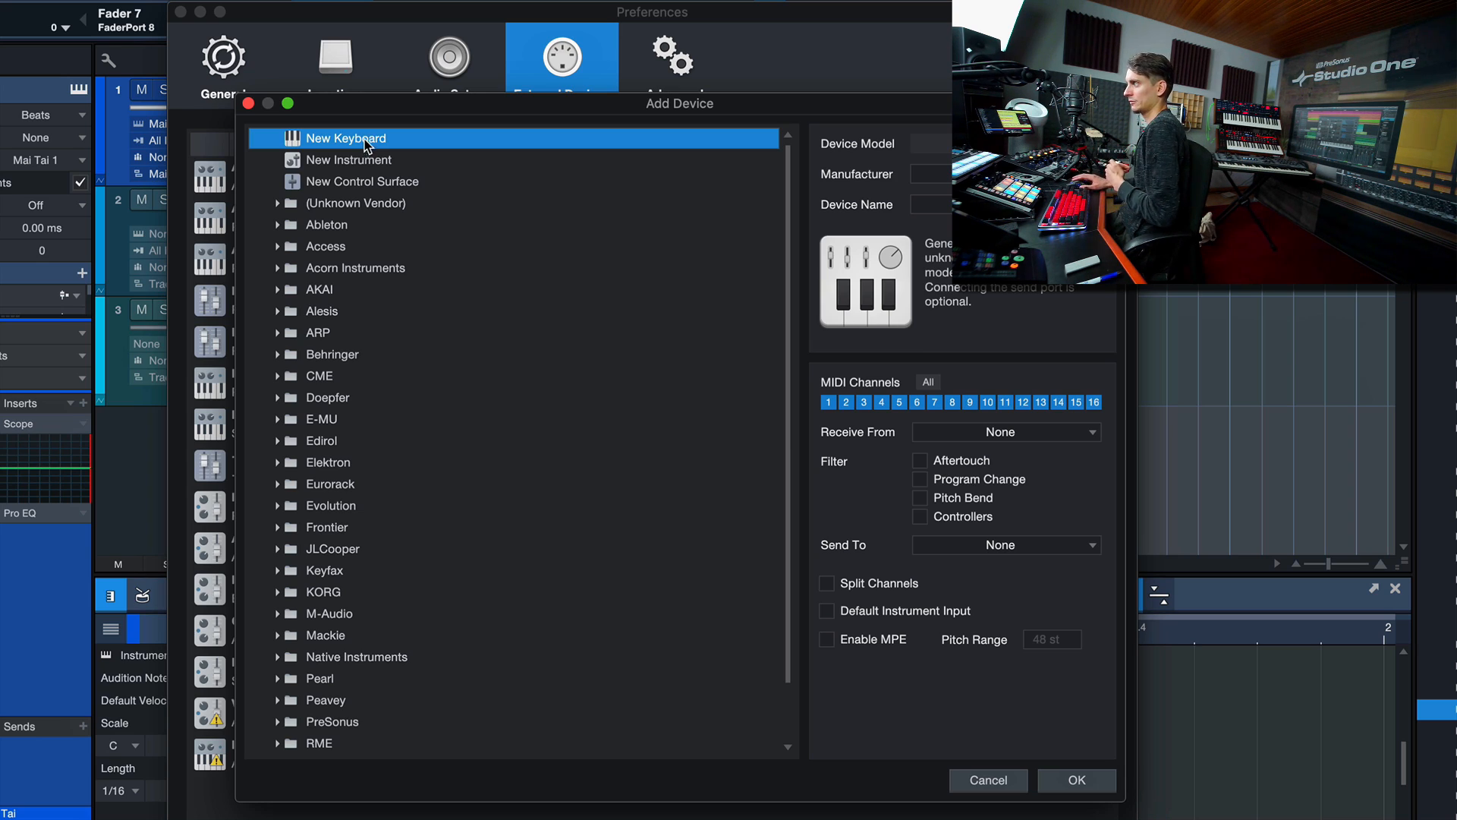
left_click(325, 158)
left_click(323, 184)
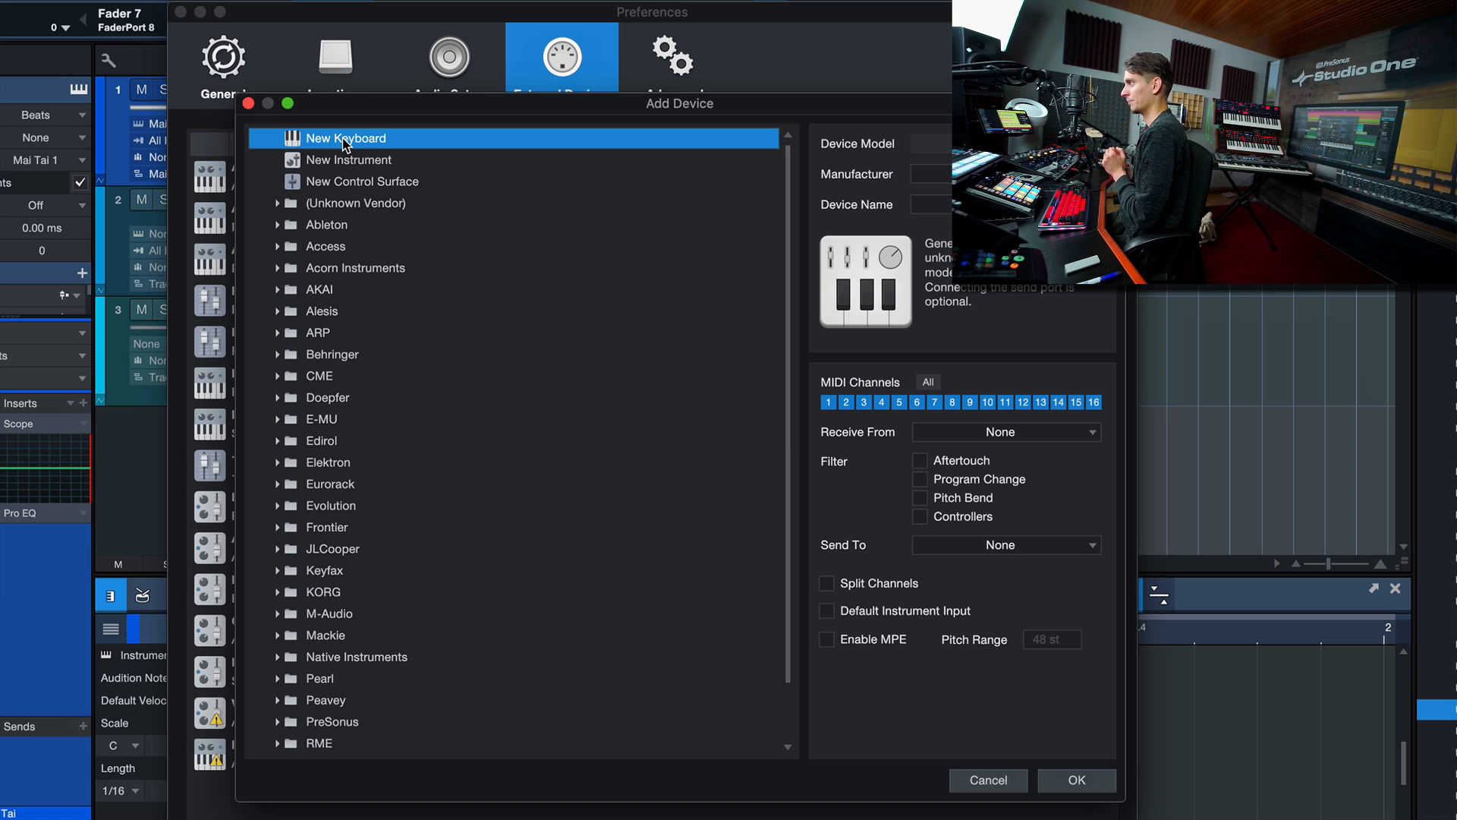
Step: Choose New Instrument as the device type, with manufacturer Sequential and device name OB-6
left_click(340, 158)
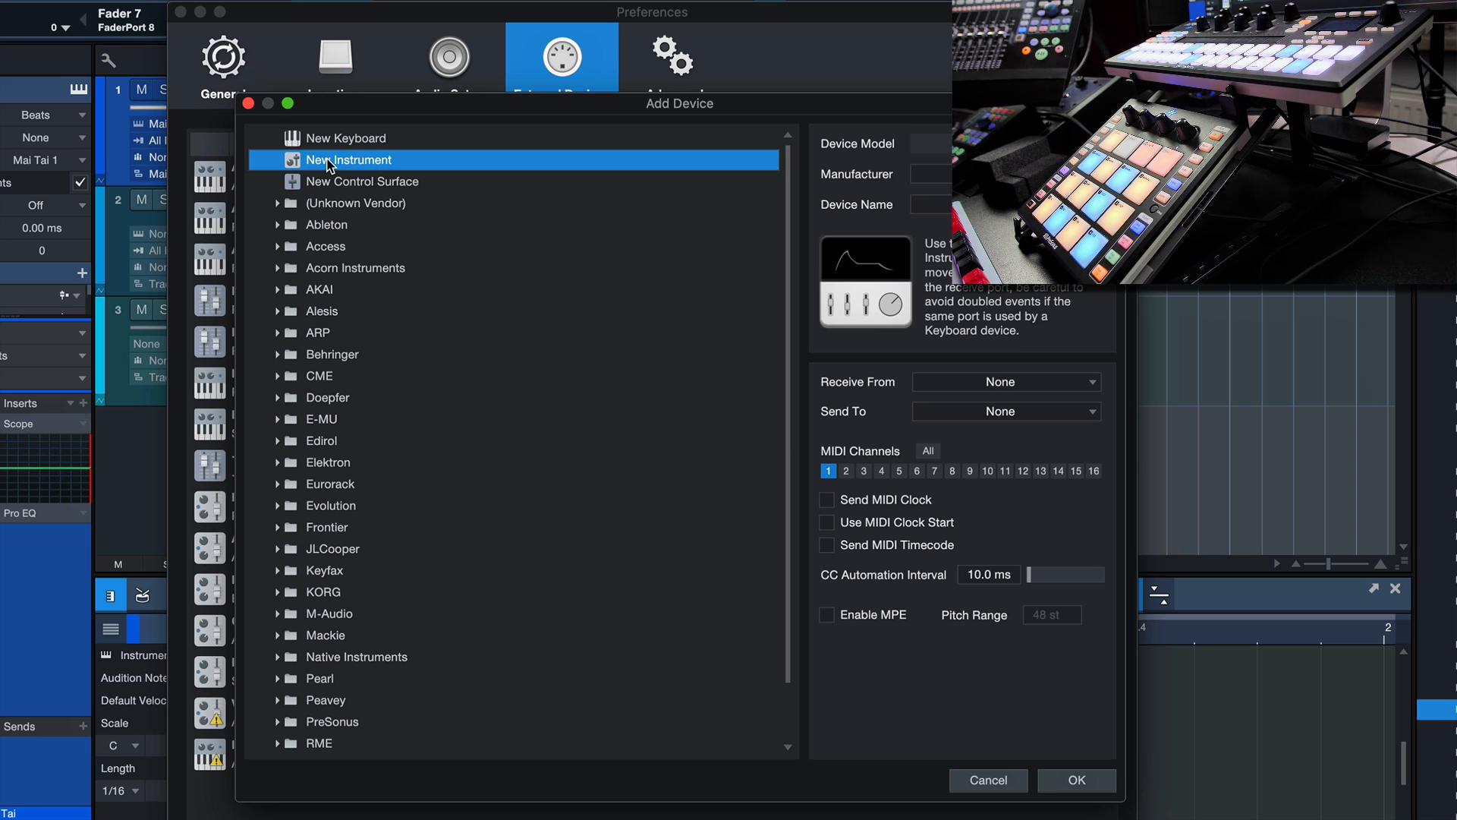
left_click(986, 174)
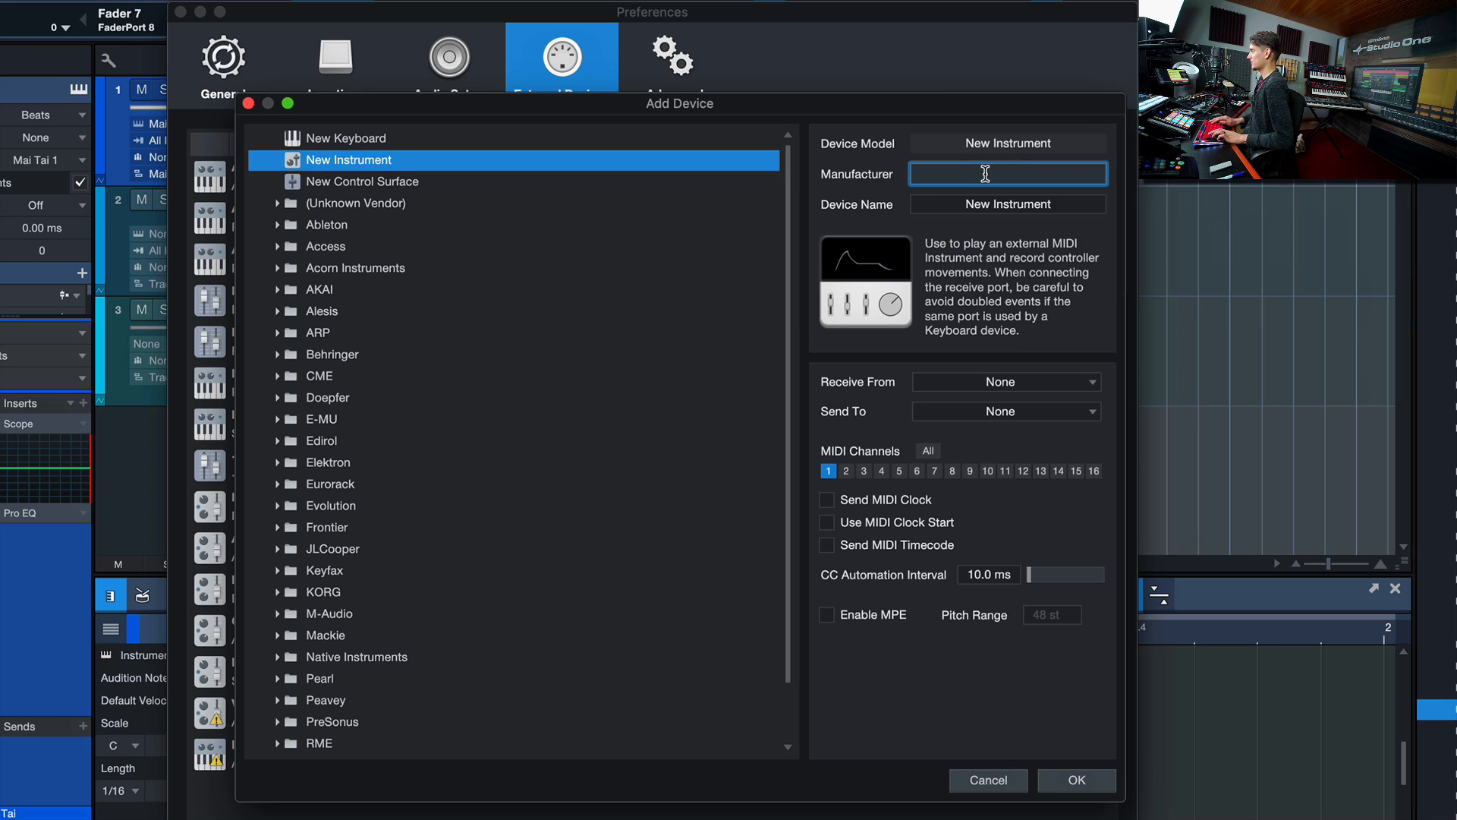
type("Sequential")
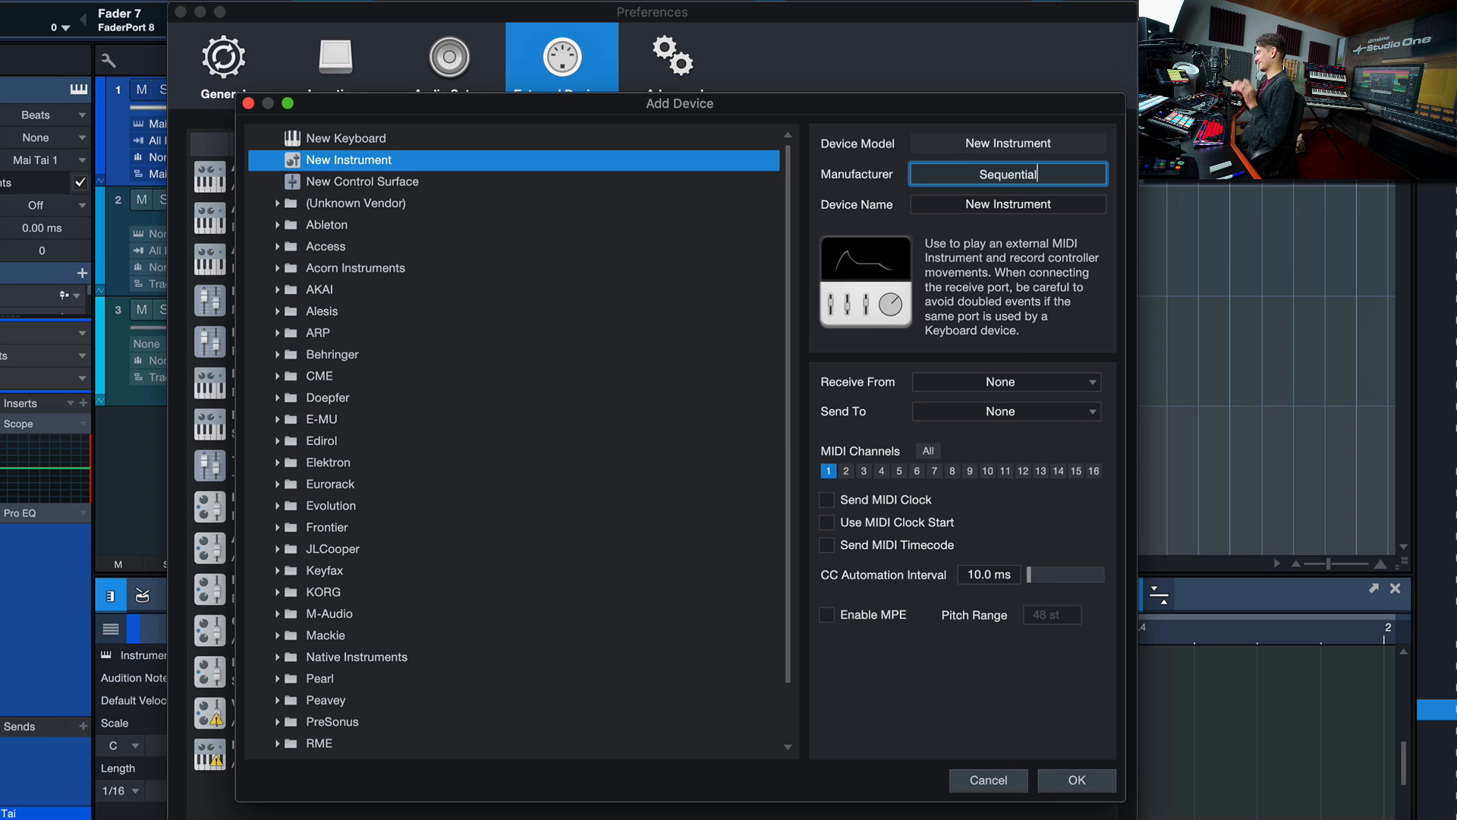
key("Tab")
type("OB-6")
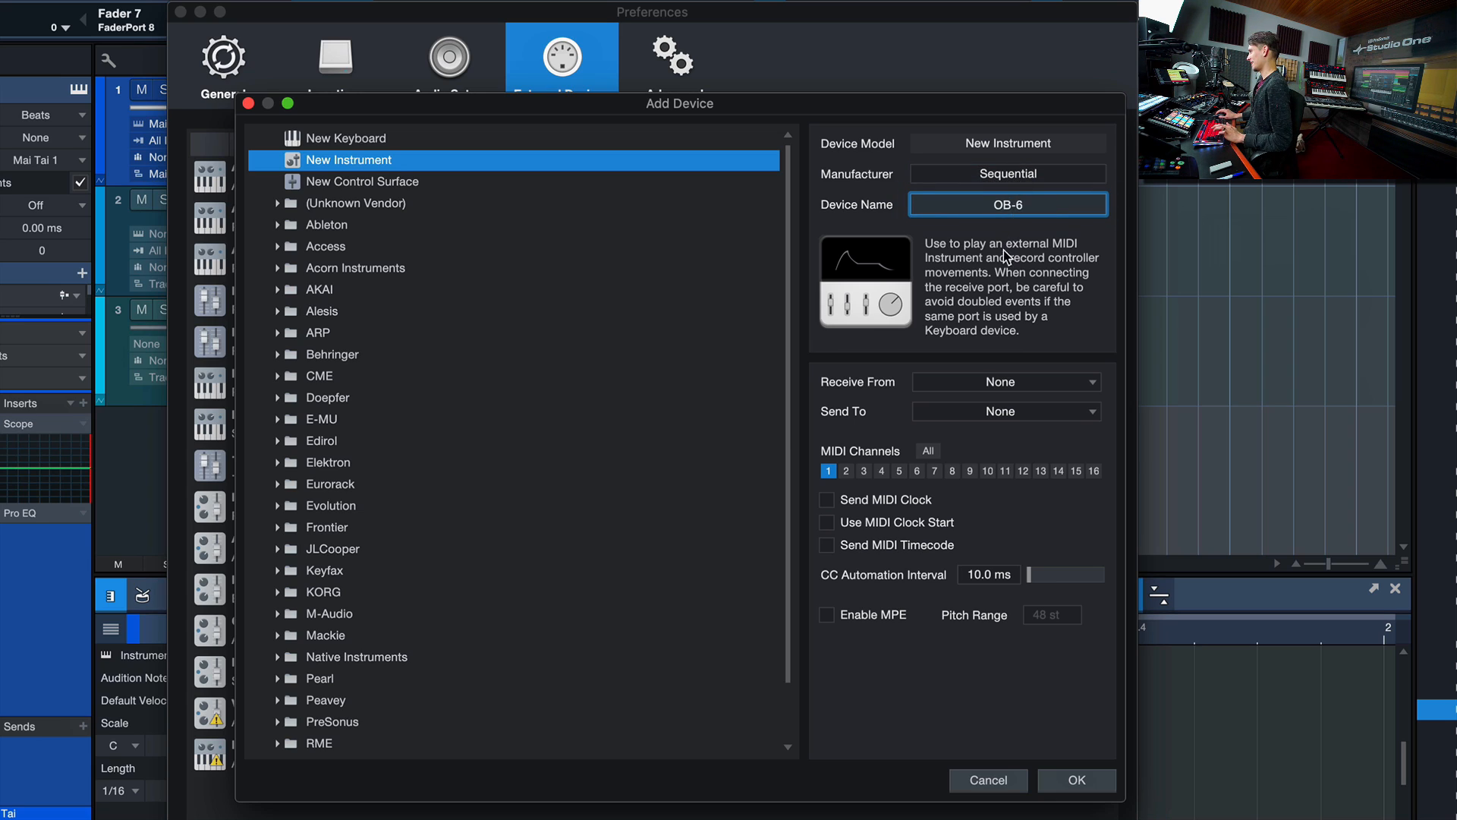
key("Return")
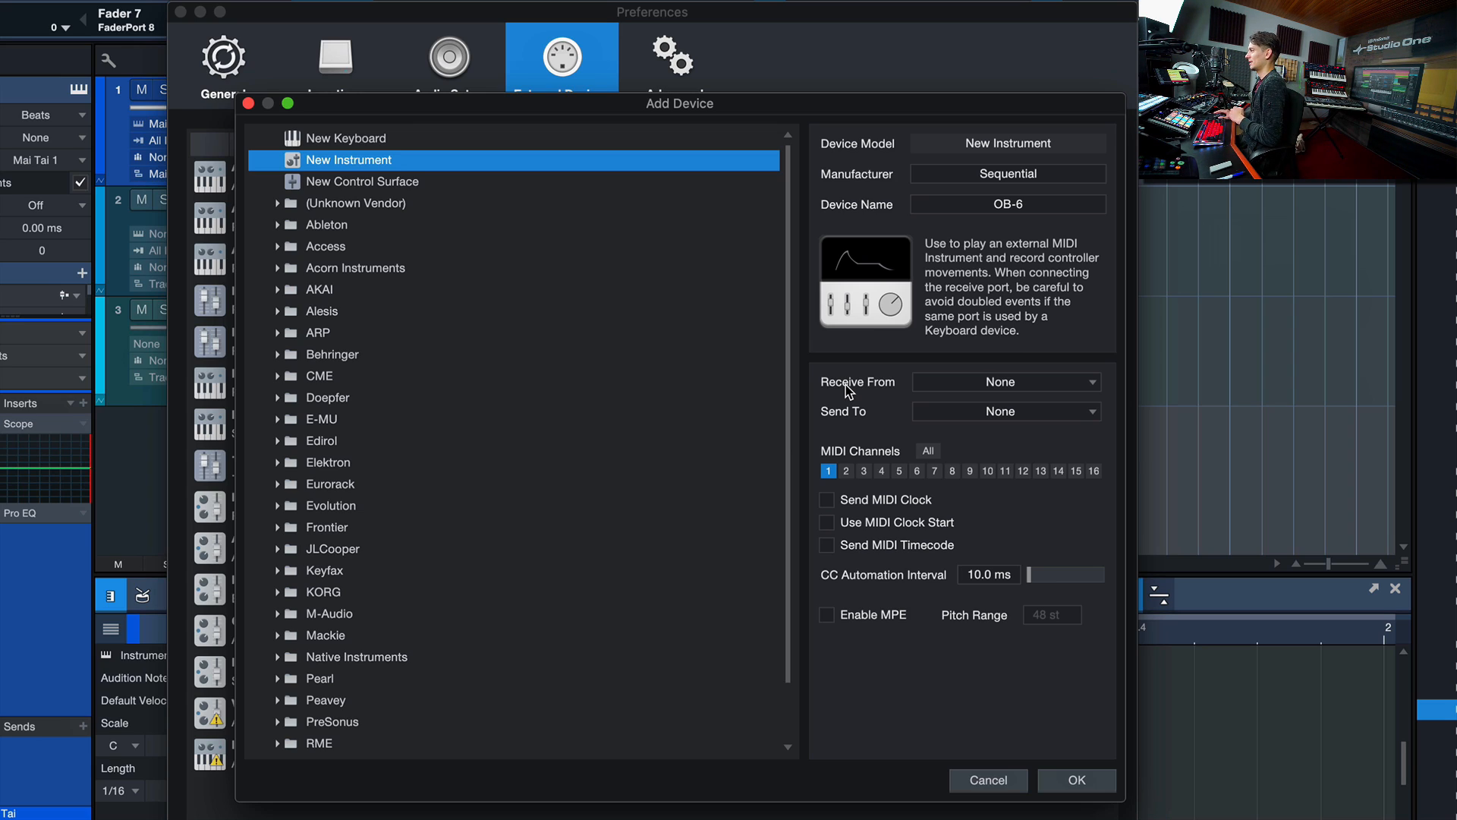
Step: Send the OB-6 to the Quantum port on MIDI channel 5, add the device, and confirm the preferences
left_click(955, 415)
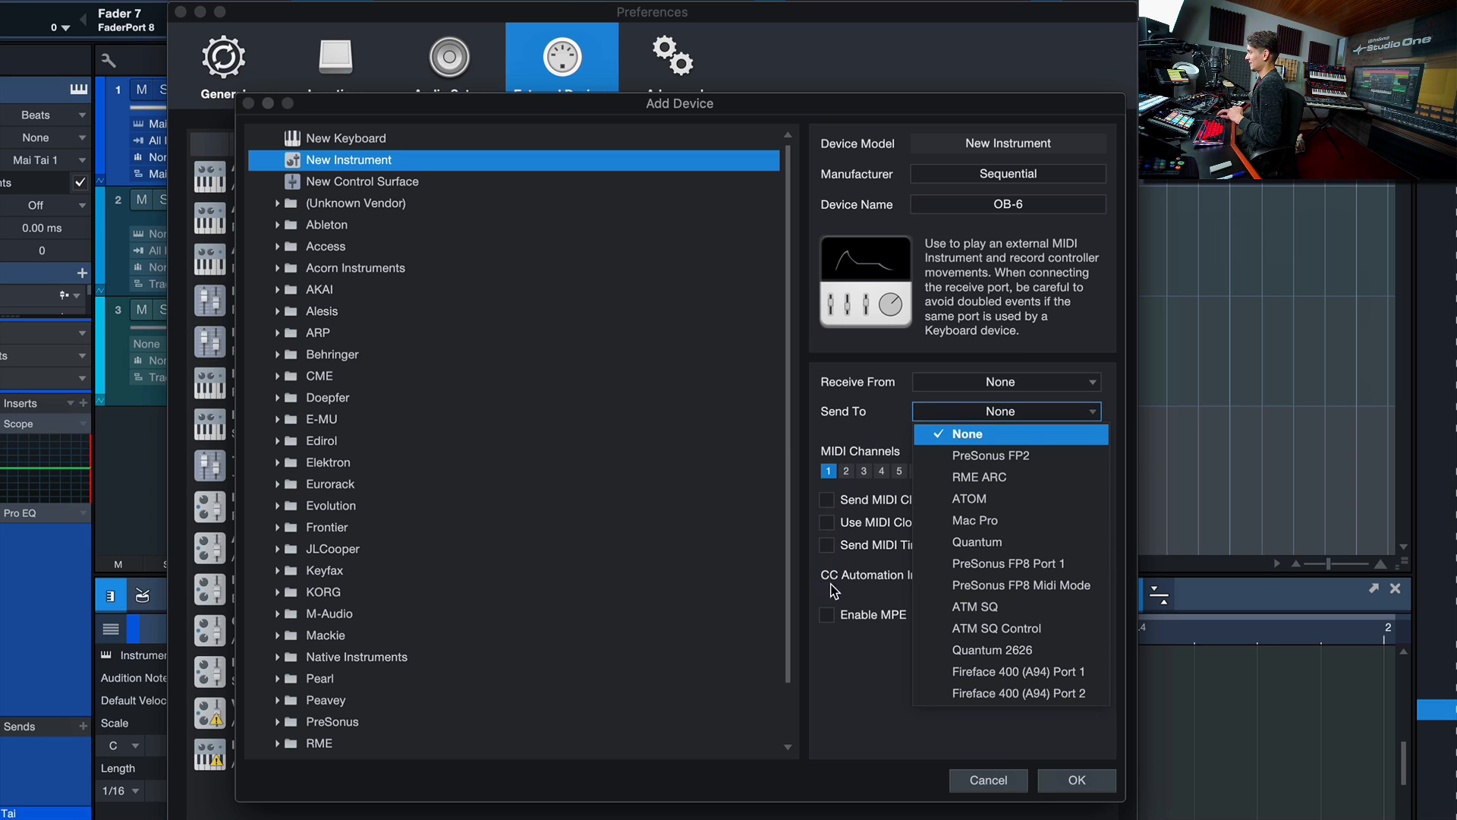
left_click(941, 544)
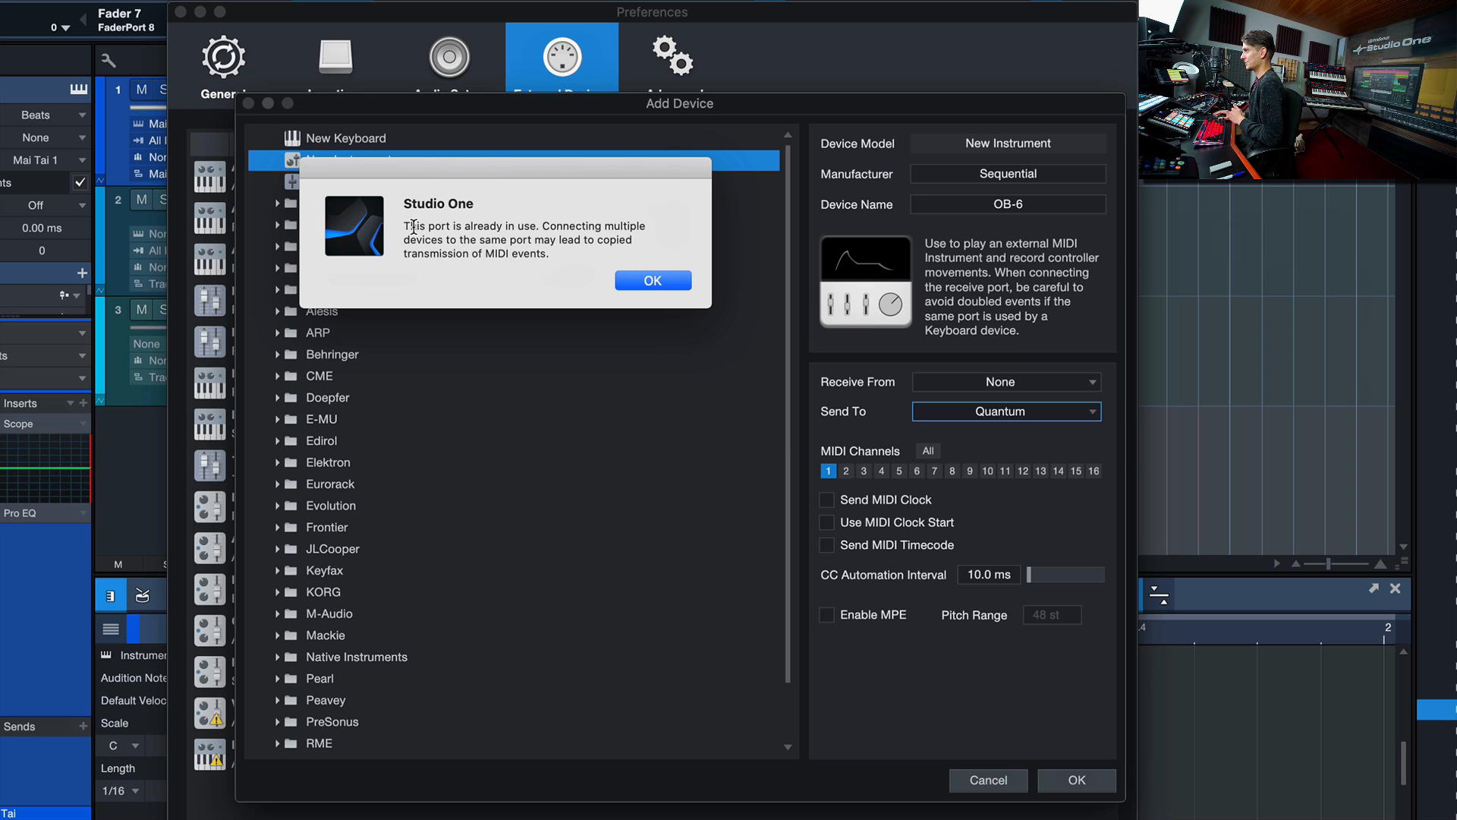
left_click(649, 280)
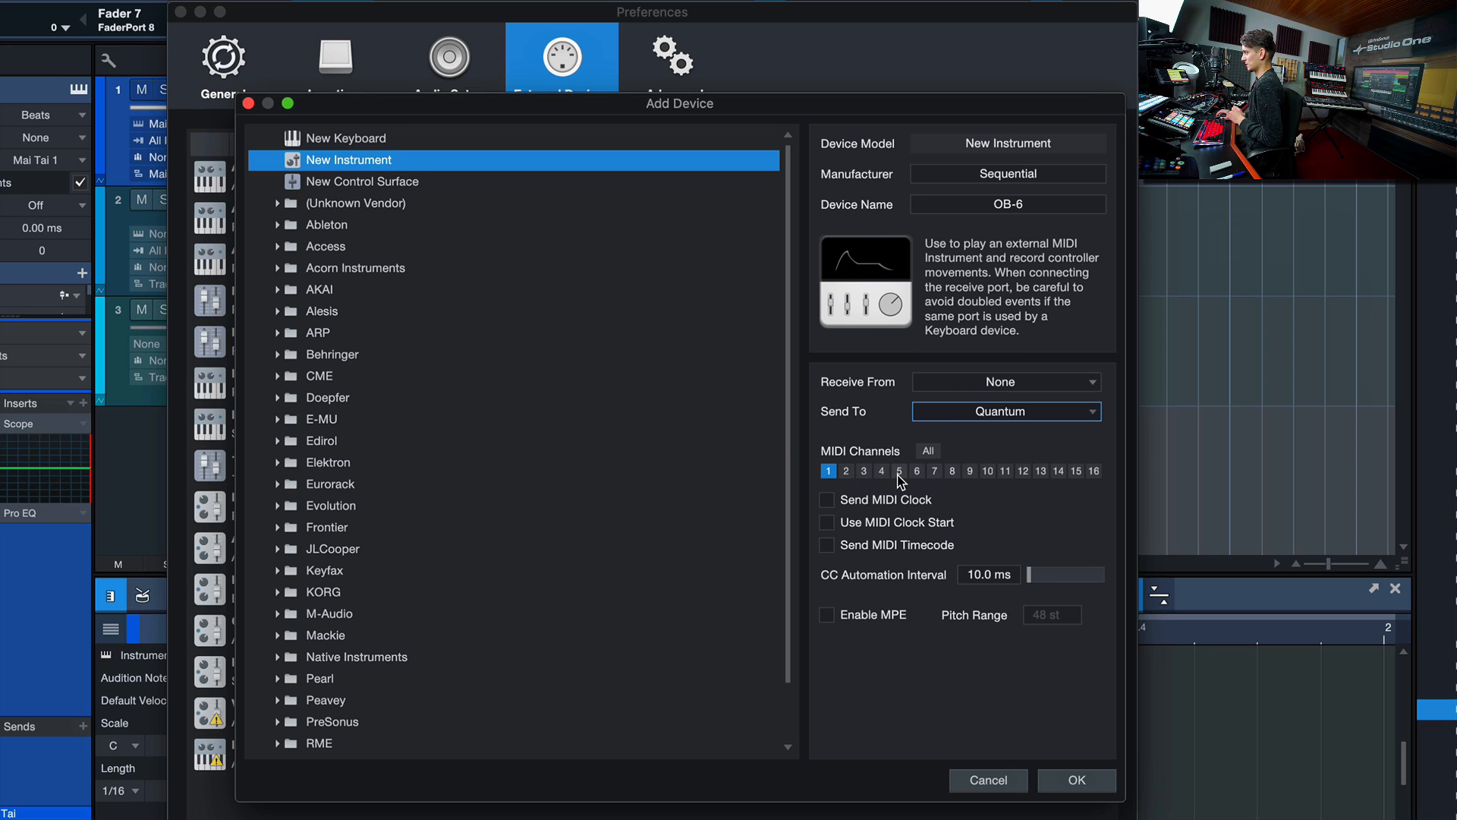
left_click(899, 471)
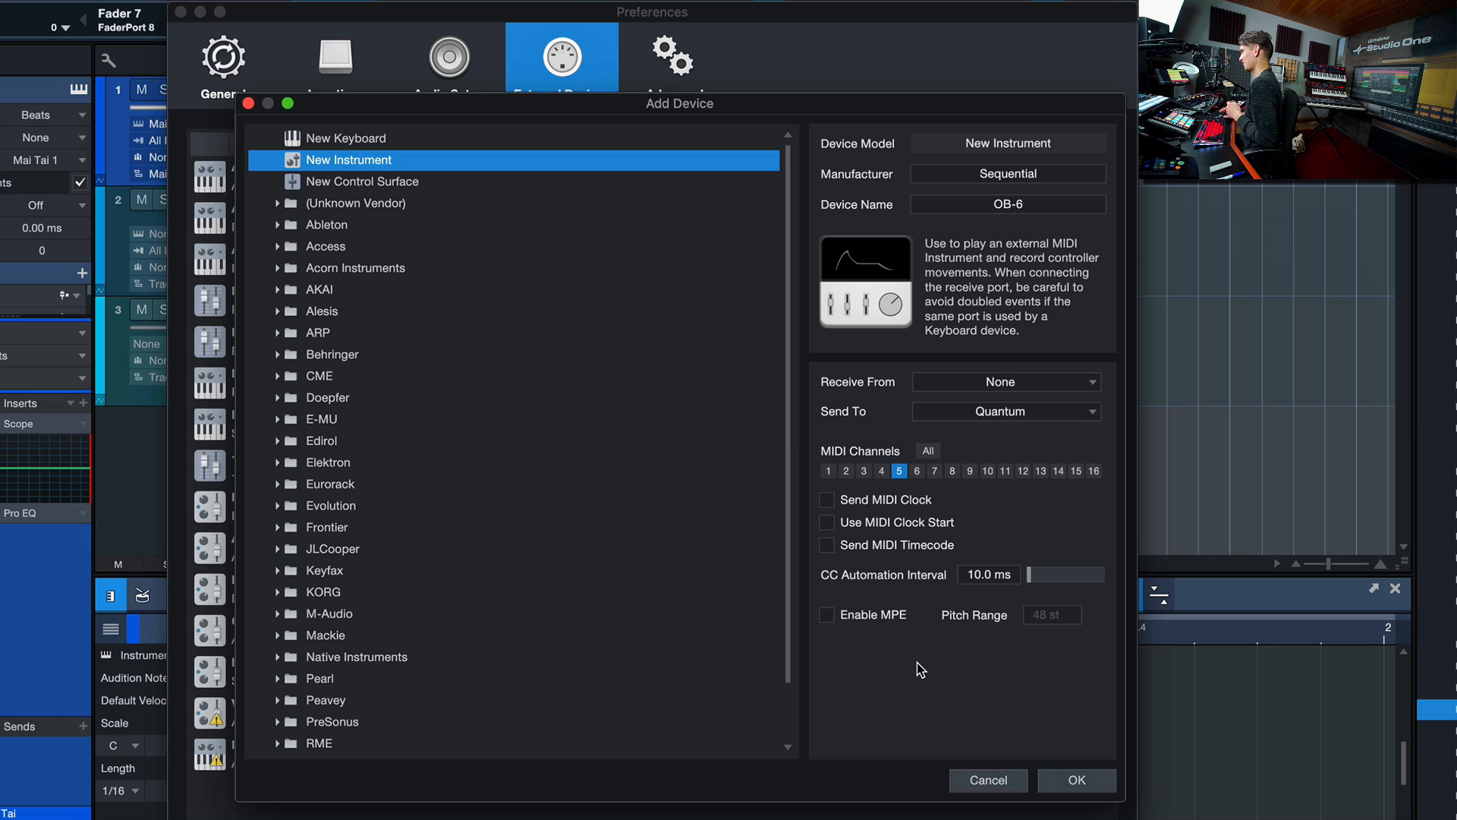
left_click(1073, 782)
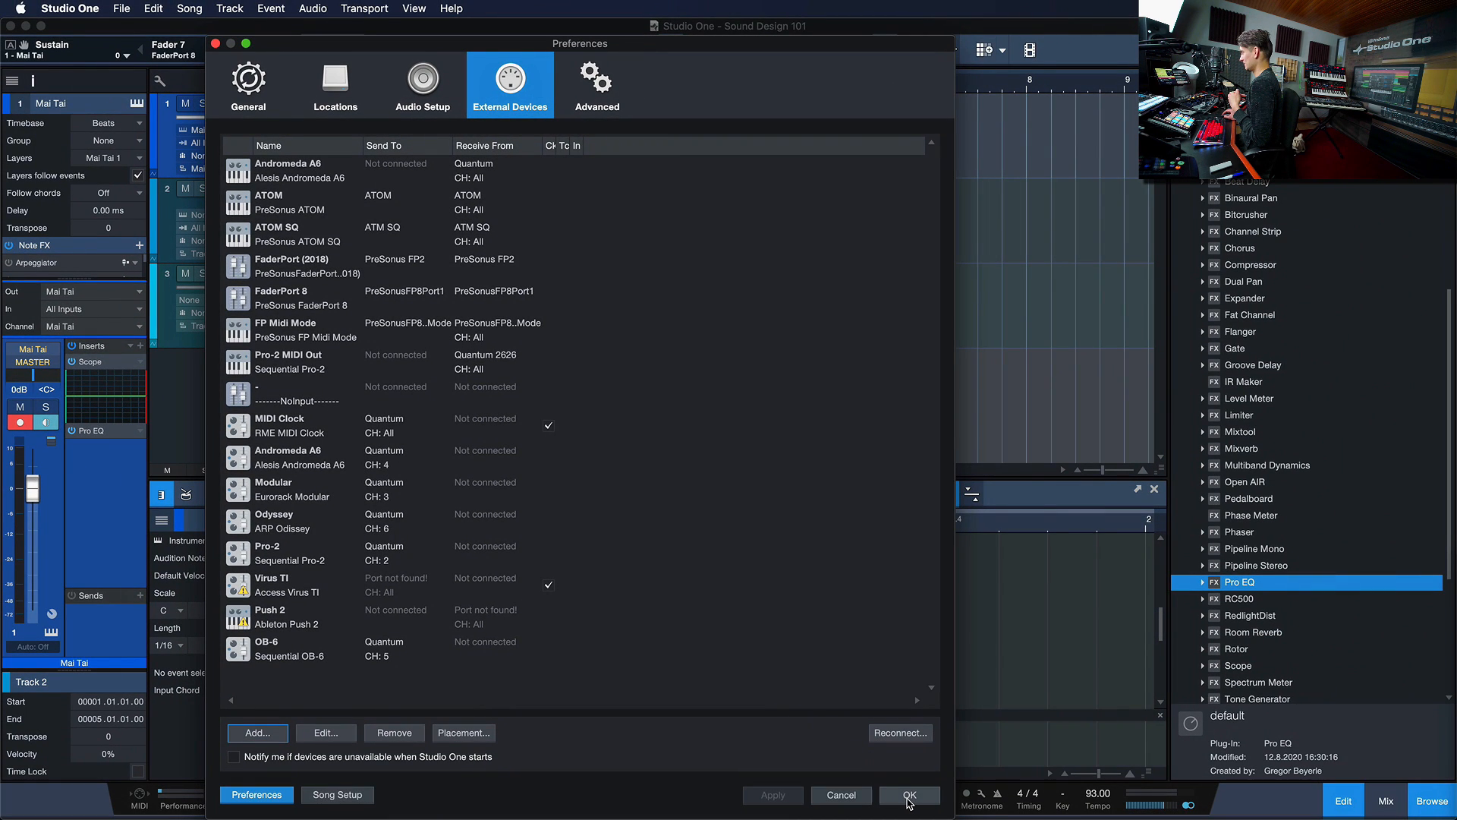
left_click(910, 795)
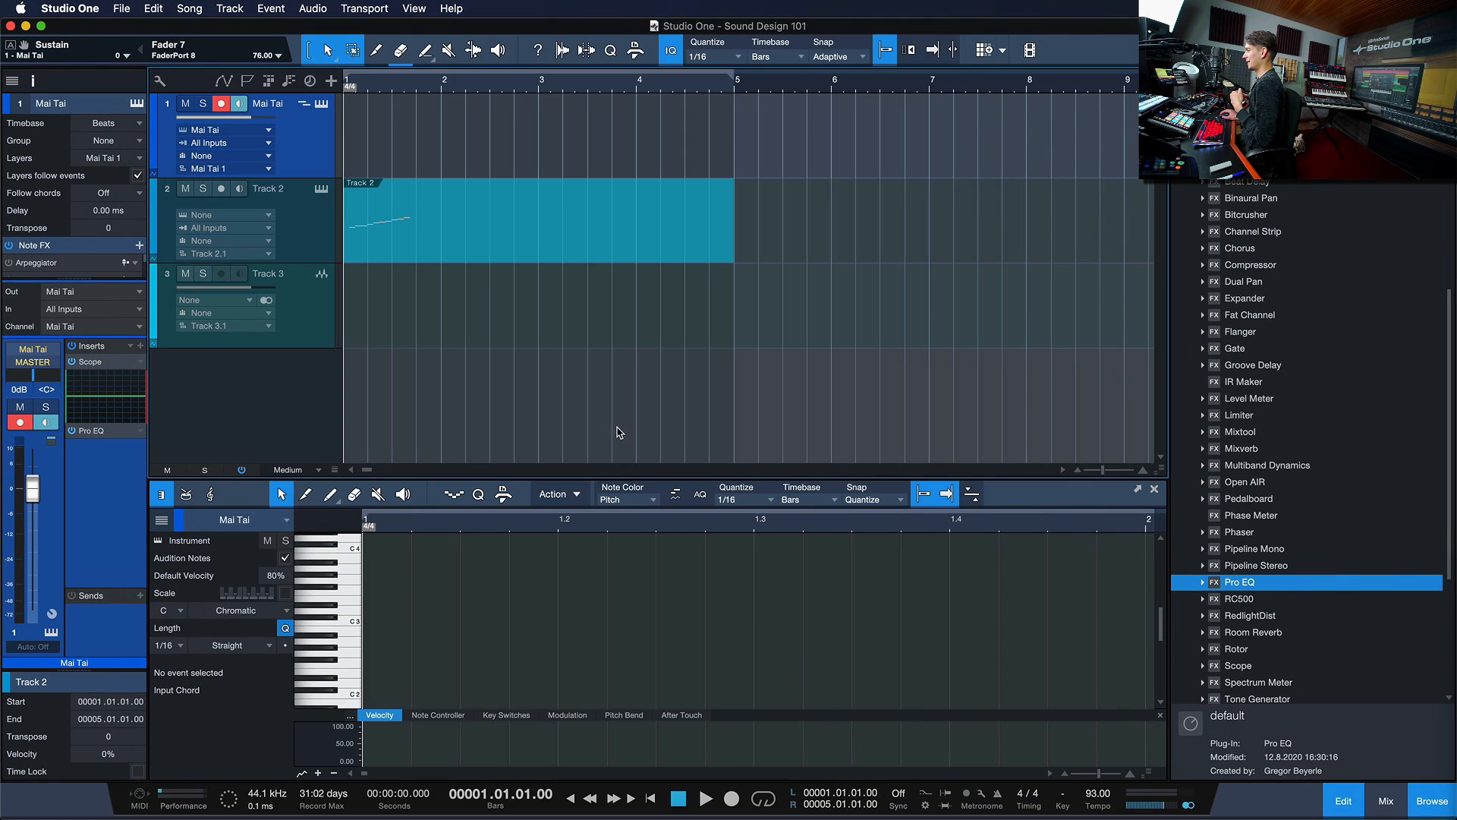
Step: Show the external devices in the mixer console and open the OB-6 device window with its aux channel options
left_click(1386, 801)
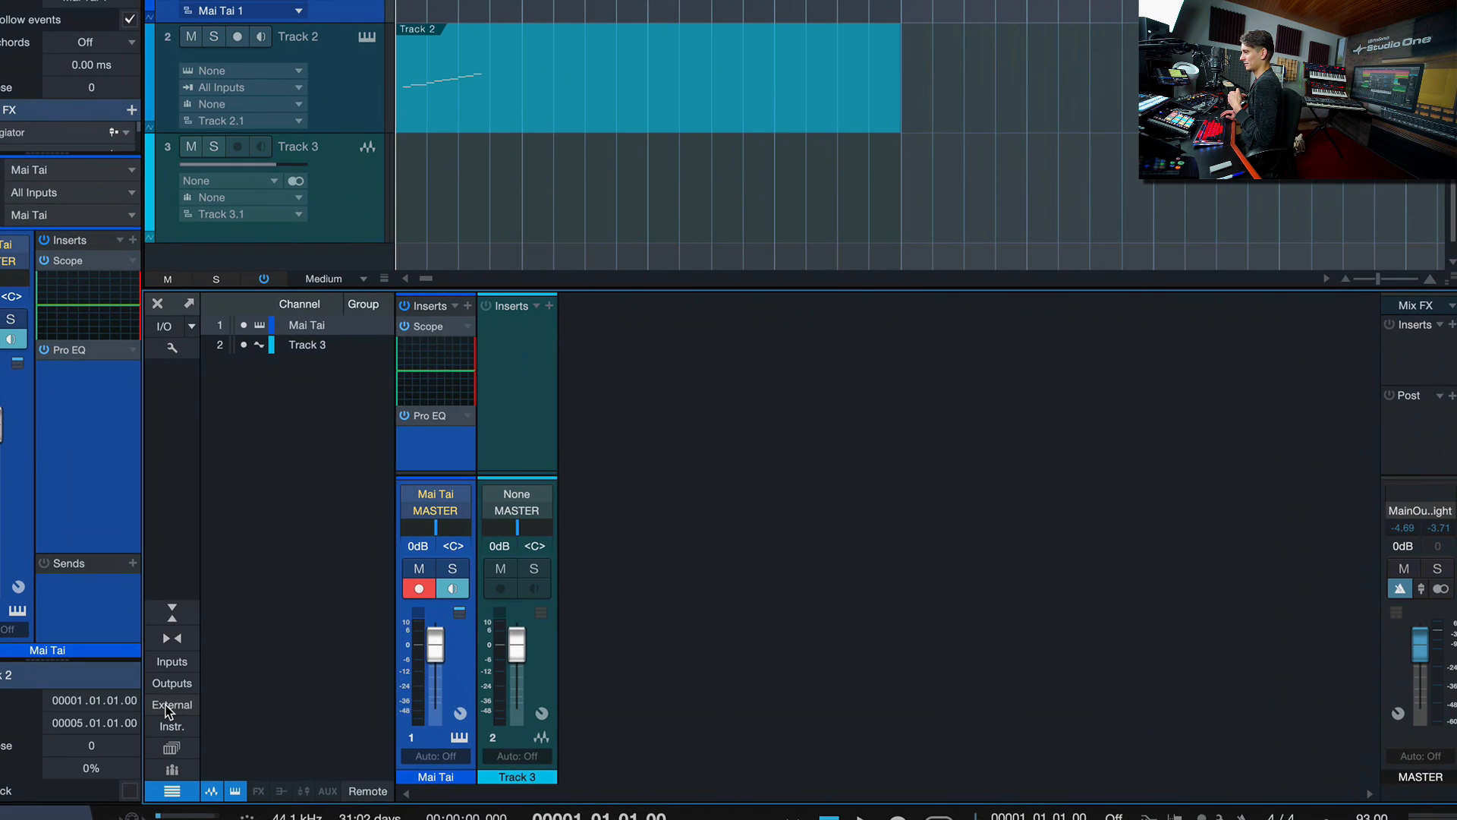
left_click(169, 706)
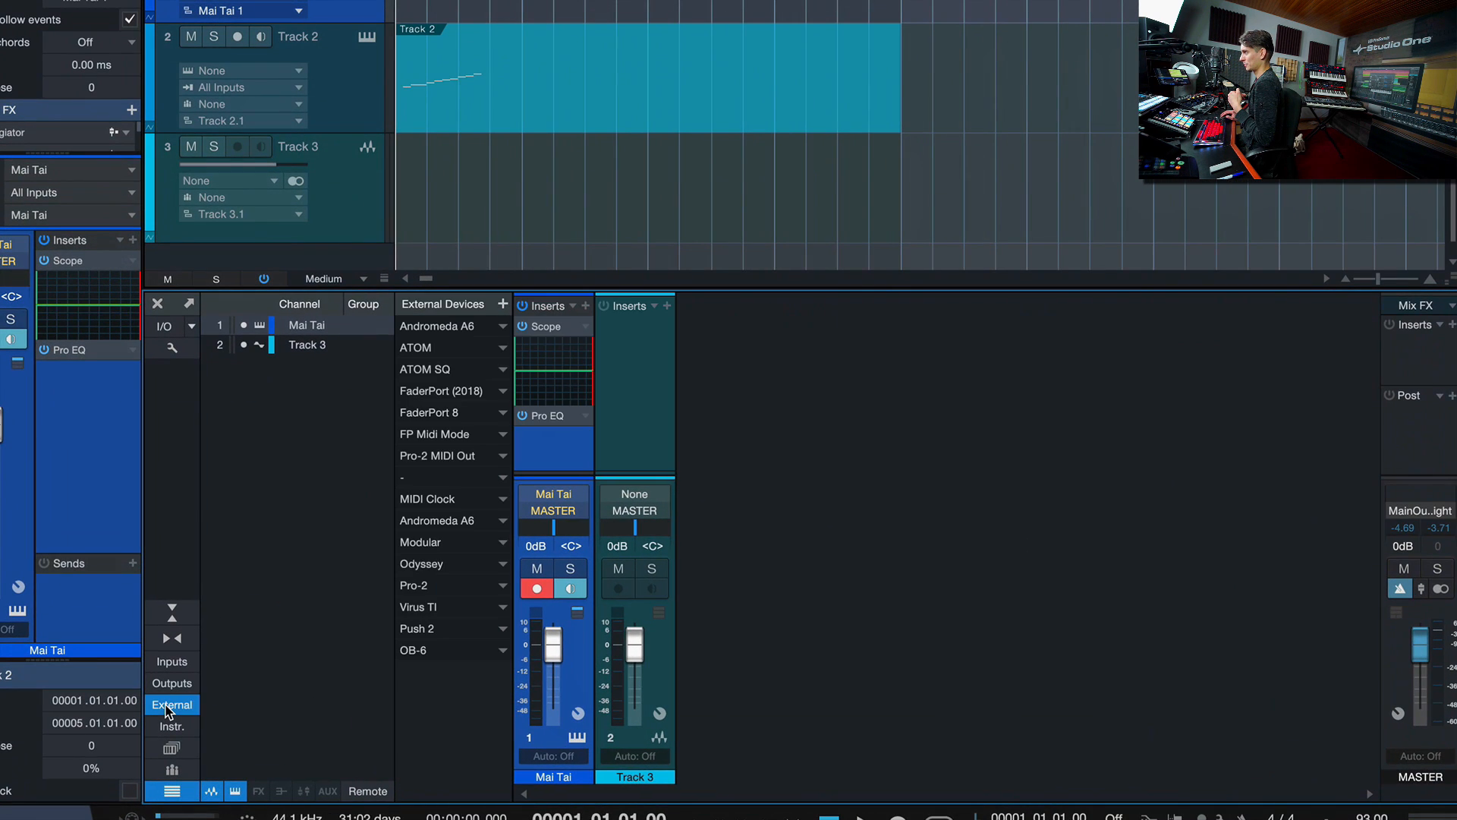
left_click(428, 651)
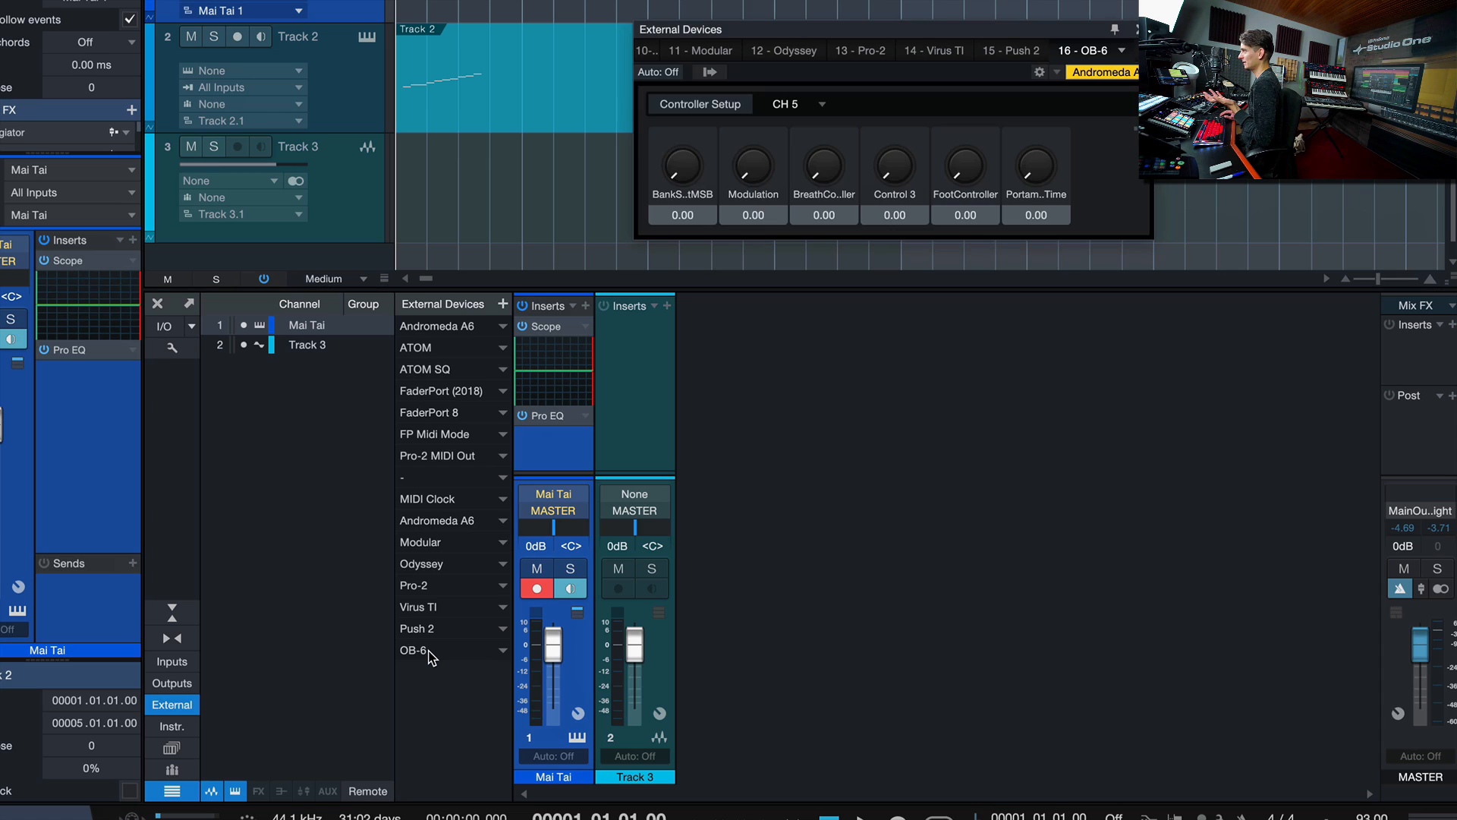
left_click(709, 73)
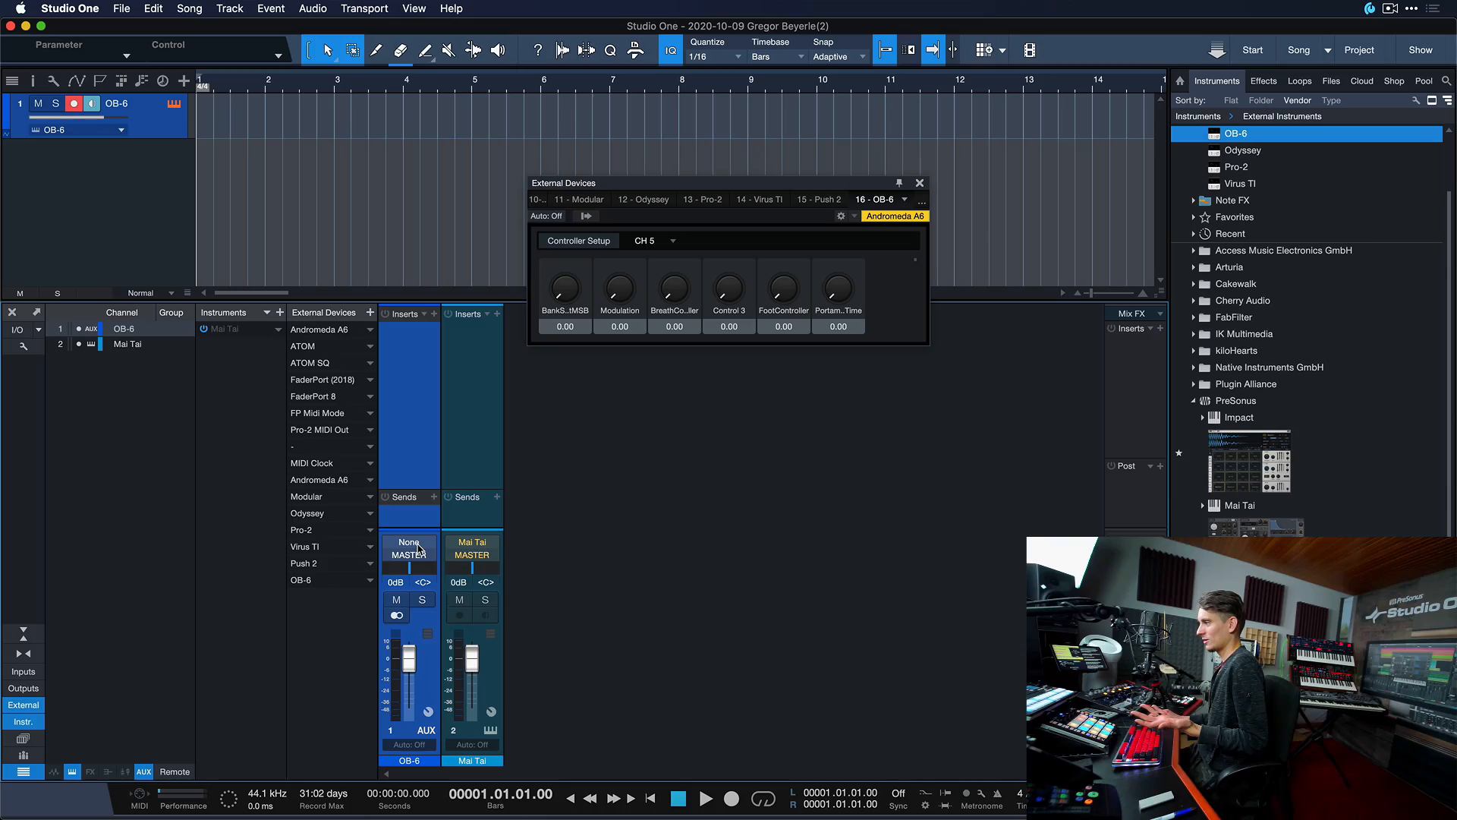
Step: Try to add a stereo input in the audio I/O setup and route it to ADAT In 3 and 4
left_click(411, 542)
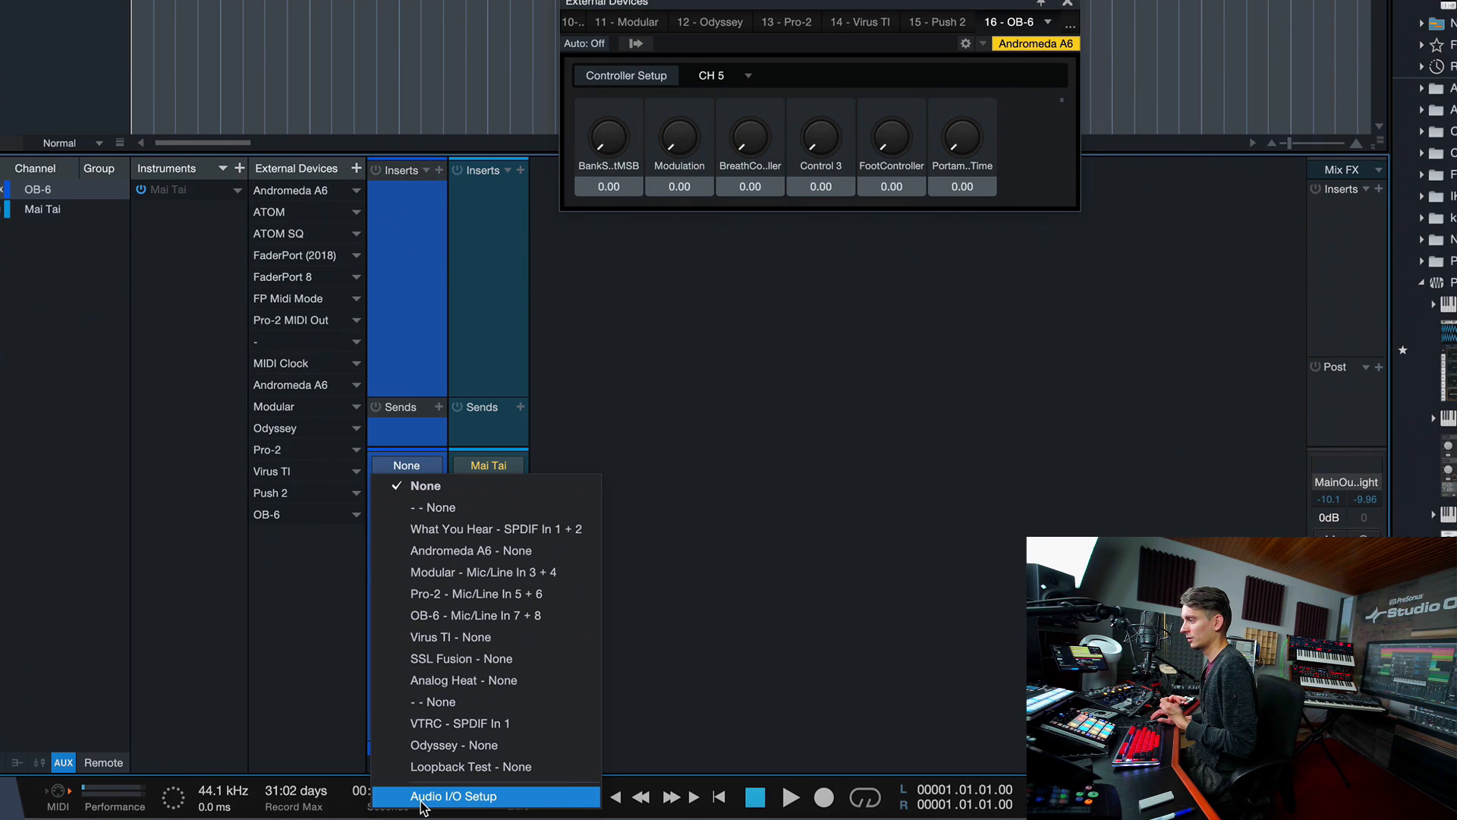
left_click(423, 798)
left_click(303, 690)
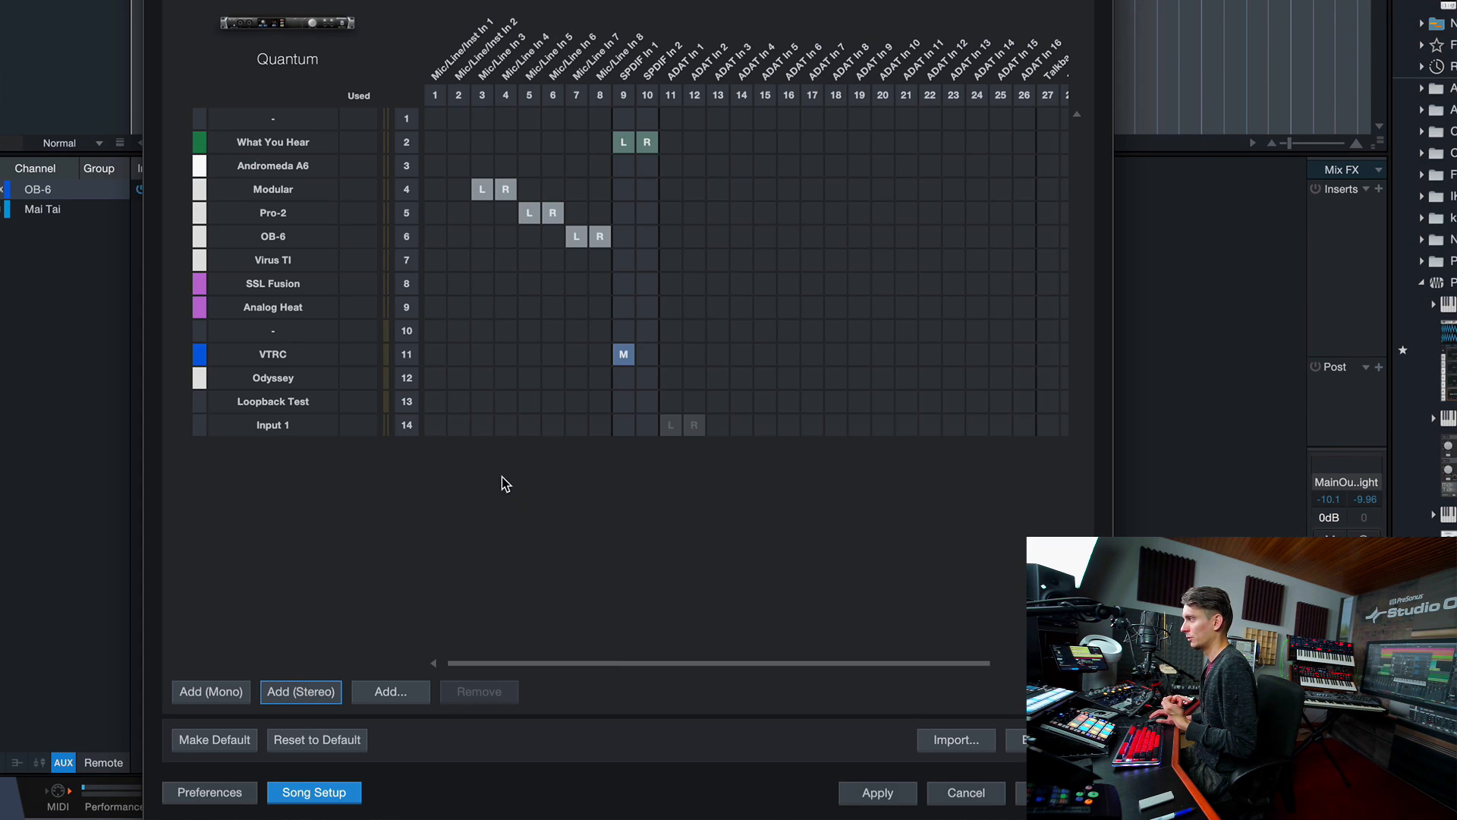
left_click(789, 403)
left_click(551, 423)
left_click(728, 425)
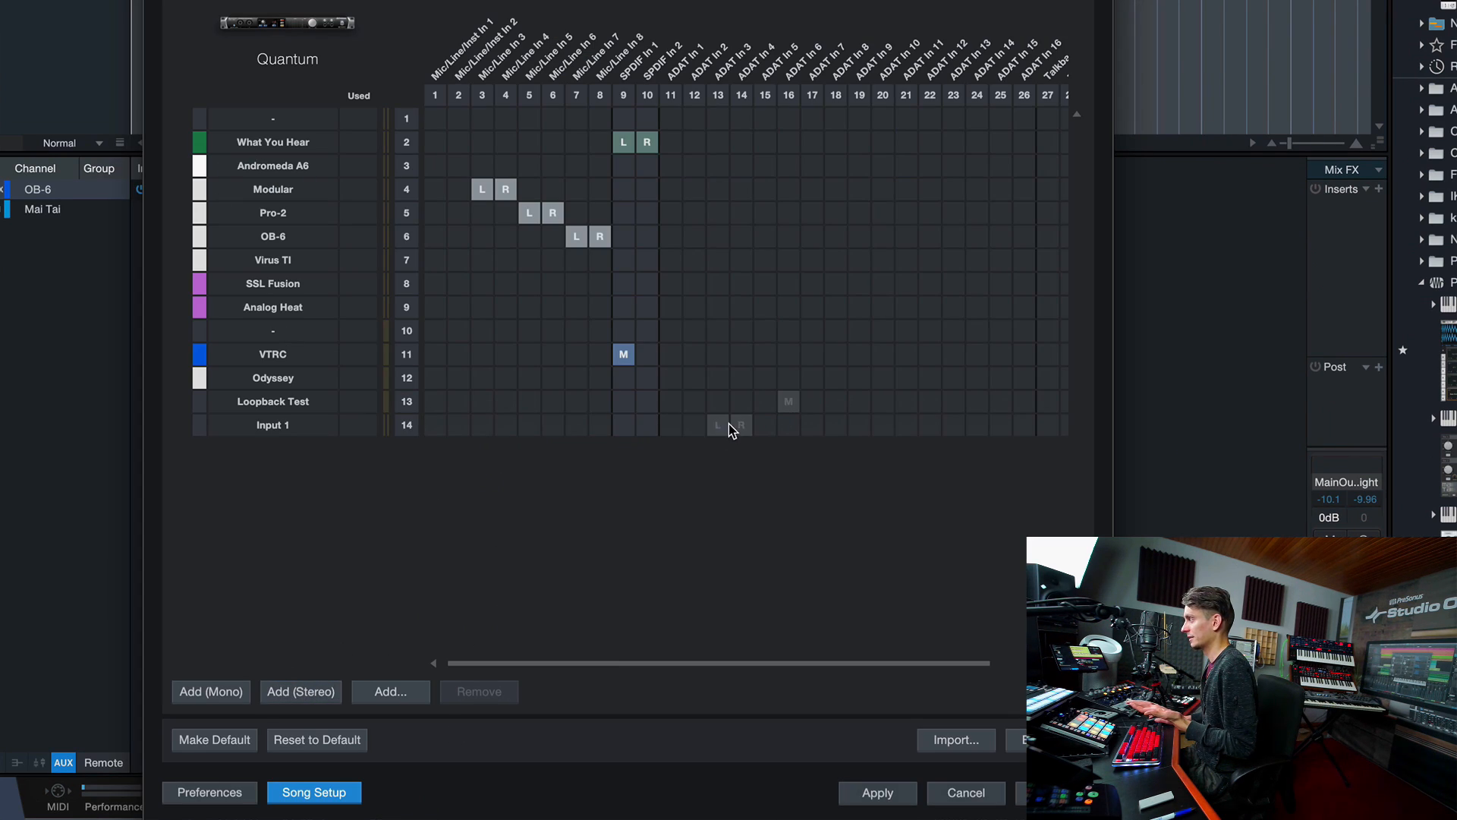
Step: Try naming the new stereo input OB-6, then discard the audio I/O changes
double_click(322, 433)
type("OB-")
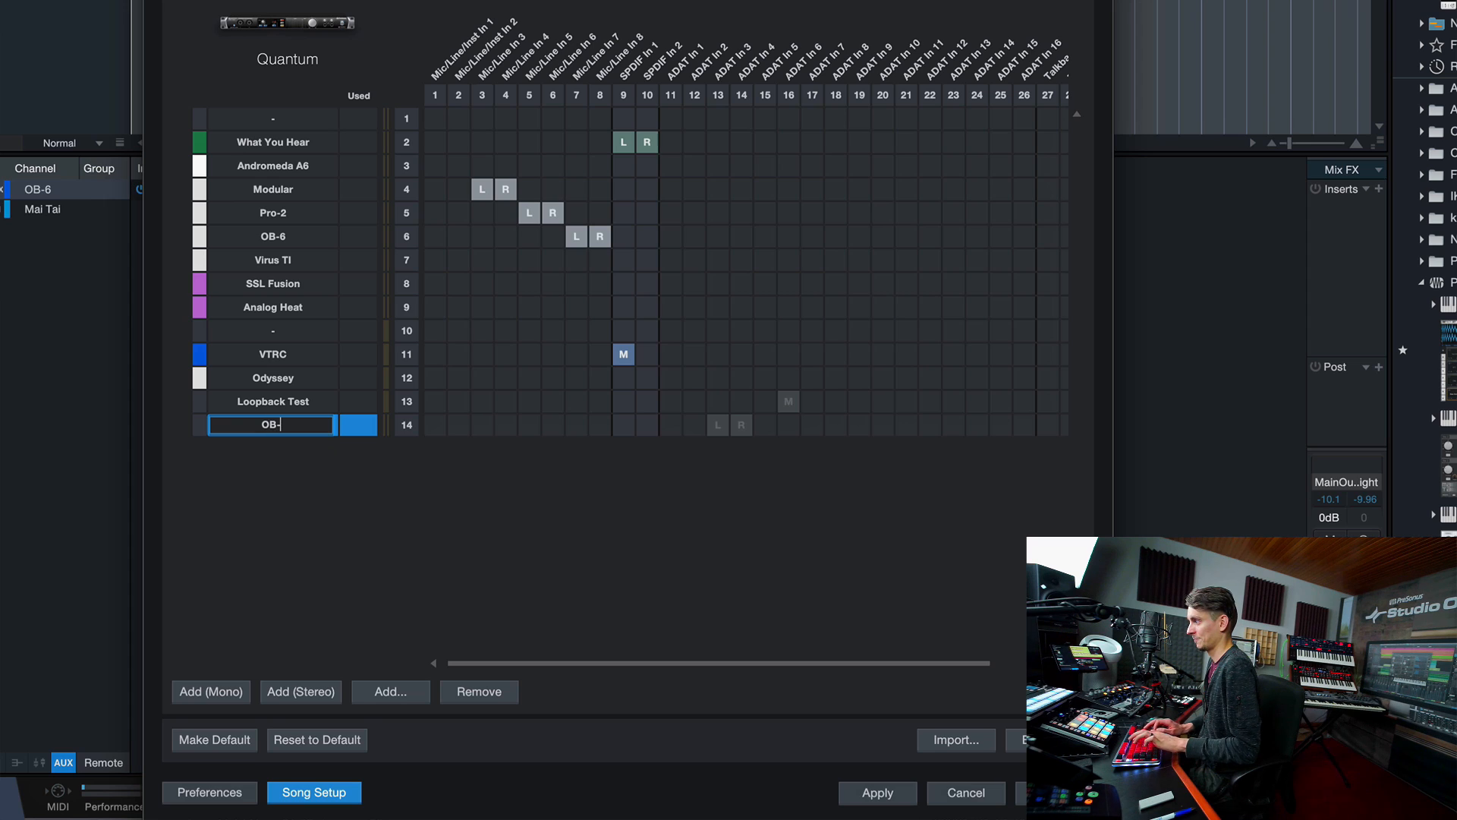
type("6")
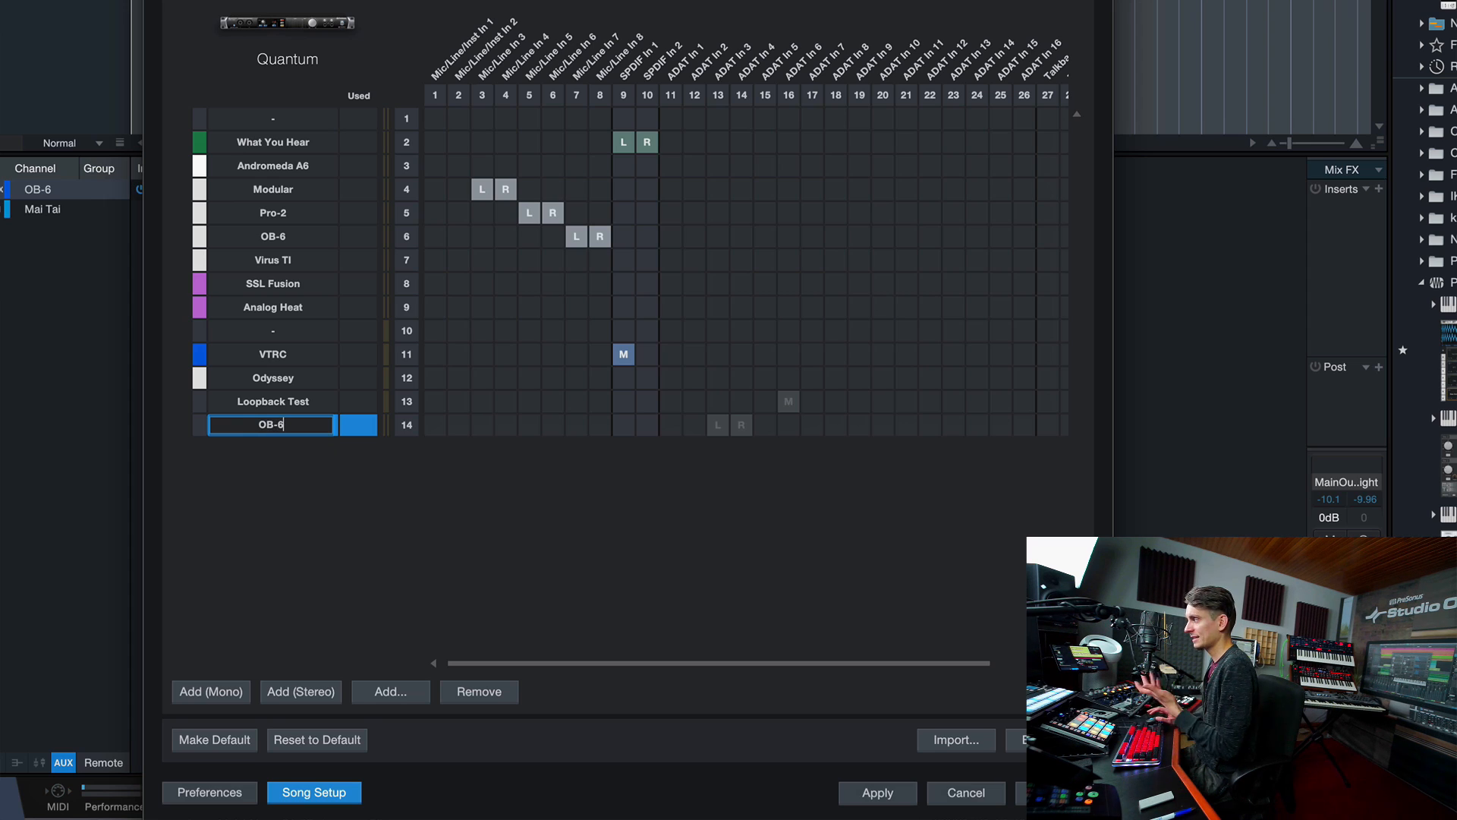
left_click(898, 790)
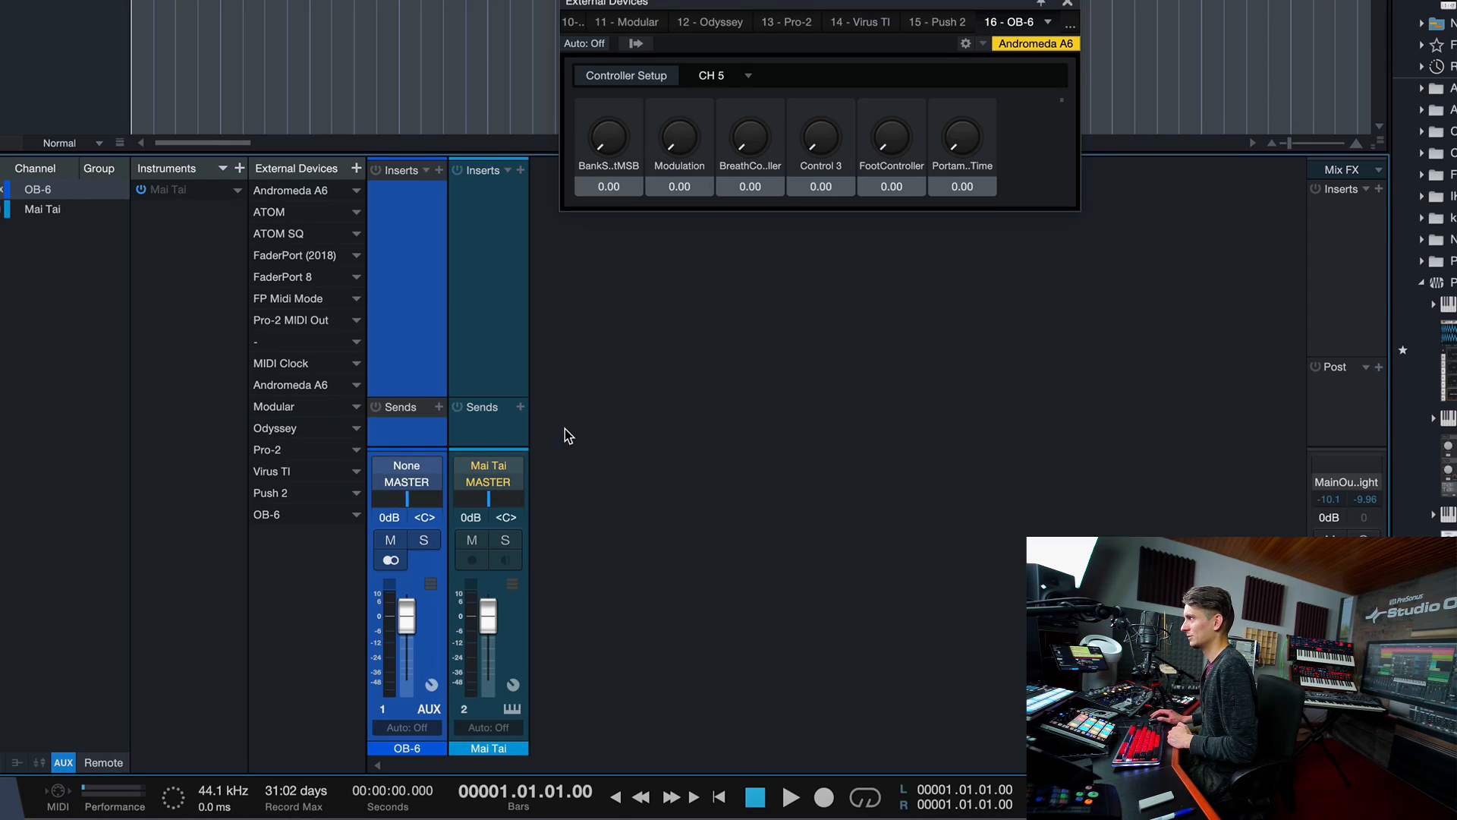
Step: Set the OB-6 aux channel's input to OB-6 - Mic/Line In 7 + 8 and save the aux channel routing as default
left_click(439, 465)
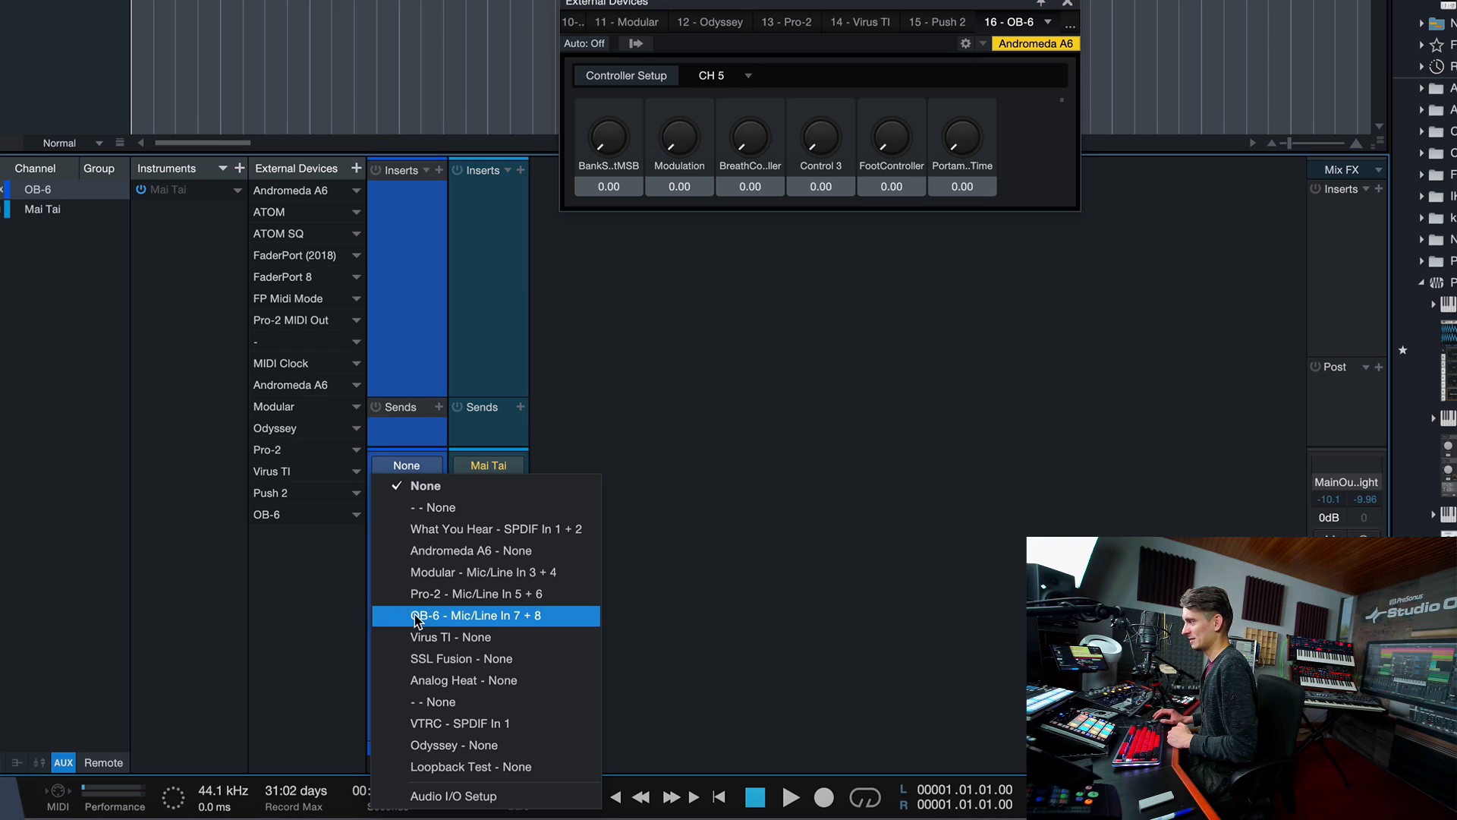
left_click(517, 617)
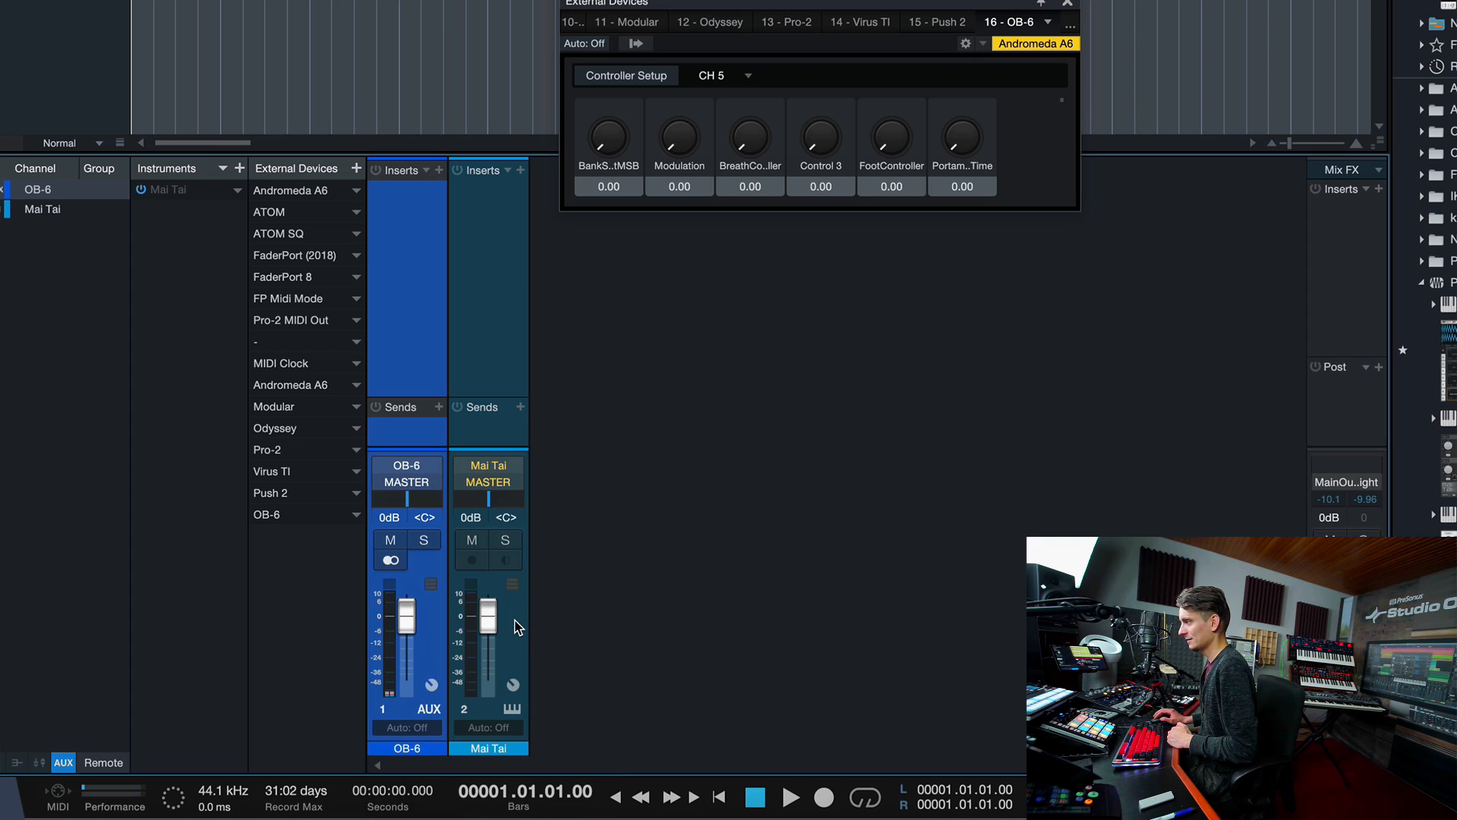
left_click(631, 45)
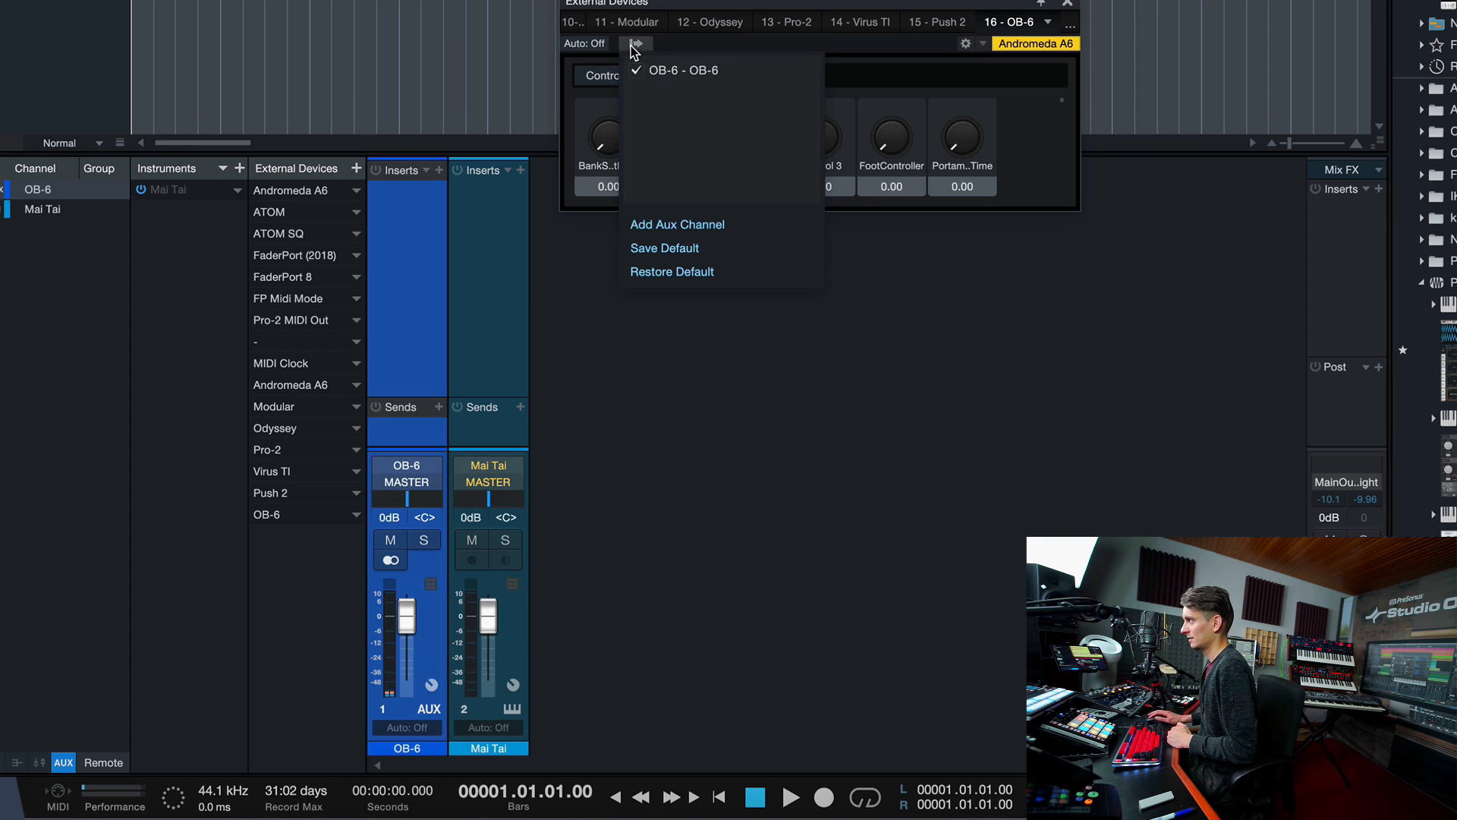
left_click(642, 249)
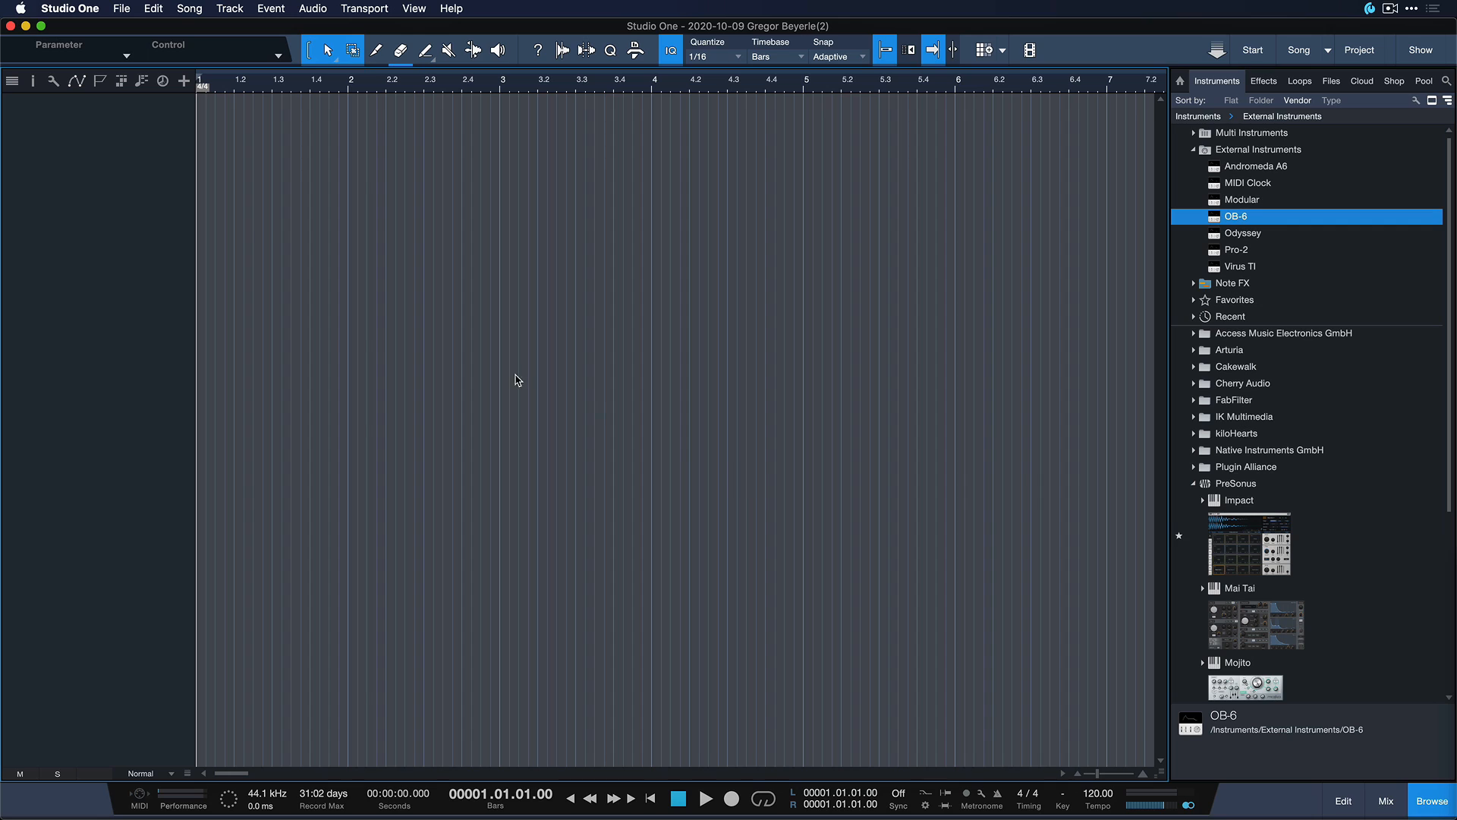
Step: Show the mixer console, add a stereo audio track, and enlarge the console area to reveal taller channel strips
left_click(1386, 801)
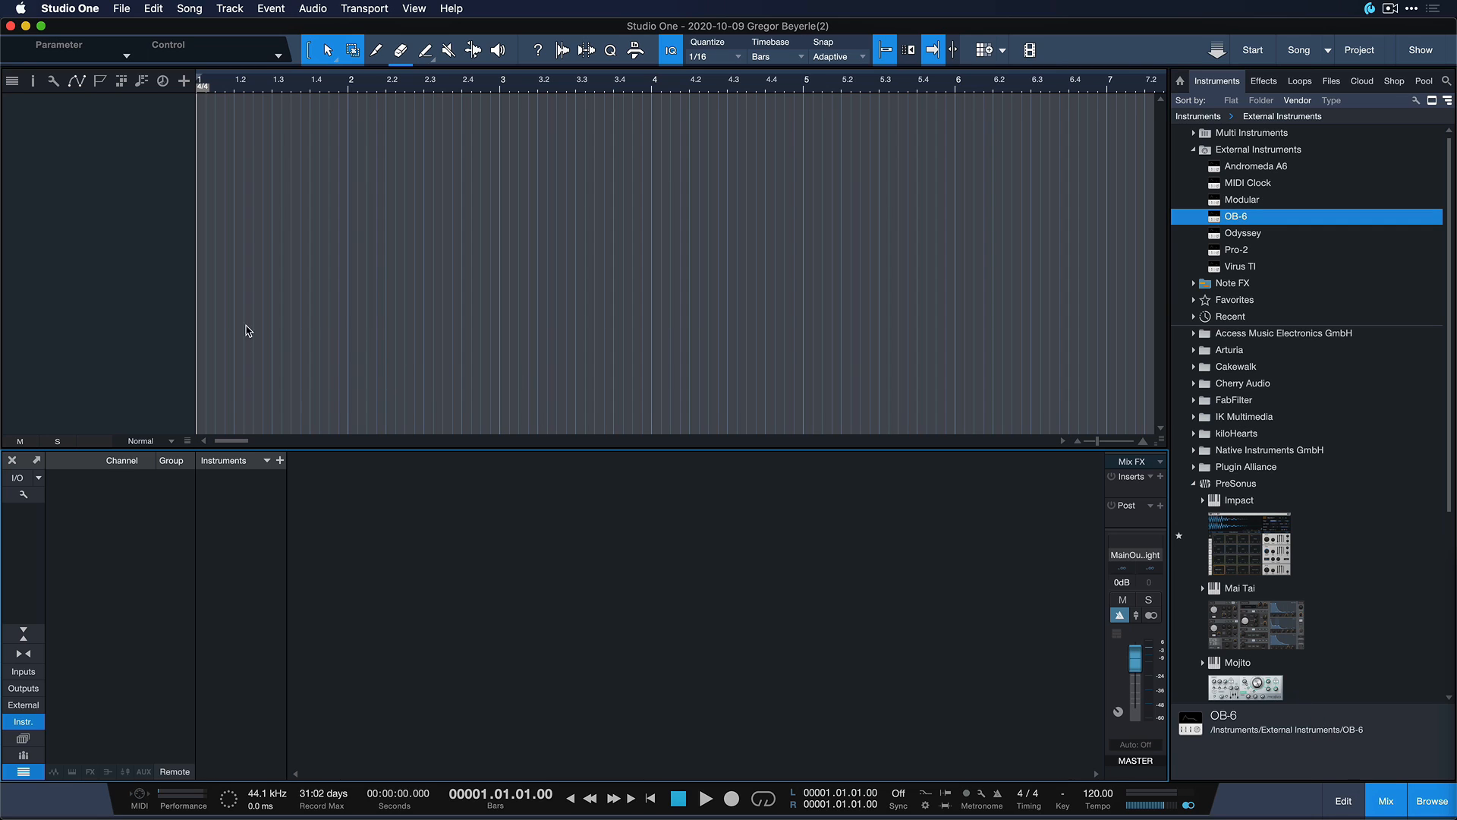
right_click(107, 233)
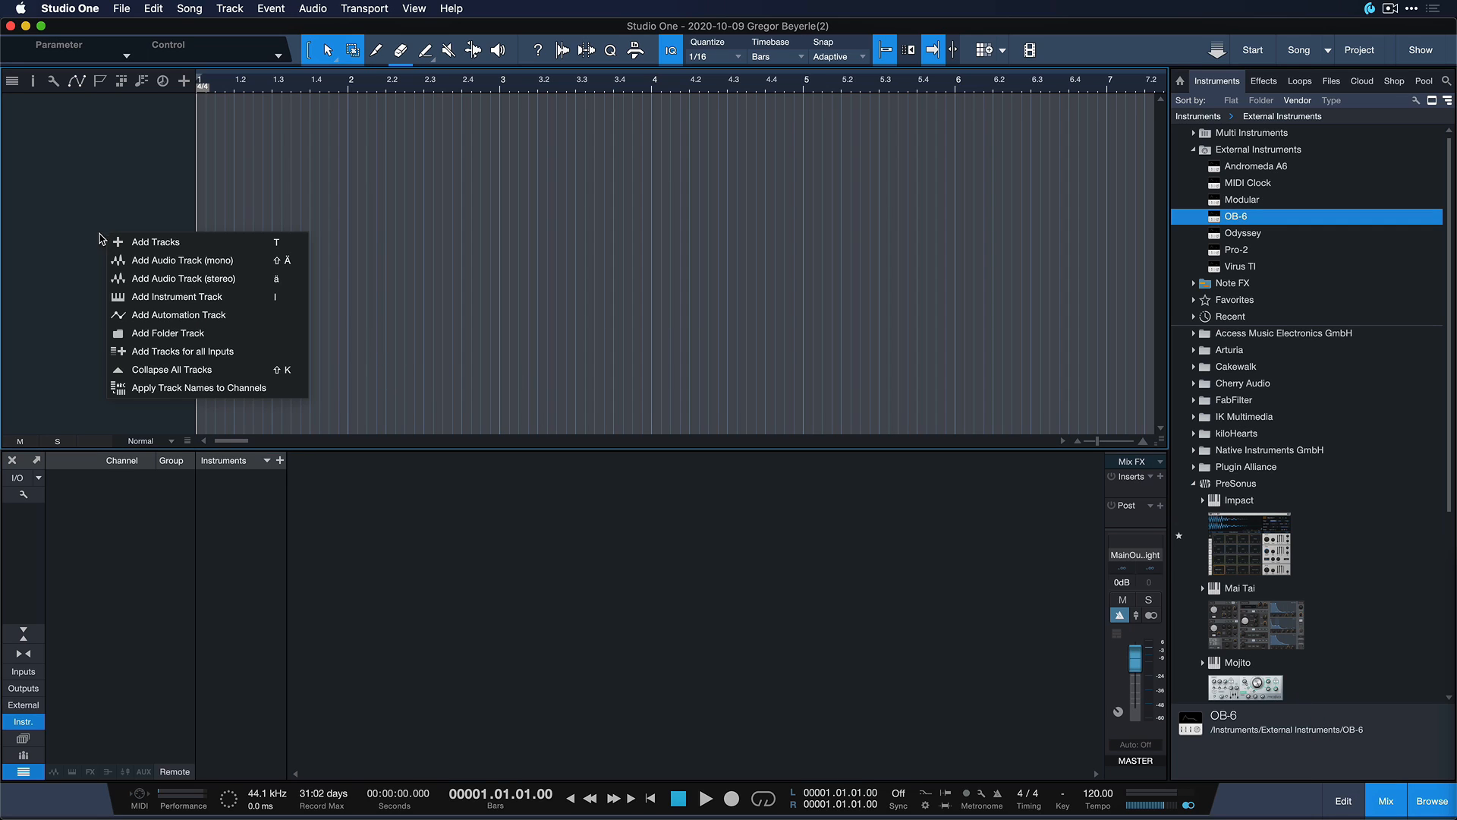
left_click(145, 280)
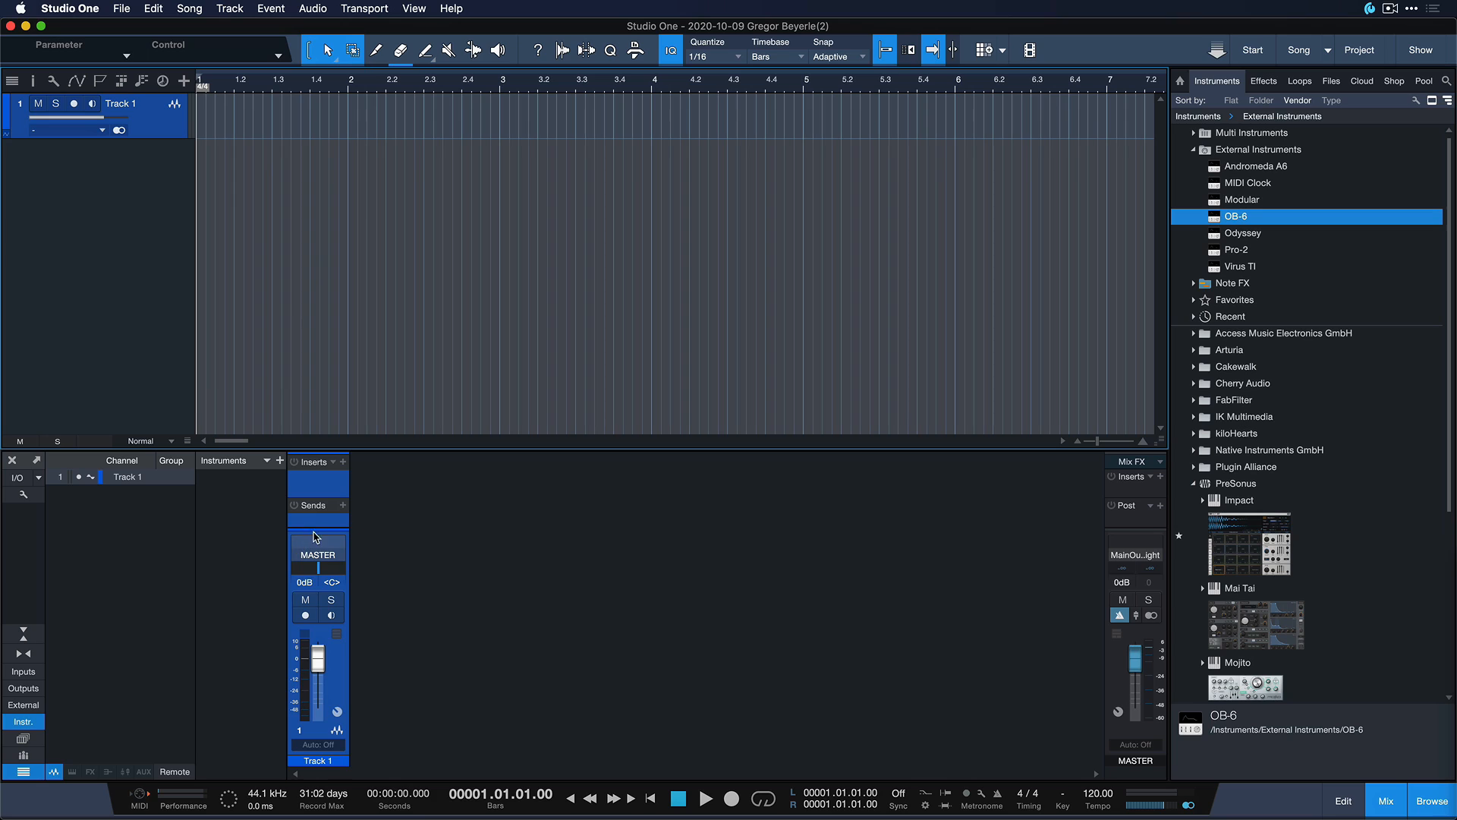
scroll(319, 429, "right", 3)
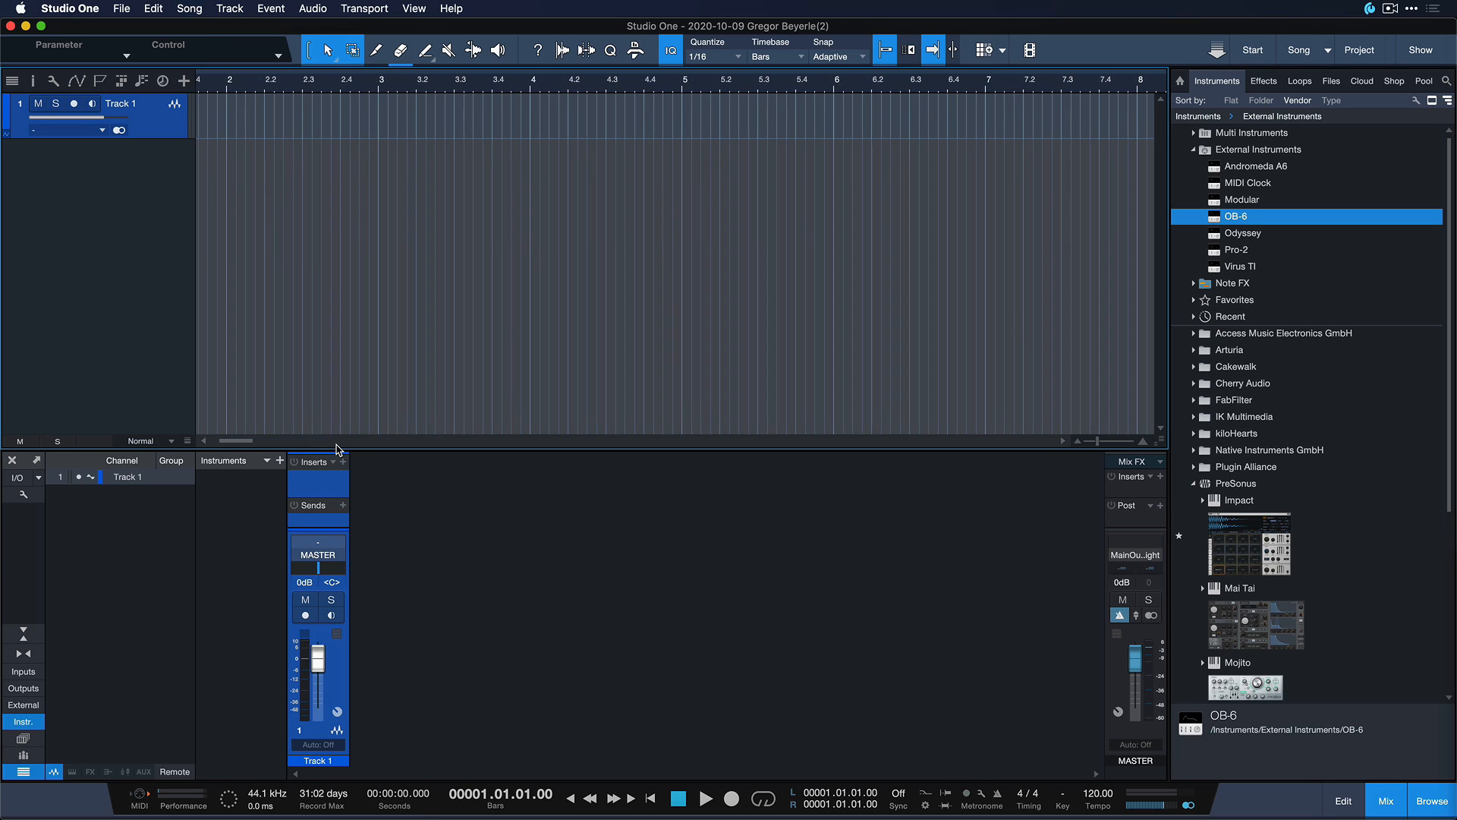
scroll(340, 449, "right", 3)
left_click_drag(339, 448, 343, 301)
scroll(374, 257, "right", 2)
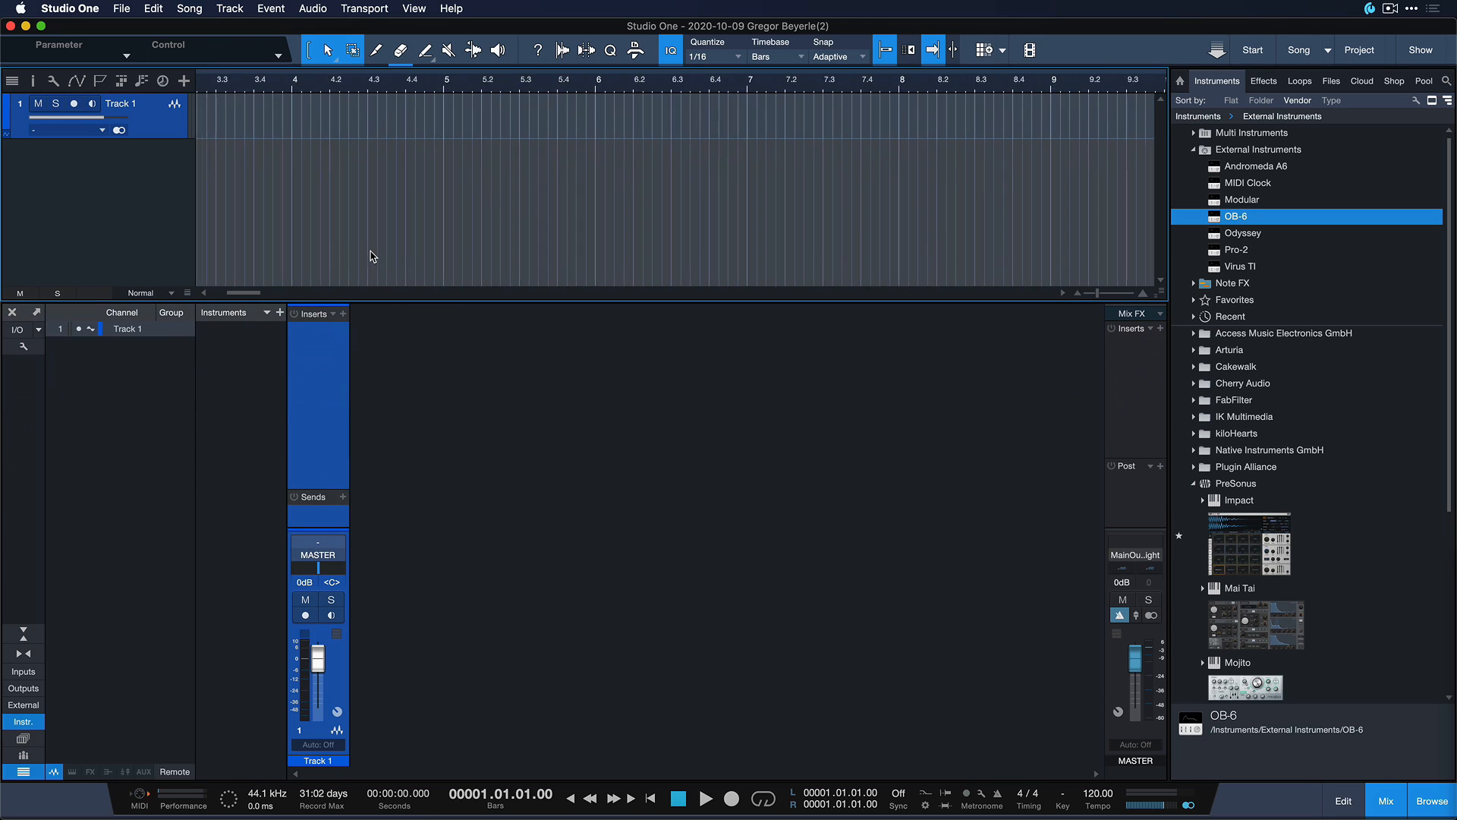
scroll(374, 257, "left", 5)
scroll(287, 82, "down", 3)
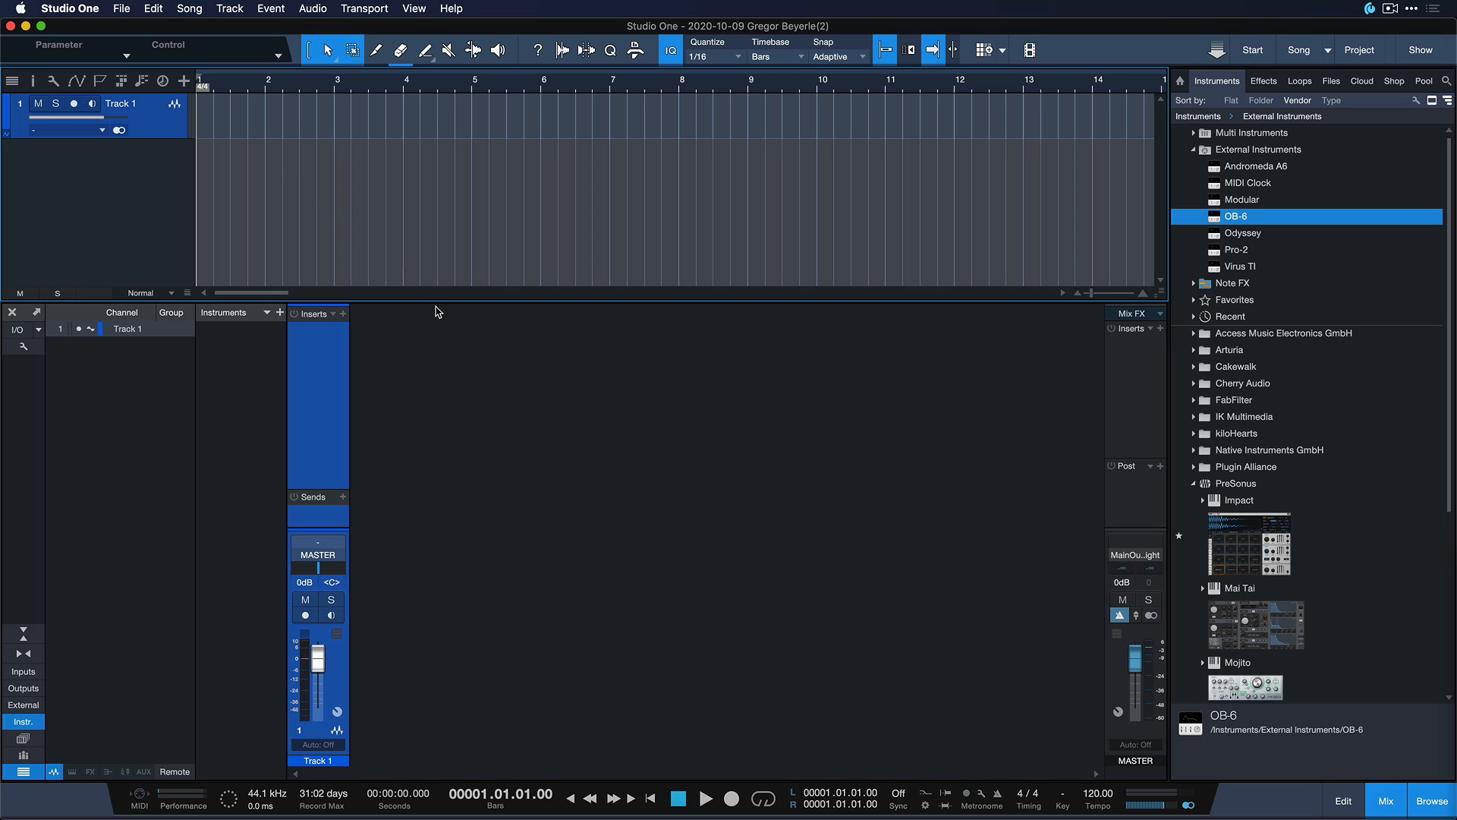
Step: Add an aux channel in the console and create an instrument track with Mai Tai in the arrangement
right_click(408, 342)
left_click(448, 565)
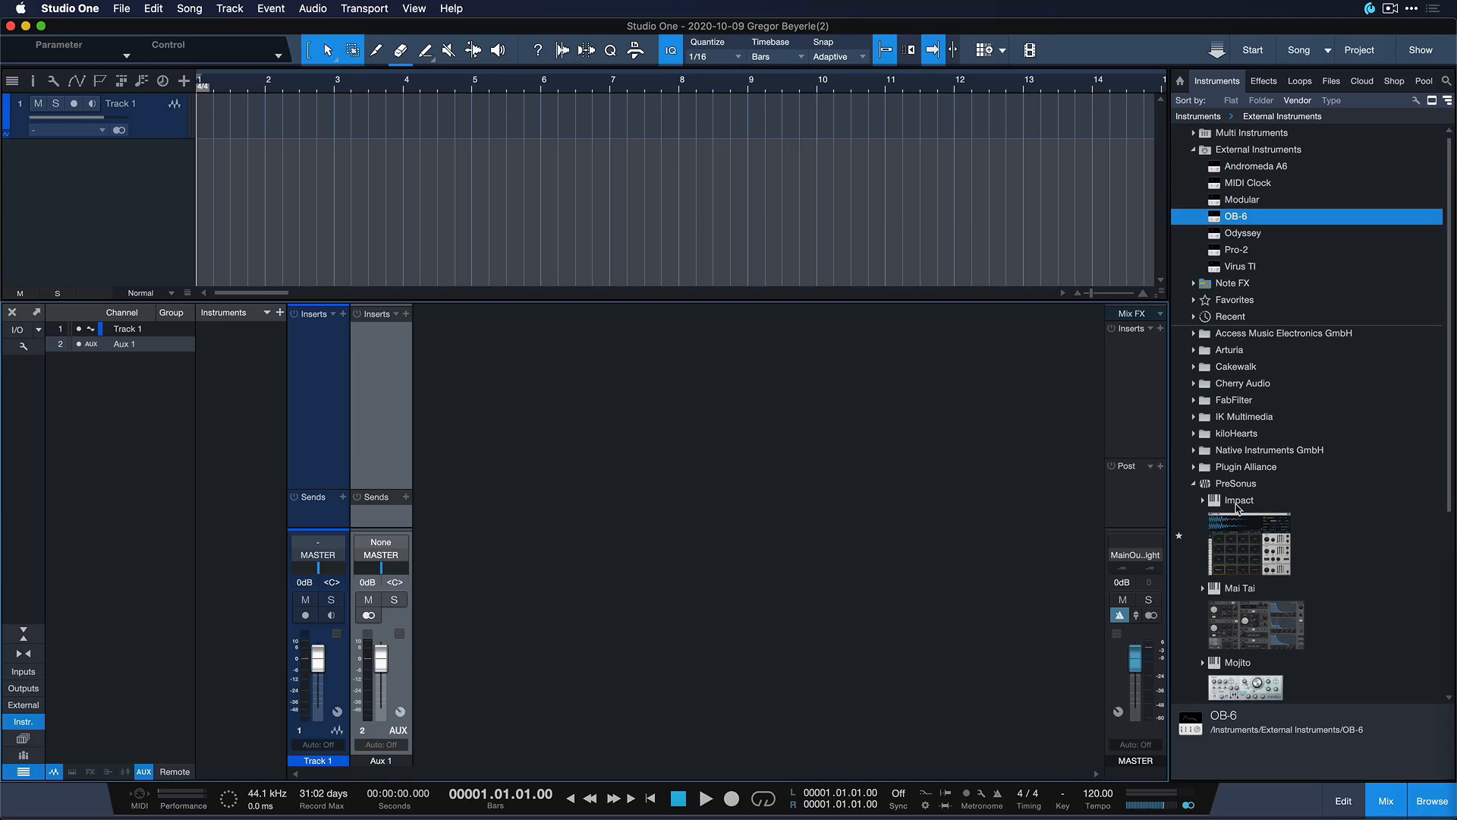
scroll(1249, 531, "down", 3)
left_click_drag(1260, 546, 587, 249)
left_click(174, 151)
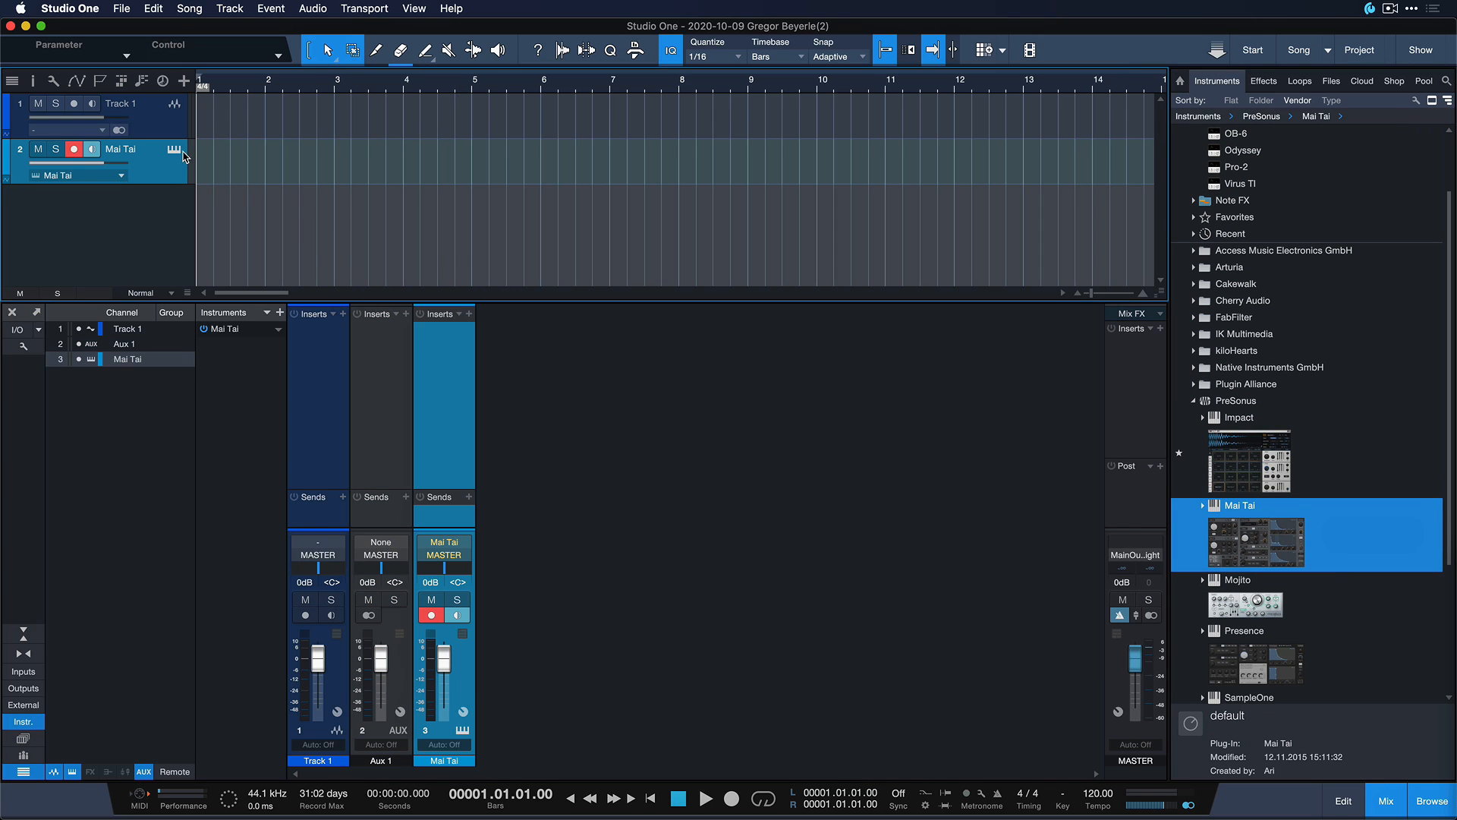
Step: Create a one-bar part at bar 1 of the Mai Tai track, draw notes in it, and show the mixer console again
double_click(211, 169)
double_click(212, 168)
mouse_move(342, 652)
left_mouse_down()
mouse_move(432, 574)
mouse_move(554, 529)
left_mouse_up()
key("F2")
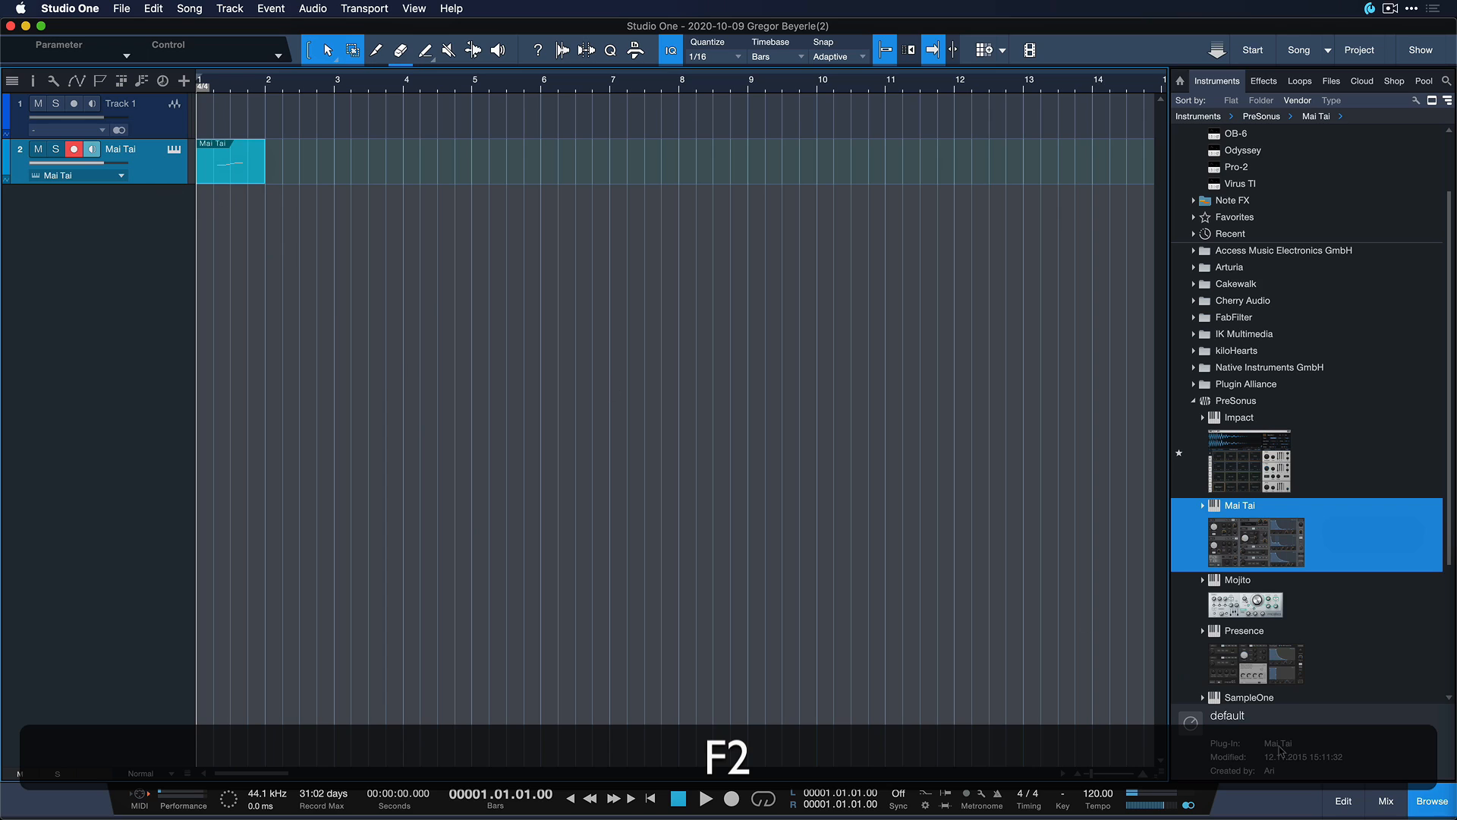
left_click(1386, 801)
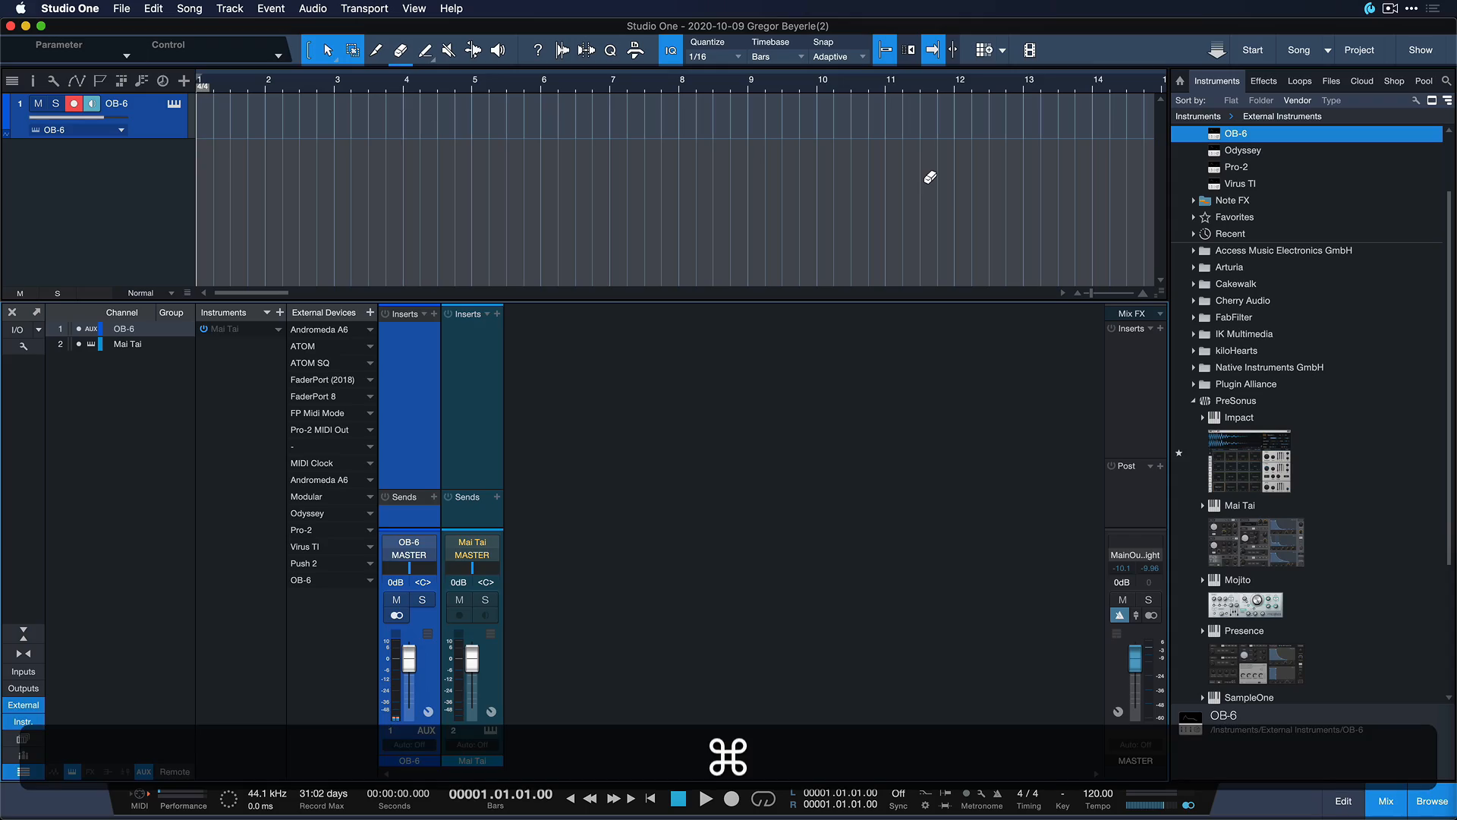
Step: Create a new empty song and add the external instrument OB-6 to the arrangement as a track
key("super+n")
key("Return")
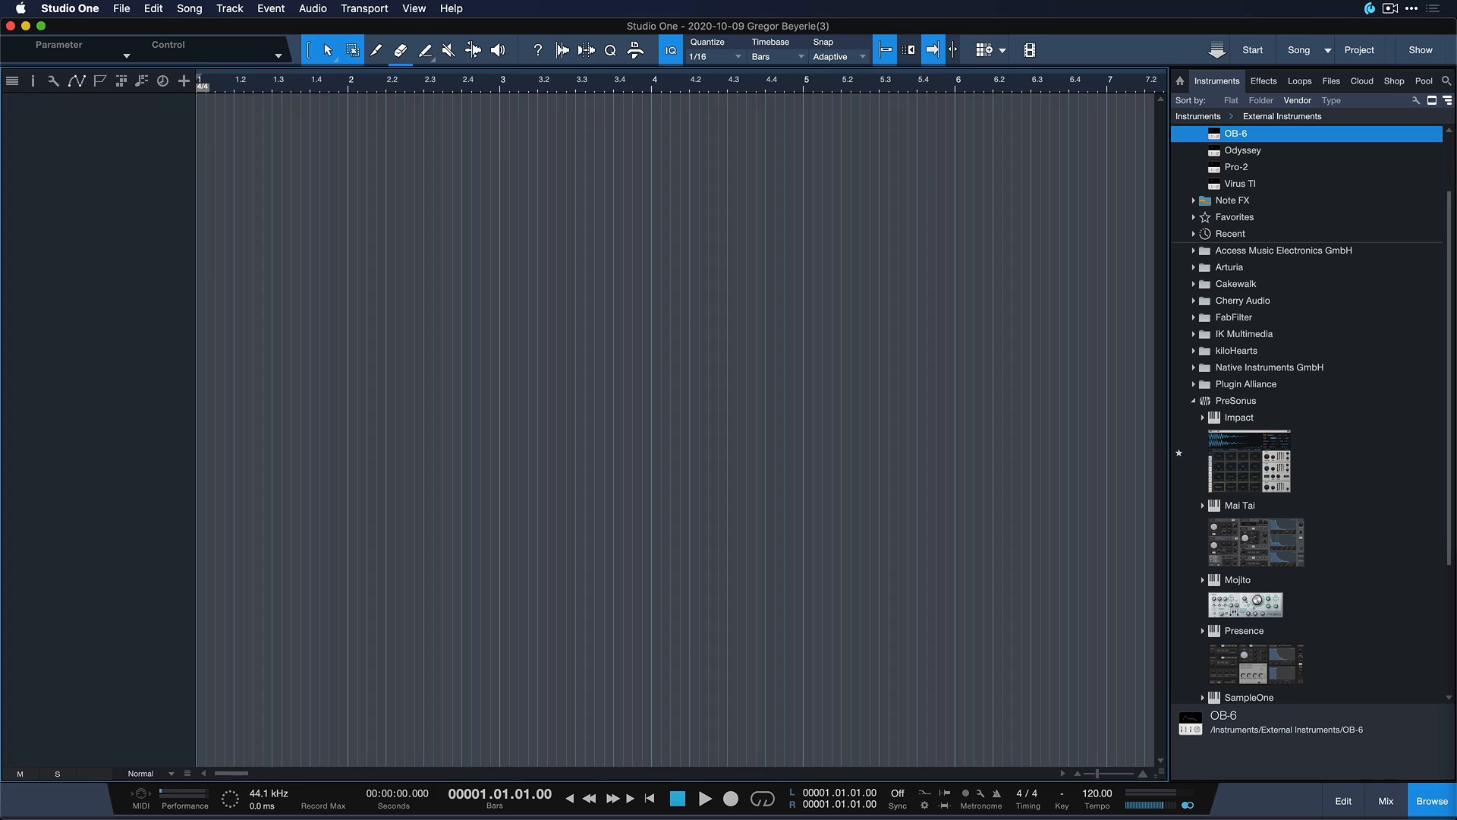
left_click(1351, 546)
scroll(1291, 380, "up", 3)
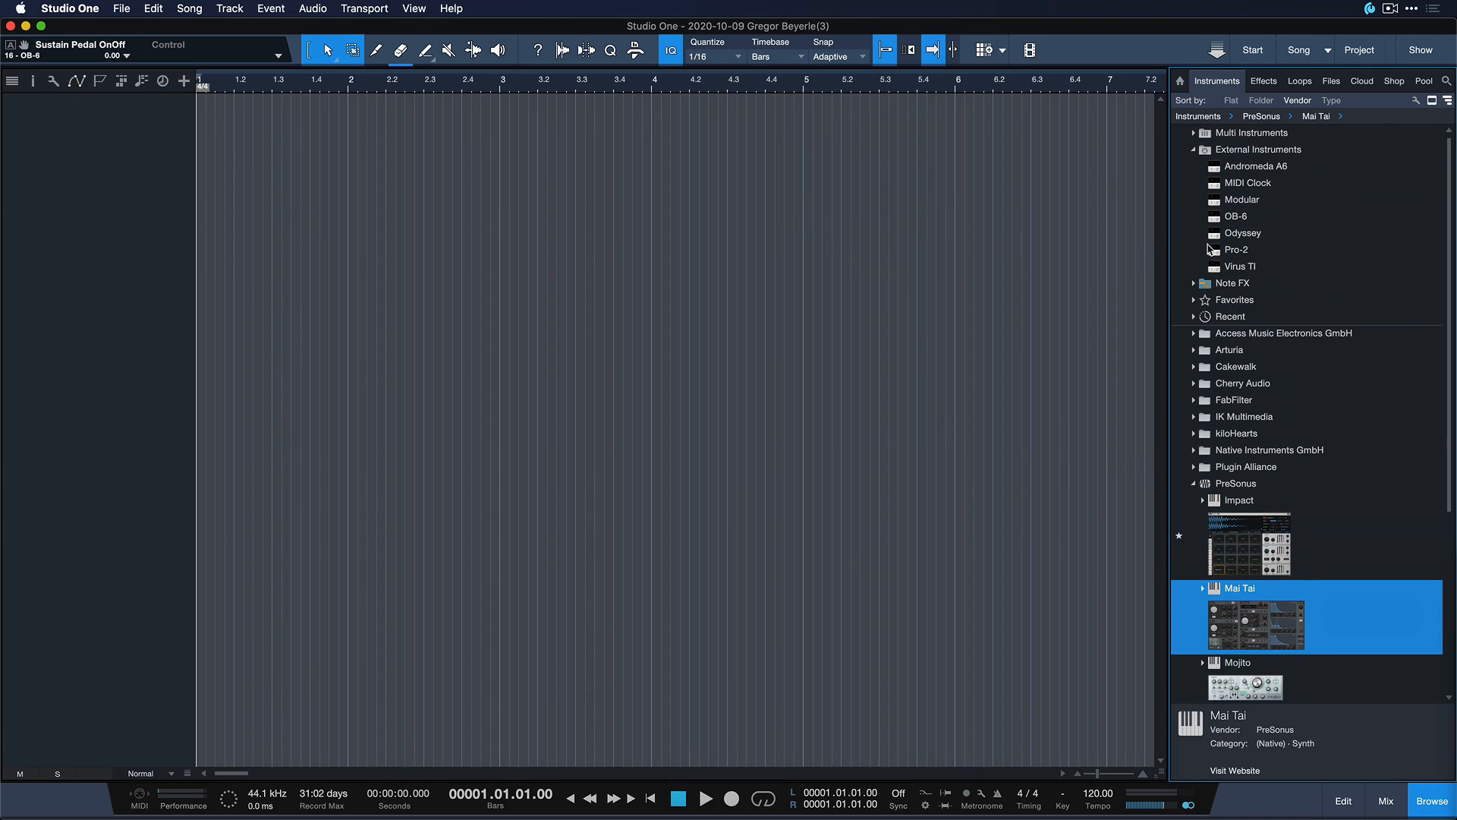
left_click(1248, 150)
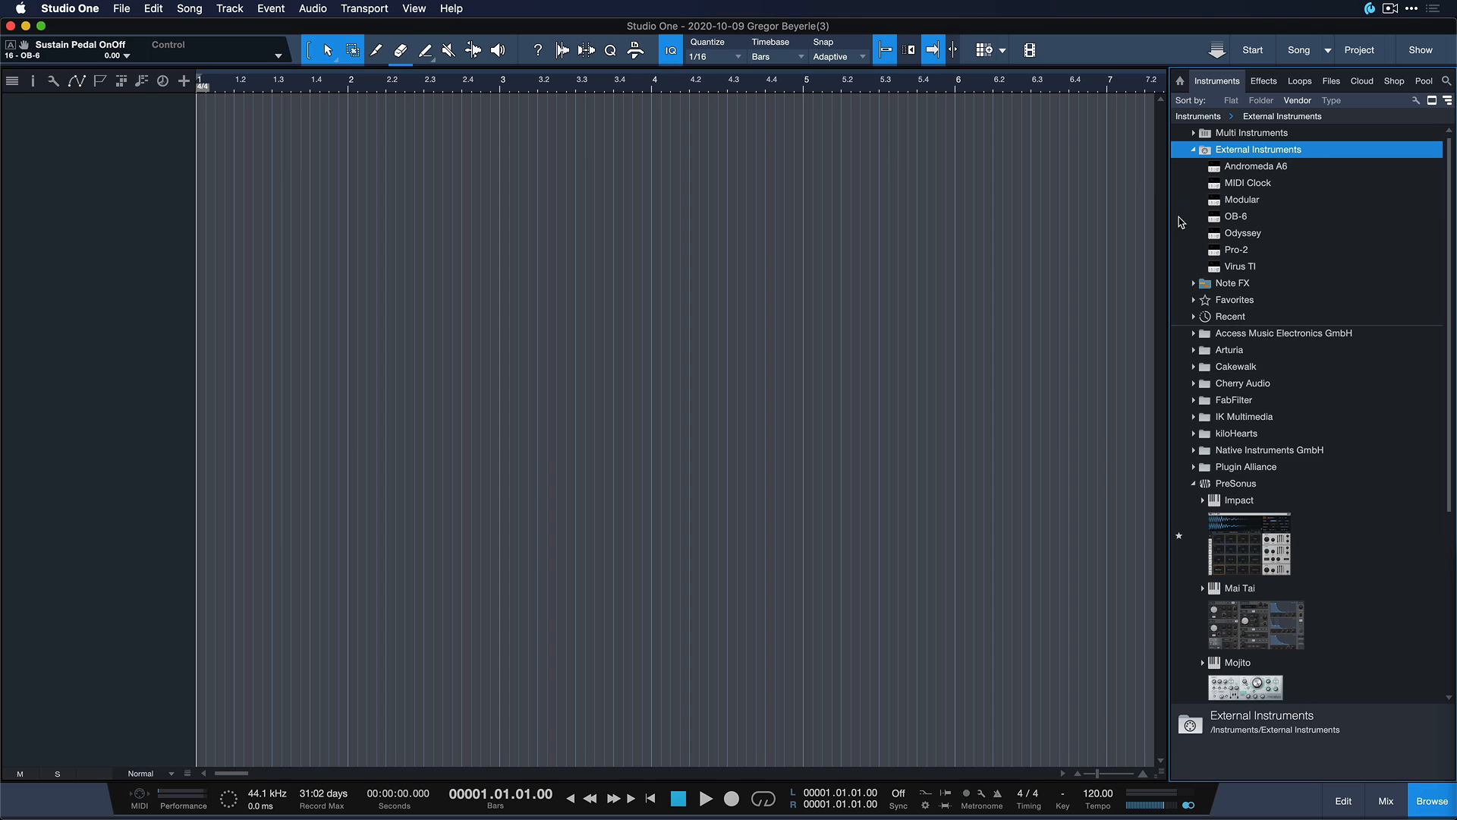
left_click(1224, 218)
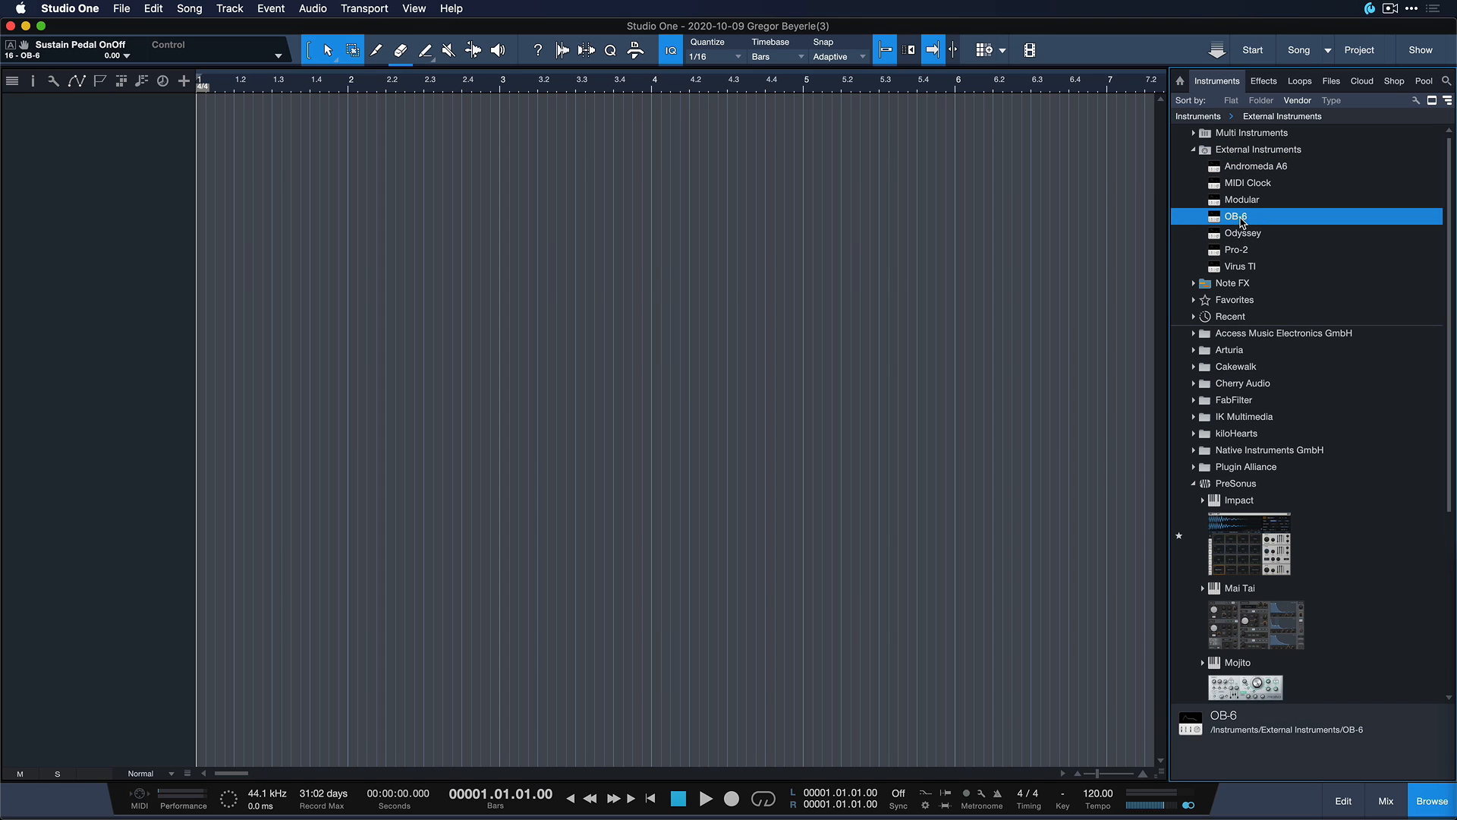
left_click_drag(1241, 221, 558, 243)
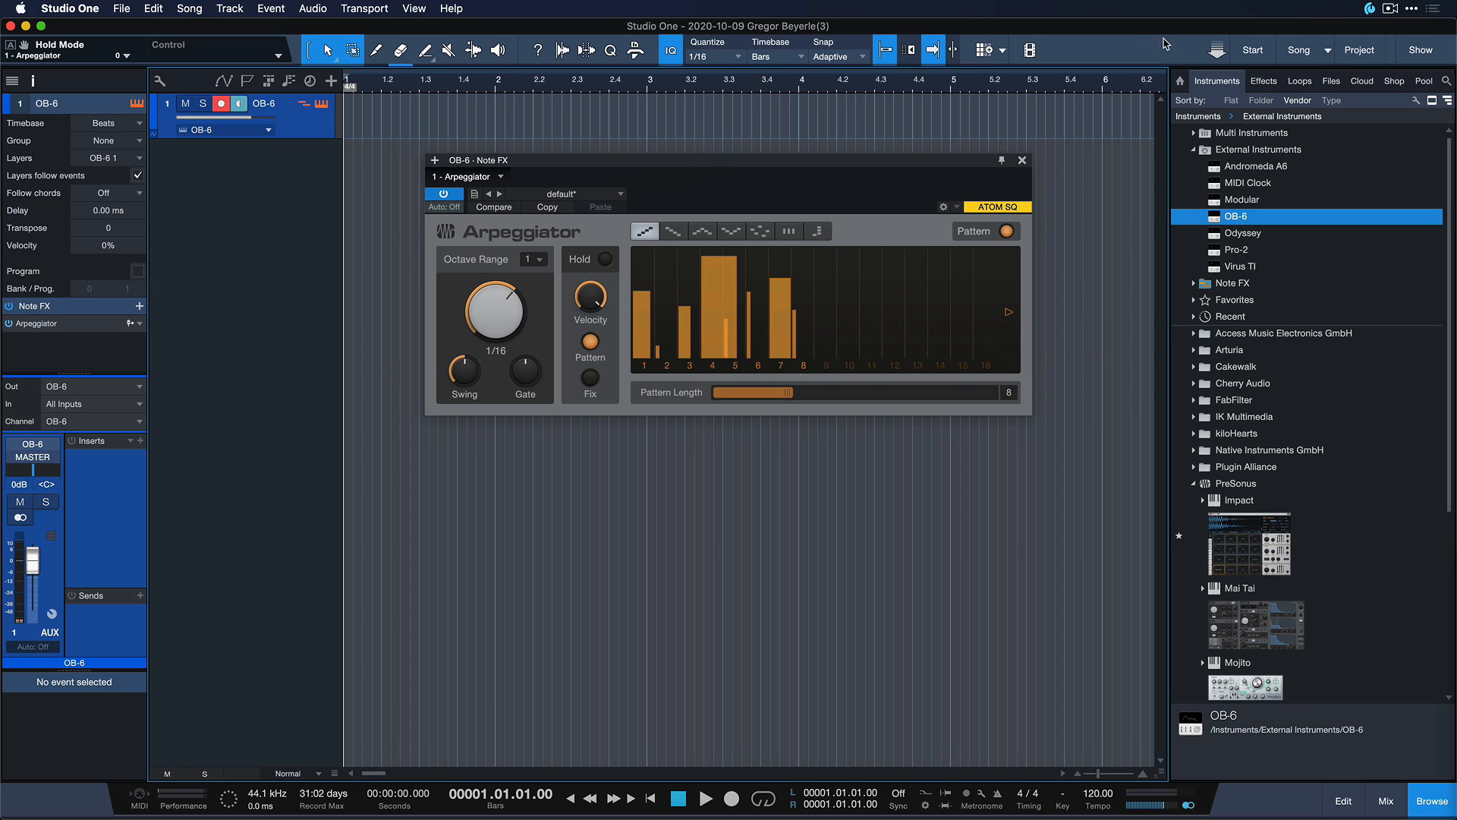
Step: Open the recent song Jamming with Pro-2 from the start page and play it back
left_click(1252, 52)
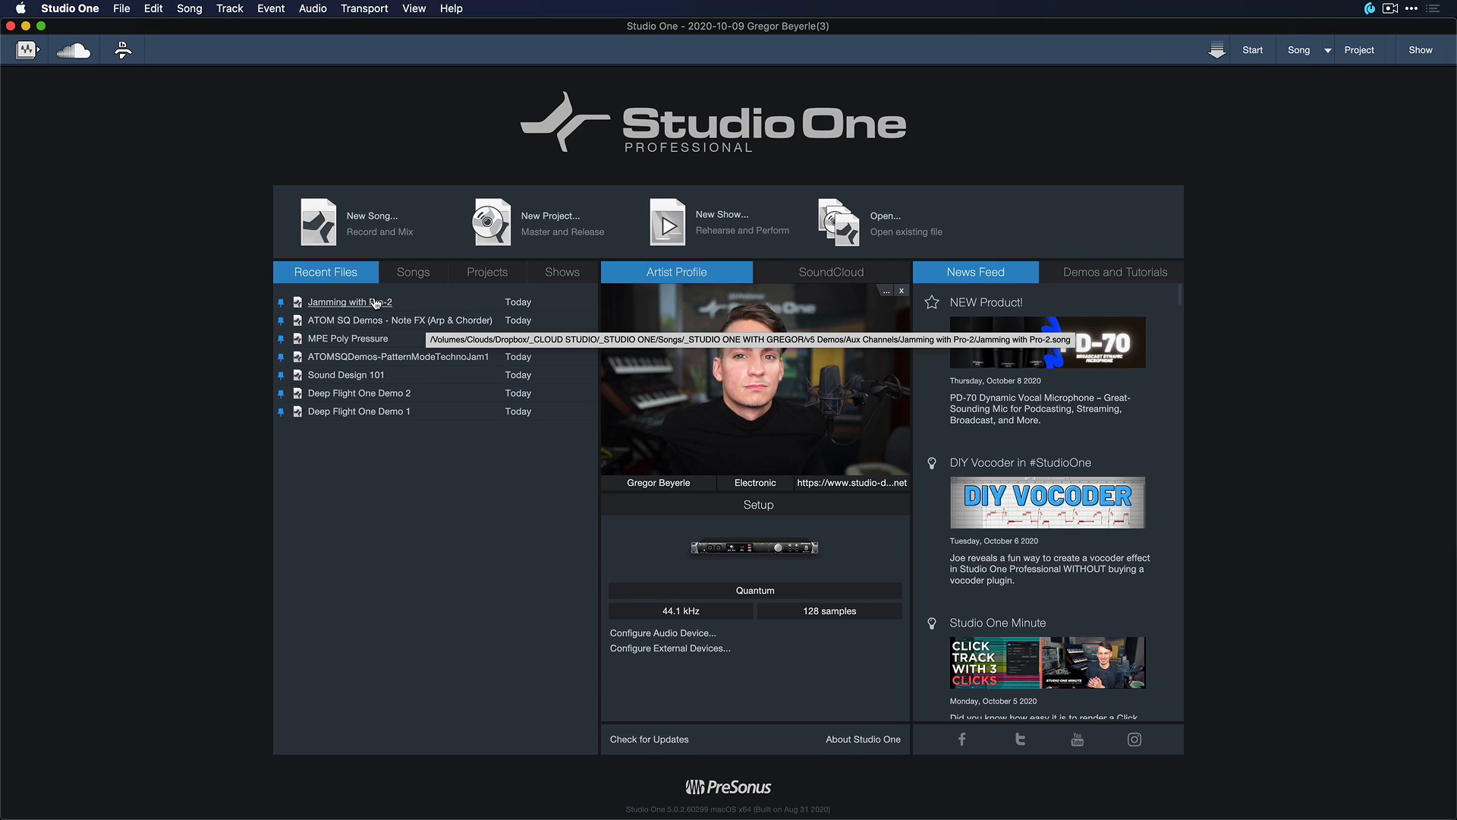
left_click(376, 303)
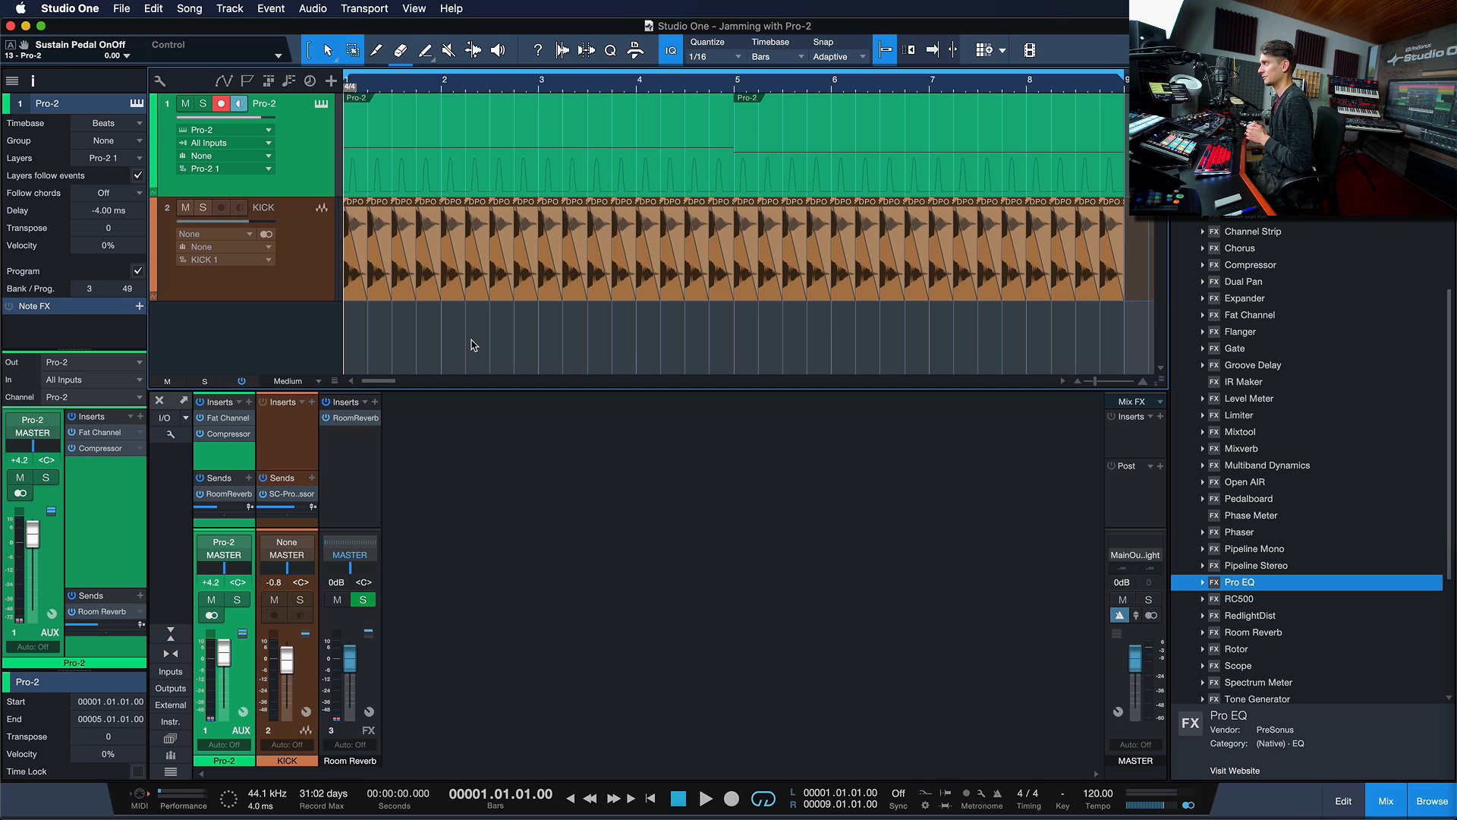
key("space")
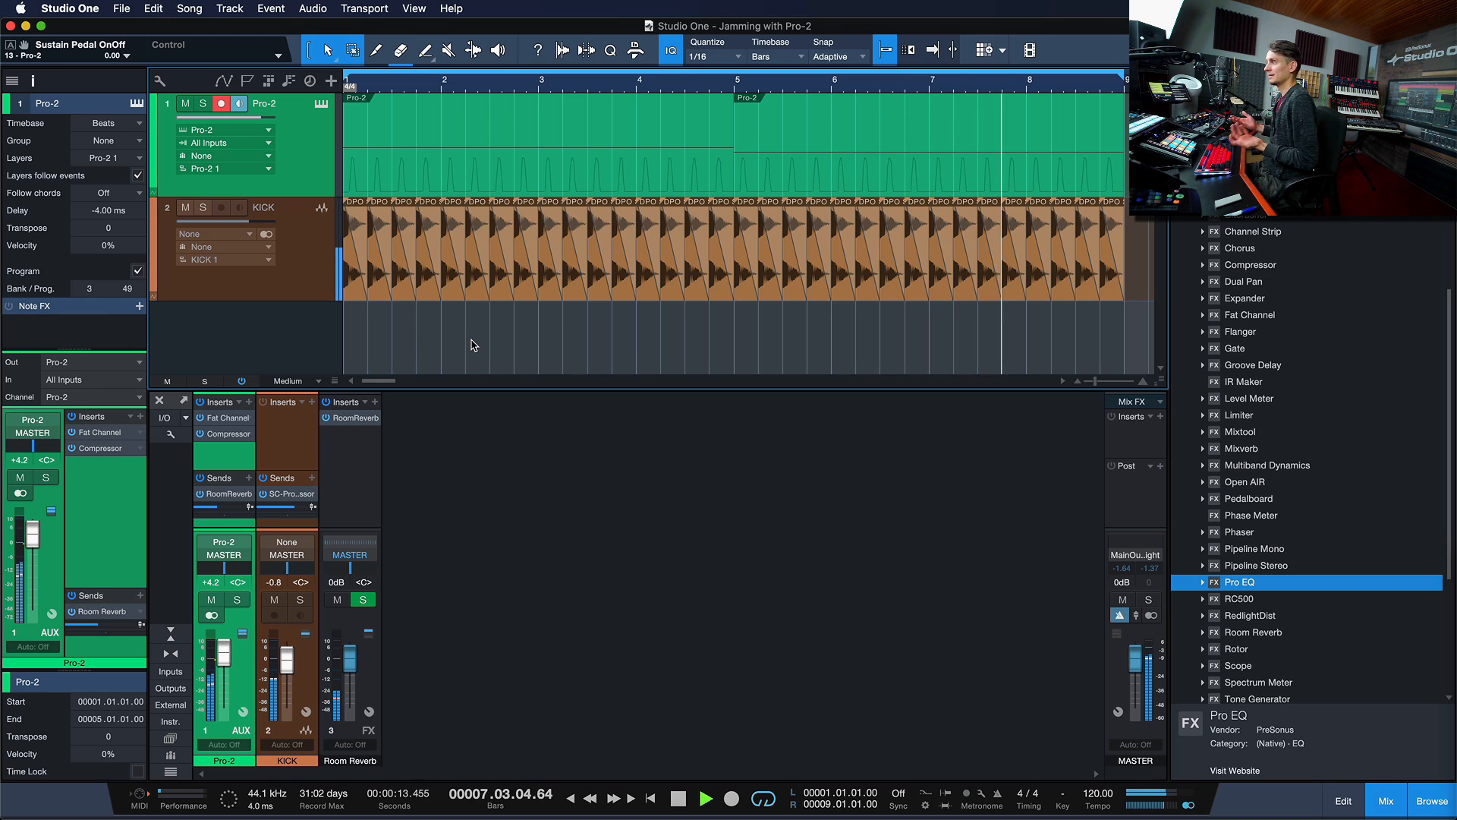
key("space")
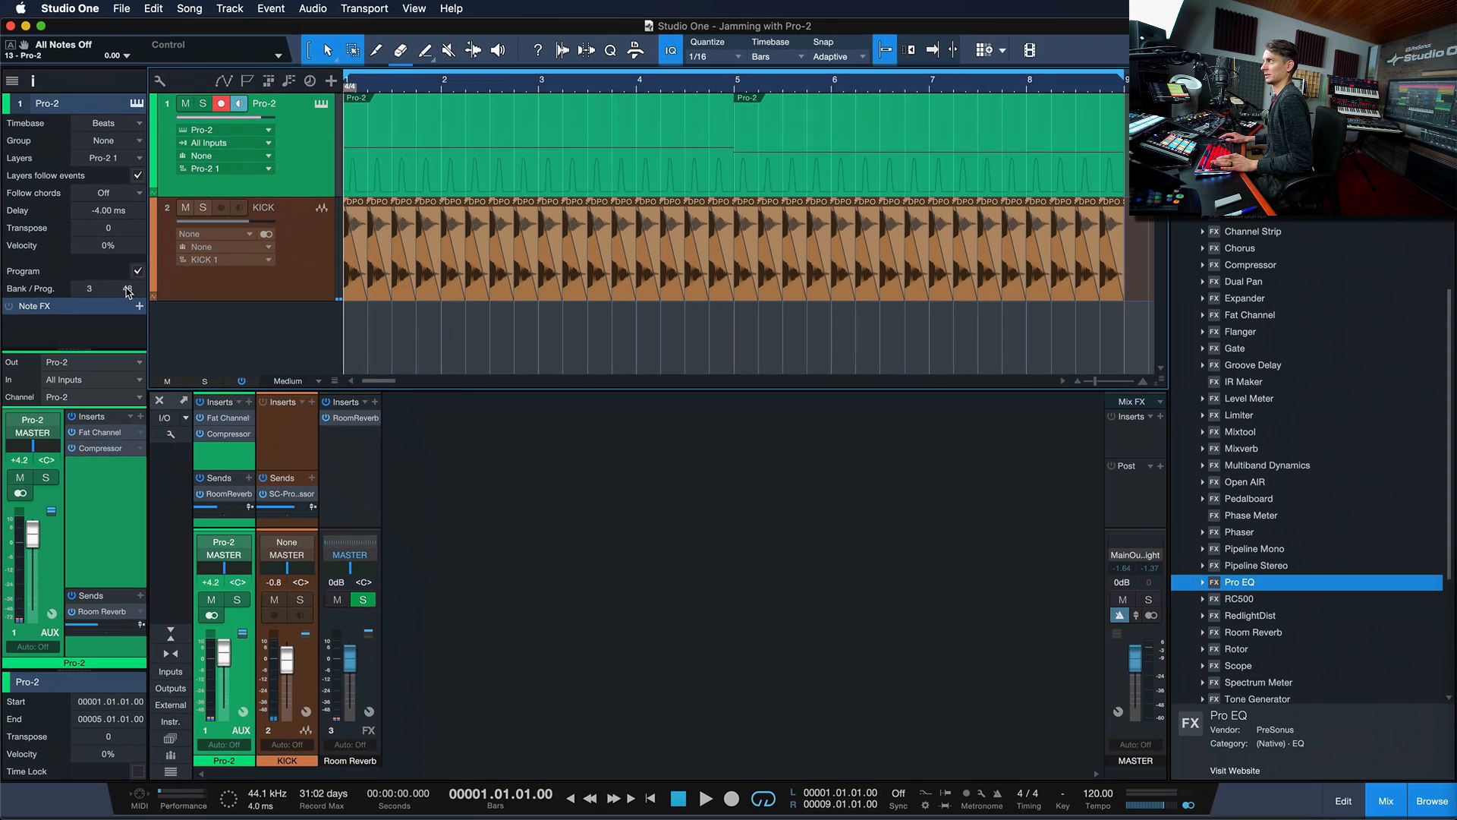
Step: Set the Pro-2 track's program to 47 and audition the synth patches with the kick
key("space")
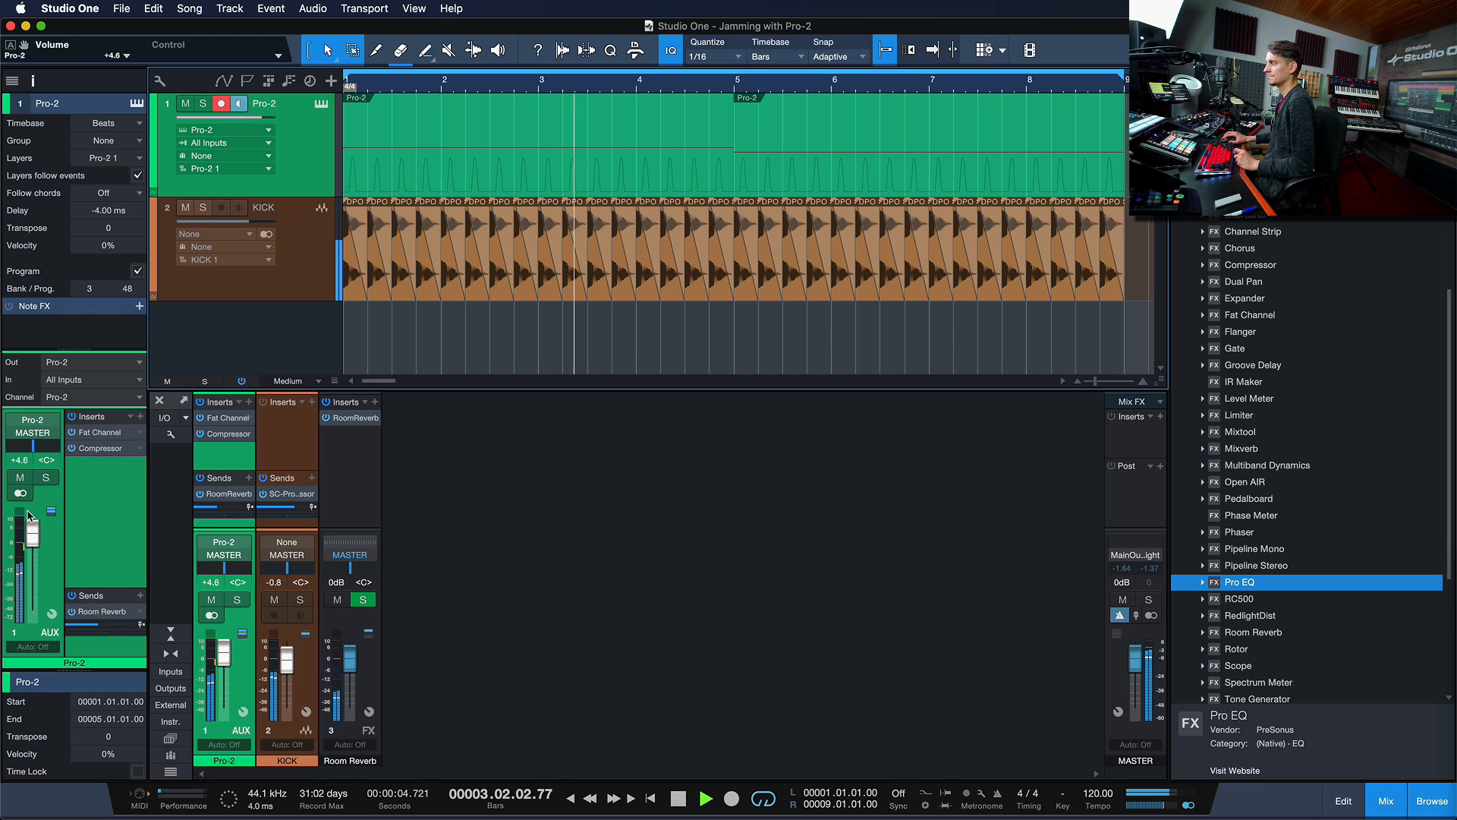
scroll(123, 293, "down", 1)
key("space")
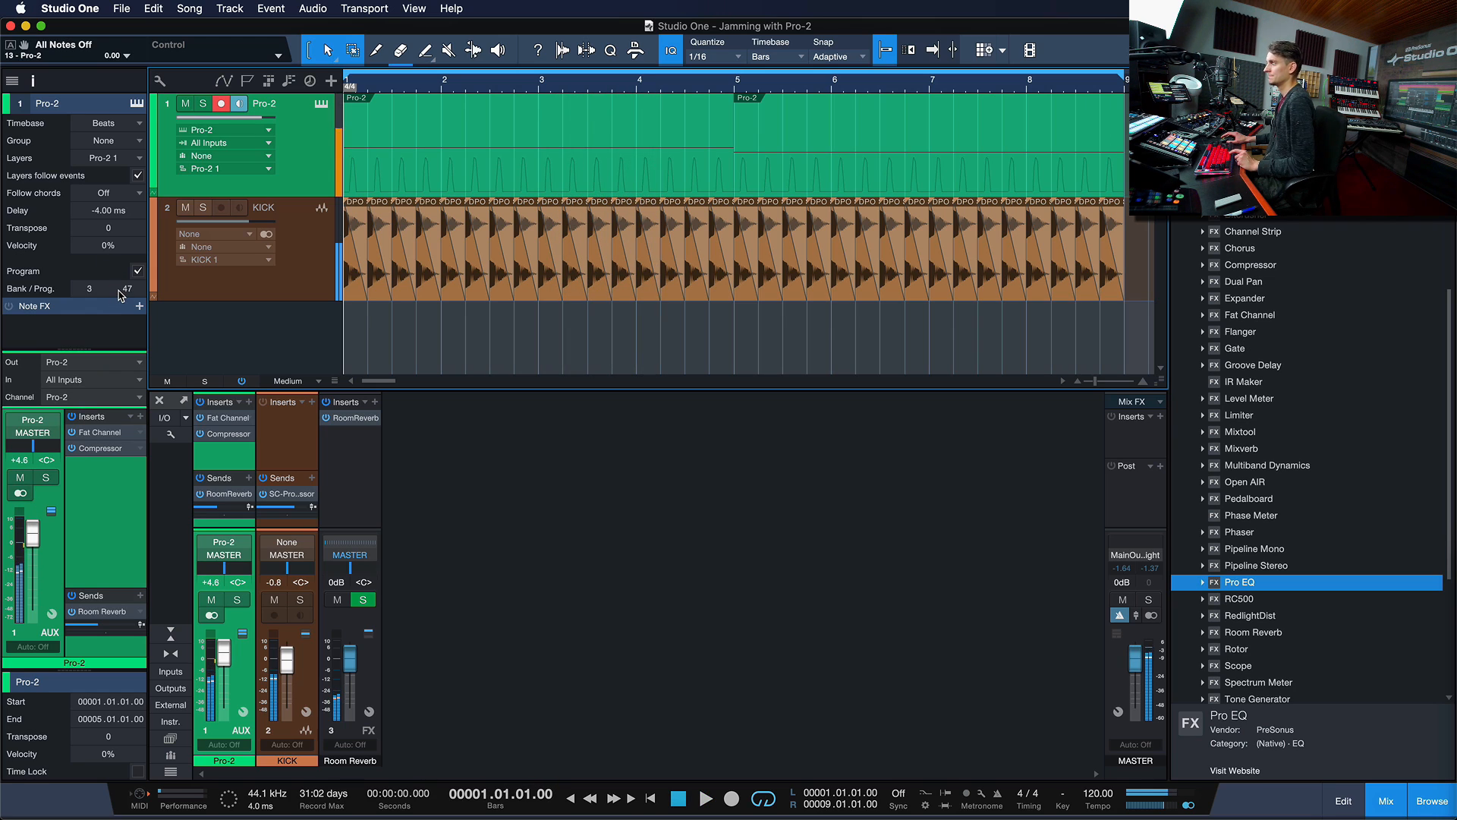
key("space")
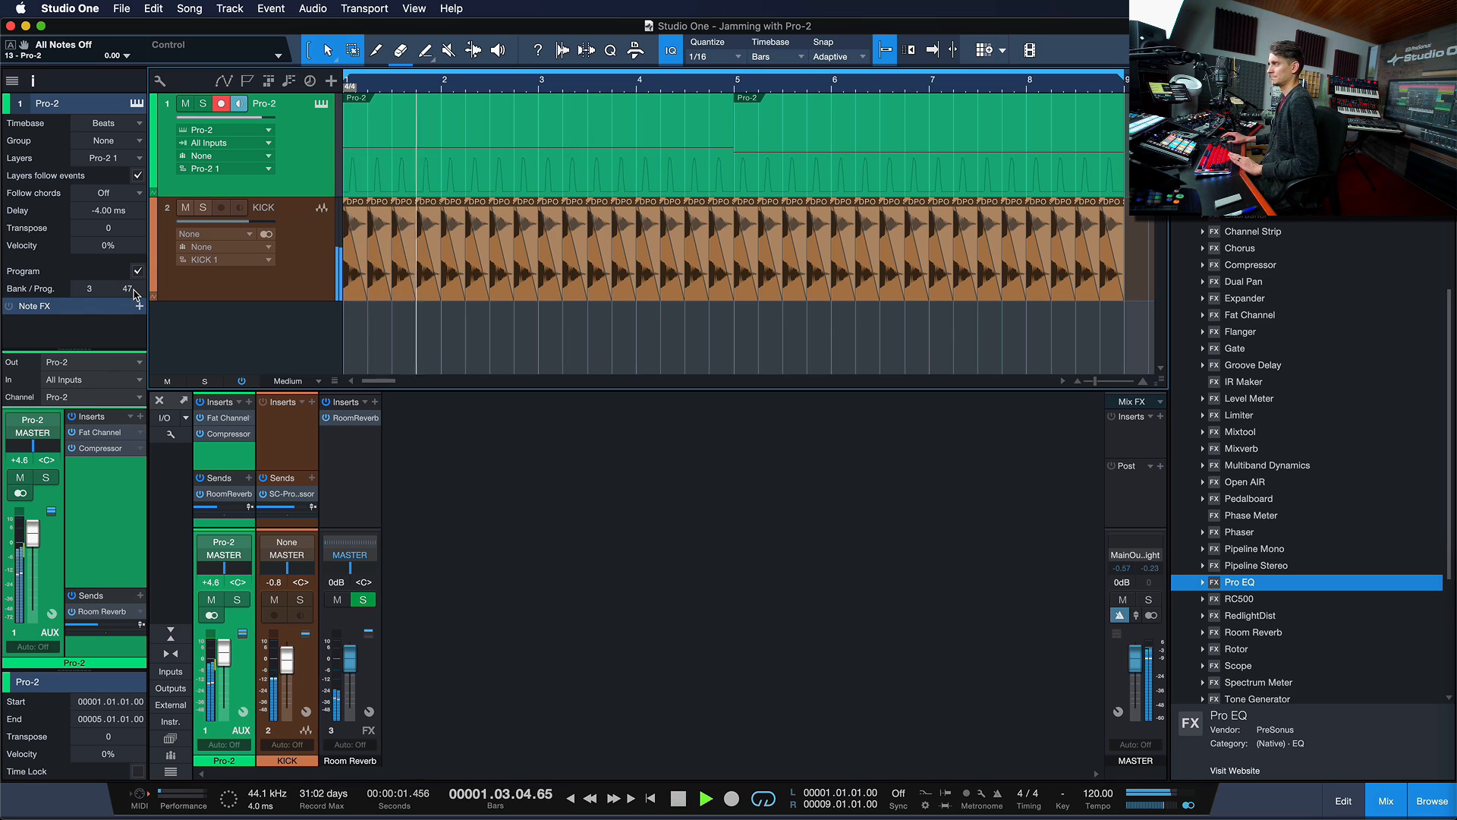
key("space")
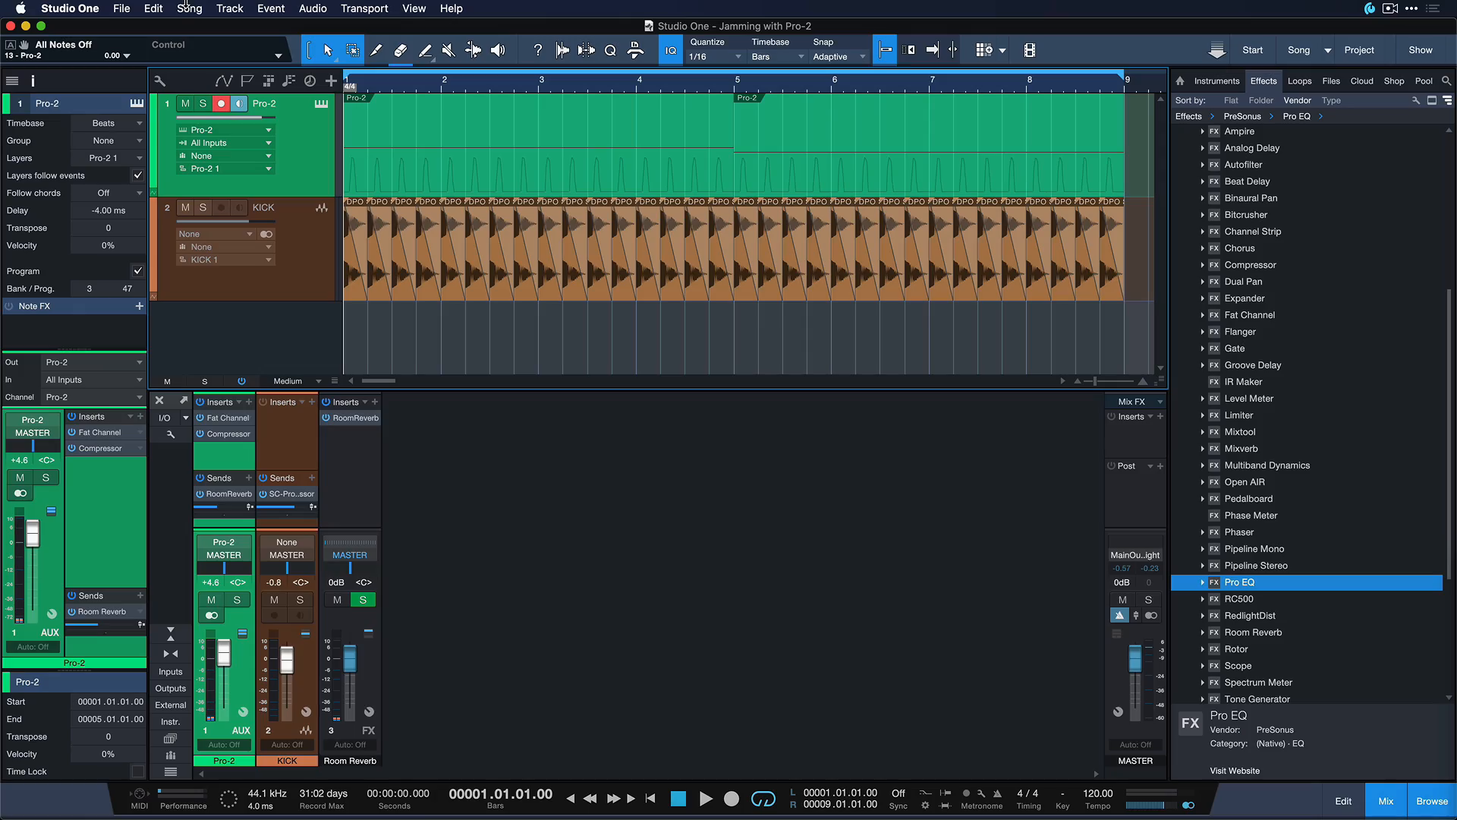
Step: Open the Export Mixdown options to examine the realtime processing setting
left_click(187, 8)
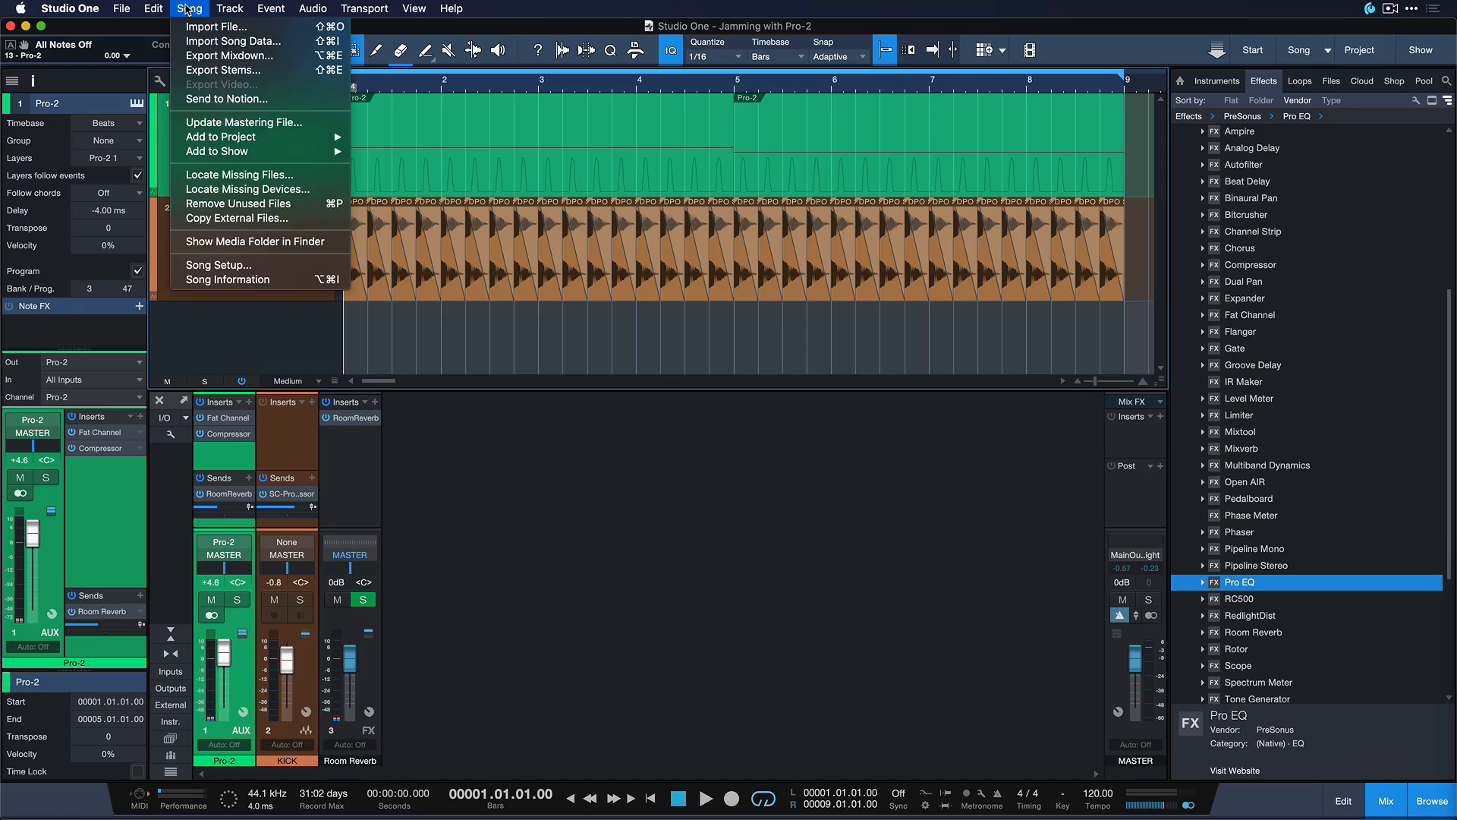
left_click(221, 53)
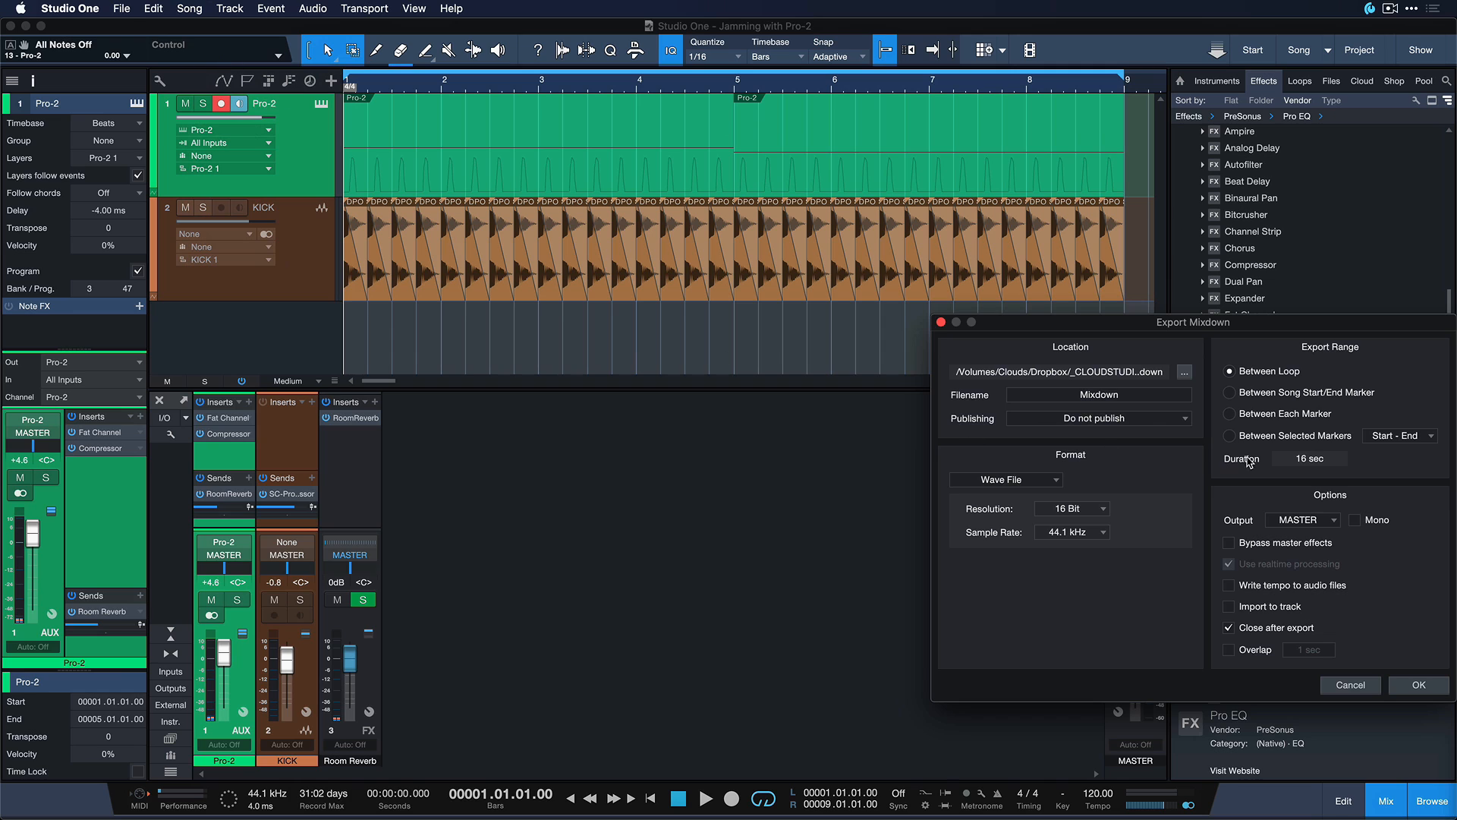
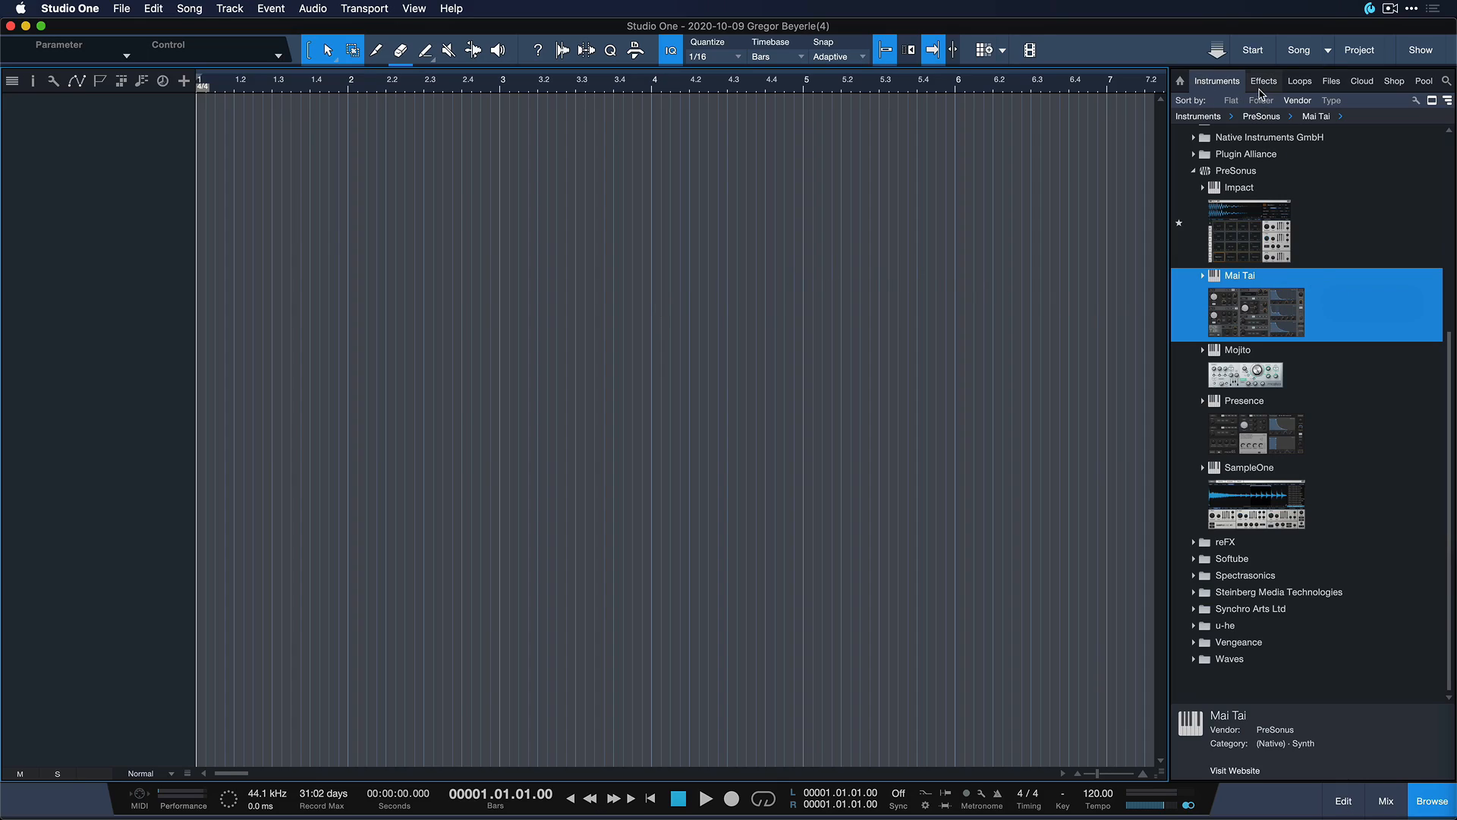
Step: Add Mai Tai as an instrument track in the empty song and close its instrument window
left_click_drag(1283, 319, 841, 271)
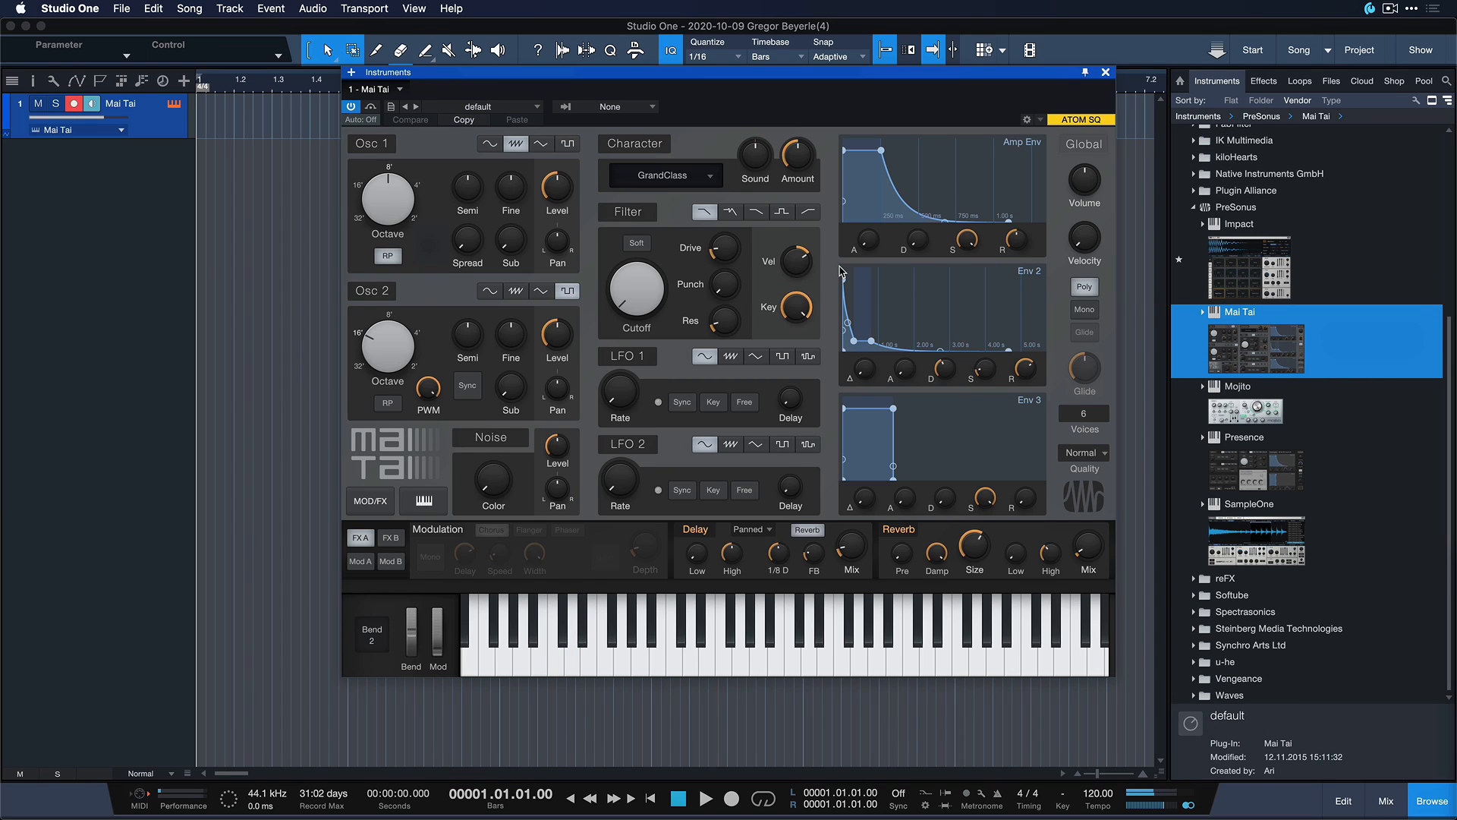
left_click(1104, 72)
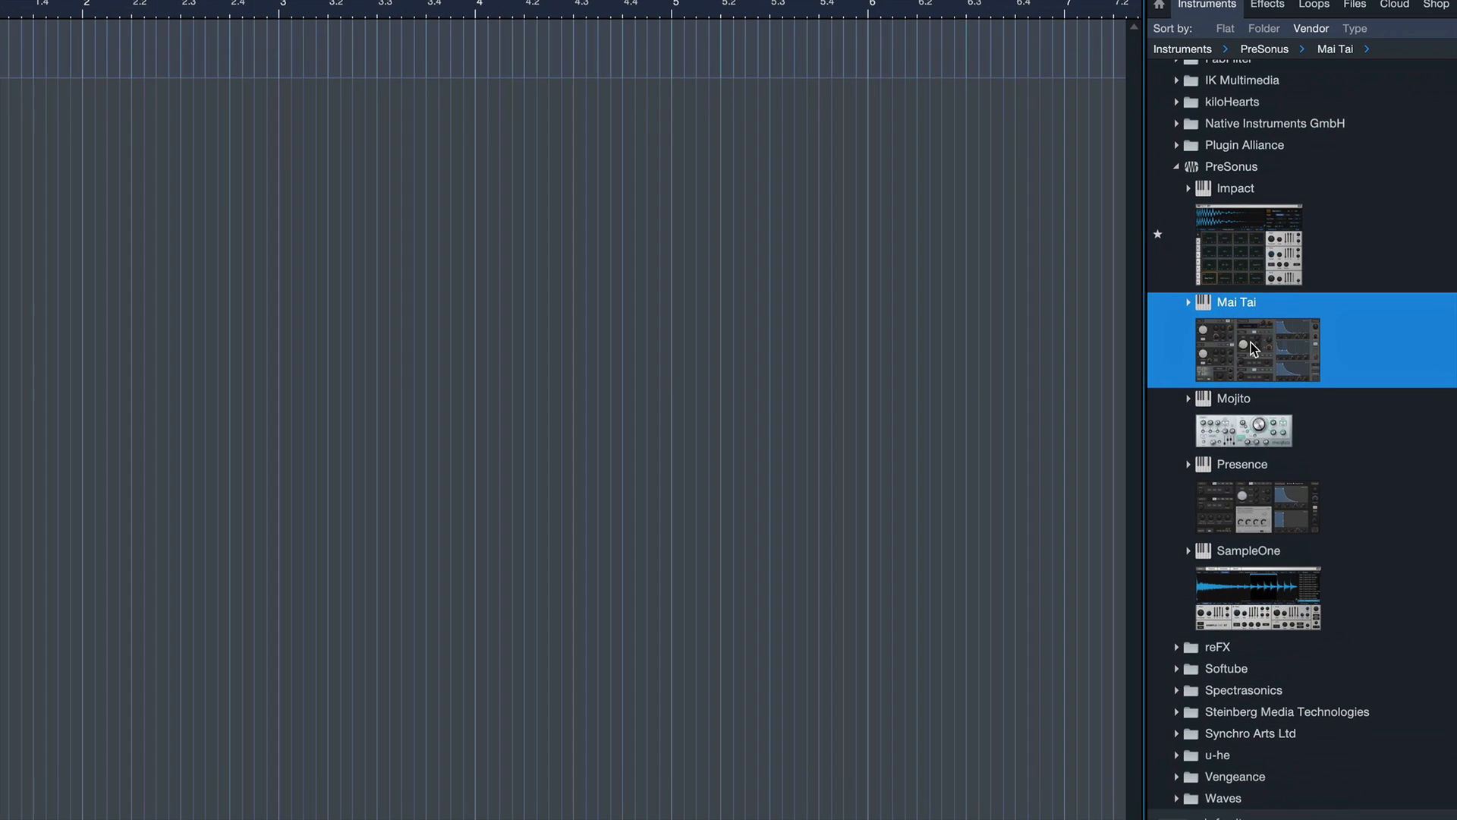
Step: Add Mai Tai's Lead preset AttacKey Paddy to the existing Mai Tai track, combining both into a Multi Instrument
double_click(1235, 349)
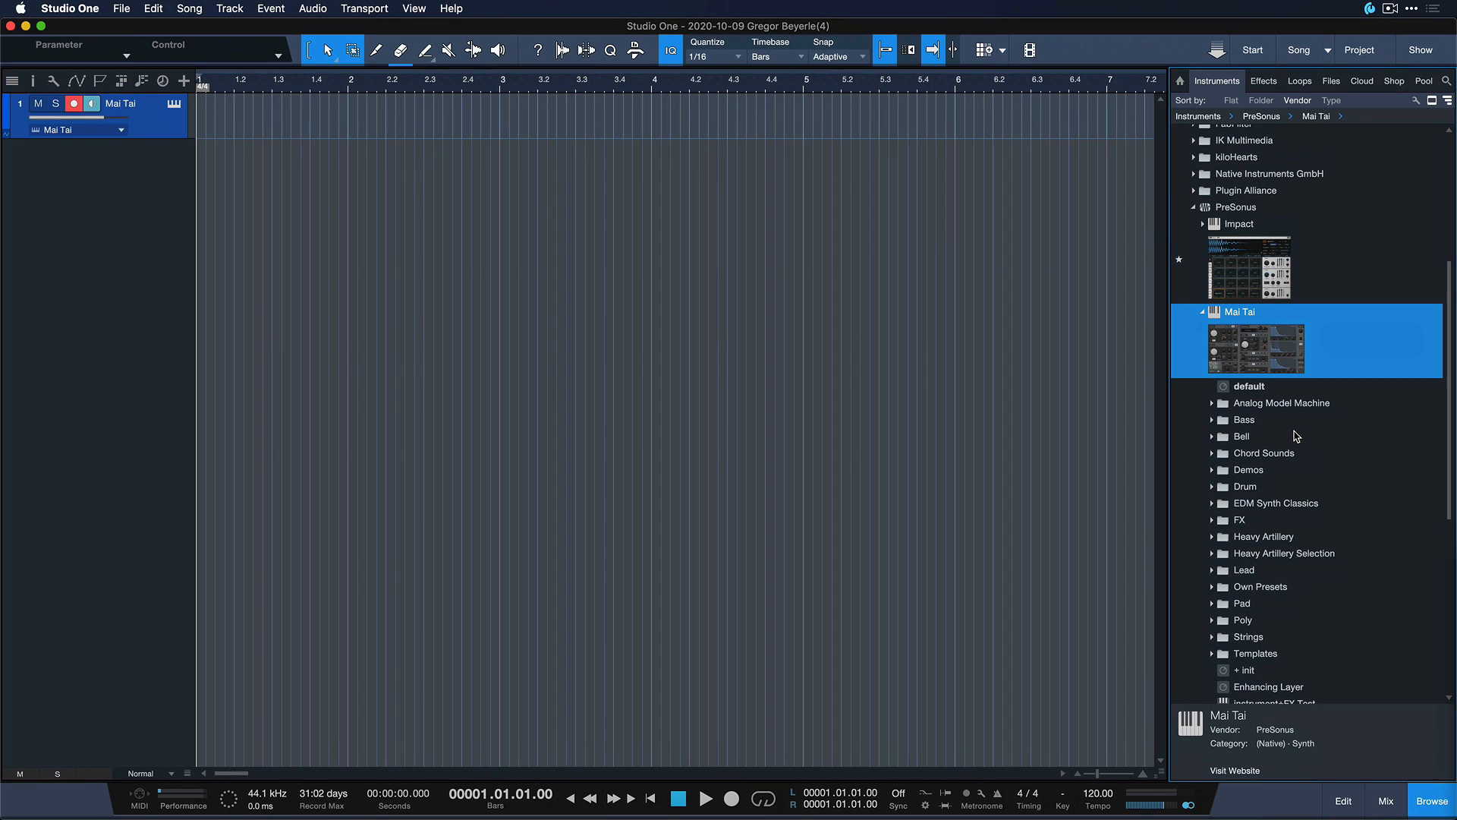
double_click(1247, 572)
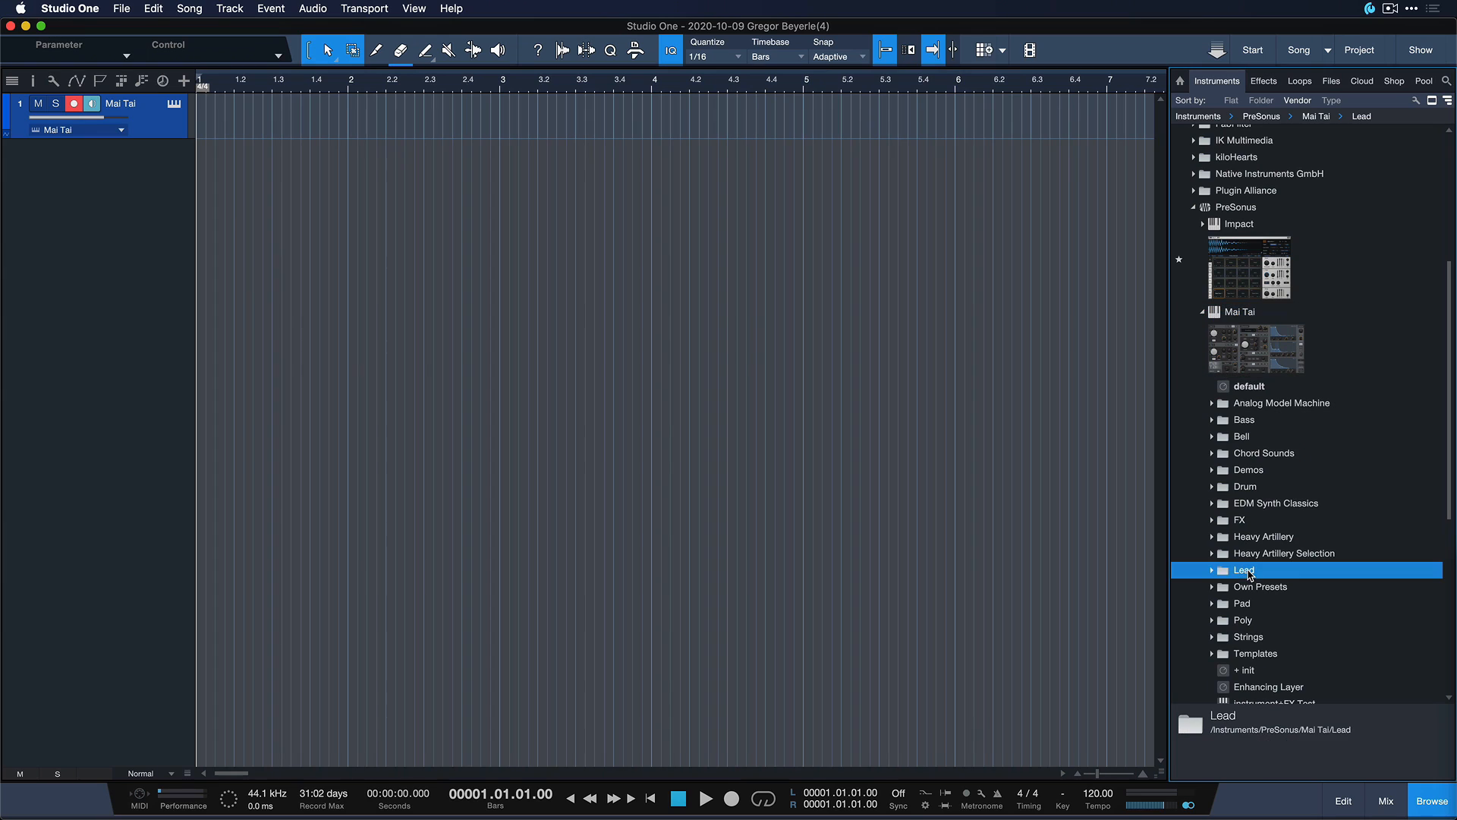
left_click(1231, 591)
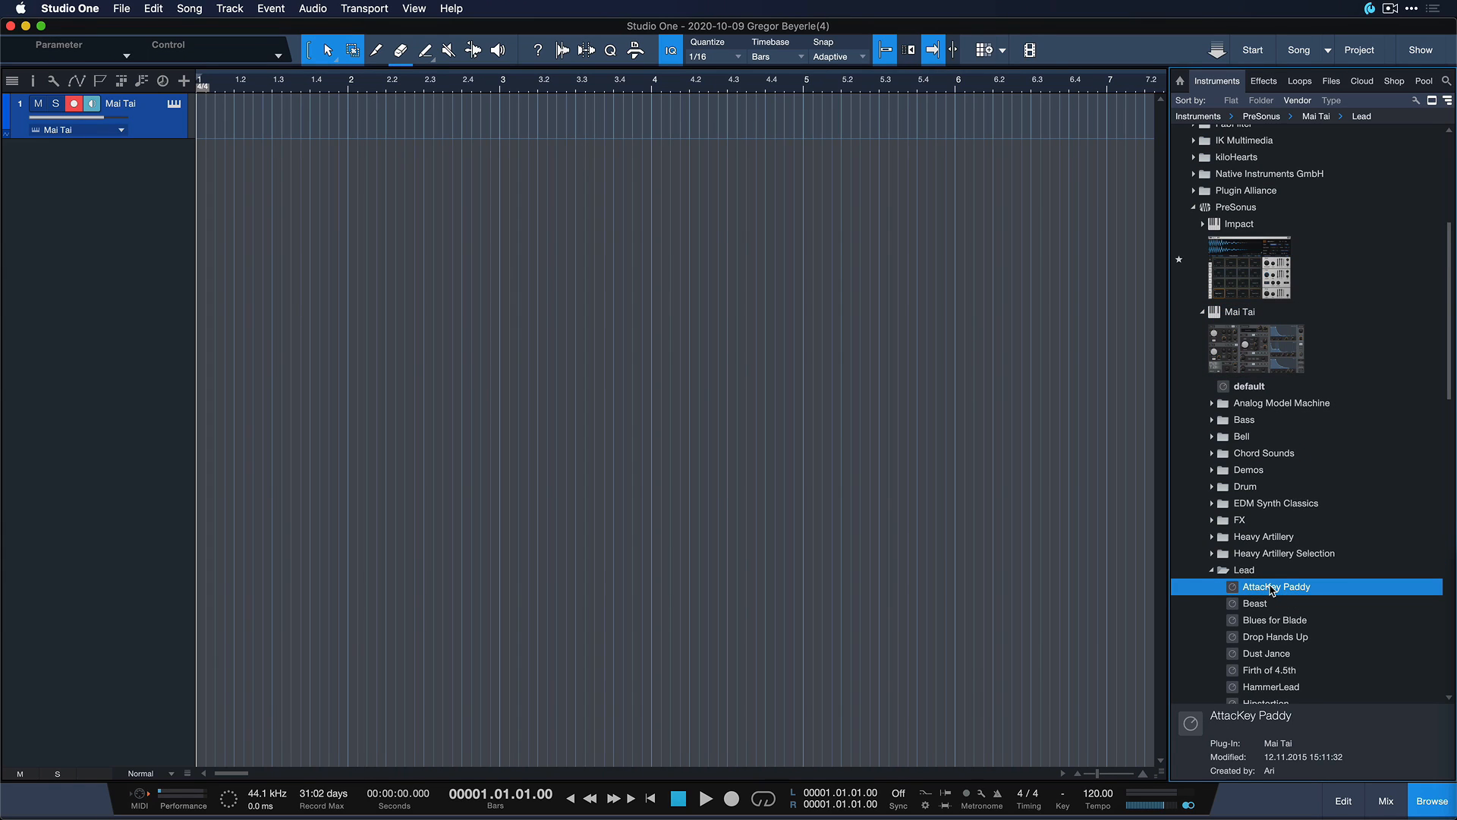
left_click_drag(1290, 594, 387, 133)
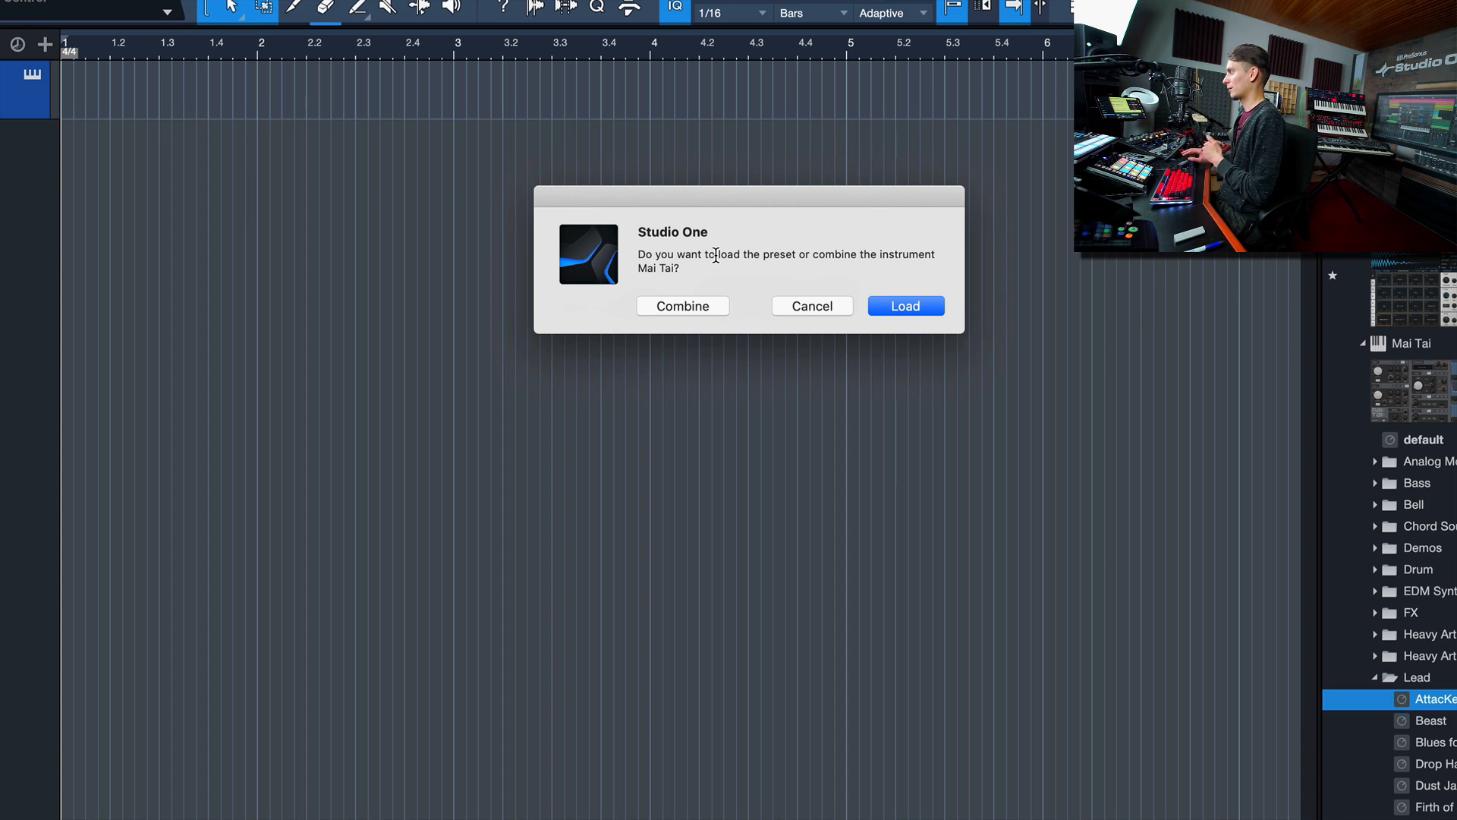
left_click(691, 307)
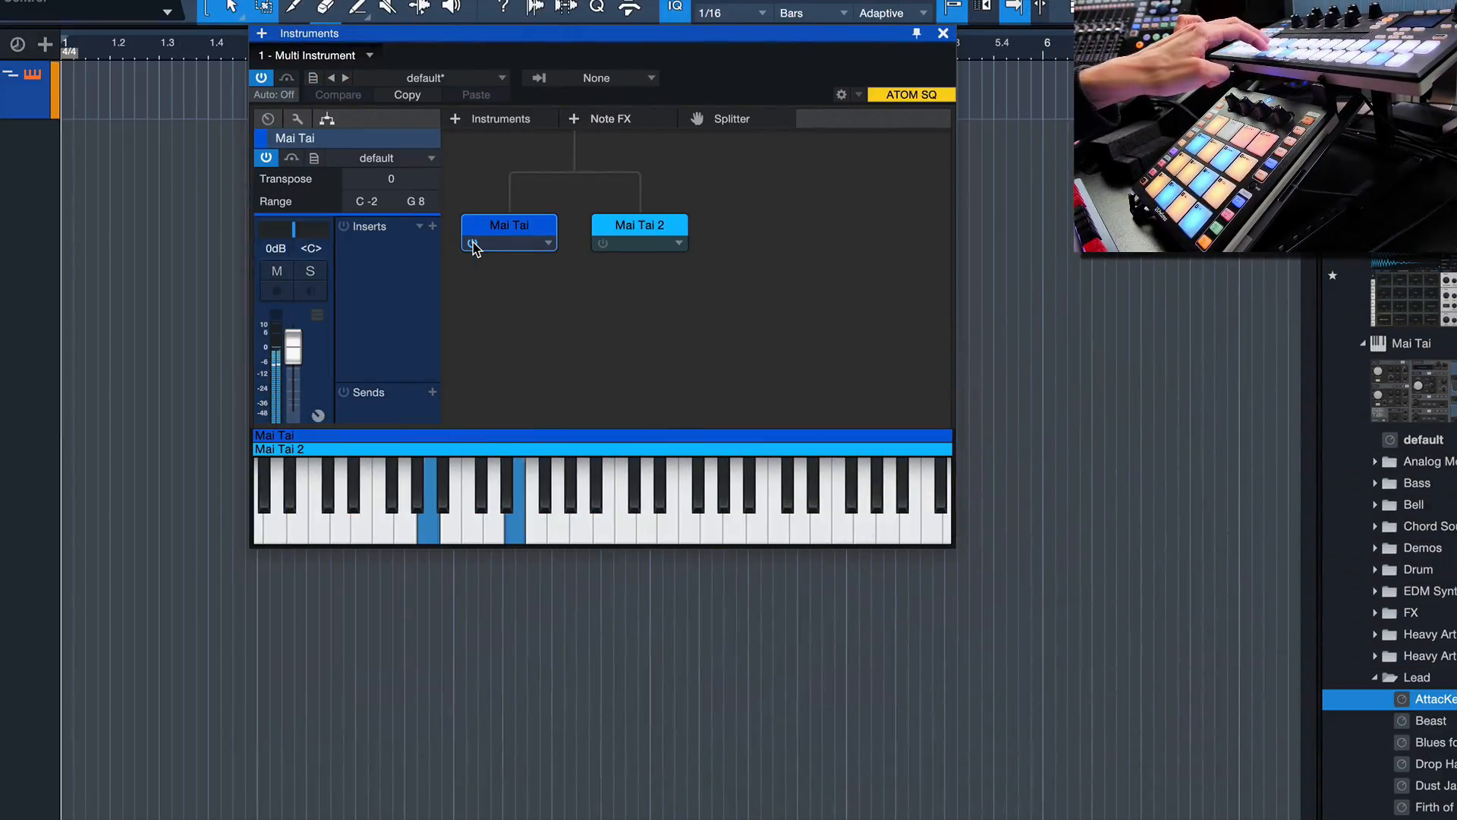
Step: Activate Mai Tai 2 and split the keyboard, ending Mai Tai's range at F#1 and starting Mai Tai 2's at G1
left_click(603, 244)
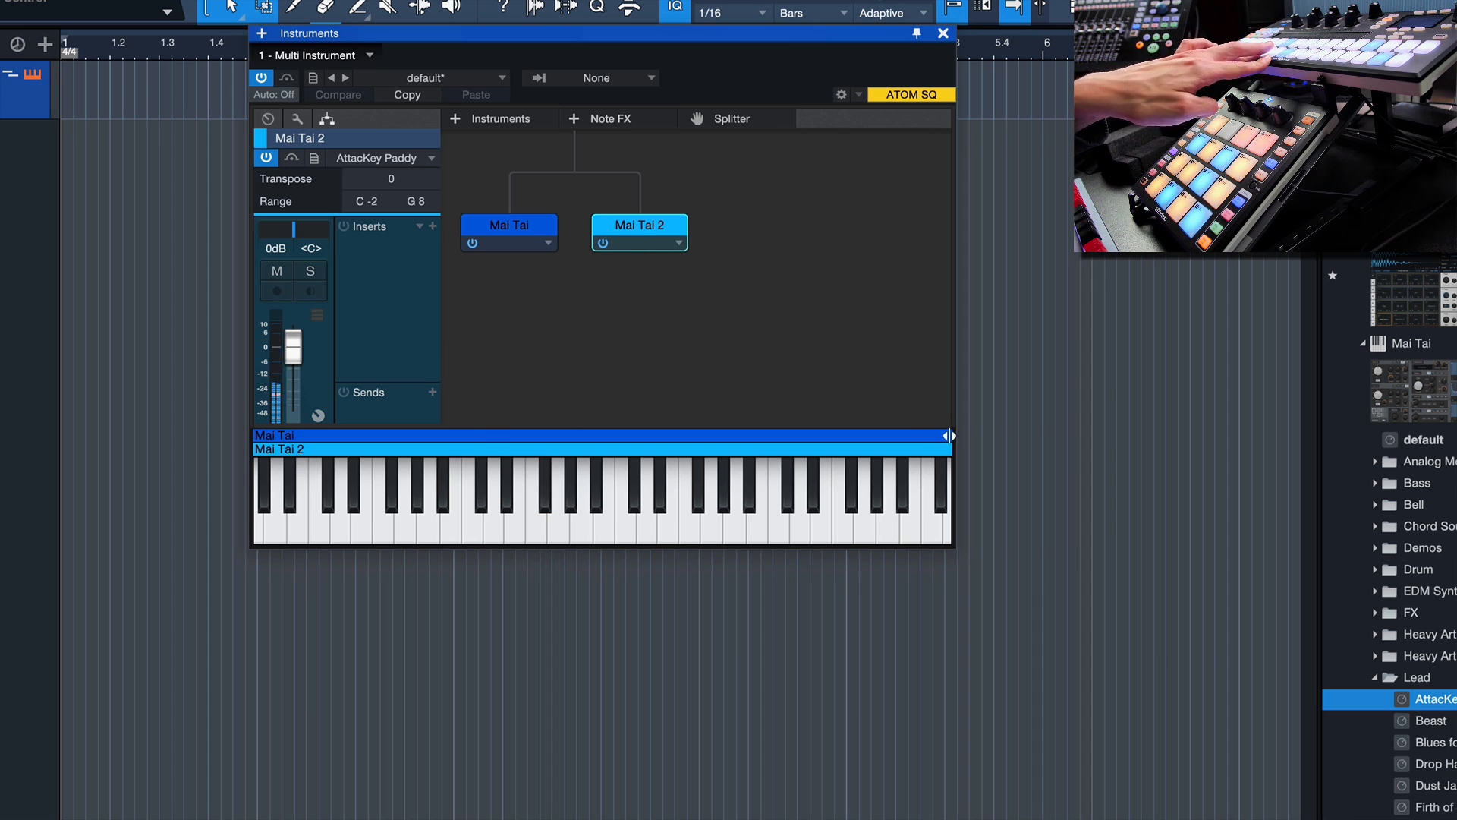
left_click_drag(940, 436, 396, 439)
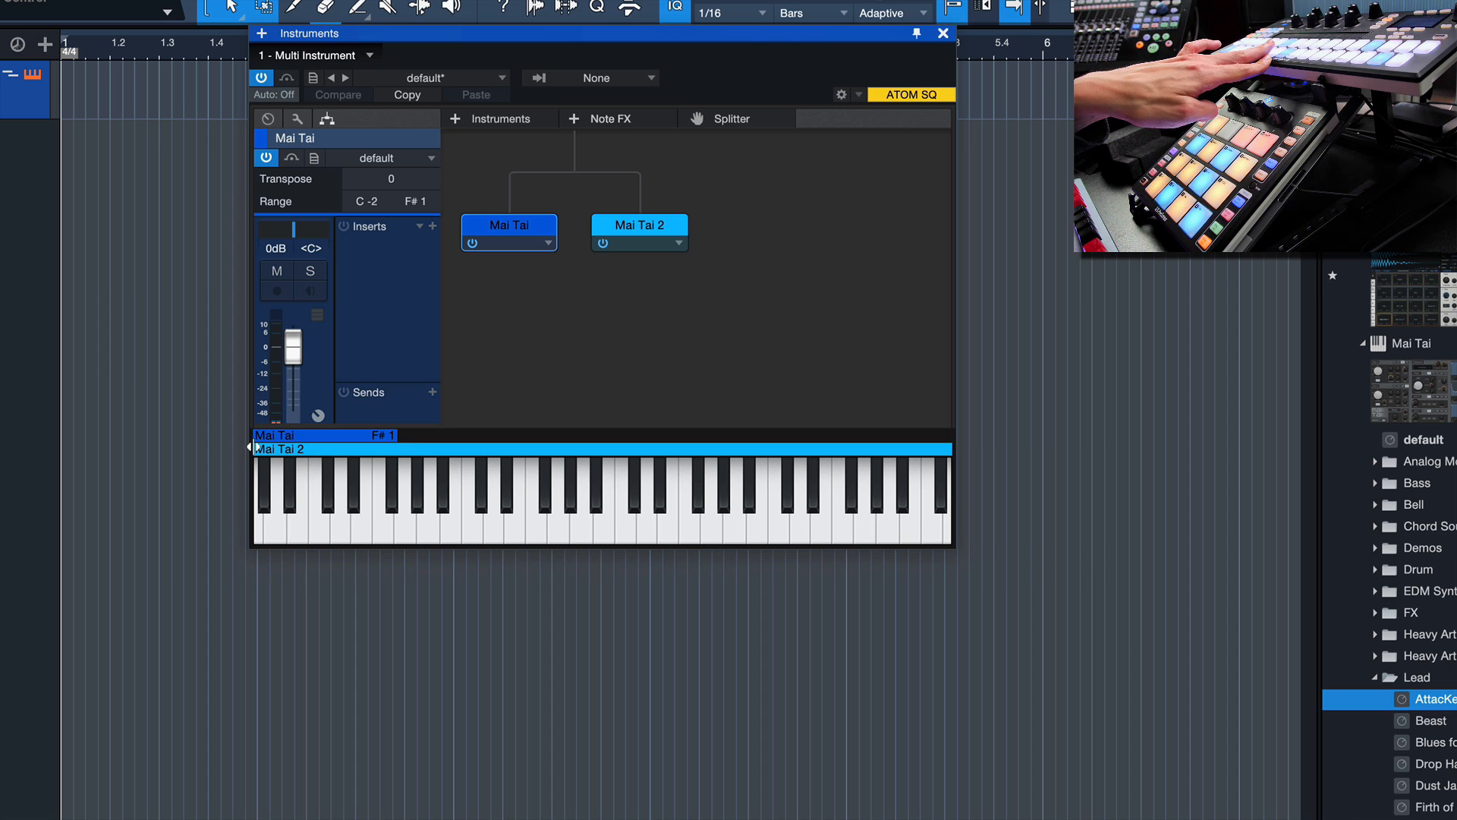
left_click_drag(252, 449, 399, 450)
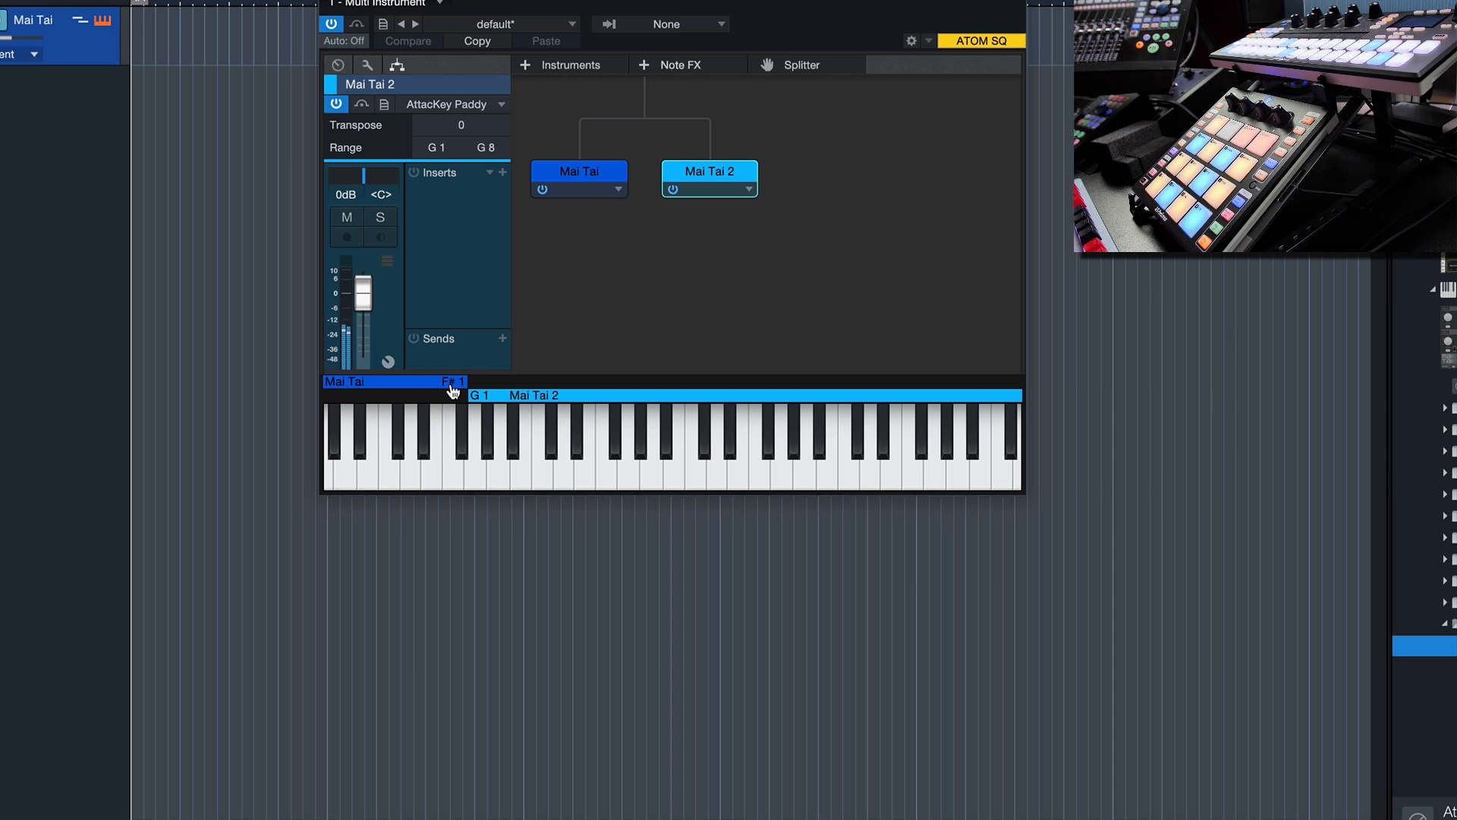
Step: Layer both sounds again by extending Mai Tai's range up to D#5 and Mai Tai 2's range down to F0
left_click_drag(452, 391, 472, 387)
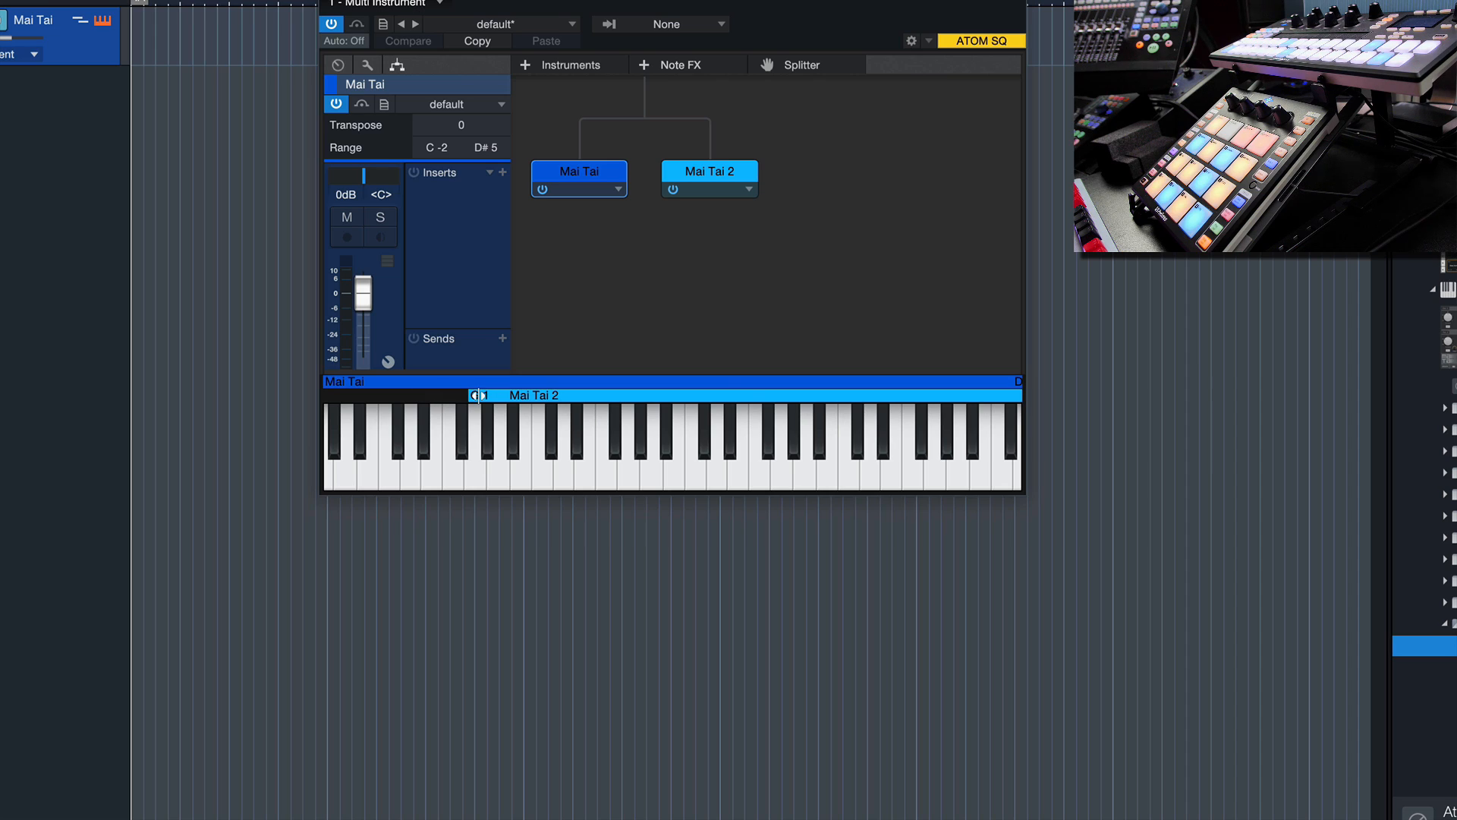
left_click(476, 395)
left_click_drag(476, 396, 293, 397)
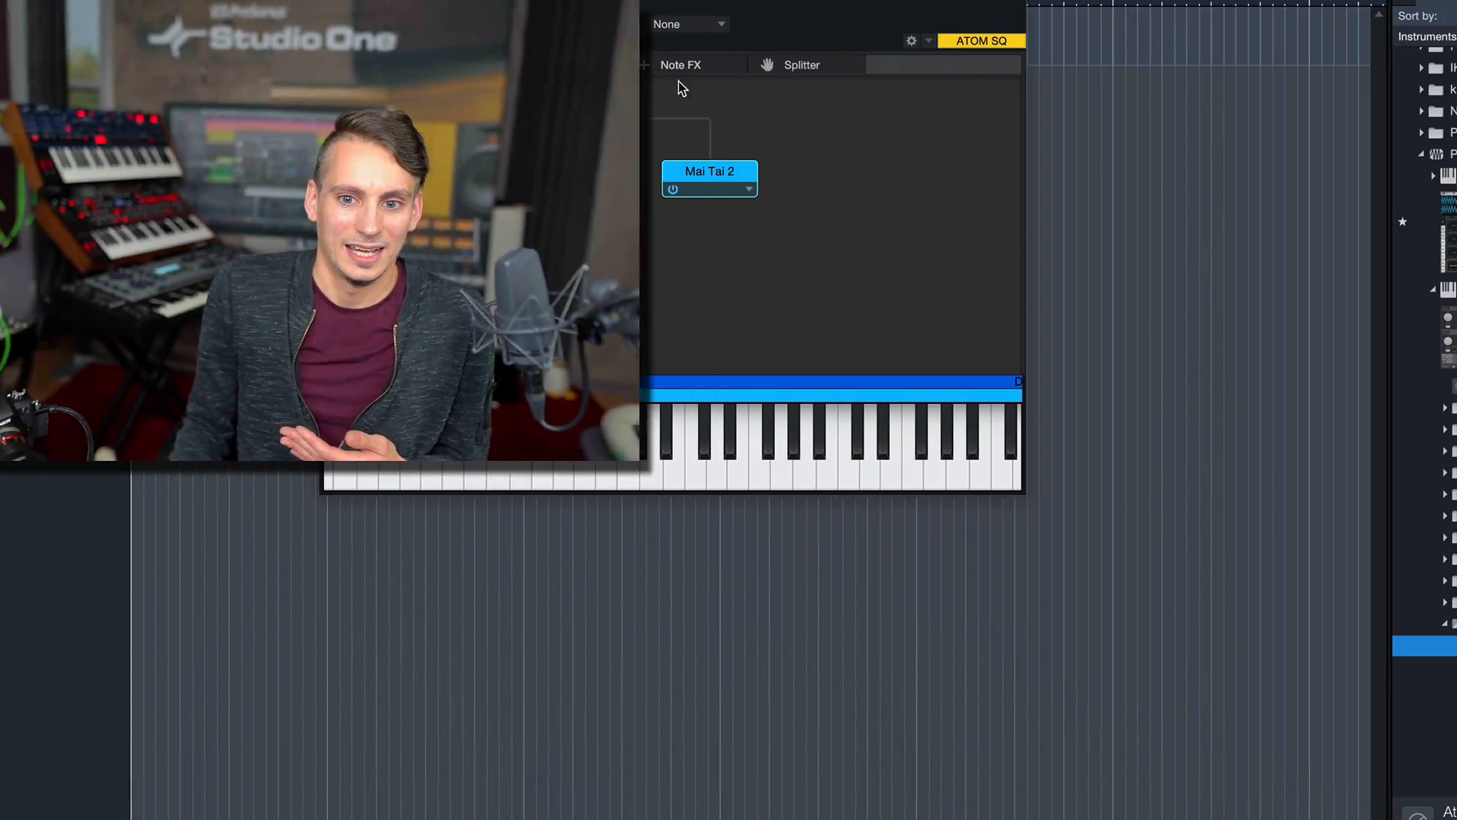
Step: Add an Arpeggiator Note FX to the Multi Instrument and place it ahead of Mai Tai only
left_click(676, 65)
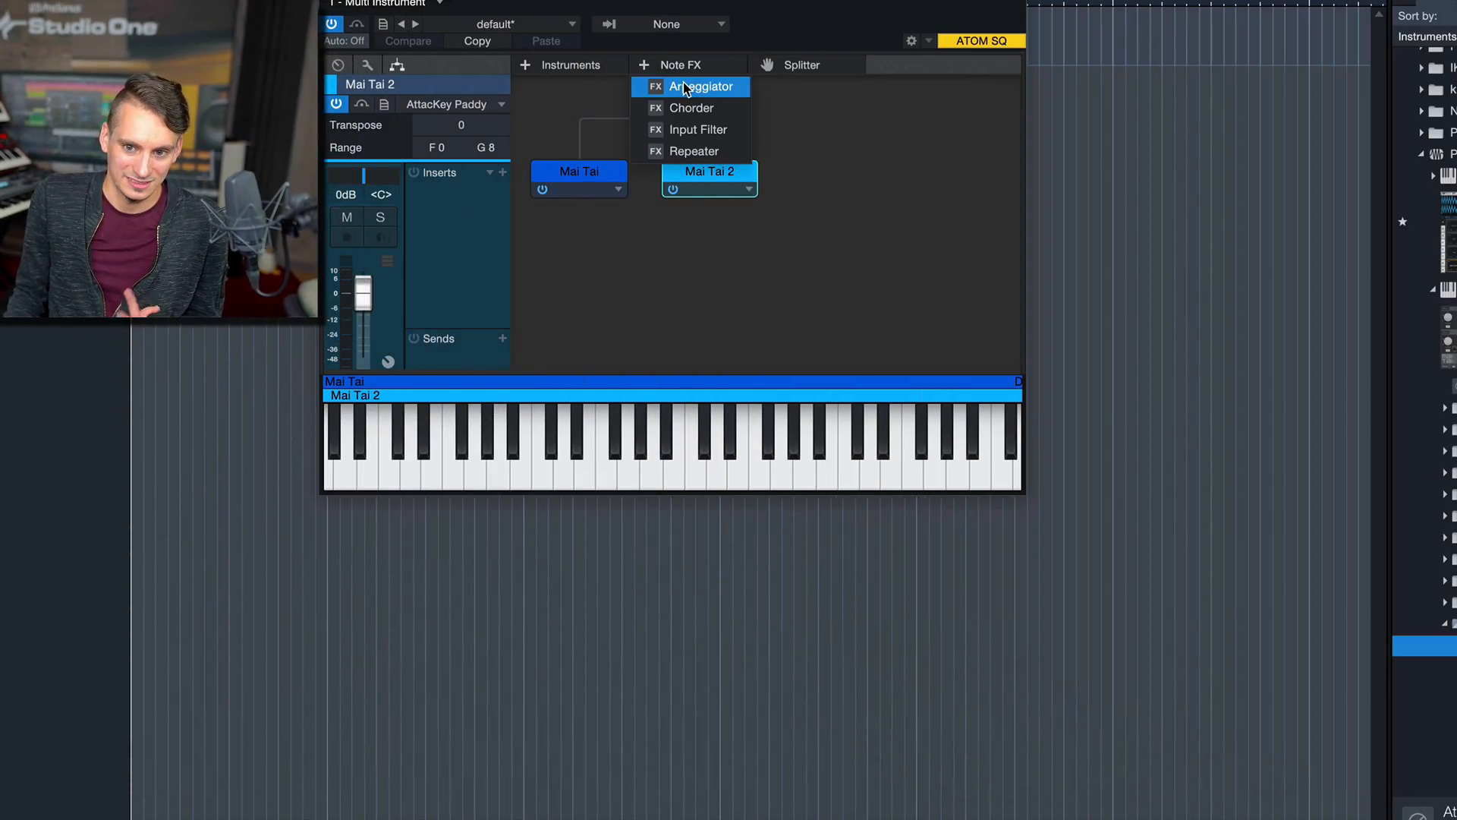
left_click(685, 88)
left_click(1199, 100)
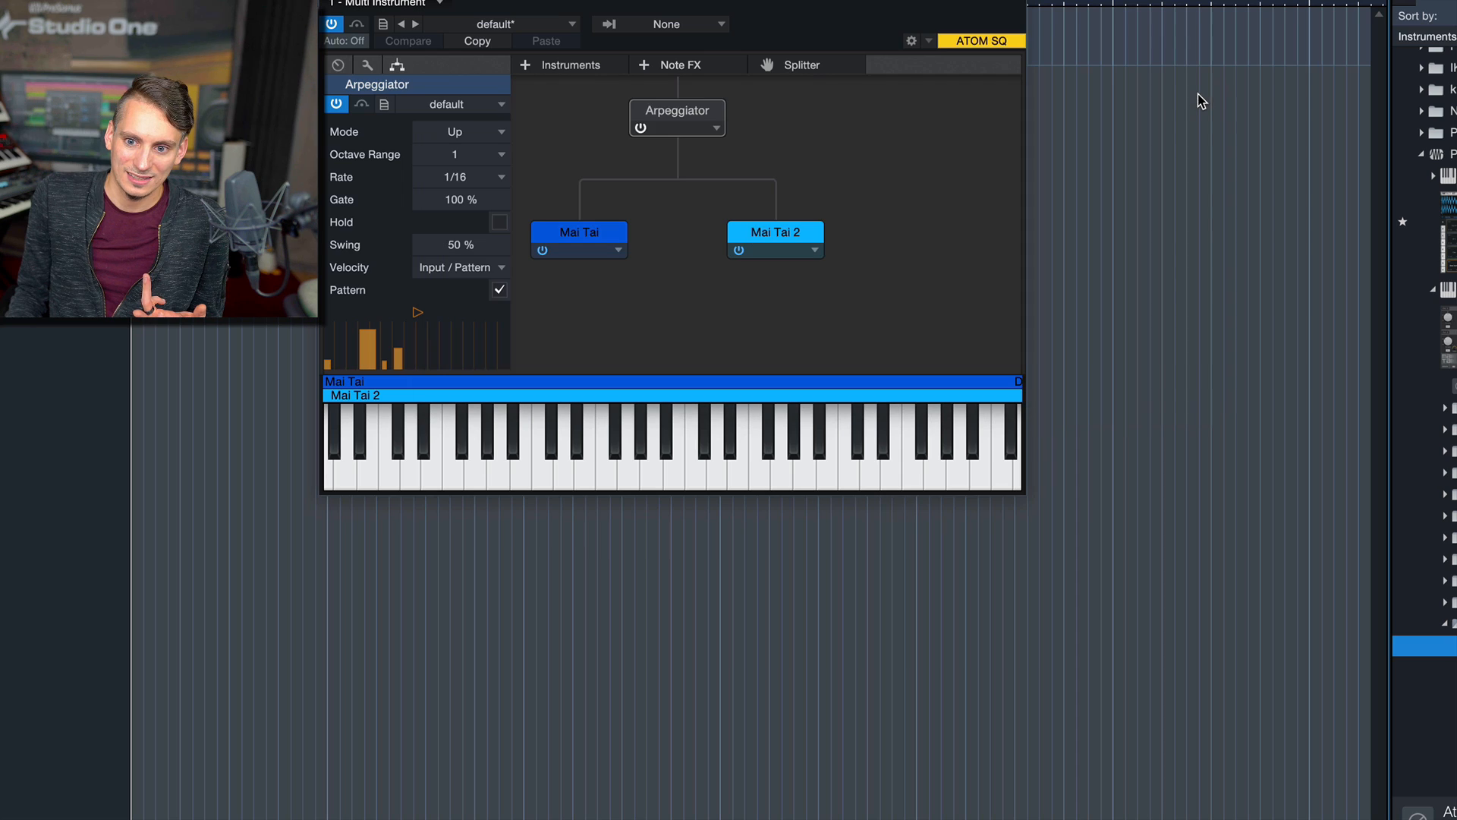
left_click_drag(687, 114, 595, 208)
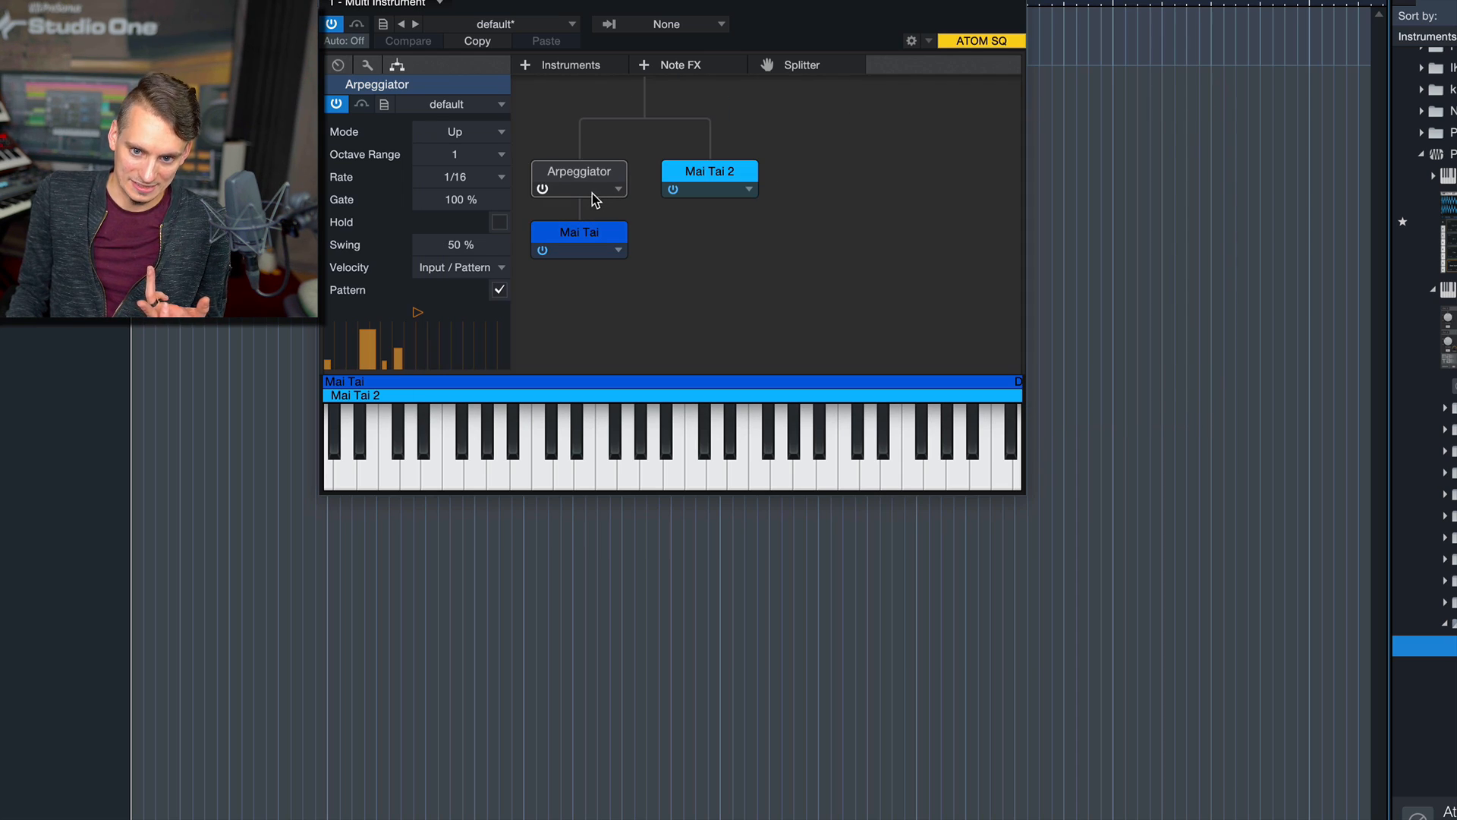
Step: Set Mai Tai 2's transpose to 12 and its volume to -8.5 dB
left_click(706, 175)
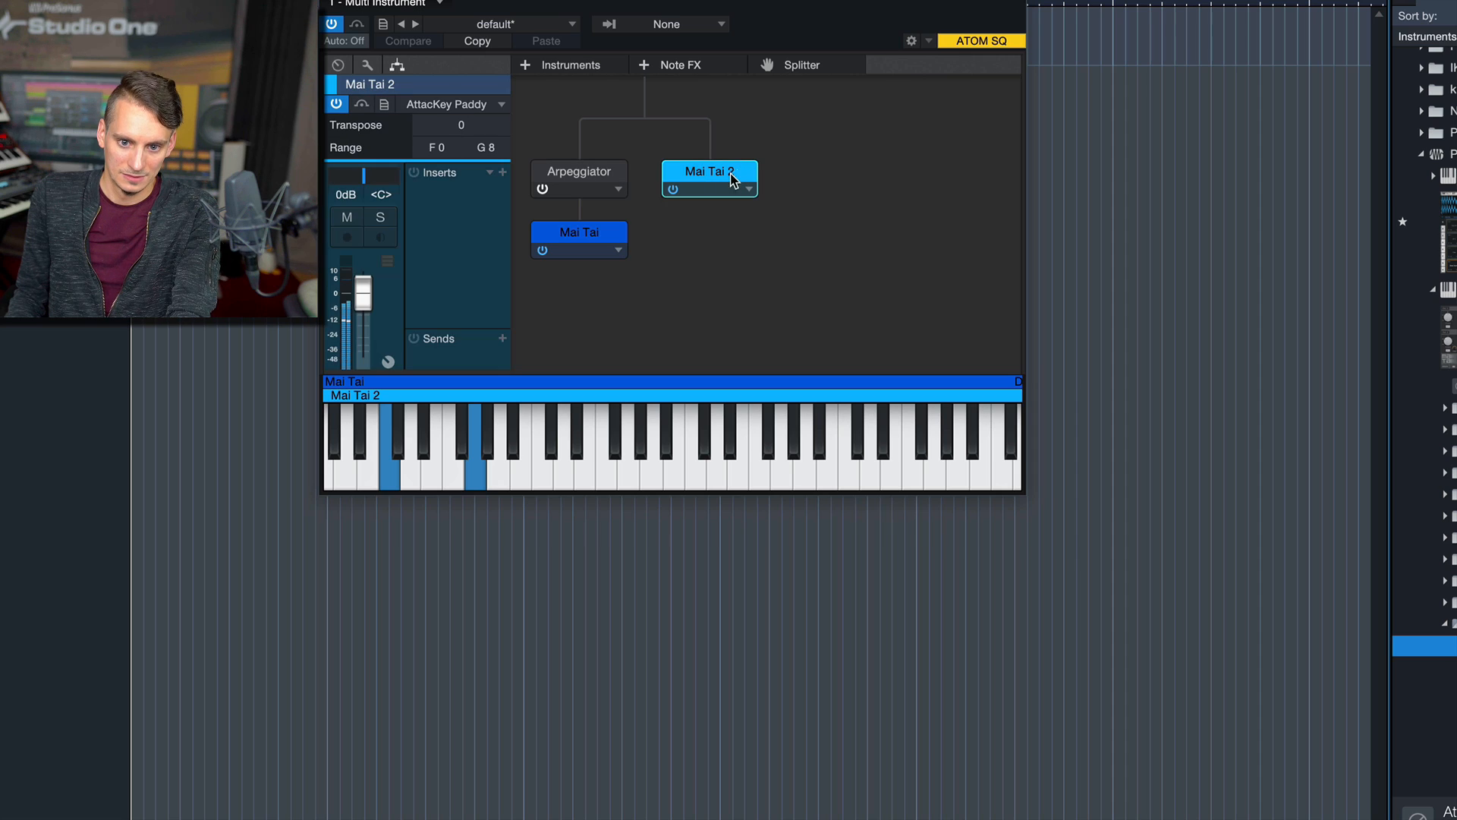
left_click_drag(368, 293, 370, 292)
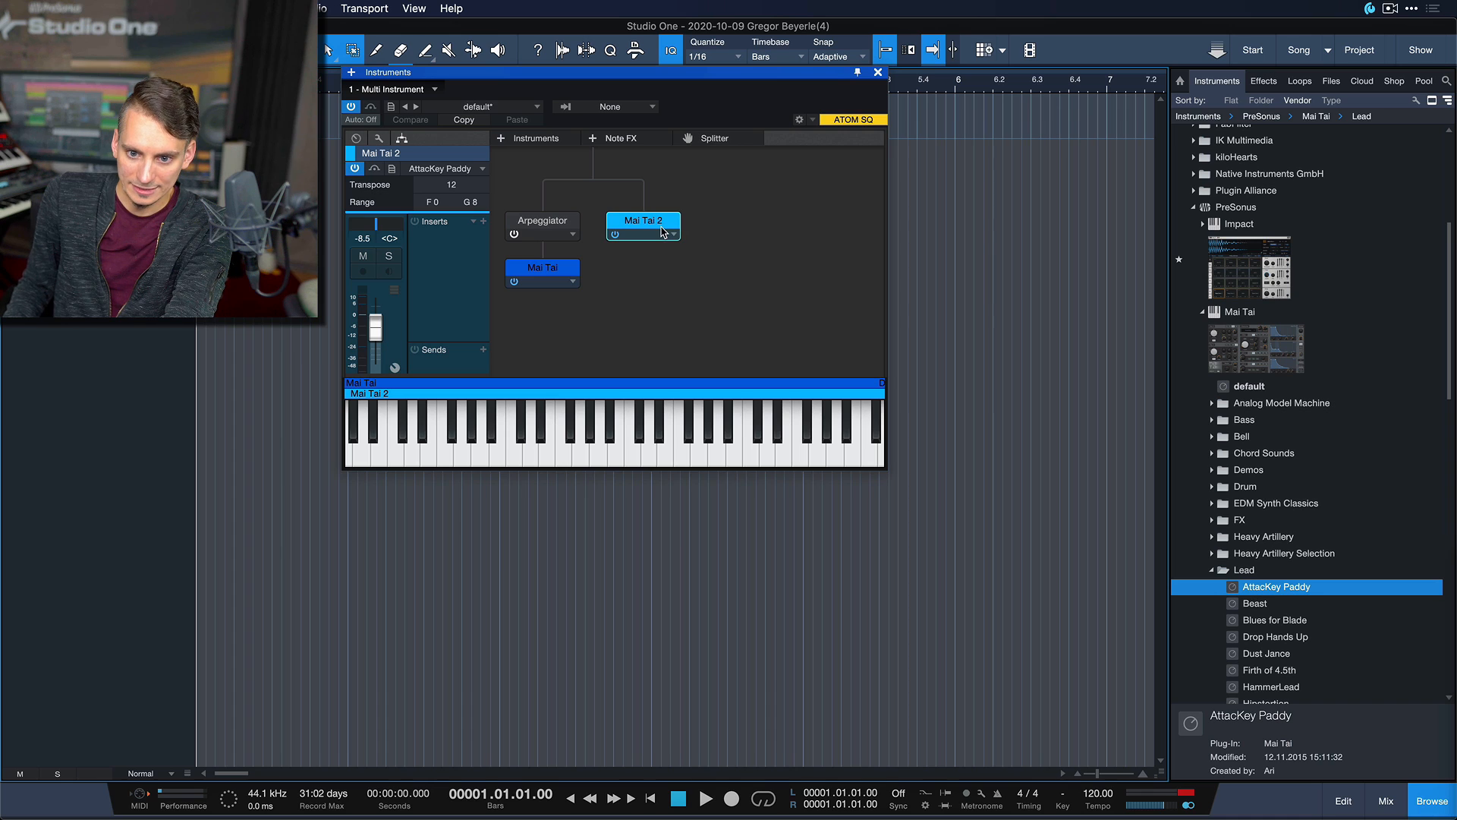
Step: Insert the Mixverb effect on Mai Tai 2 and move its window clear of the Instruments window
left_click(1268, 82)
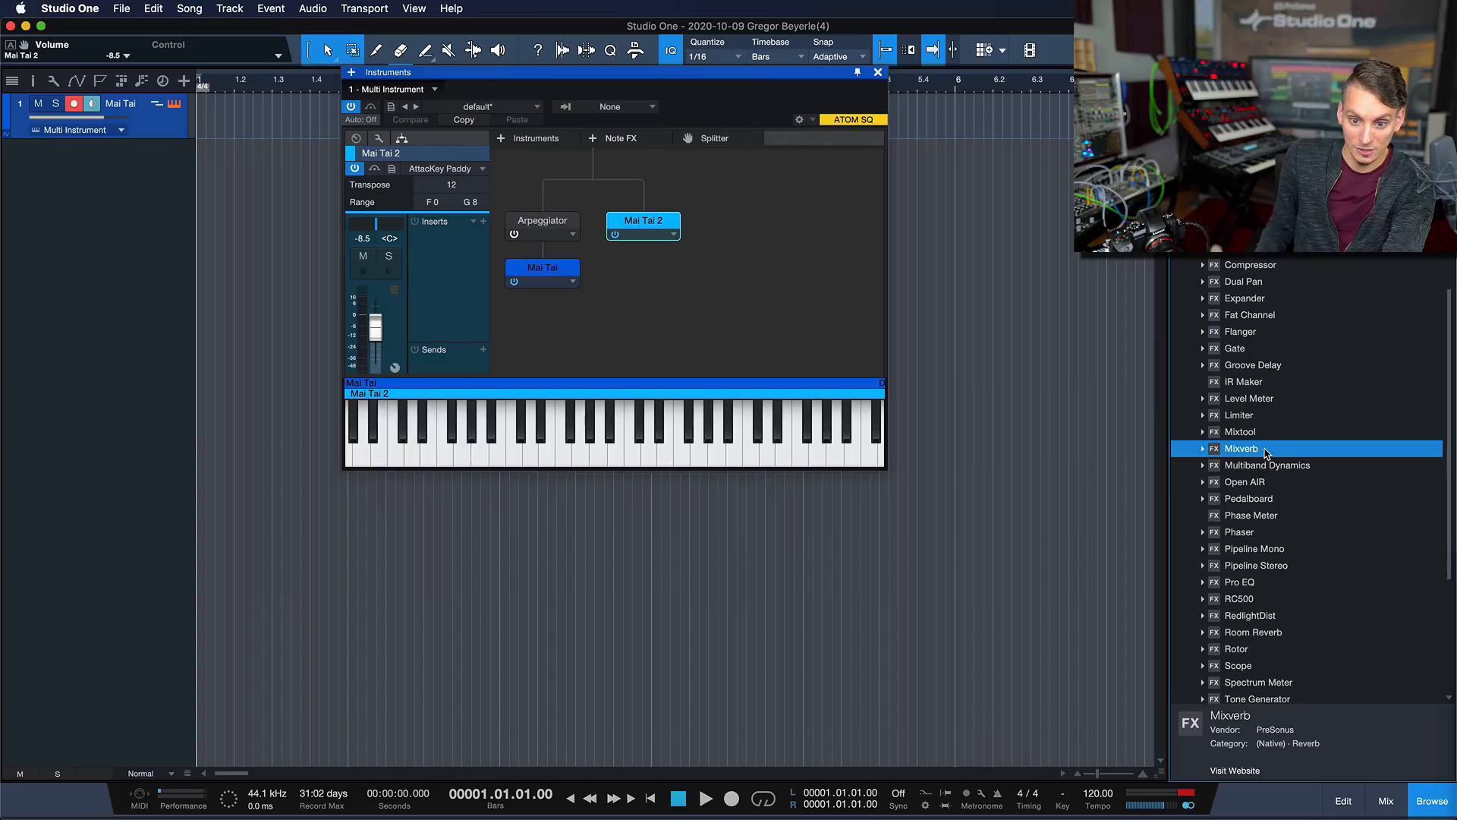
left_click_drag(1266, 452, 402, 264)
left_click_drag(556, 251, 458, 246)
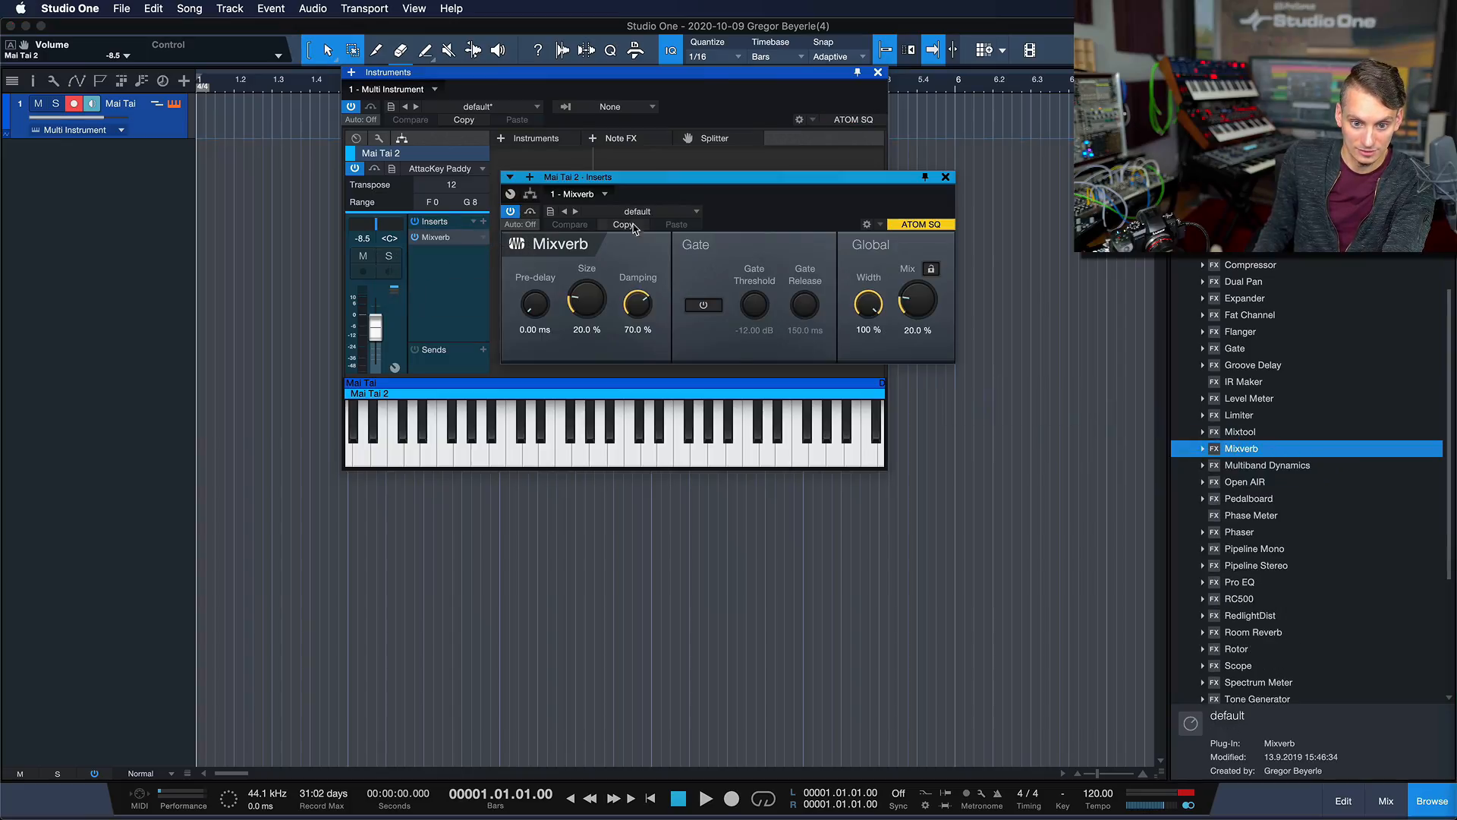
left_click_drag(686, 182, 858, 521)
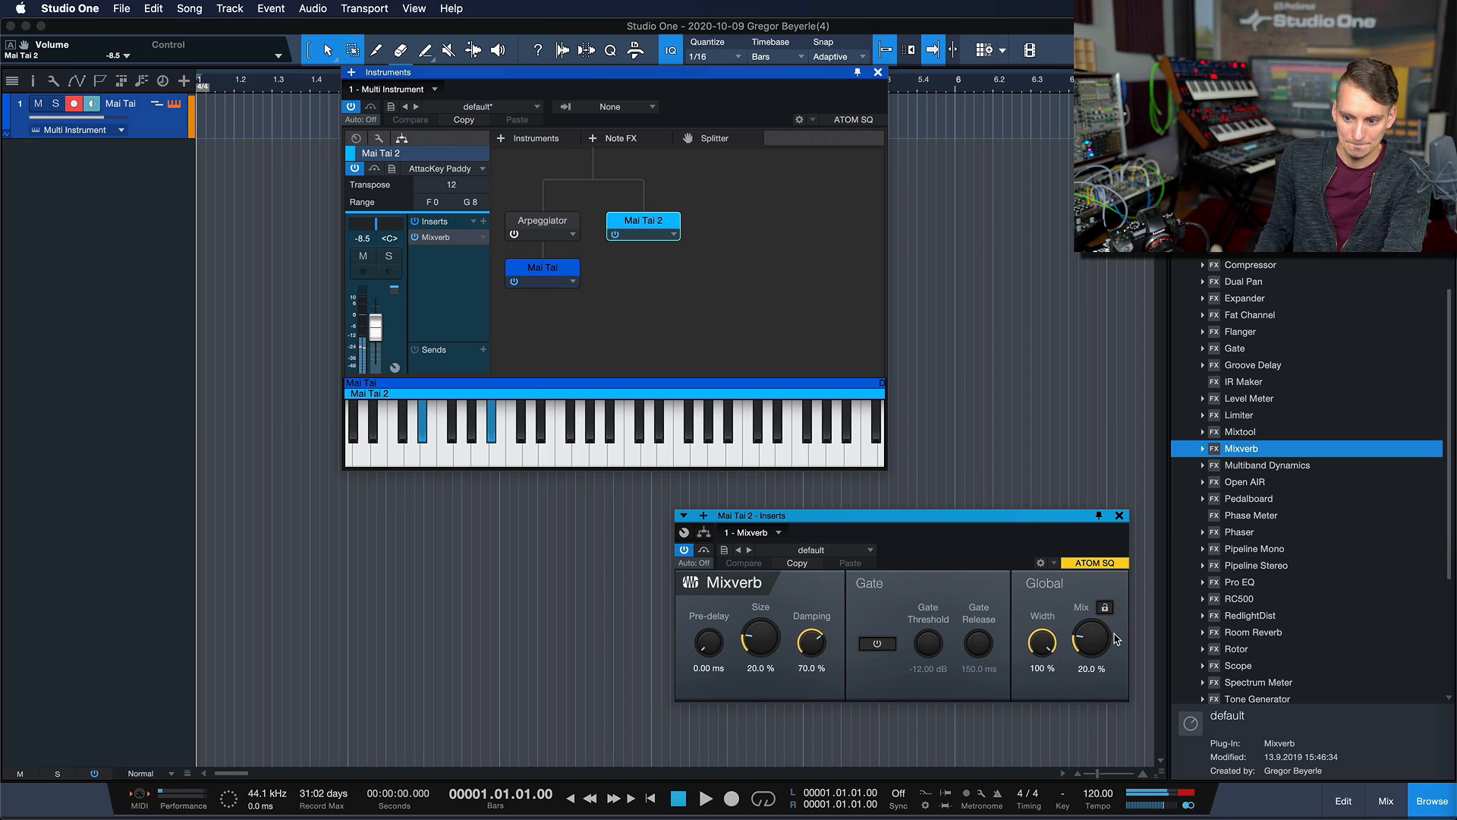
Step: Set Mixverb to 40.5% mix, 55.5% size and 85 ms pre-delay, and raise Mai Tai 2's volume to -3.8 dB
left_click_drag(1113, 638, 1115, 619)
left_click_drag(771, 632, 779, 592)
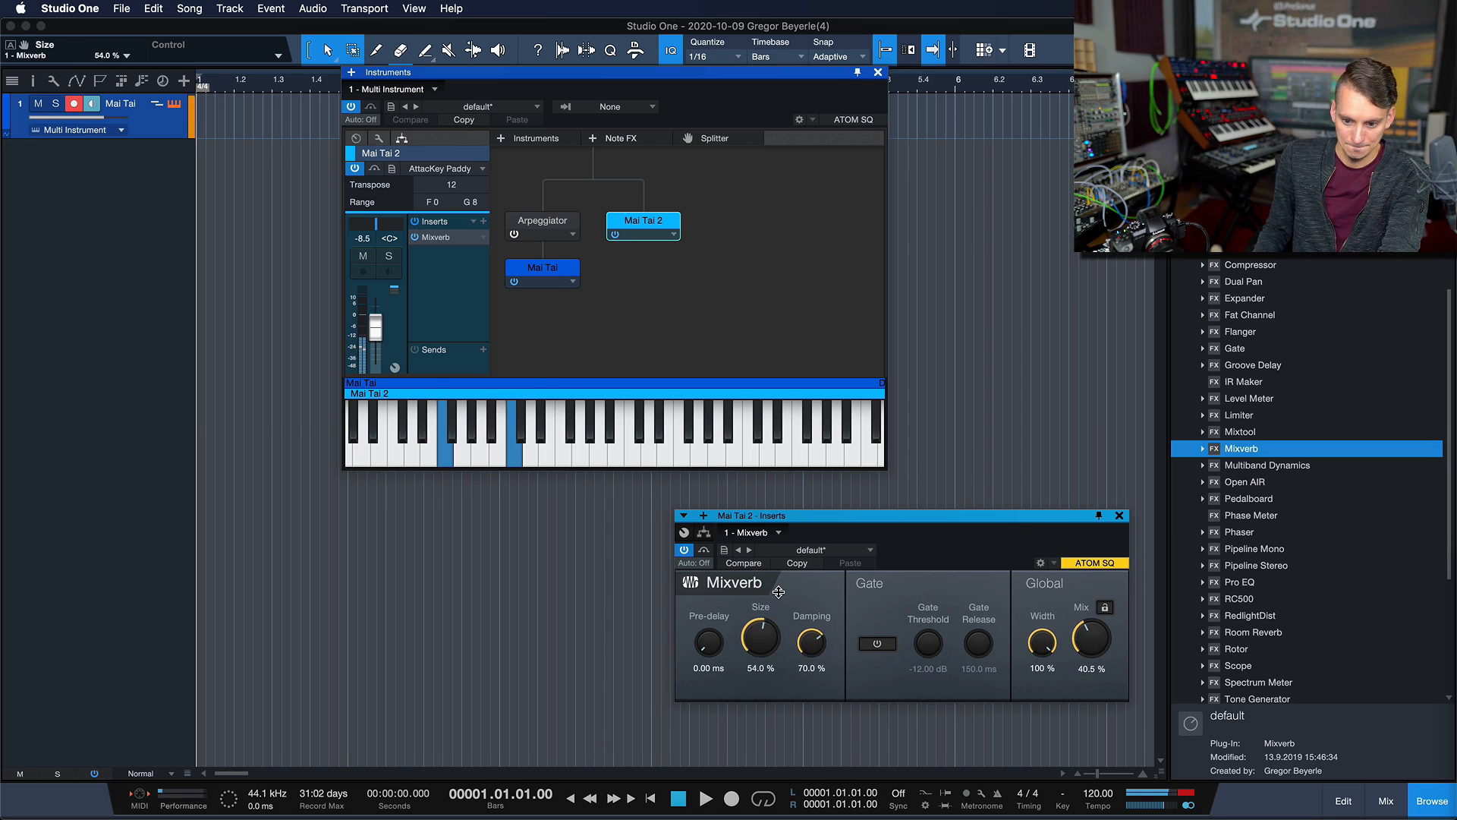
left_click_drag(709, 640, 709, 611)
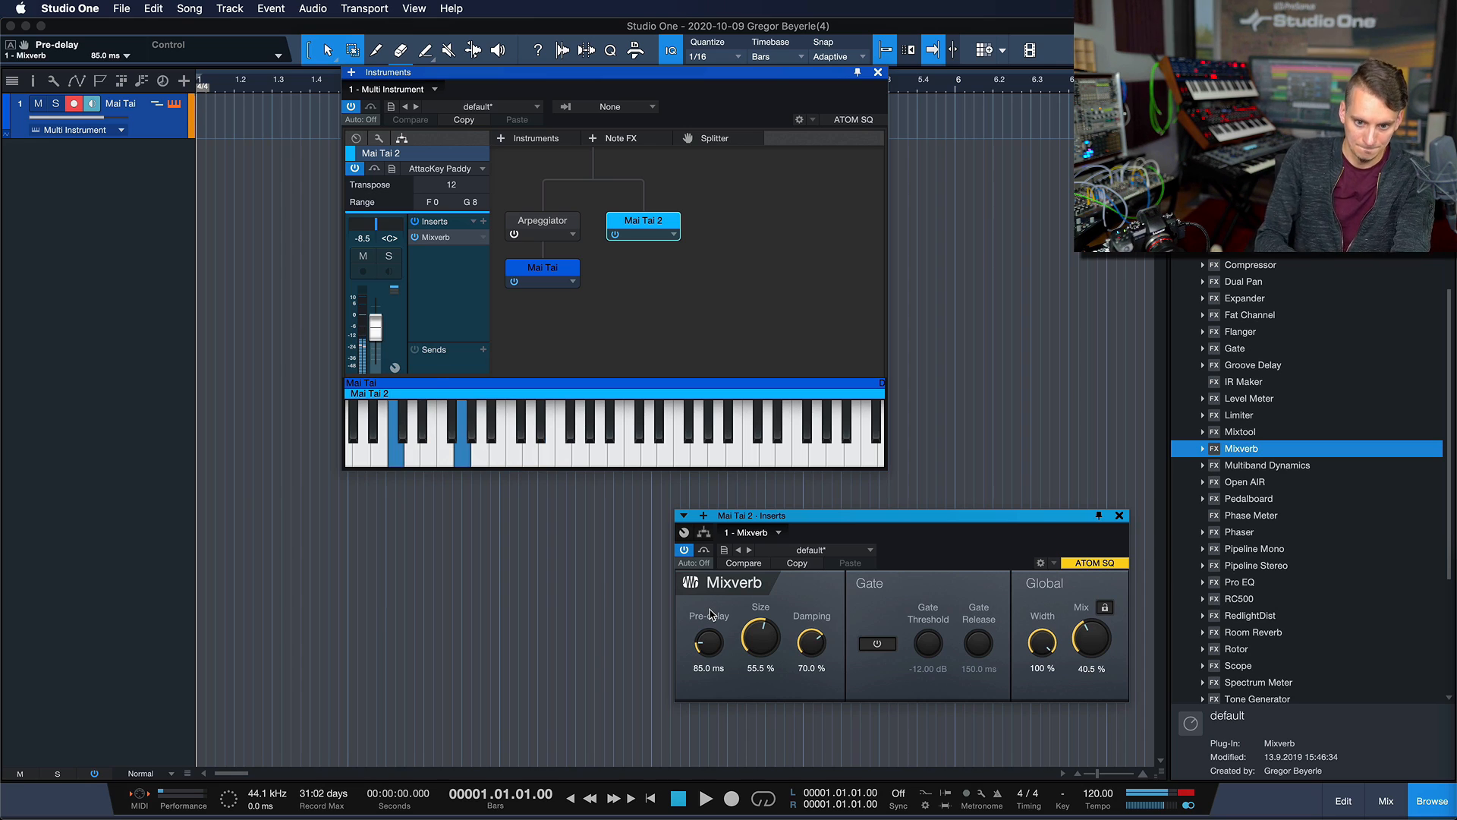
left_click_drag(374, 340, 372, 334)
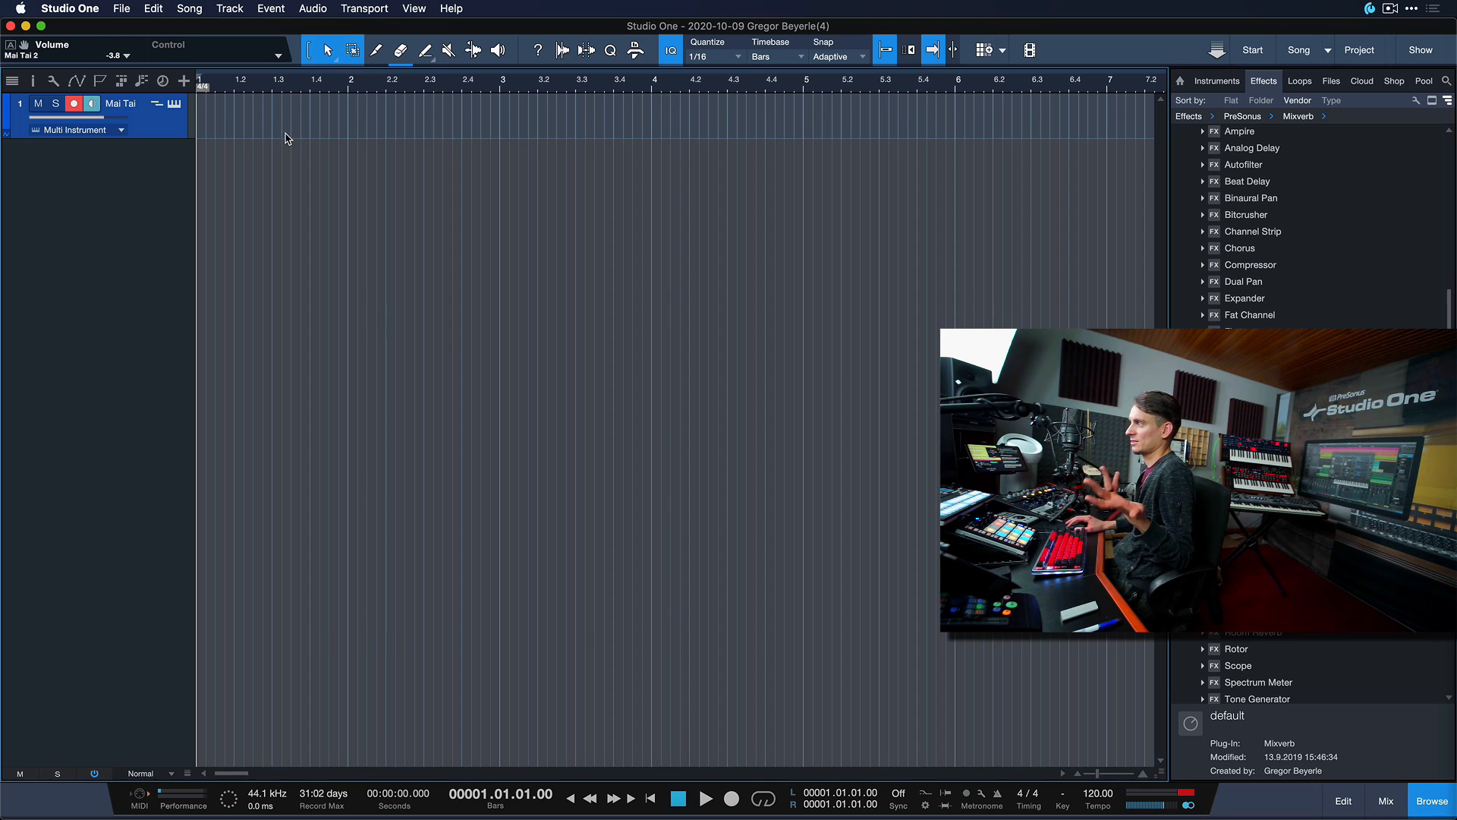
Step: Create a one-bar part at the start of the Mai Tai track with half-bar notes C3 and D3, and play it briefly
double_click(255, 137)
double_click(255, 137)
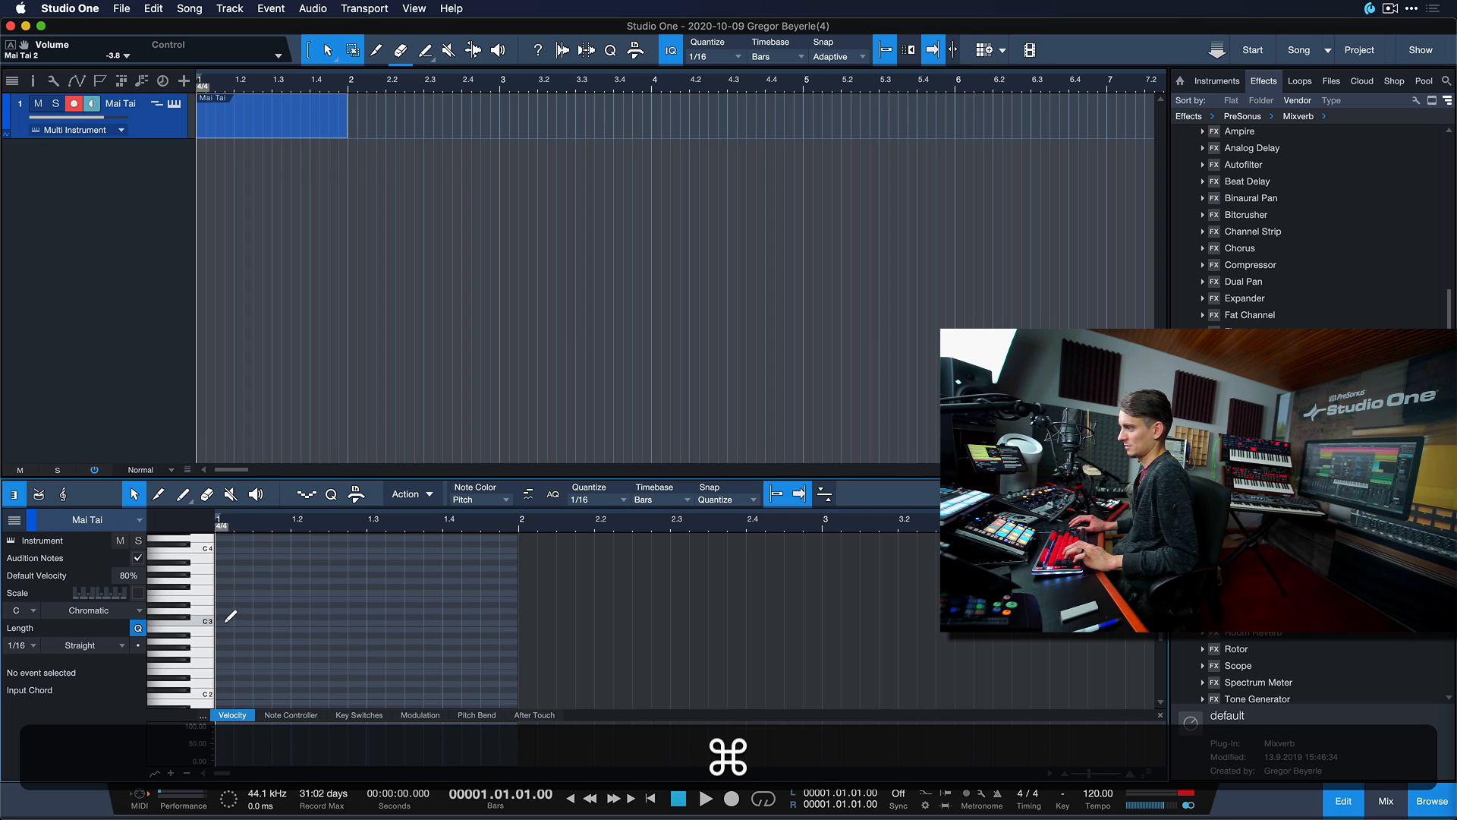
left_click_drag(226, 621, 508, 598)
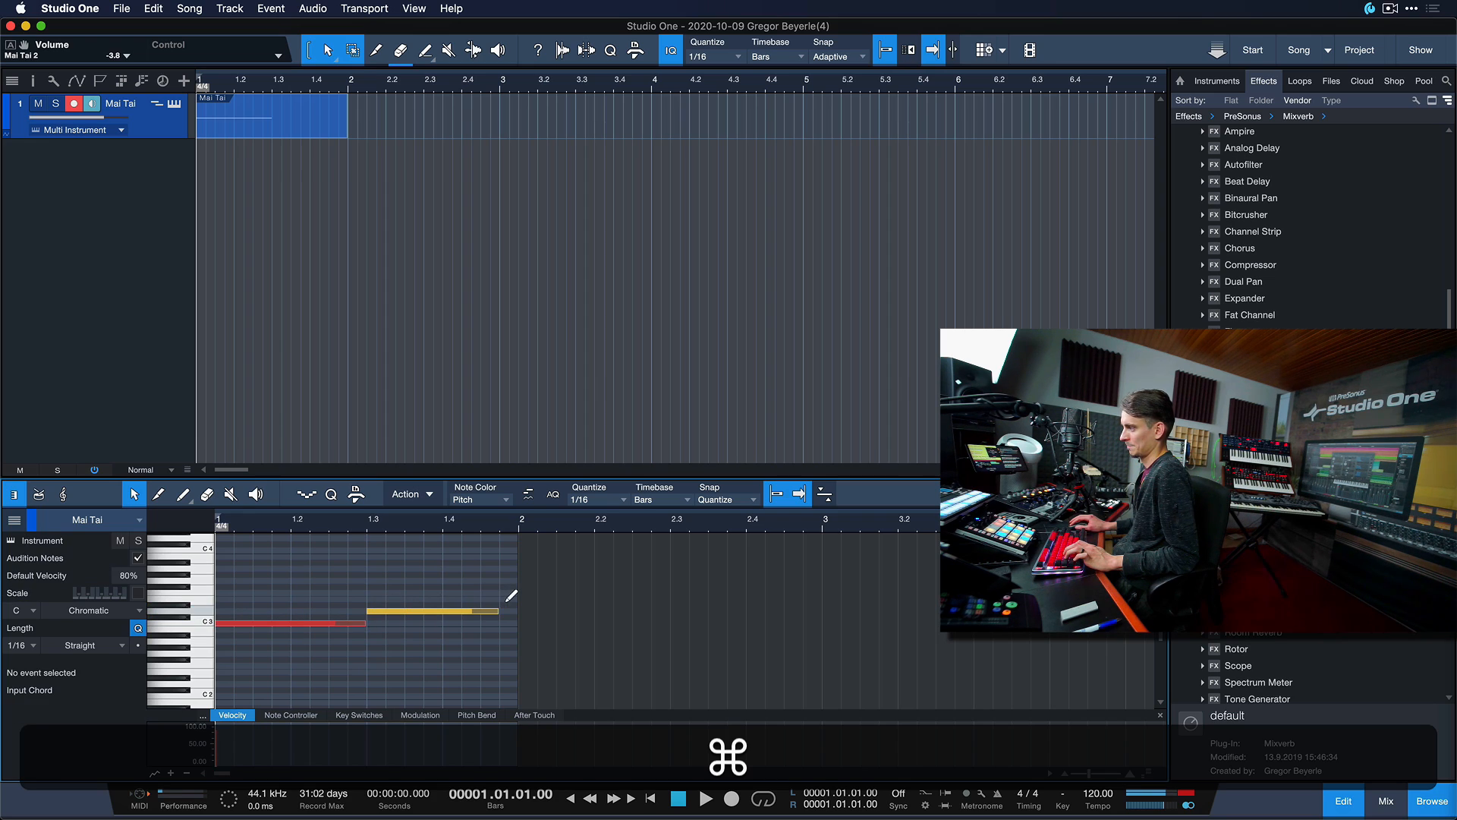
key("p")
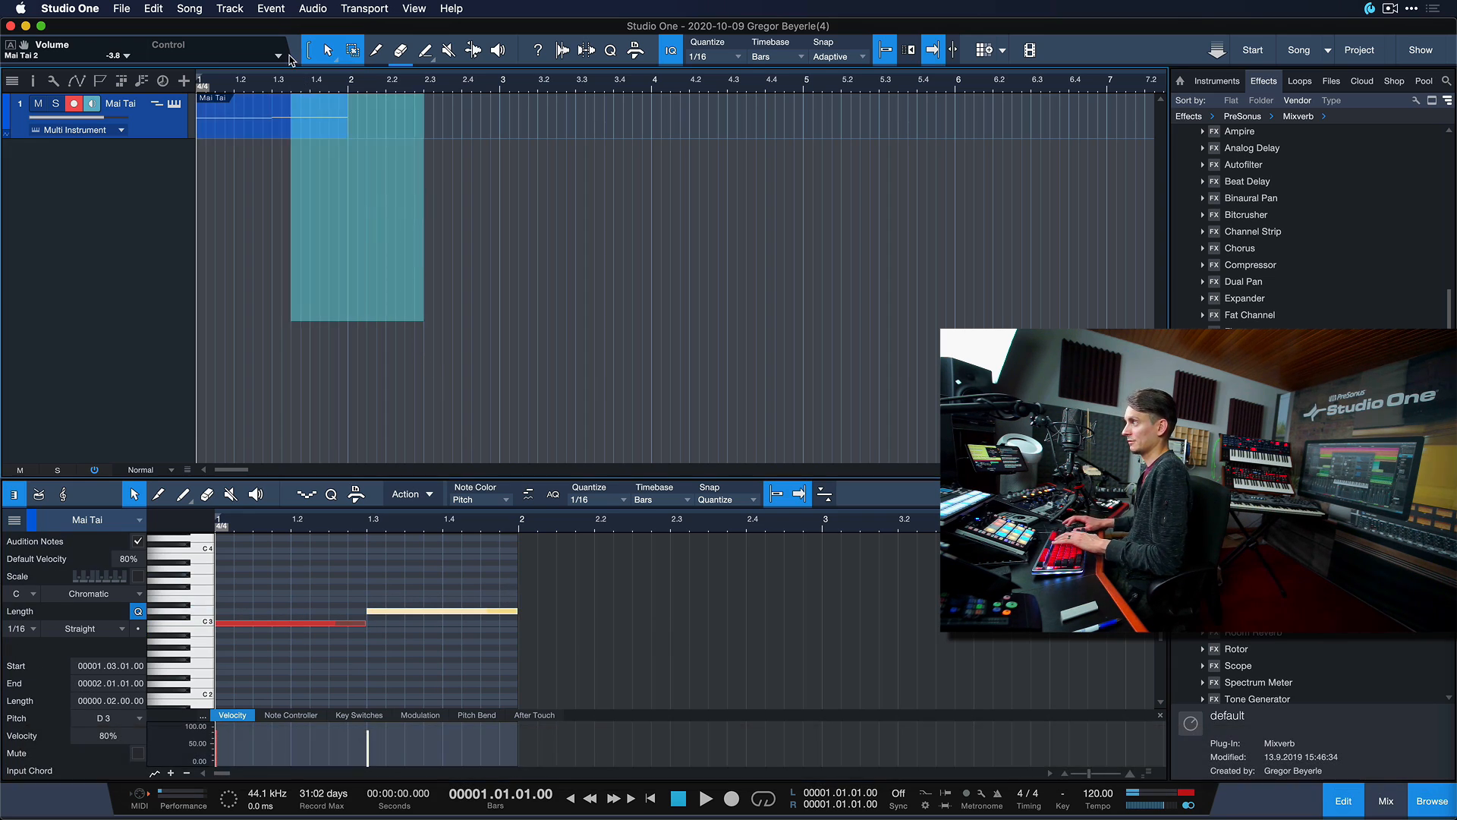
key("space")
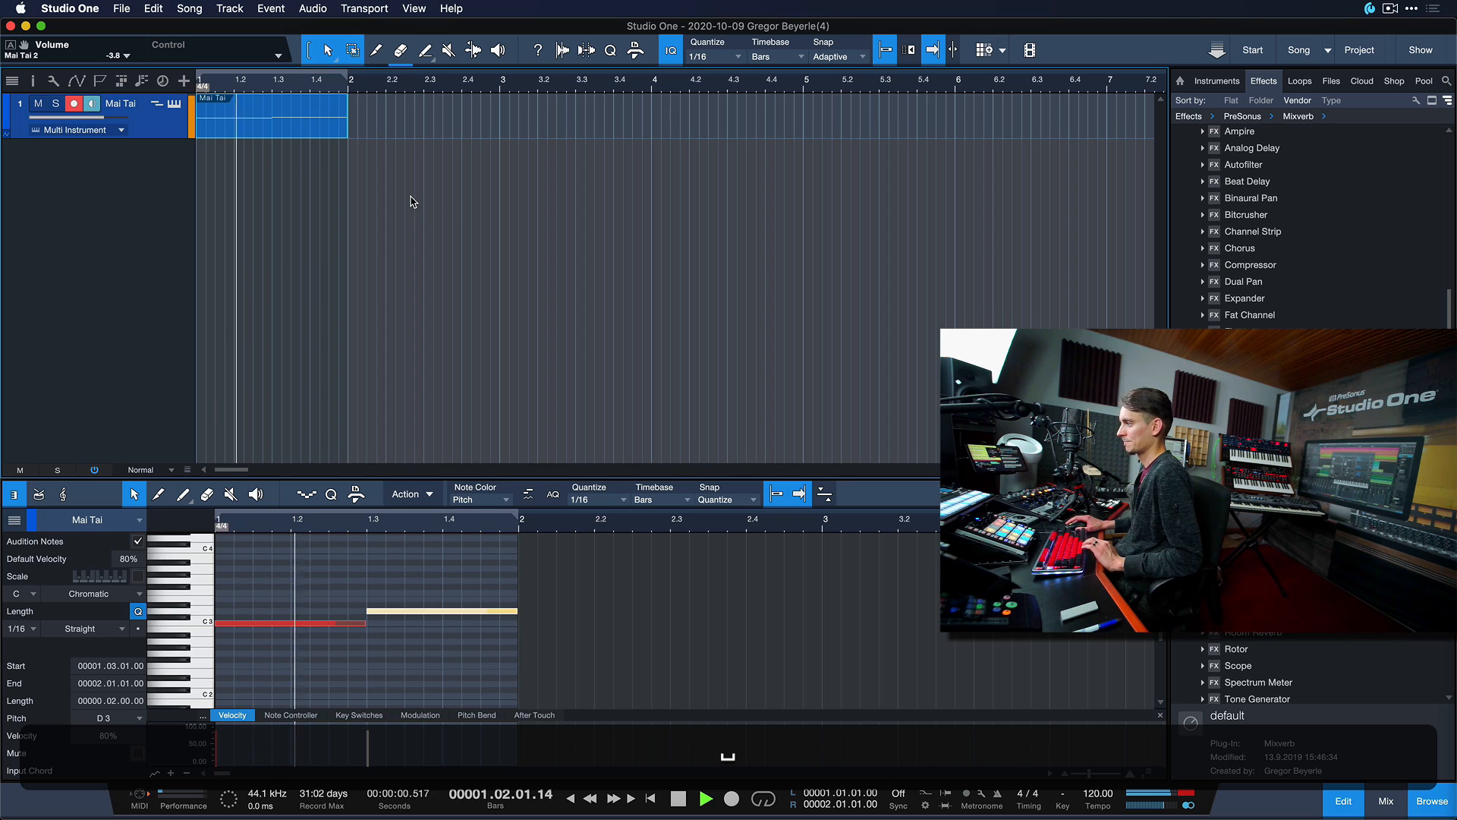
key("space")
Step: Duplicate the part directly after the original and merge both into a single two-bar part
key("d")
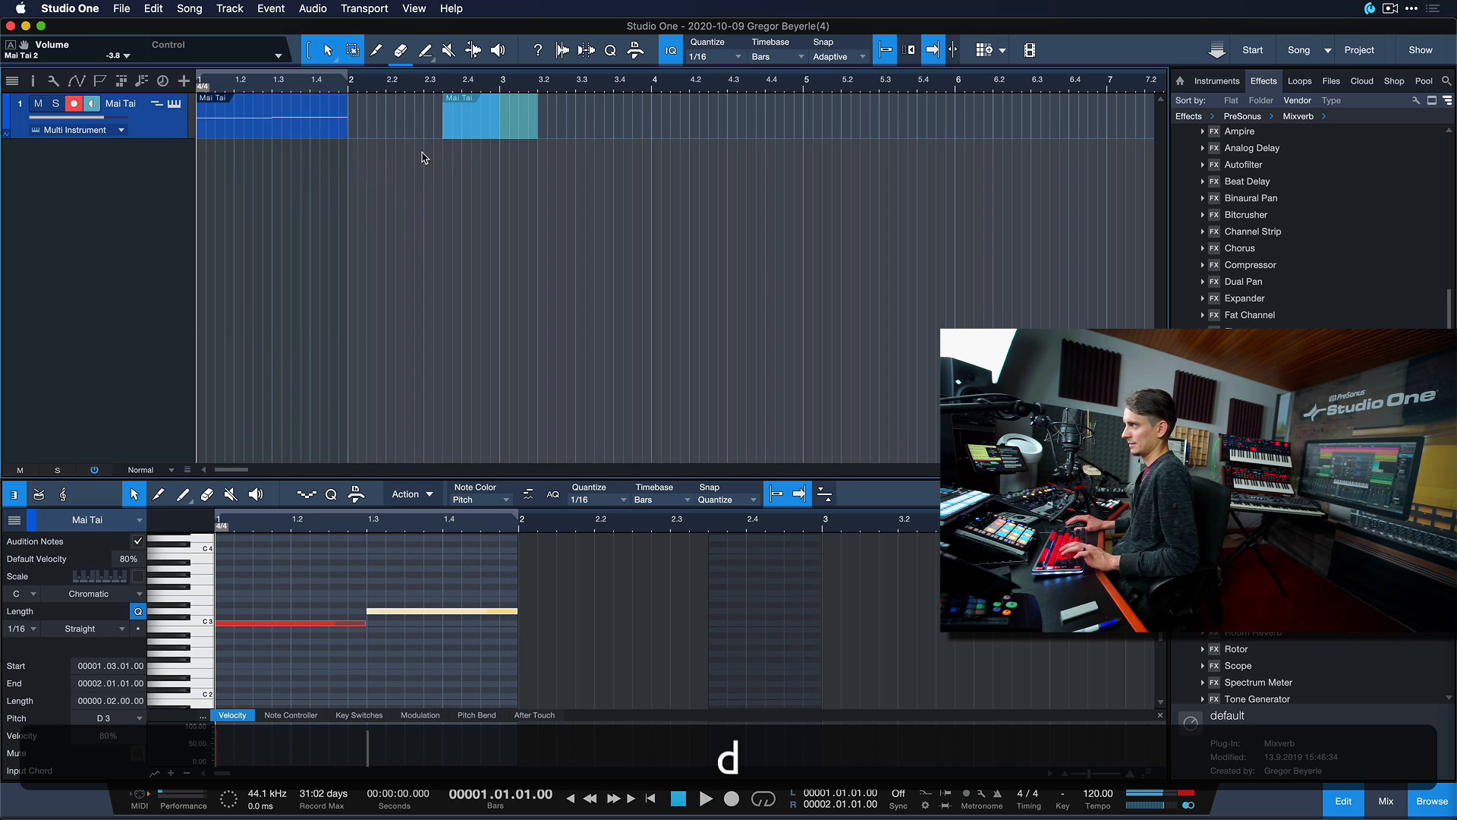
key("super+z")
left_click_drag(490, 129, 133, 133)
key("d")
key("space")
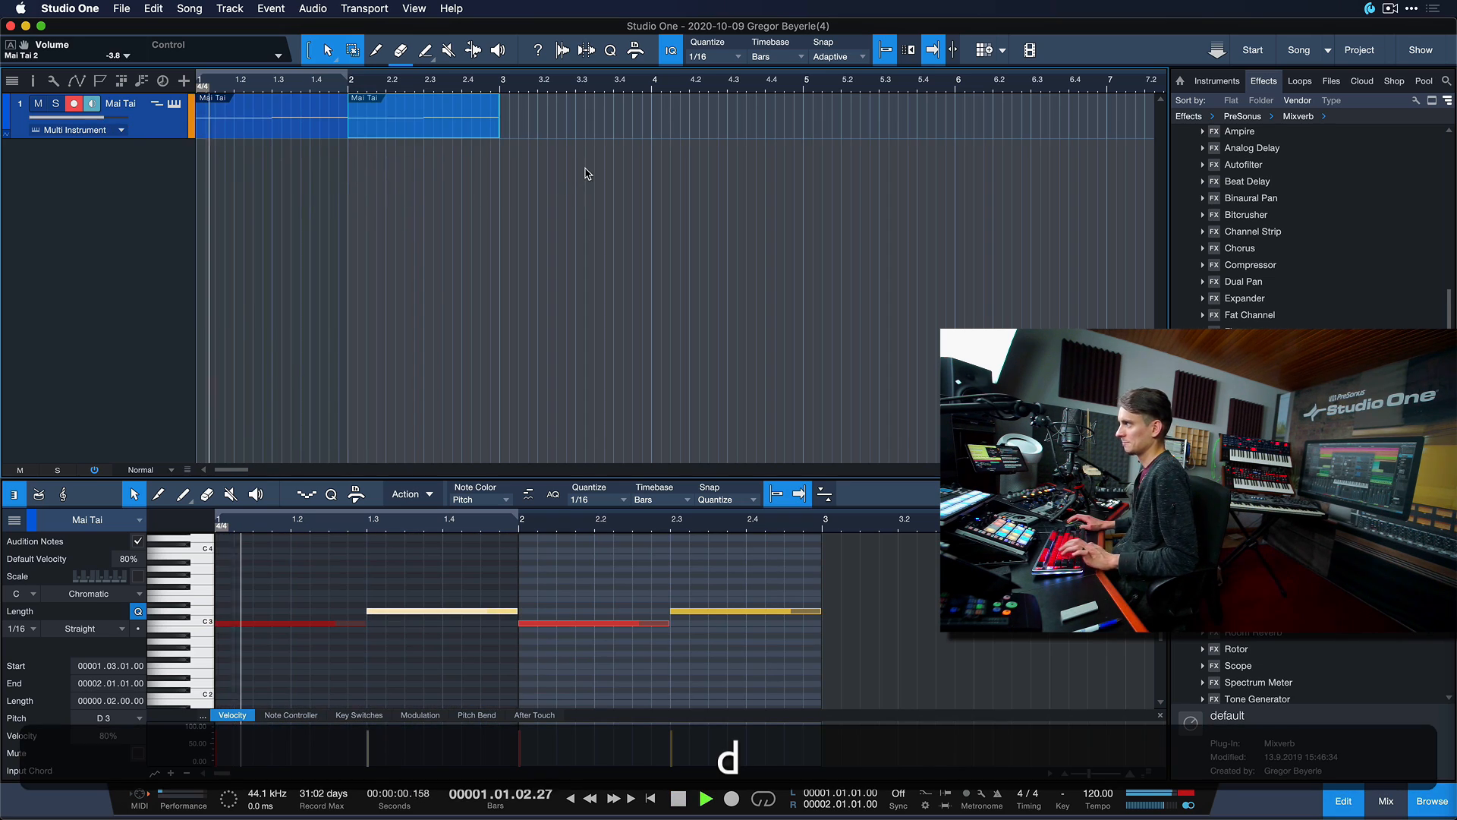
left_click_drag(576, 172, 255, 84)
key("g")
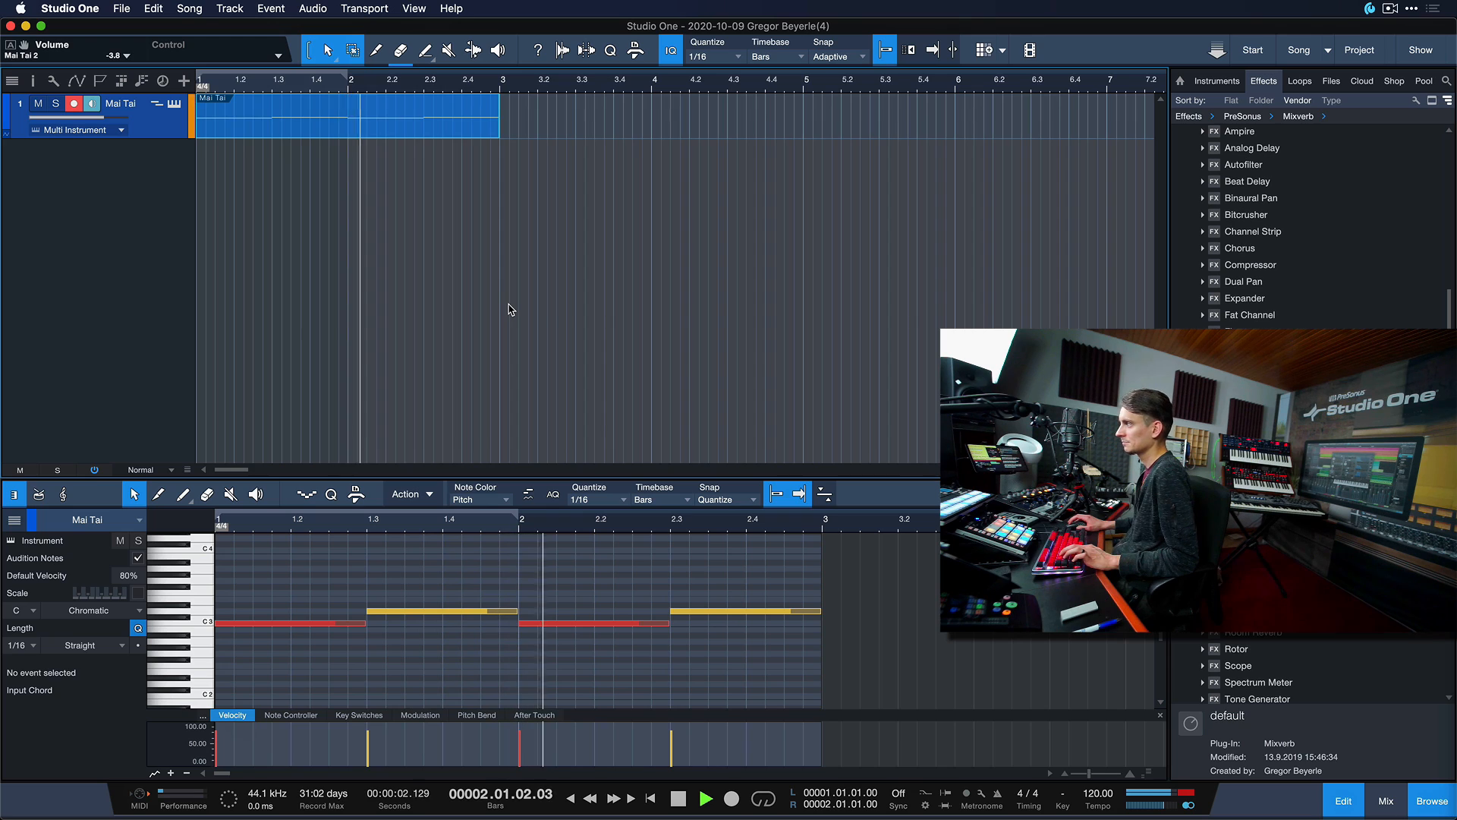
key("w")
left_click(485, 287)
key("space")
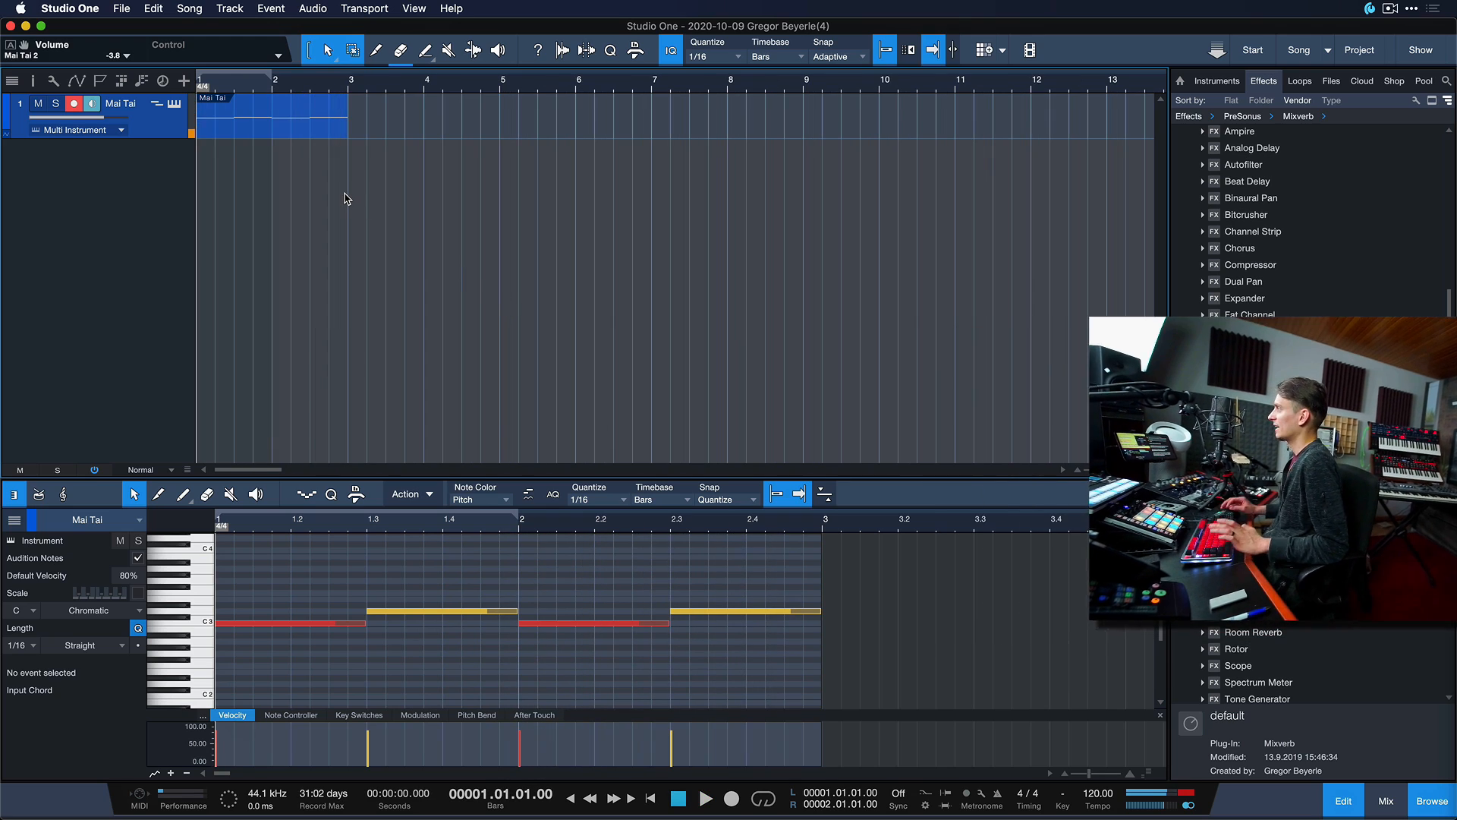
Step: Export the merged part as a musicloop to the Ideas folder on the Desktop and preview Mai Tai(2).musicloop
key("f")
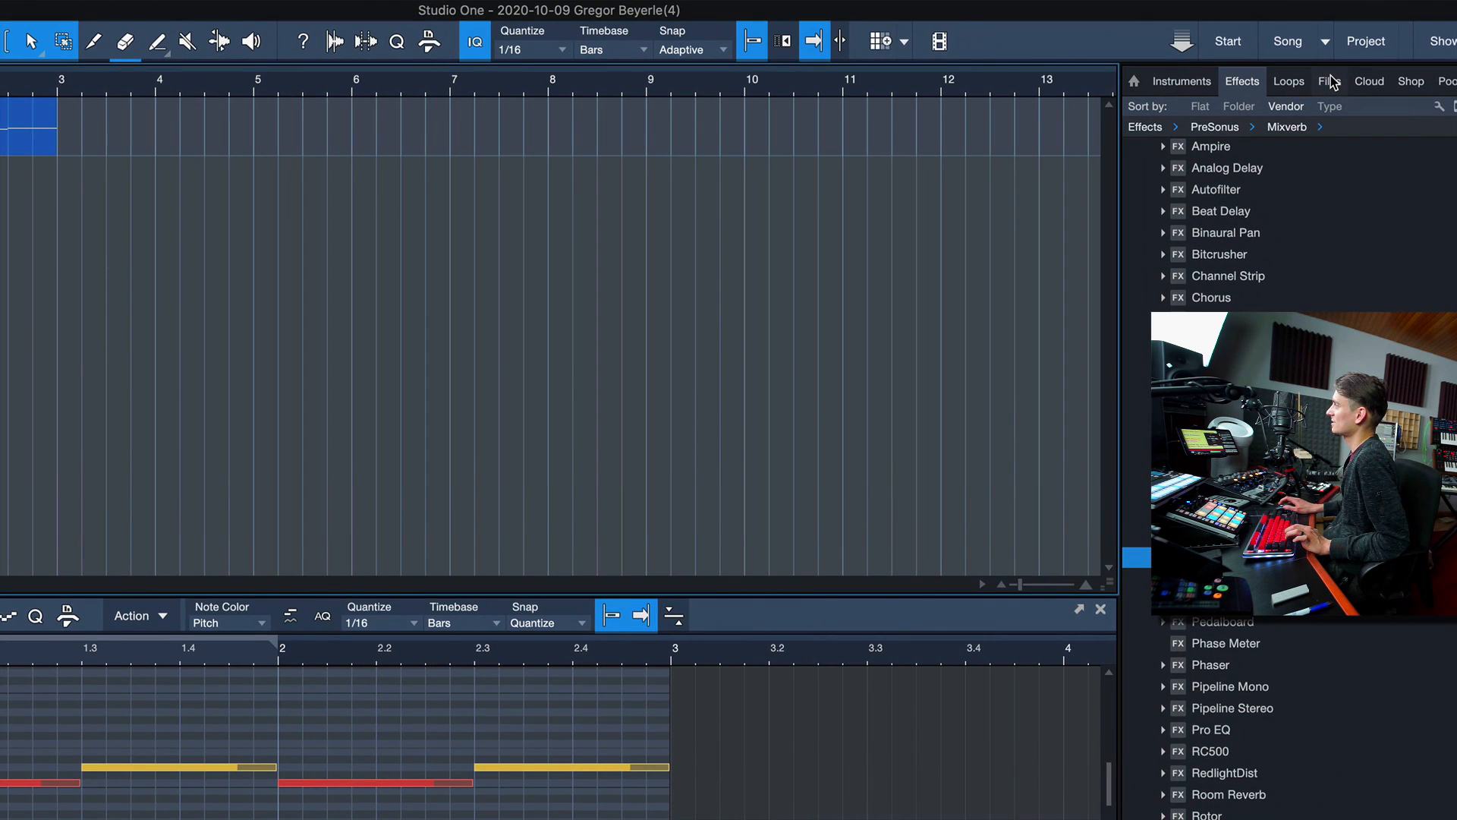
left_click(1336, 82)
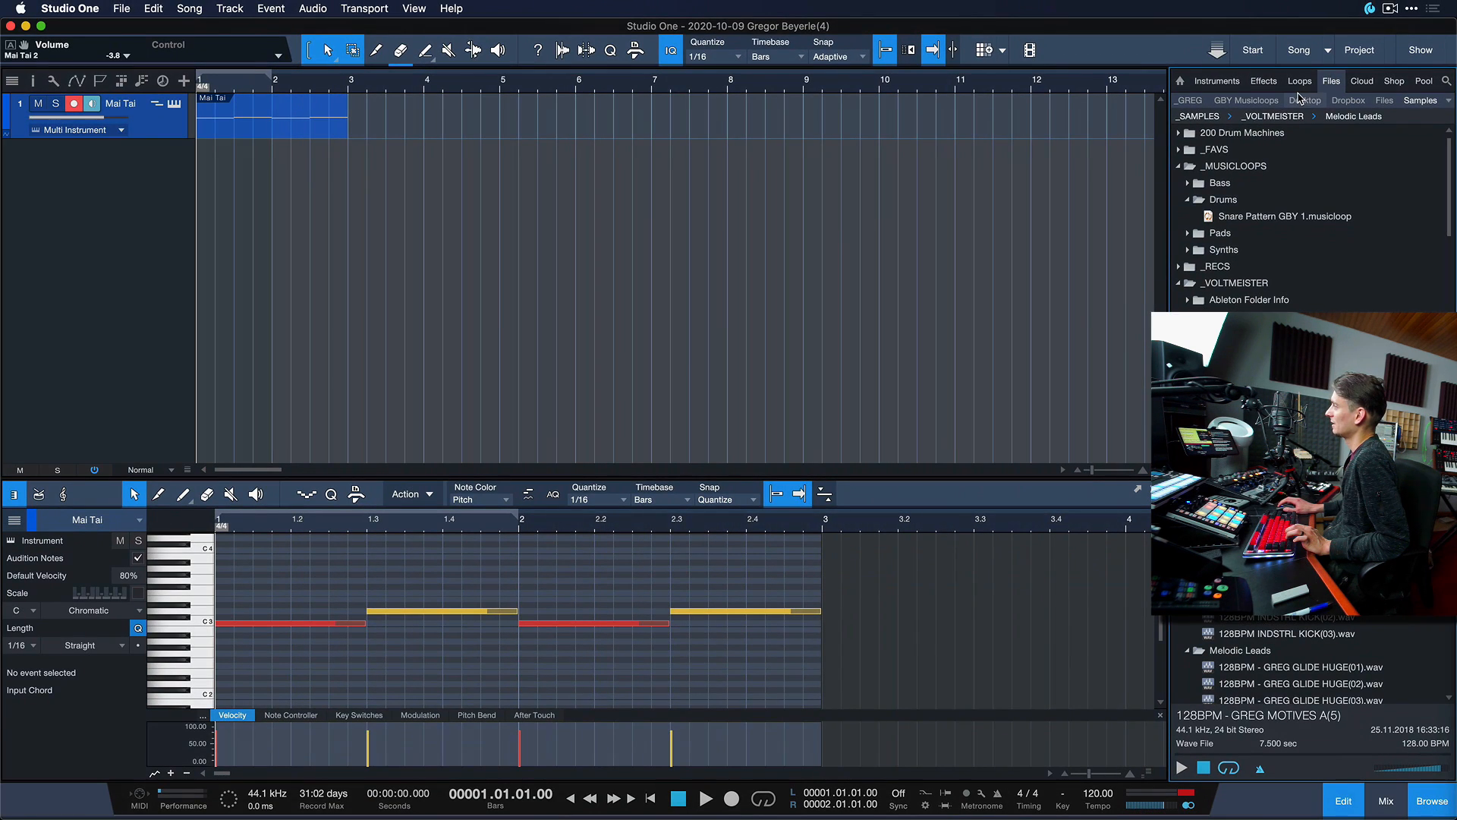
left_click(1299, 97)
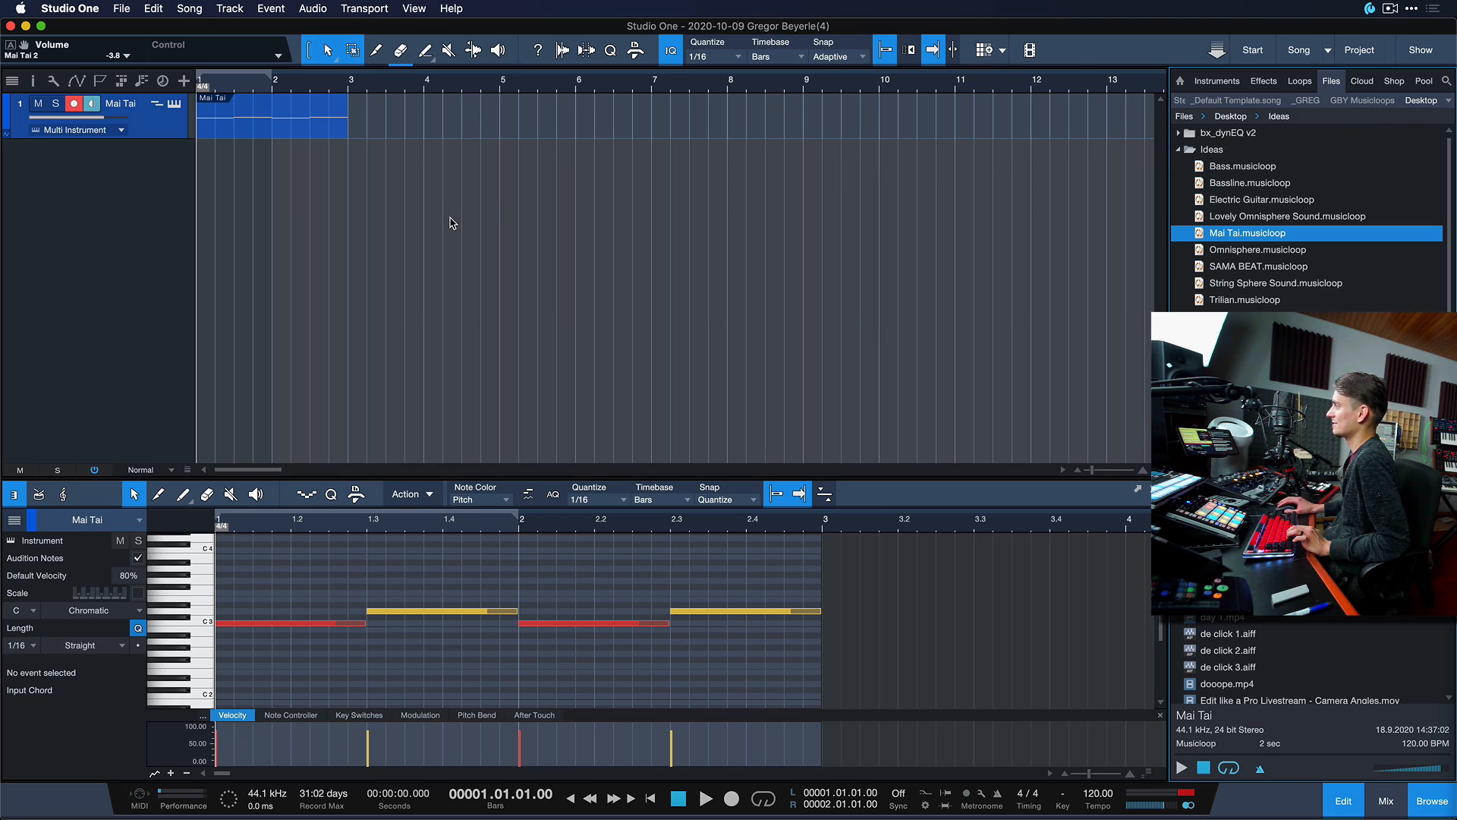
key("z")
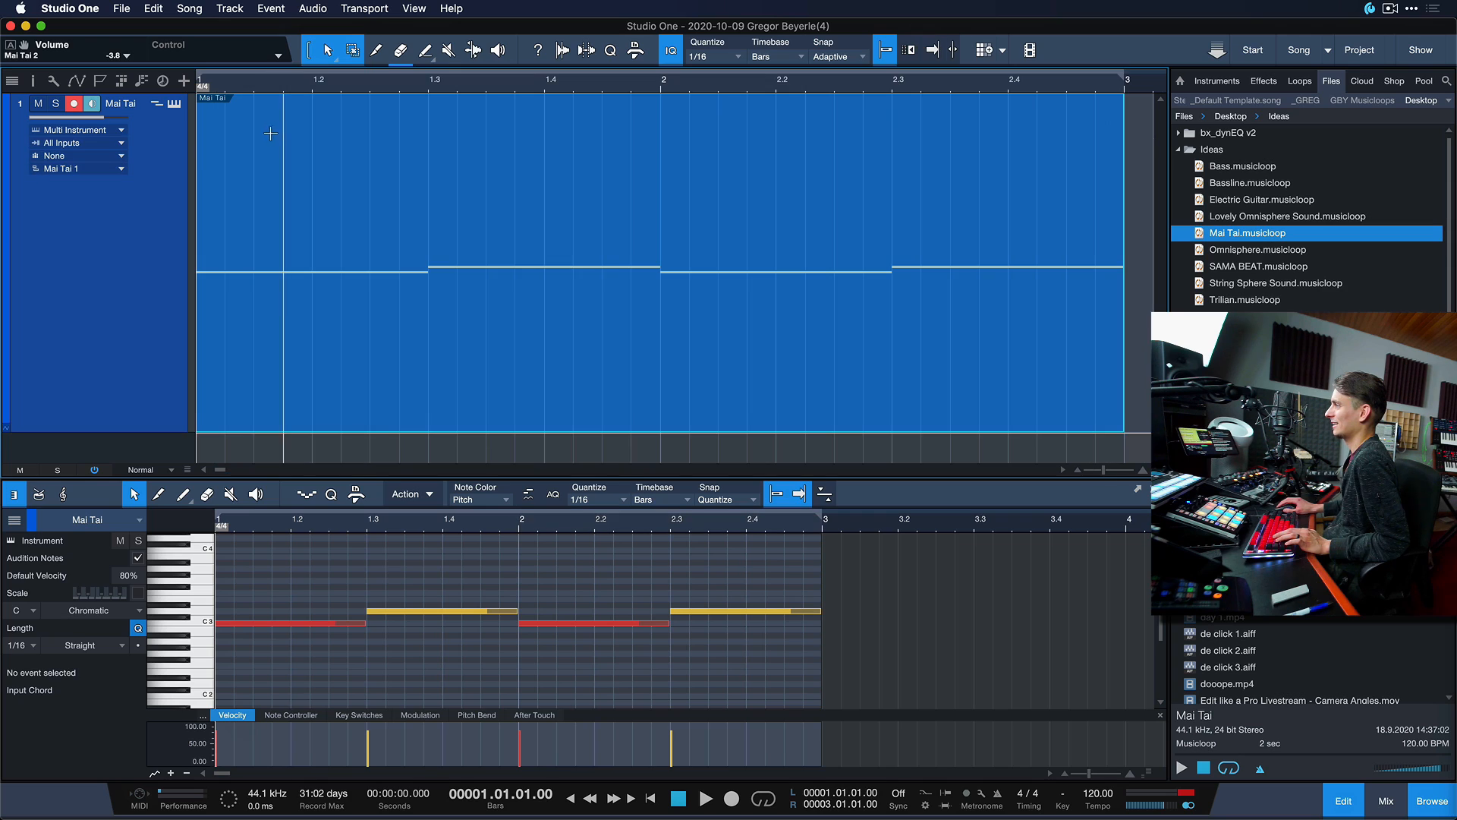
left_click_drag(472, 378, 1203, 147)
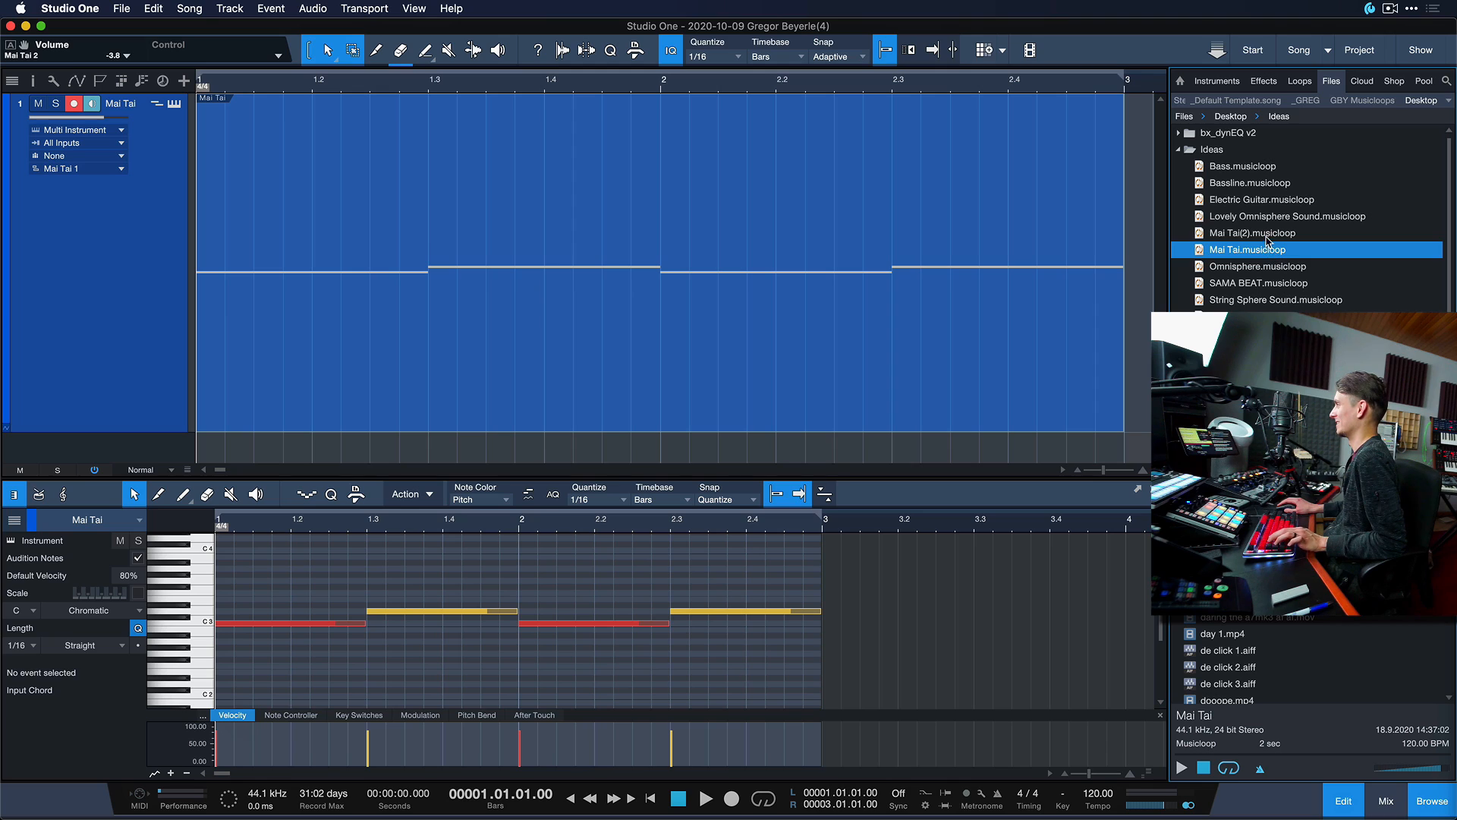
left_click(1266, 235)
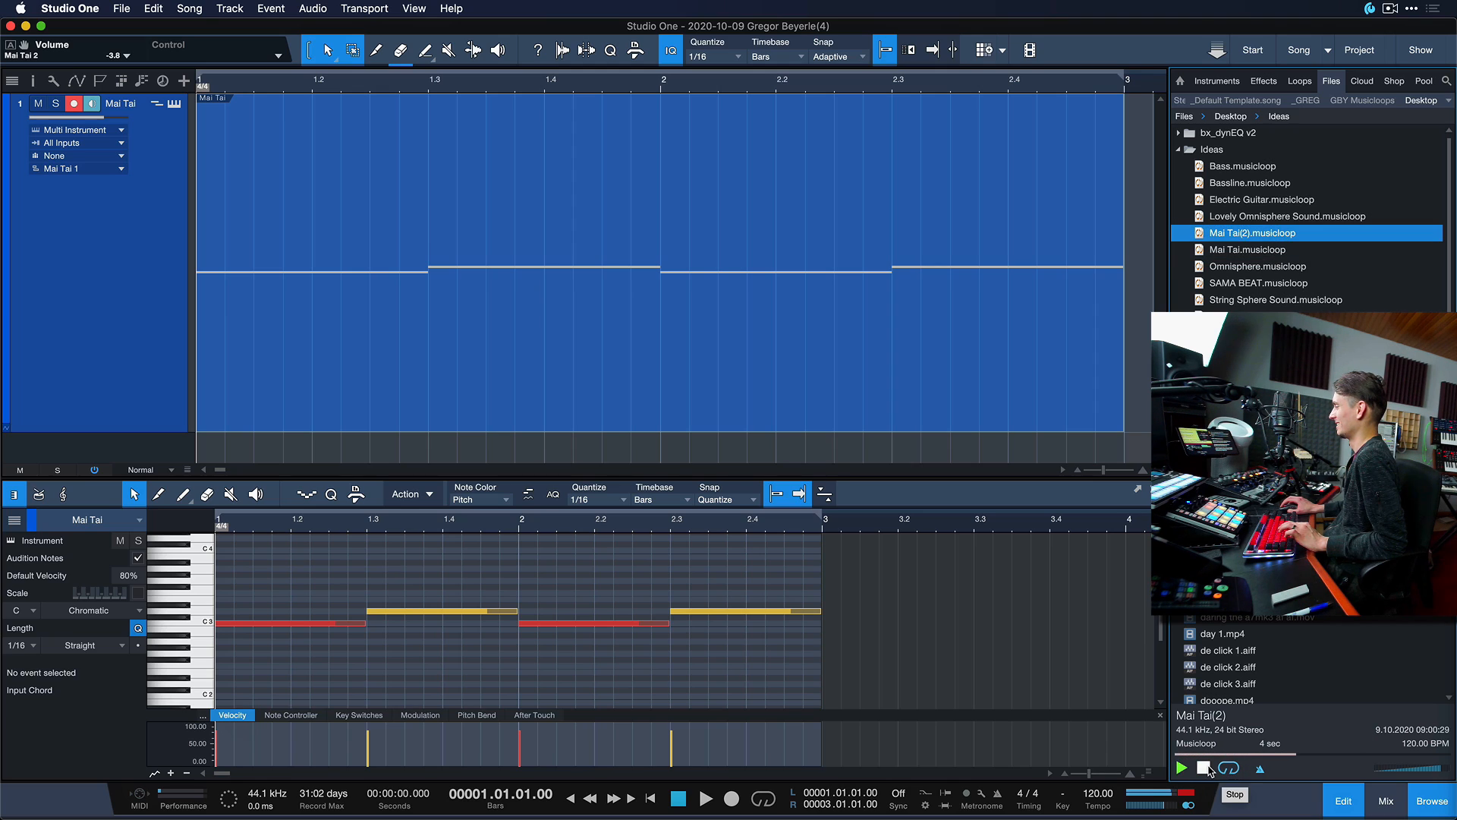
left_click(1205, 768)
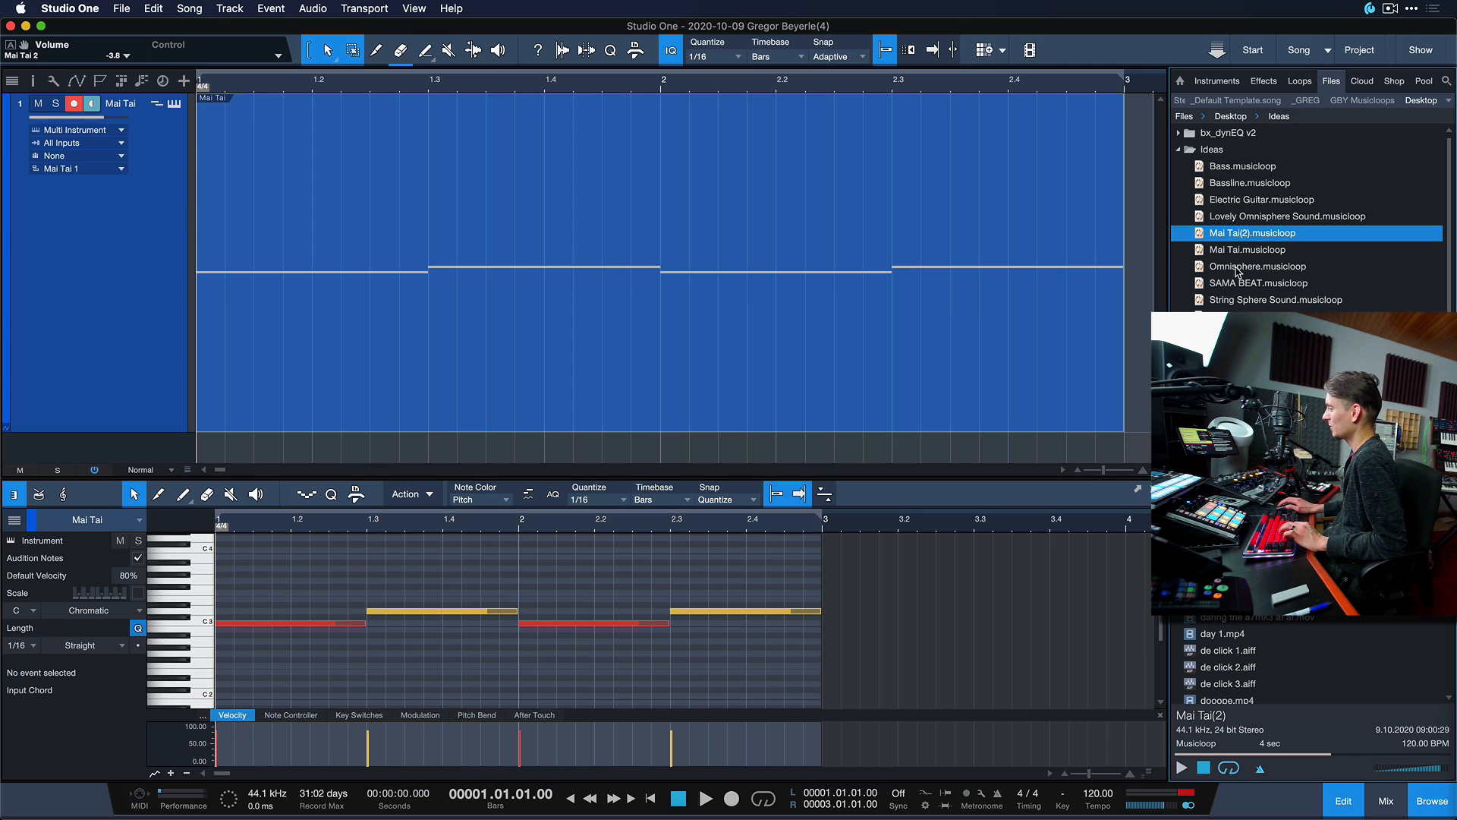
Step: Create a new song from the Empty Song template with its default settings
key("super+n")
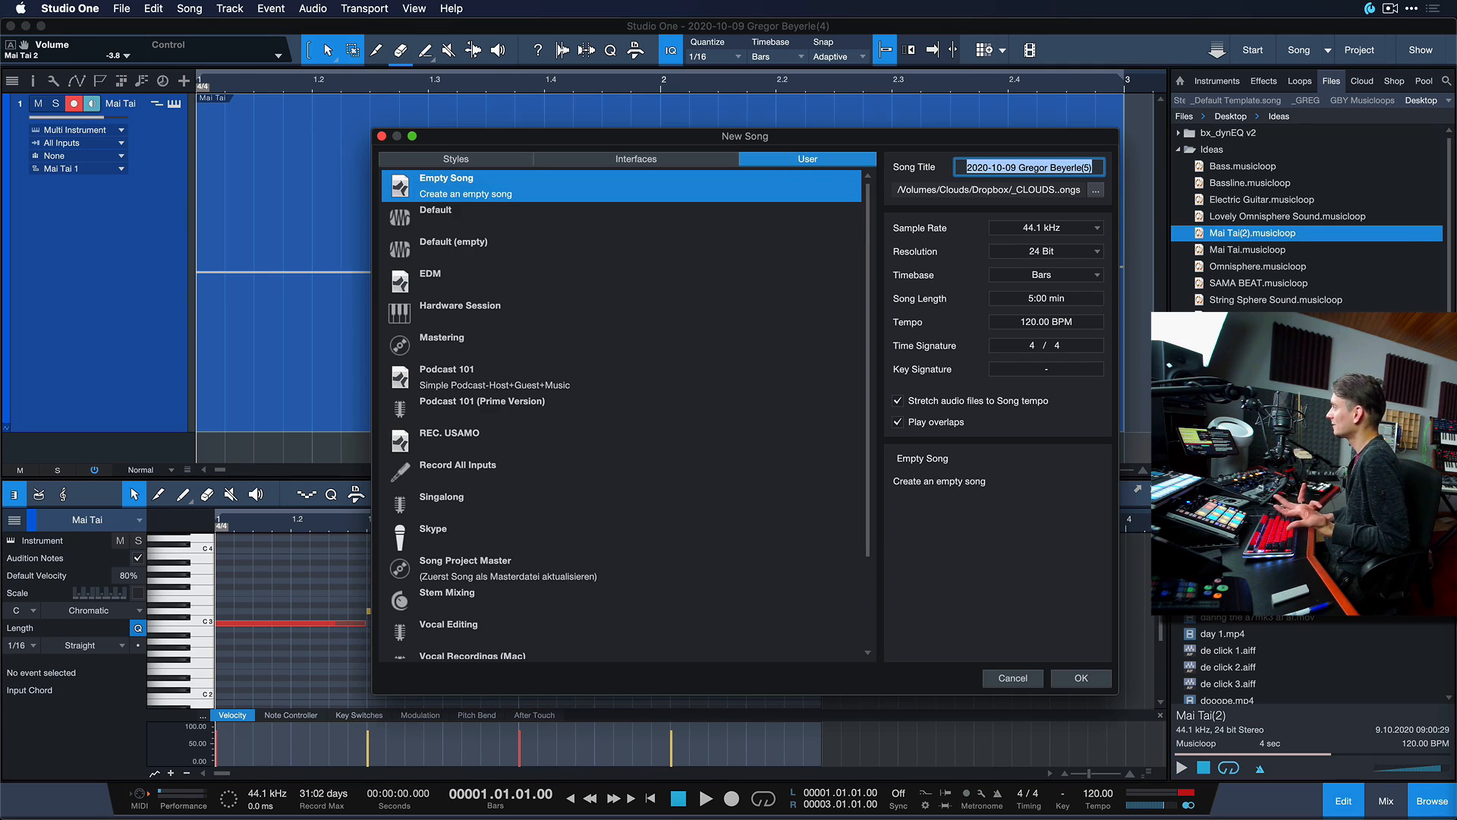
key("Return")
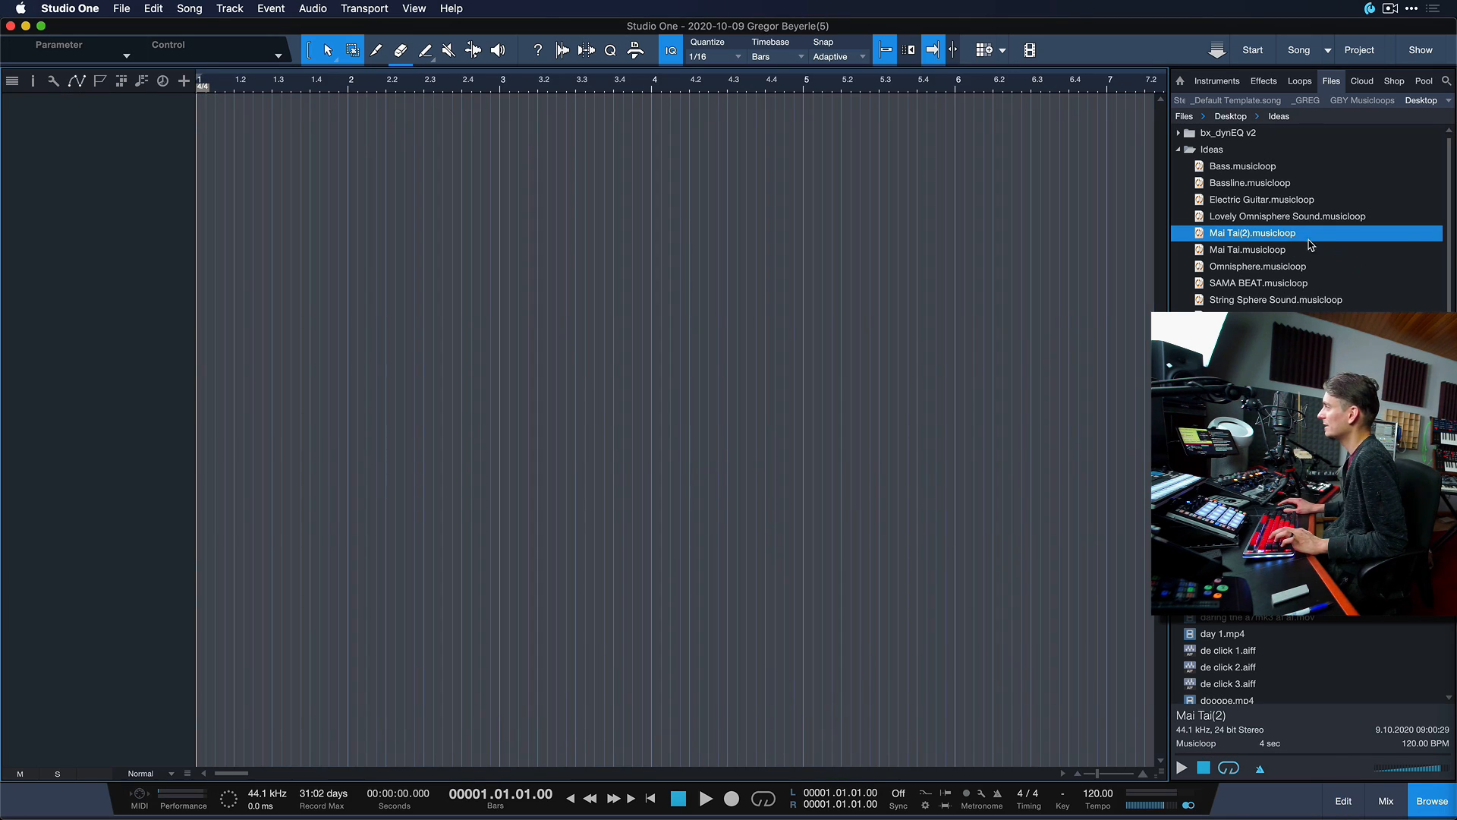
Step: Preview Mai Tai(2).musicloop at a song tempo of 90 BPM
left_click(1298, 238)
key("space")
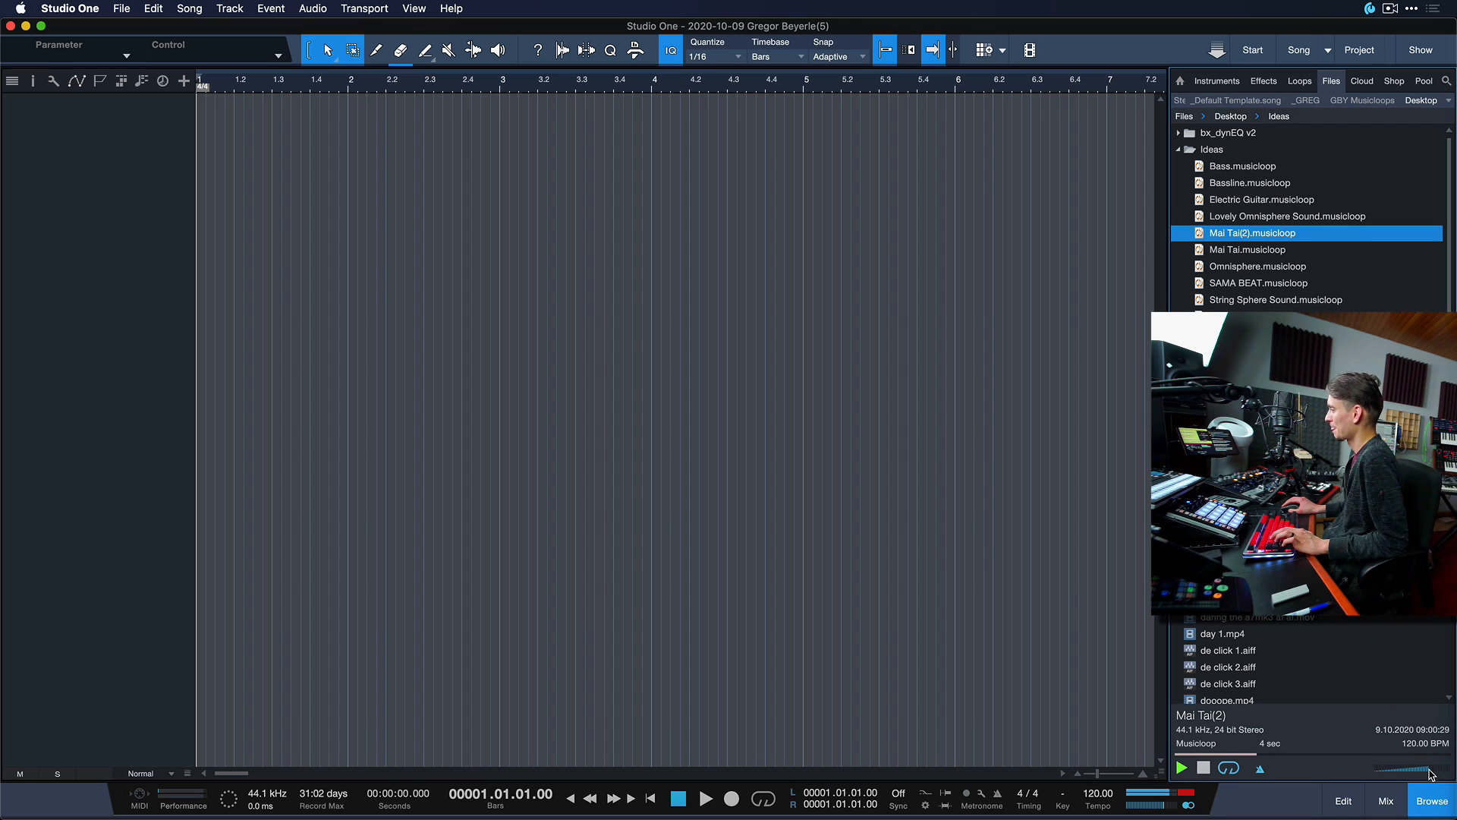
double_click(1098, 795)
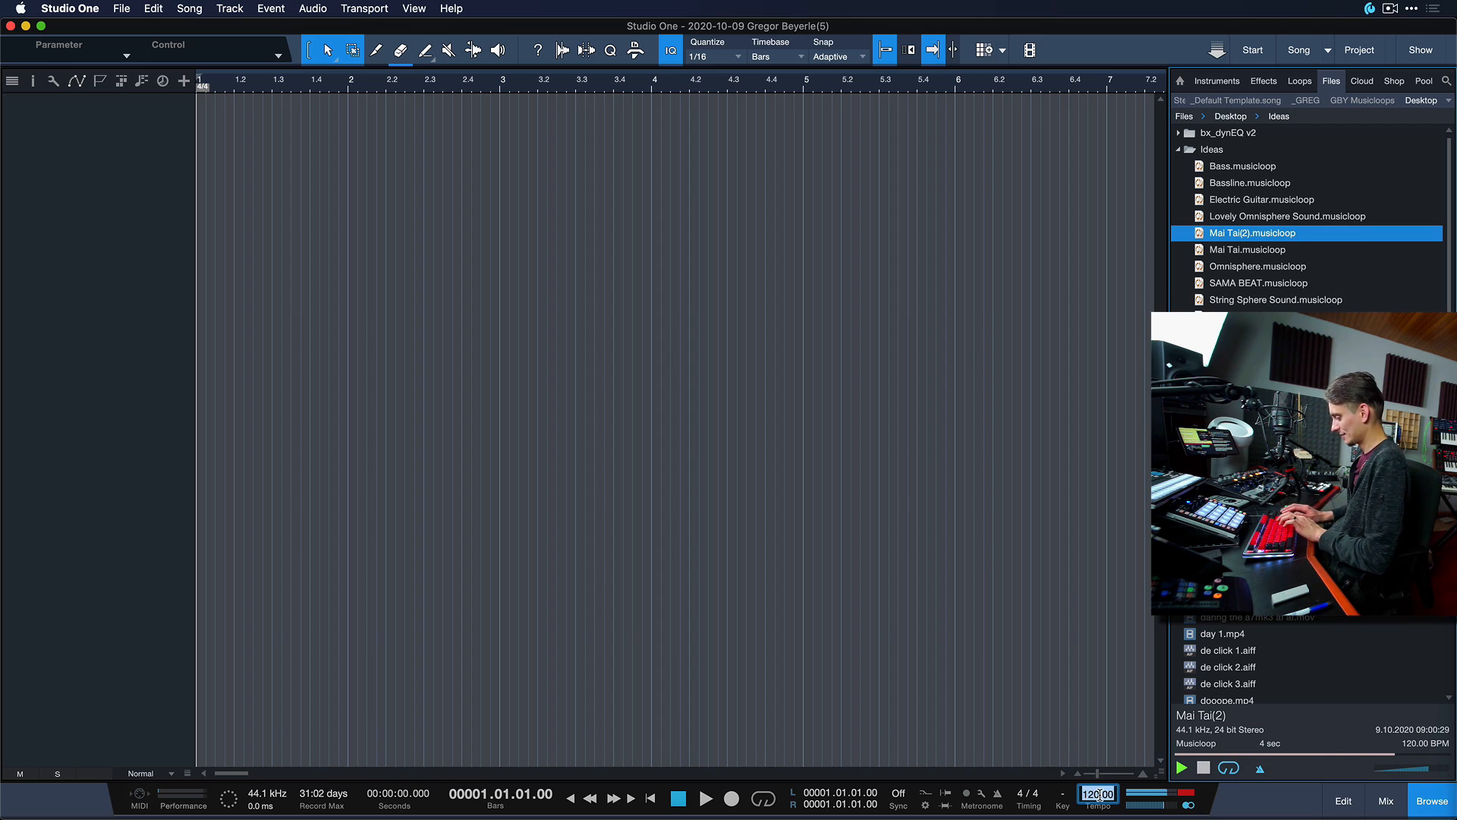
type("90")
key("Return")
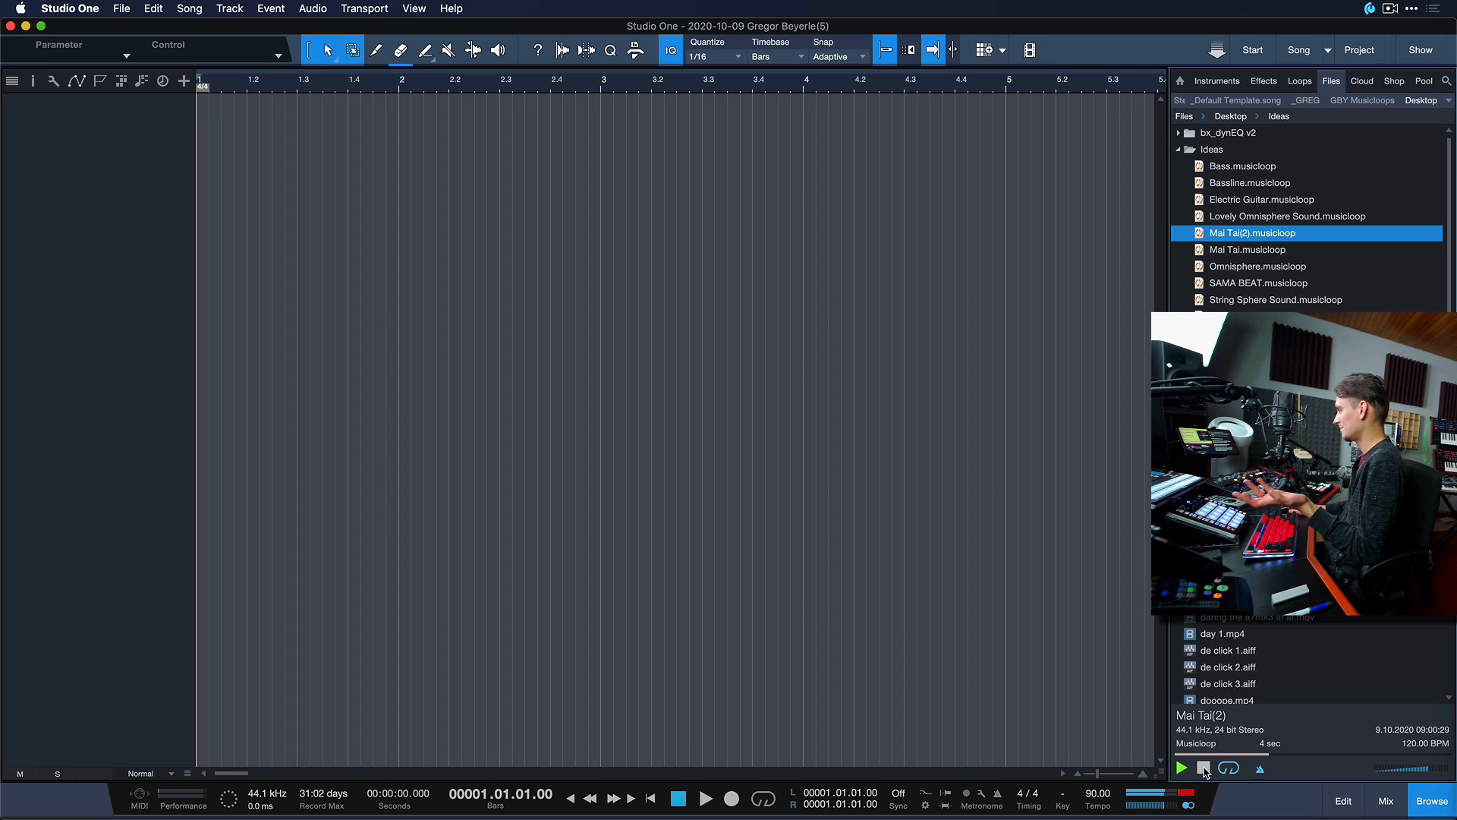
left_click(1204, 768)
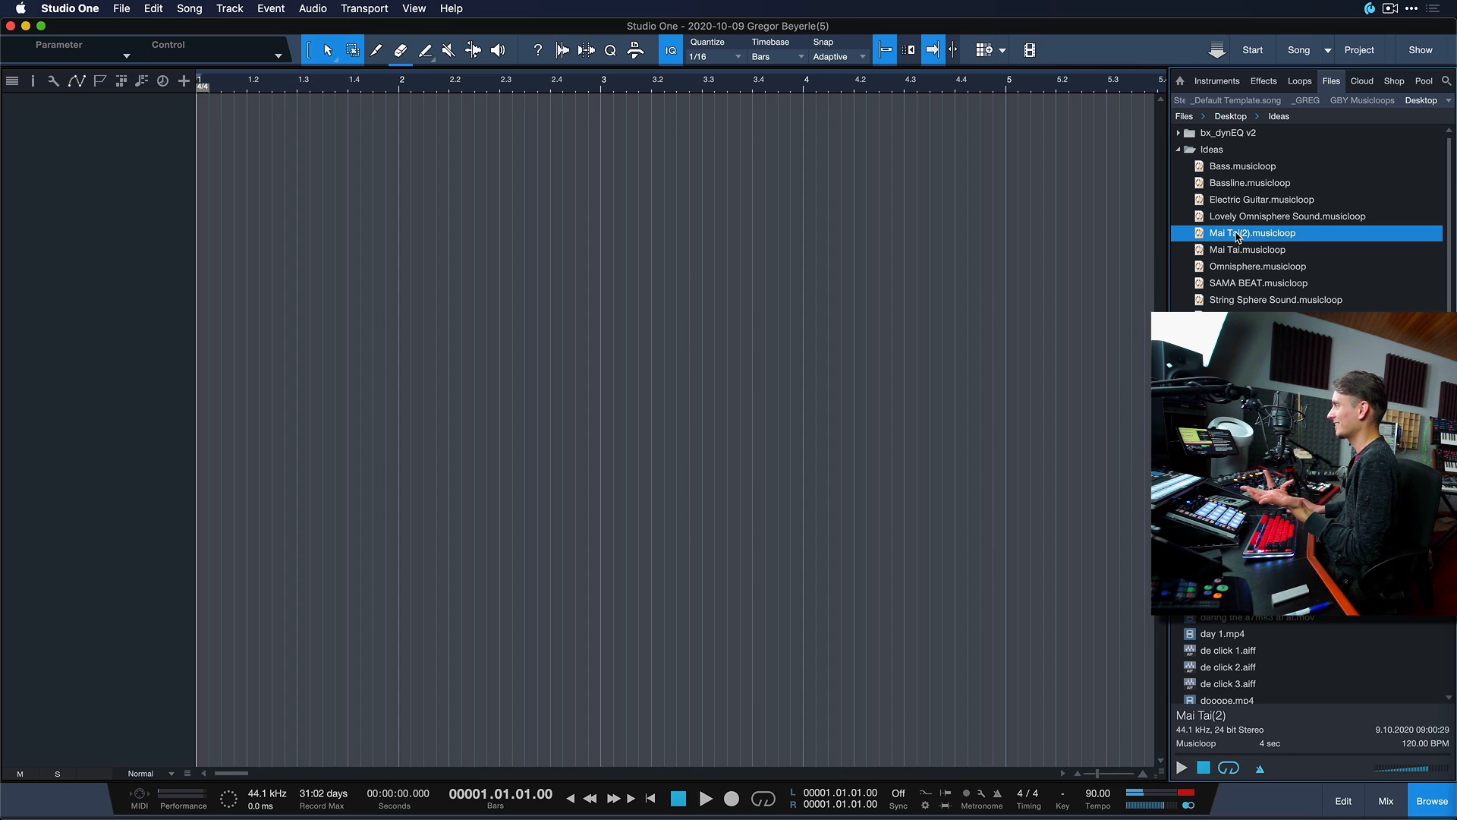
Step: Add Mai Tai(2).musicloop to the arrangement and place its part at the start of bar 1
left_click_drag(1238, 236, 597, 190)
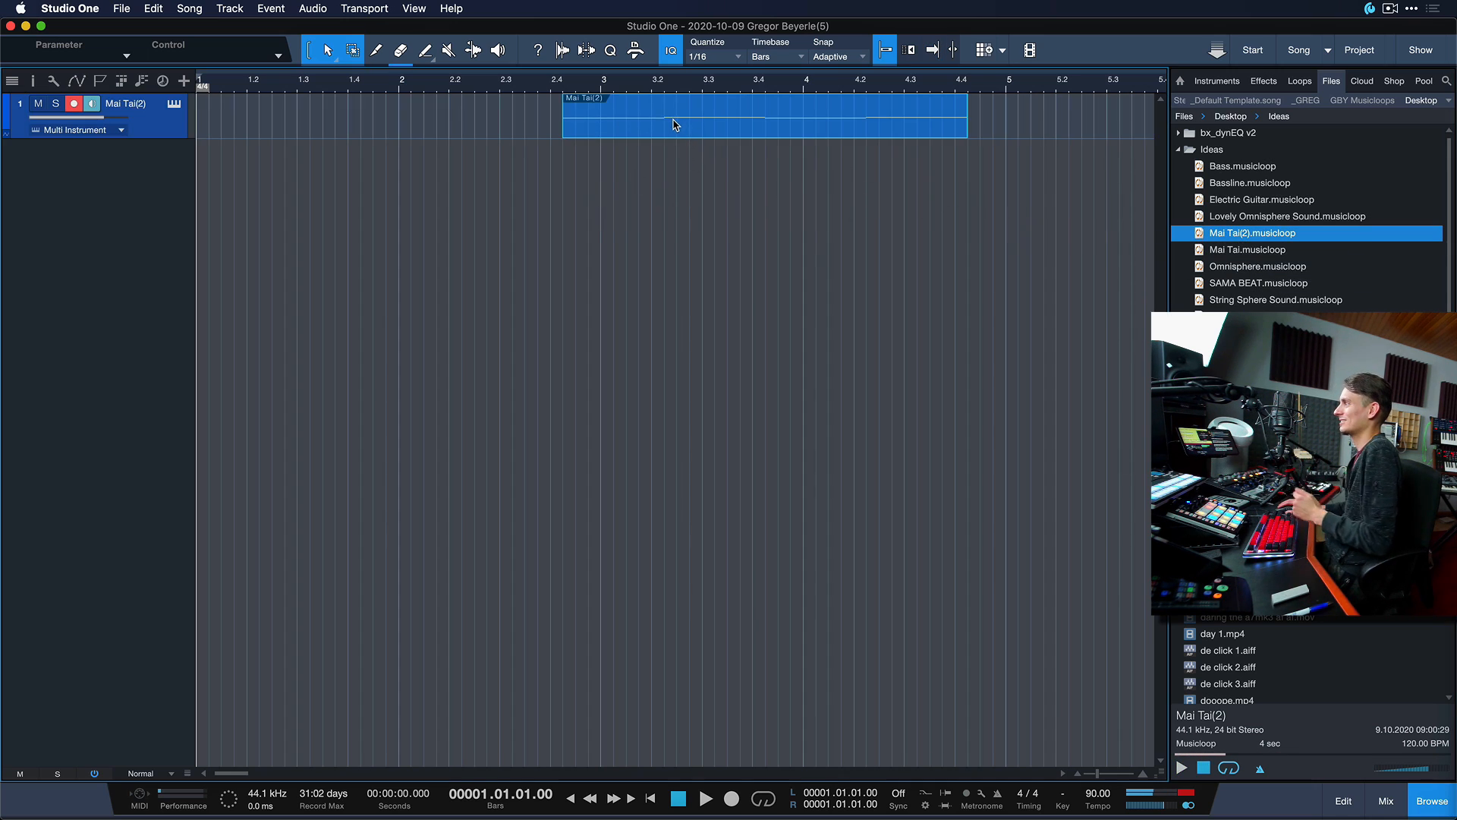
left_click_drag(675, 125, 310, 126)
key("w")
Step: Inspect the imported Multi Instrument's Mai Tai layers, the Mixverb insert of Mai Tai 2 and the Arpeggiator settings
left_click(174, 105)
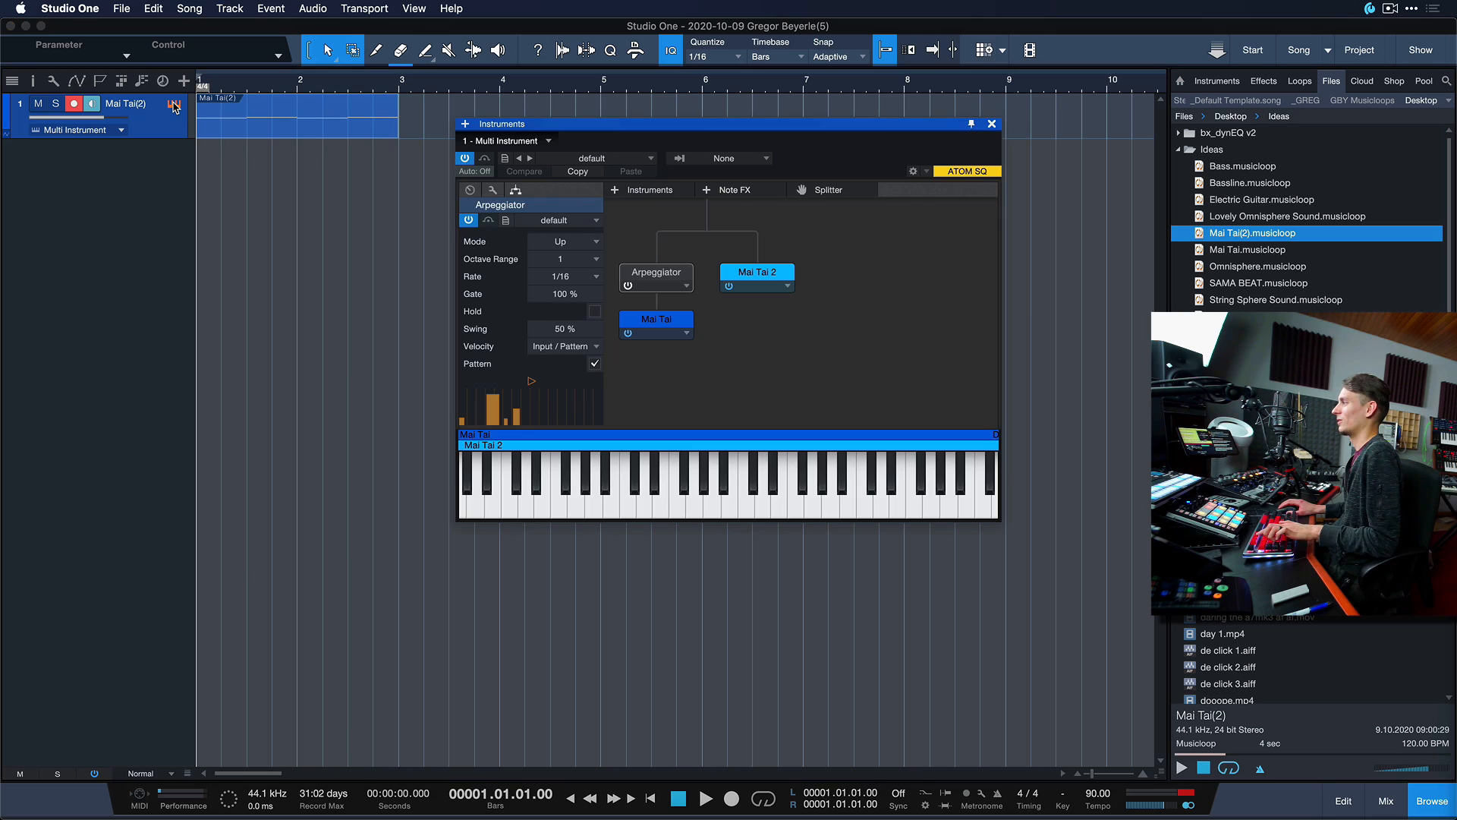
left_click(658, 317)
left_click(765, 278)
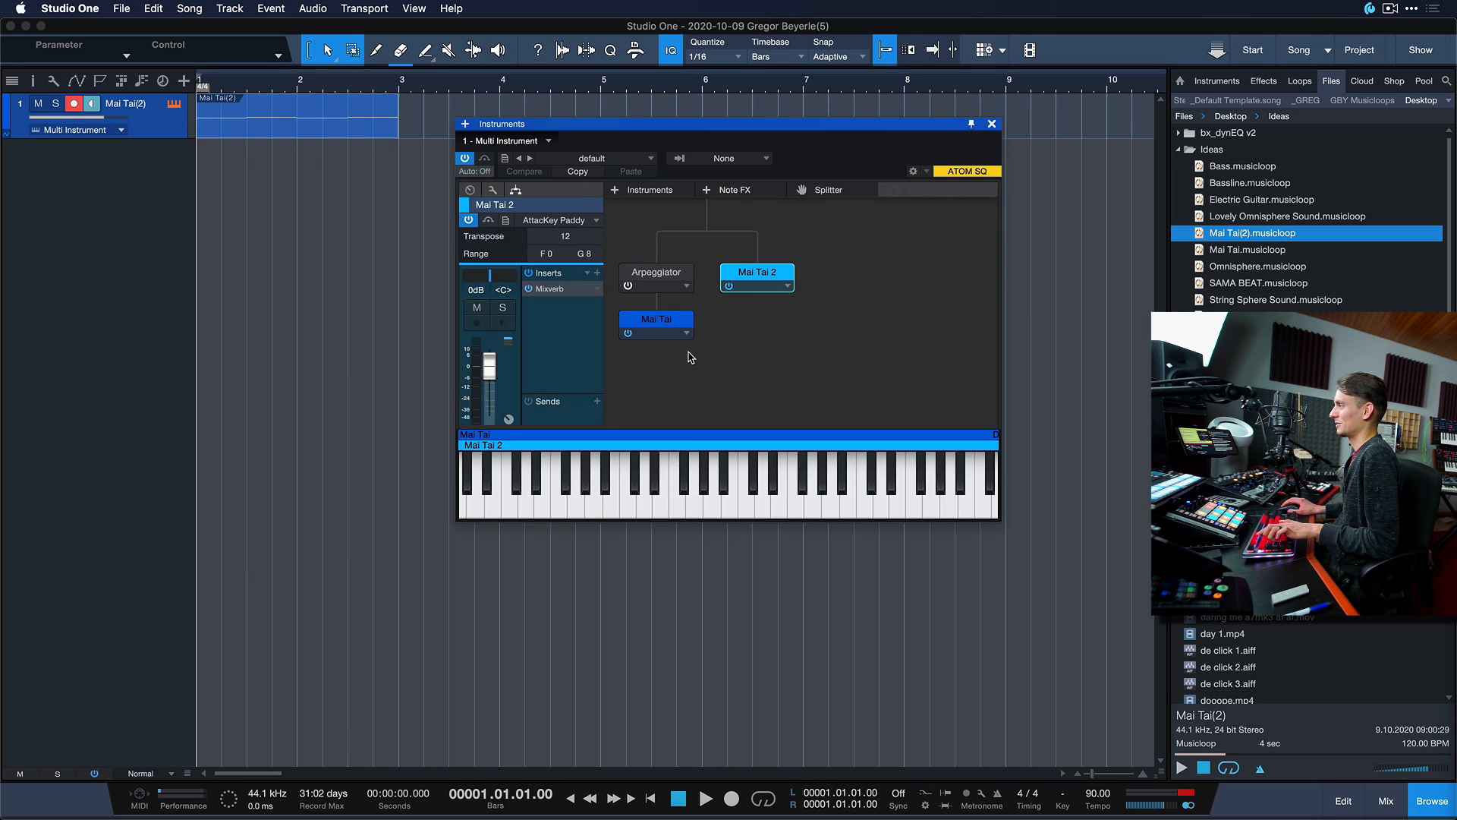
left_click(552, 290)
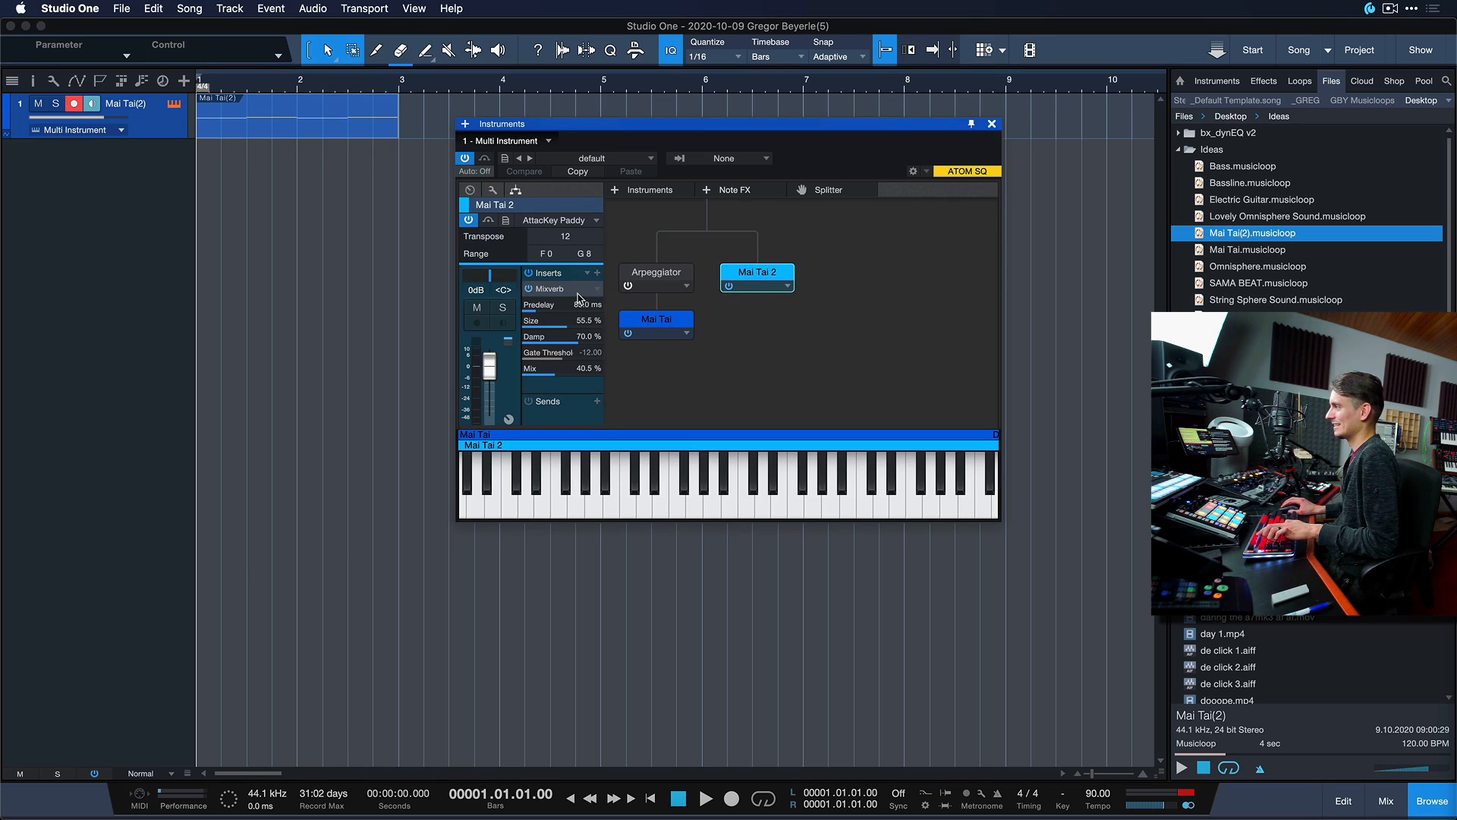
left_click(653, 280)
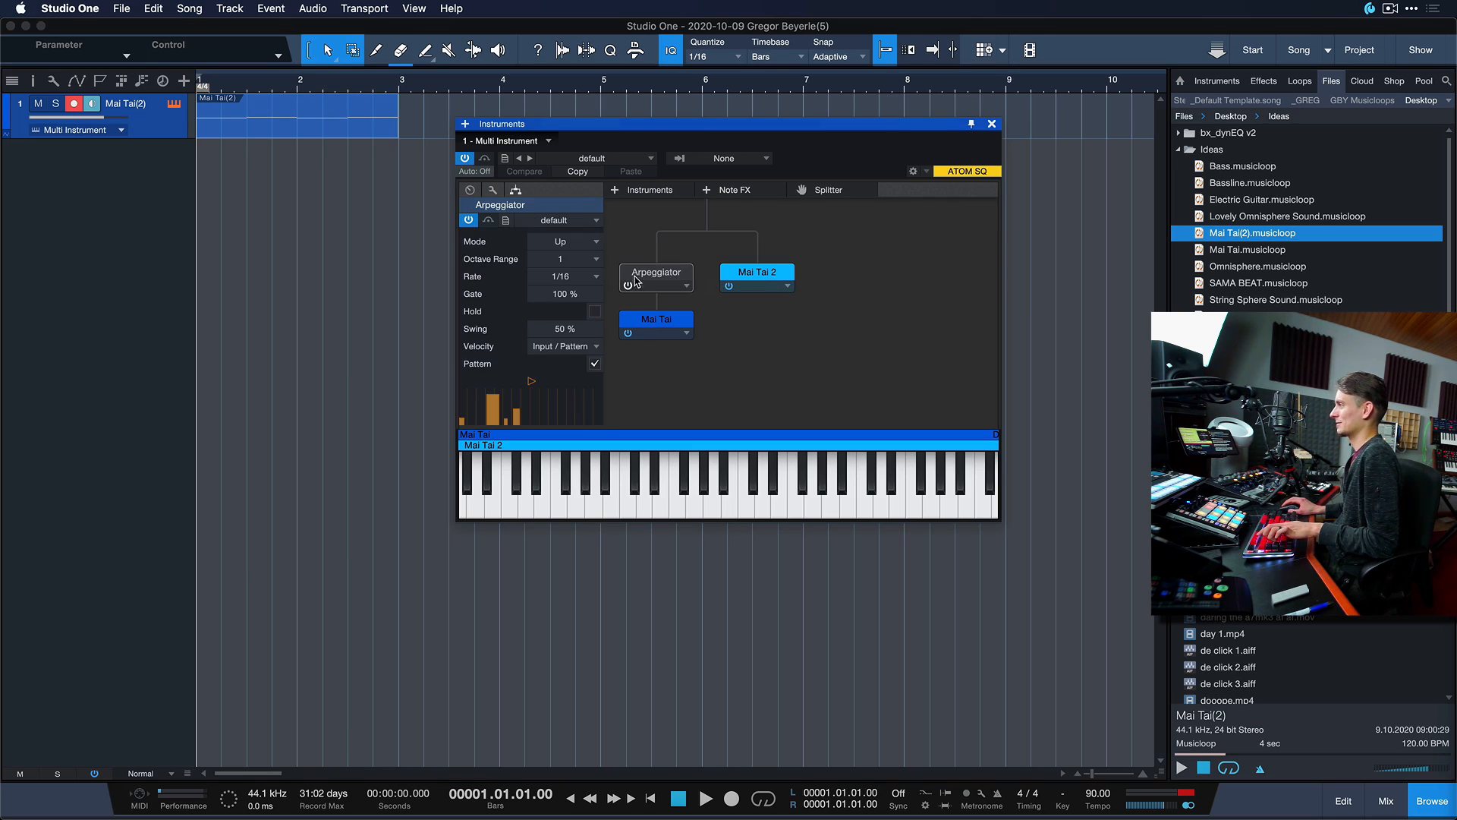
left_click(991, 124)
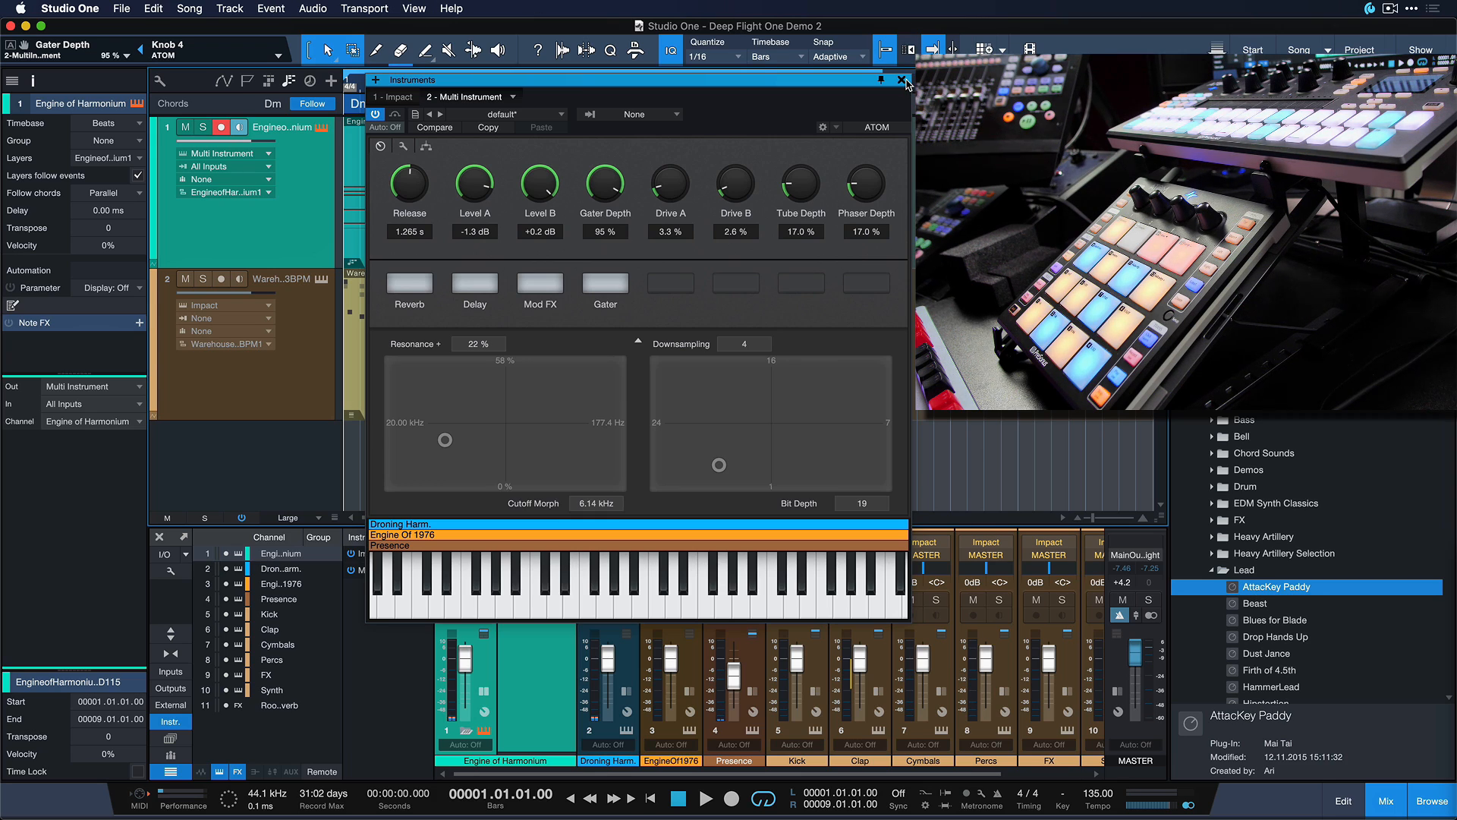
Step: Play the Deep Flight One demo song and assign the Multi Instrument's hardware control to ATOM SQ
key("space")
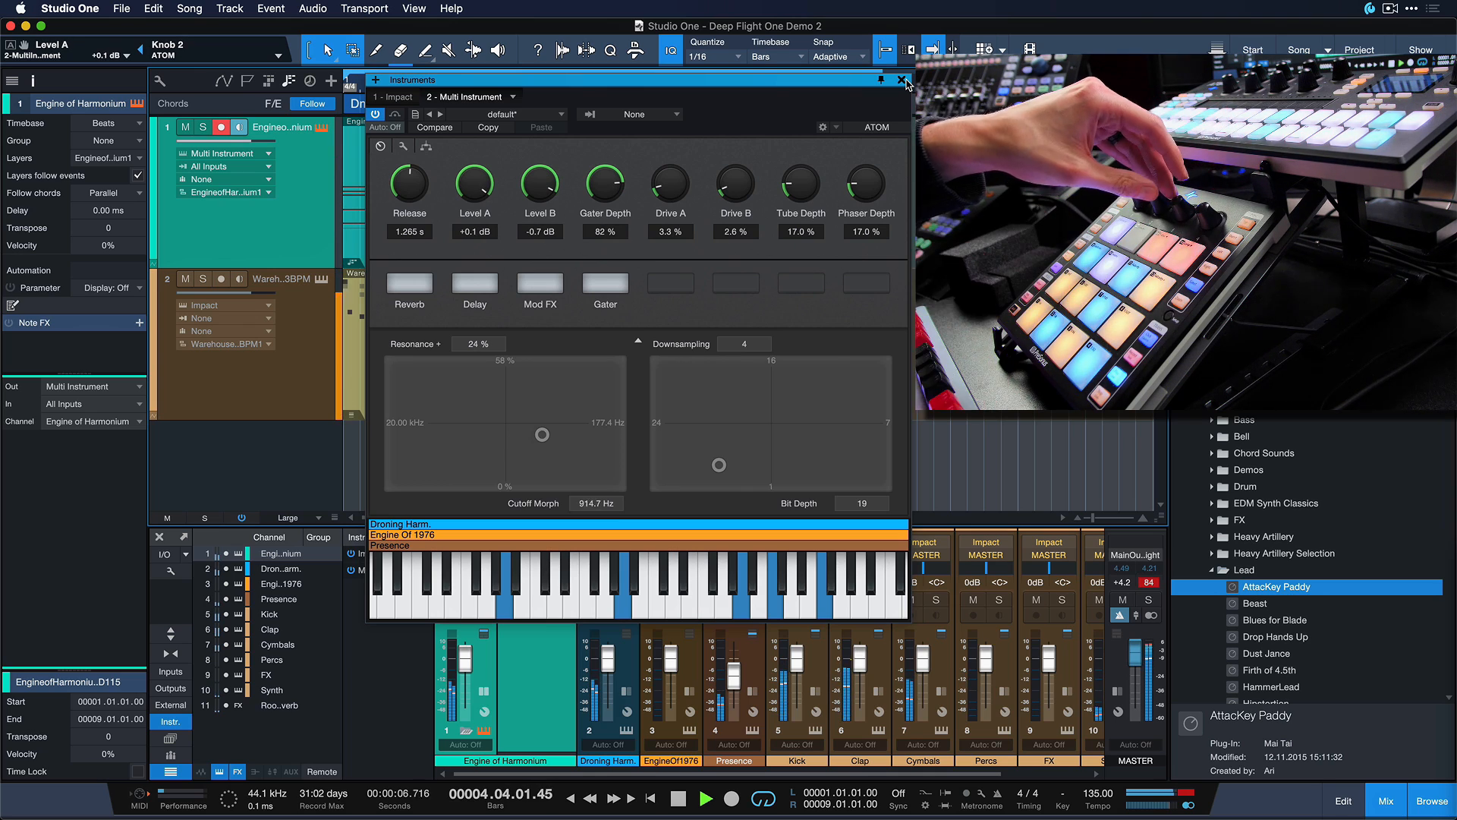
left_click(840, 126)
left_click(850, 155)
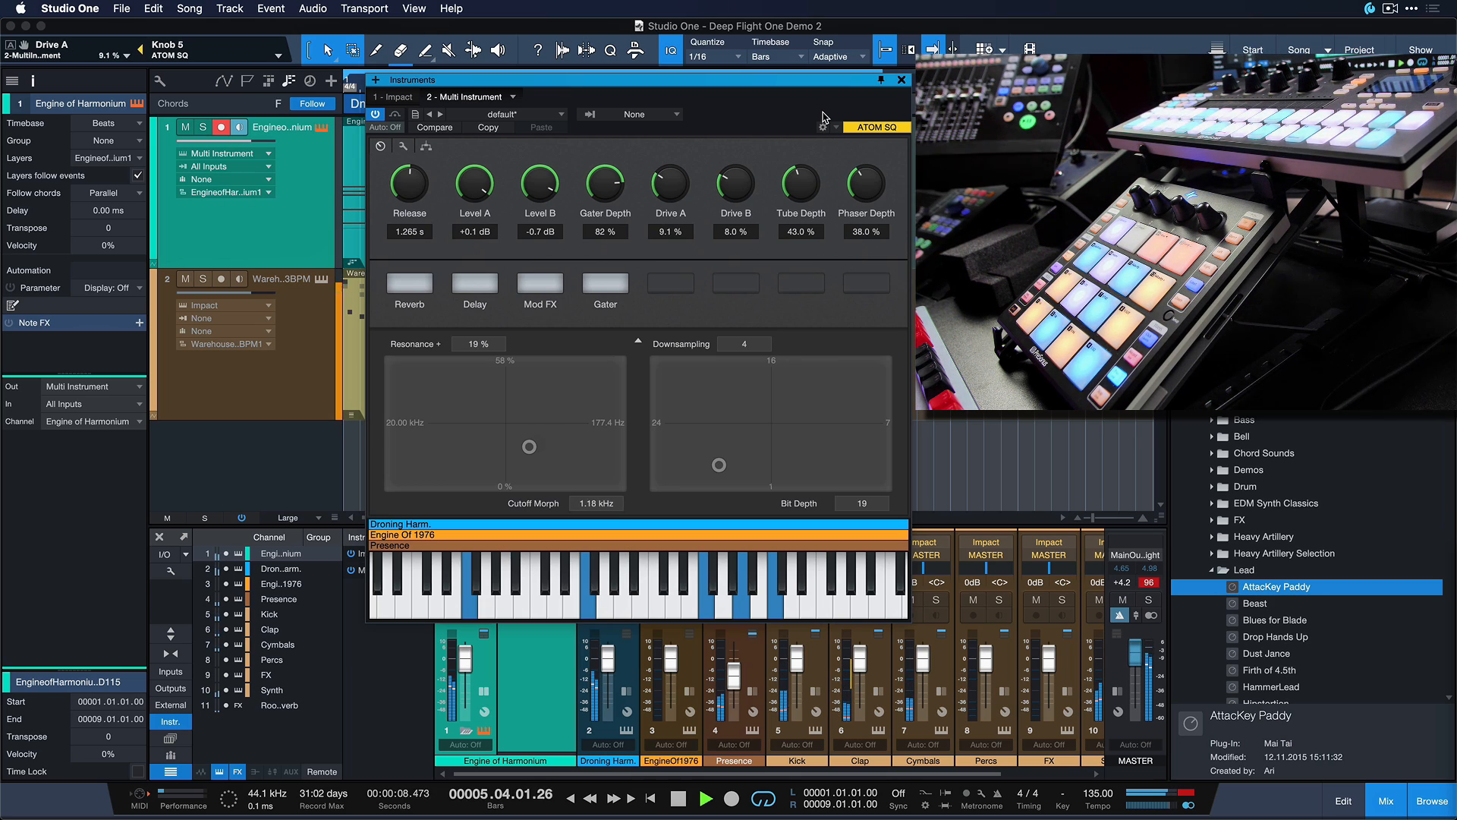
Step: Collapse and re-expand the Engine of Harmonium layer channels in the mixer, with the instrument window closed
left_click(466, 731)
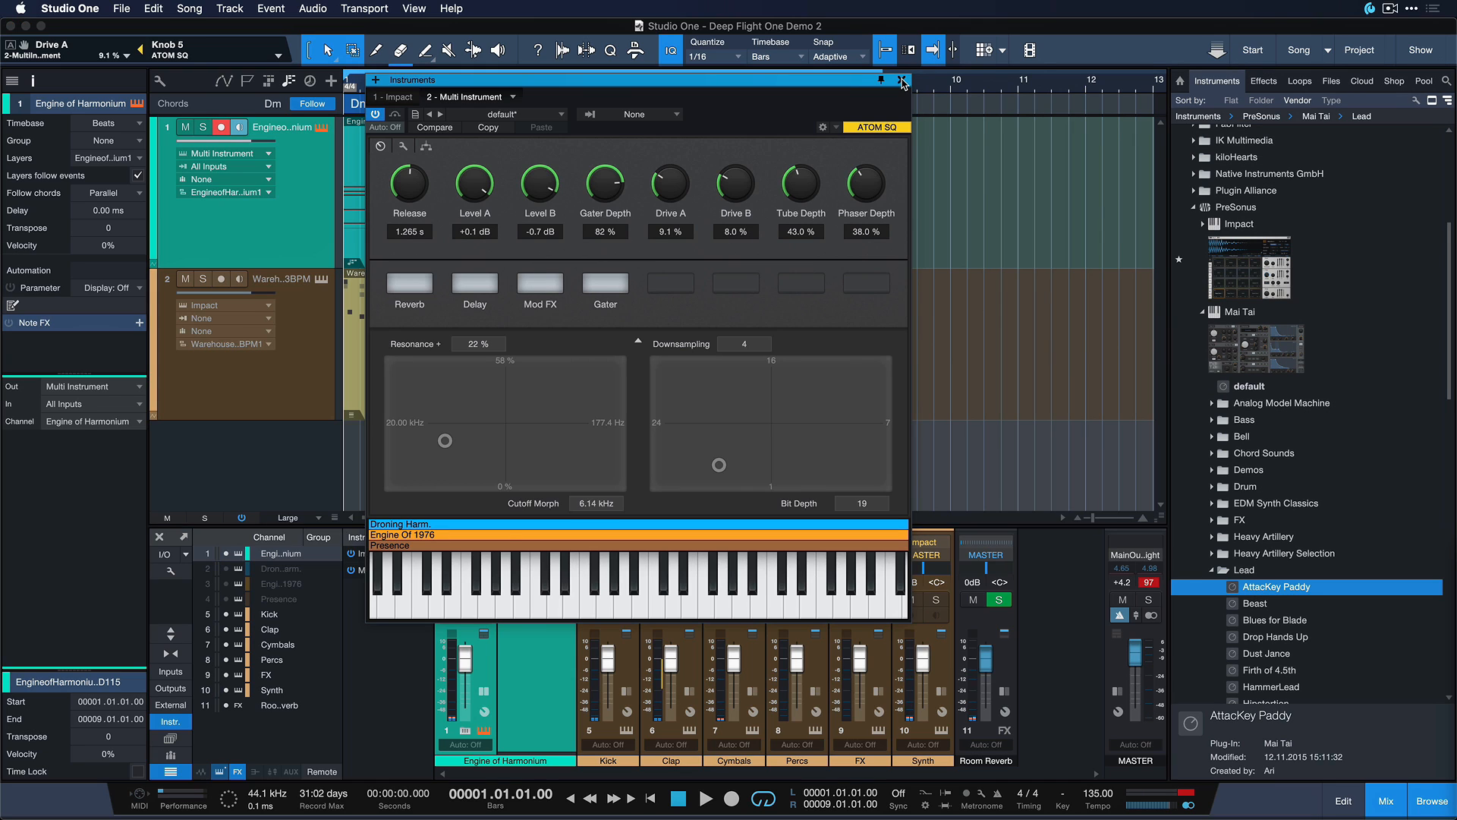
left_click(902, 80)
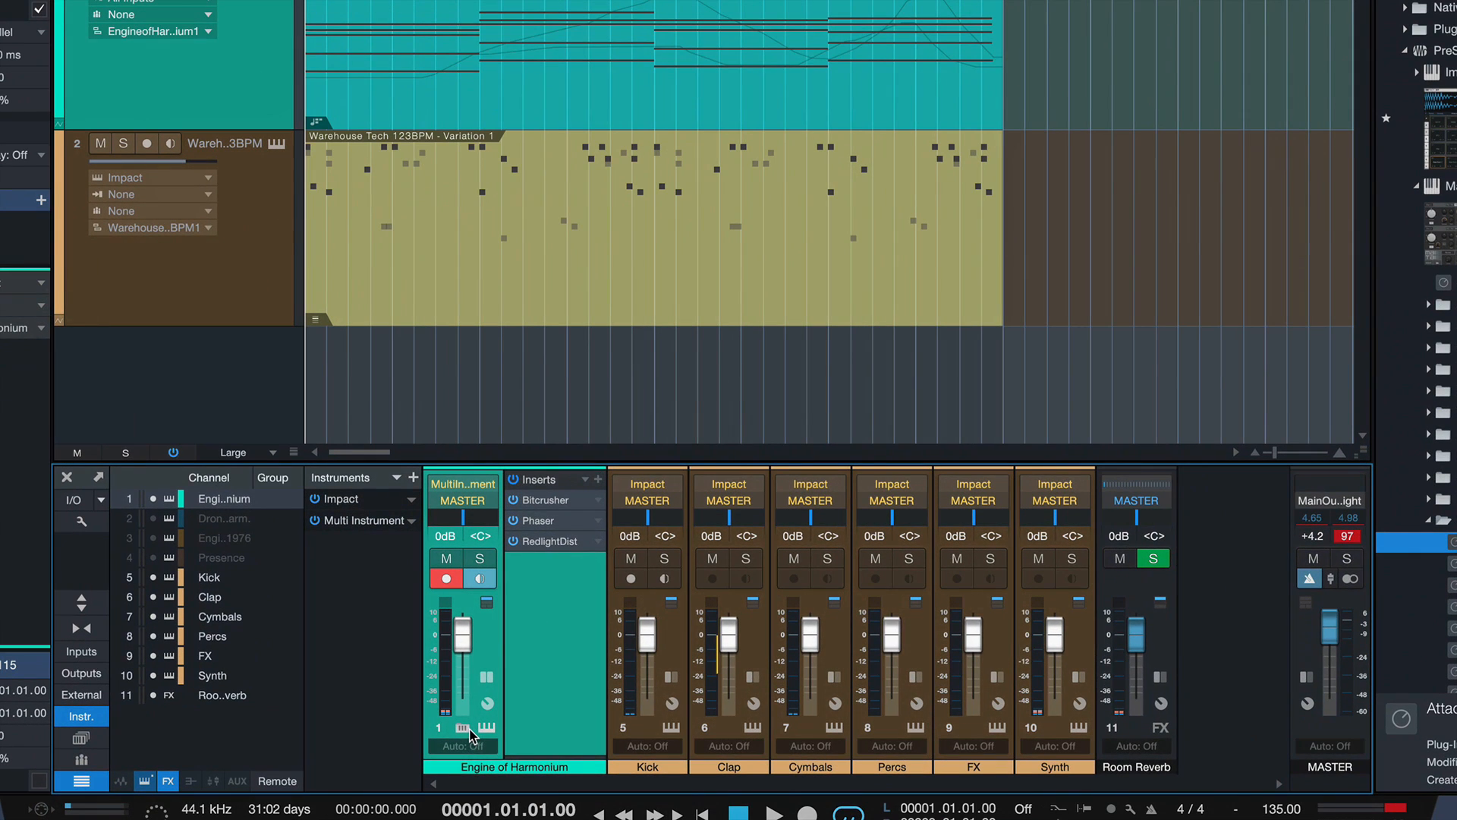
left_click(465, 731)
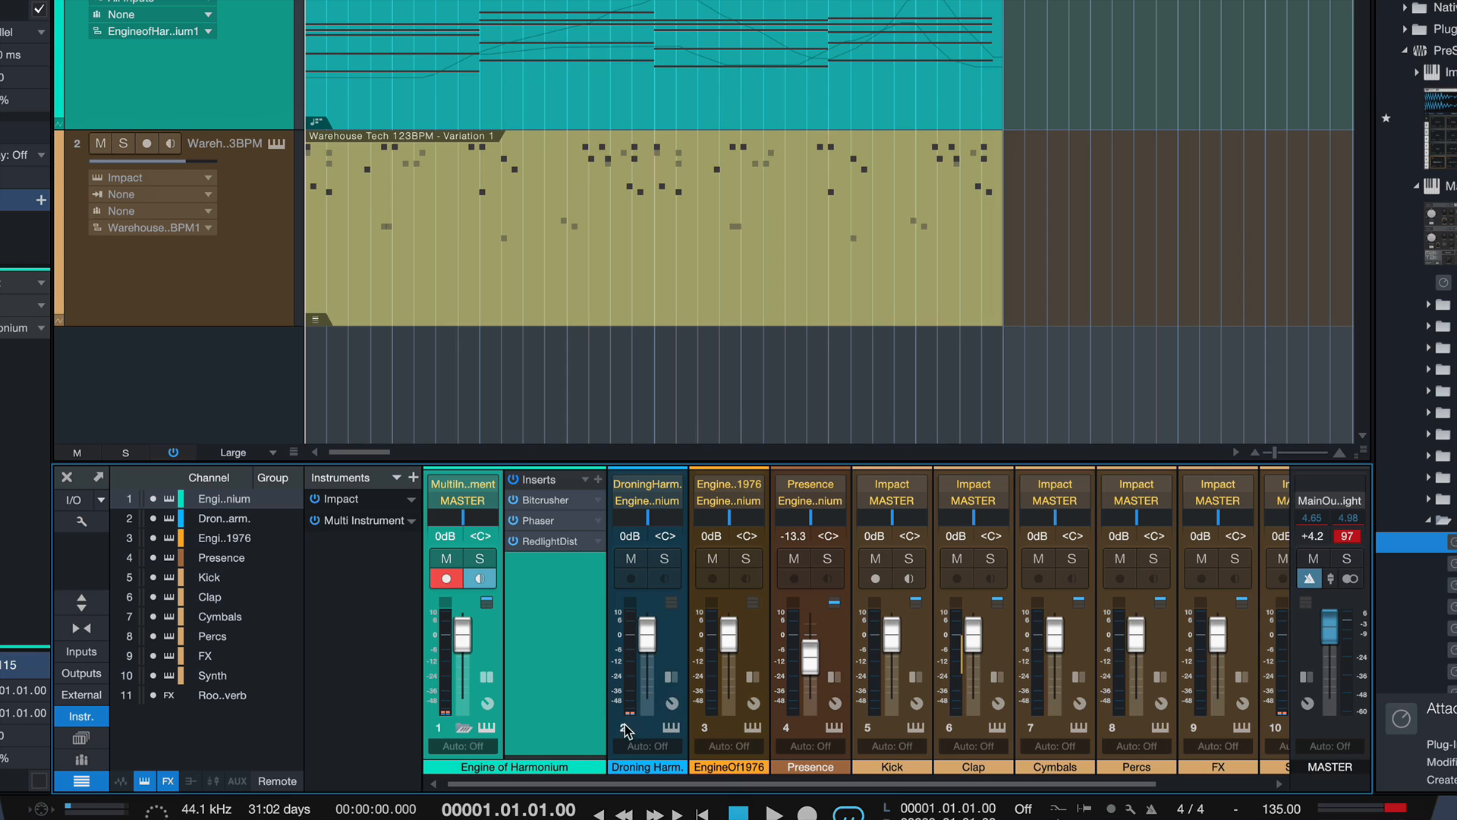
Step: Open the Engine of Harmonium Multi Instrument's routing view and examine its Presence layer
left_click(487, 729)
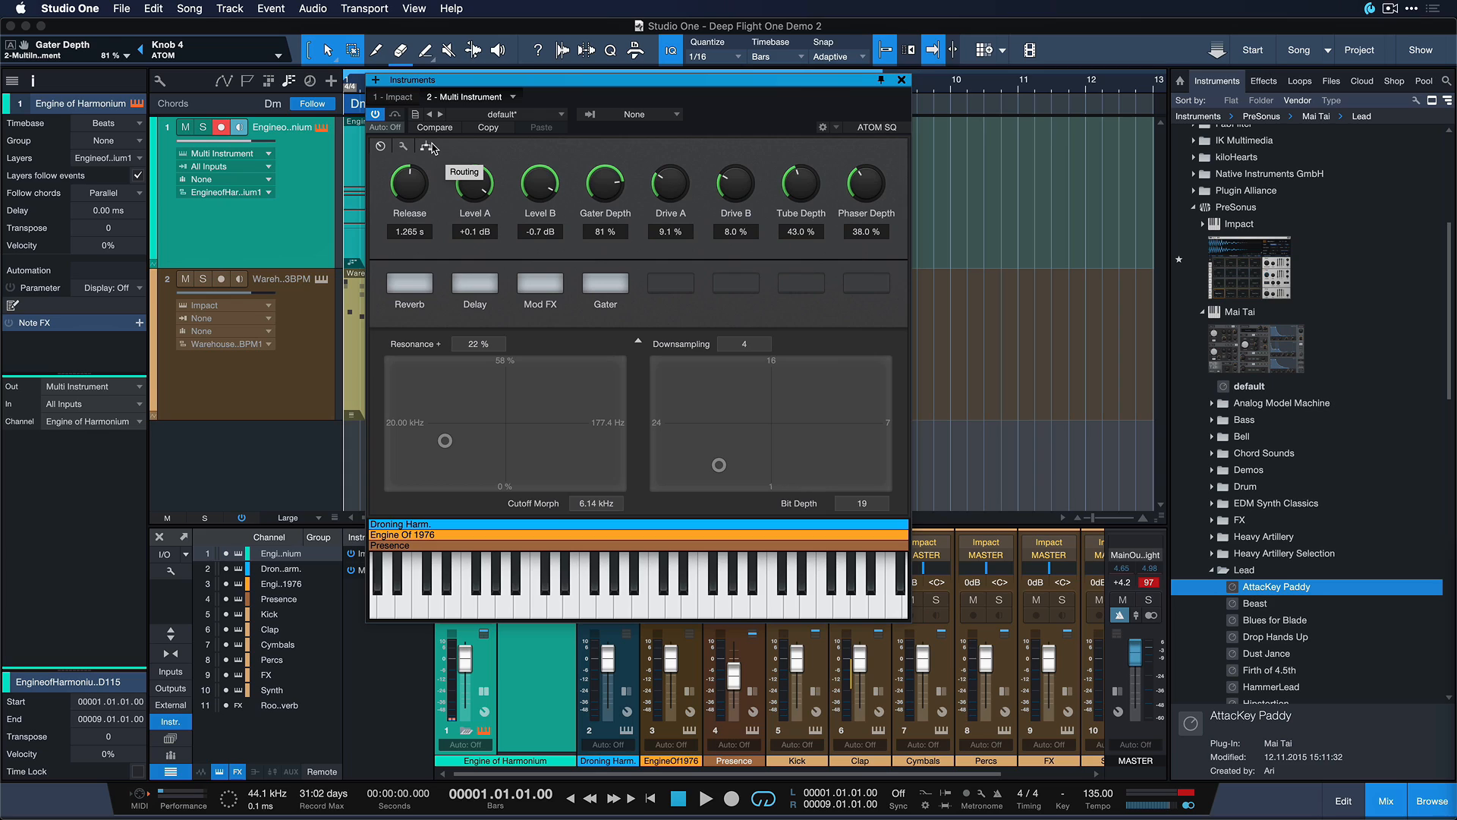
left_click(427, 146)
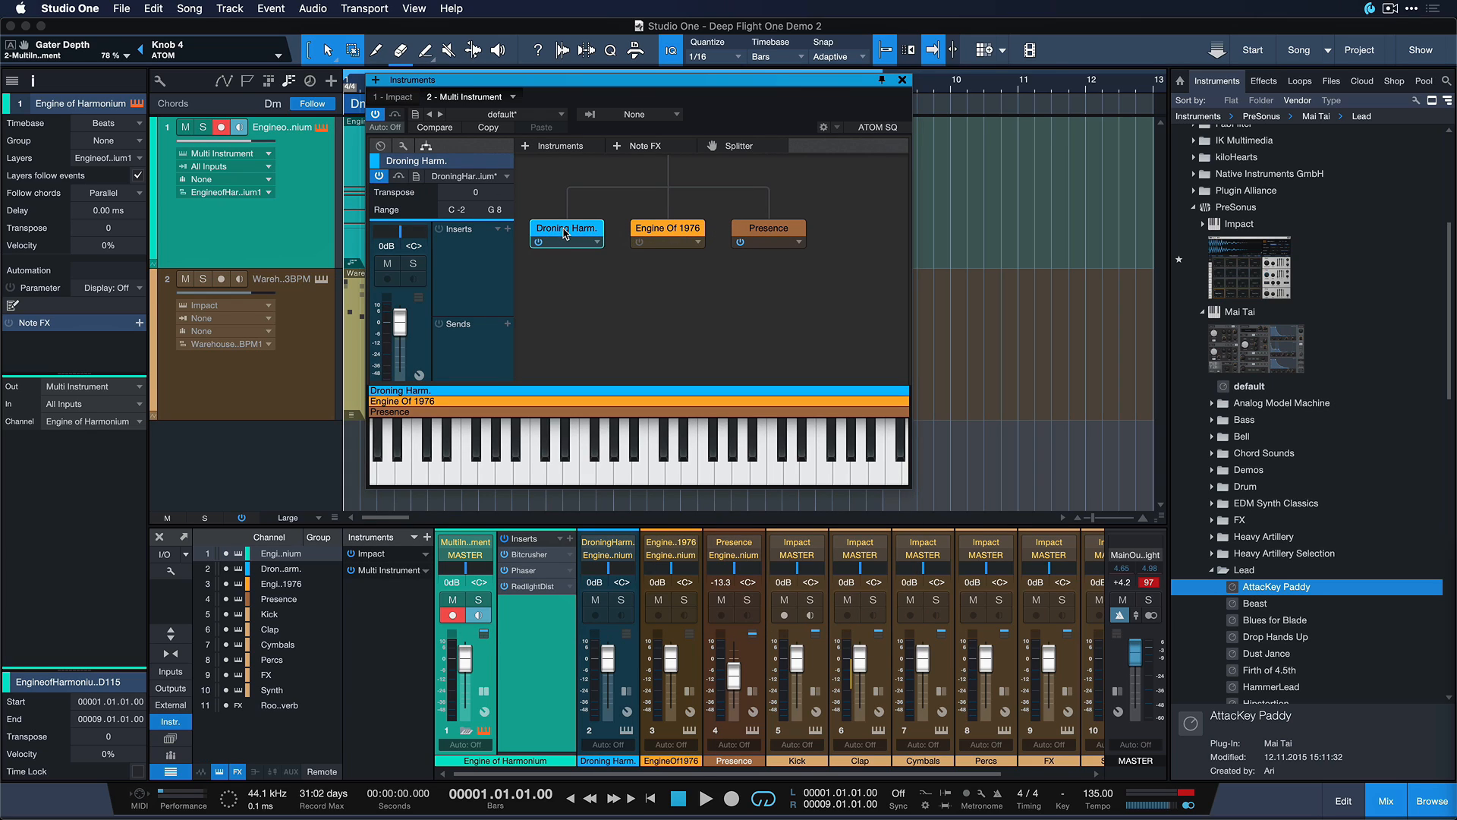
left_click(800, 237)
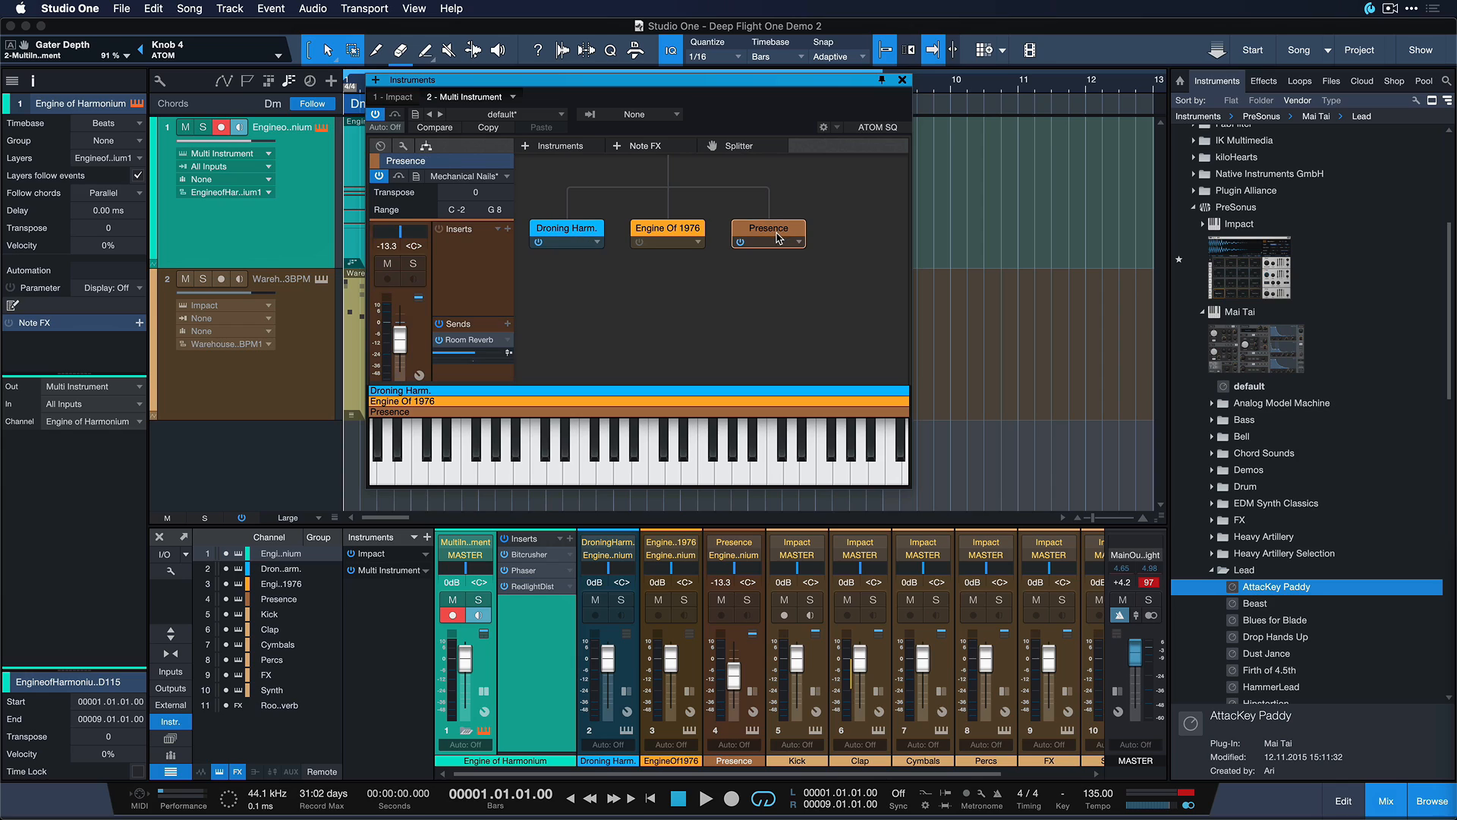
Step: Compare the Multi Instrument layers by enabling Engine Of 1976, bypassing Droning Harm. and Presence, and re-enabling Droning Harm
left_click(640, 243)
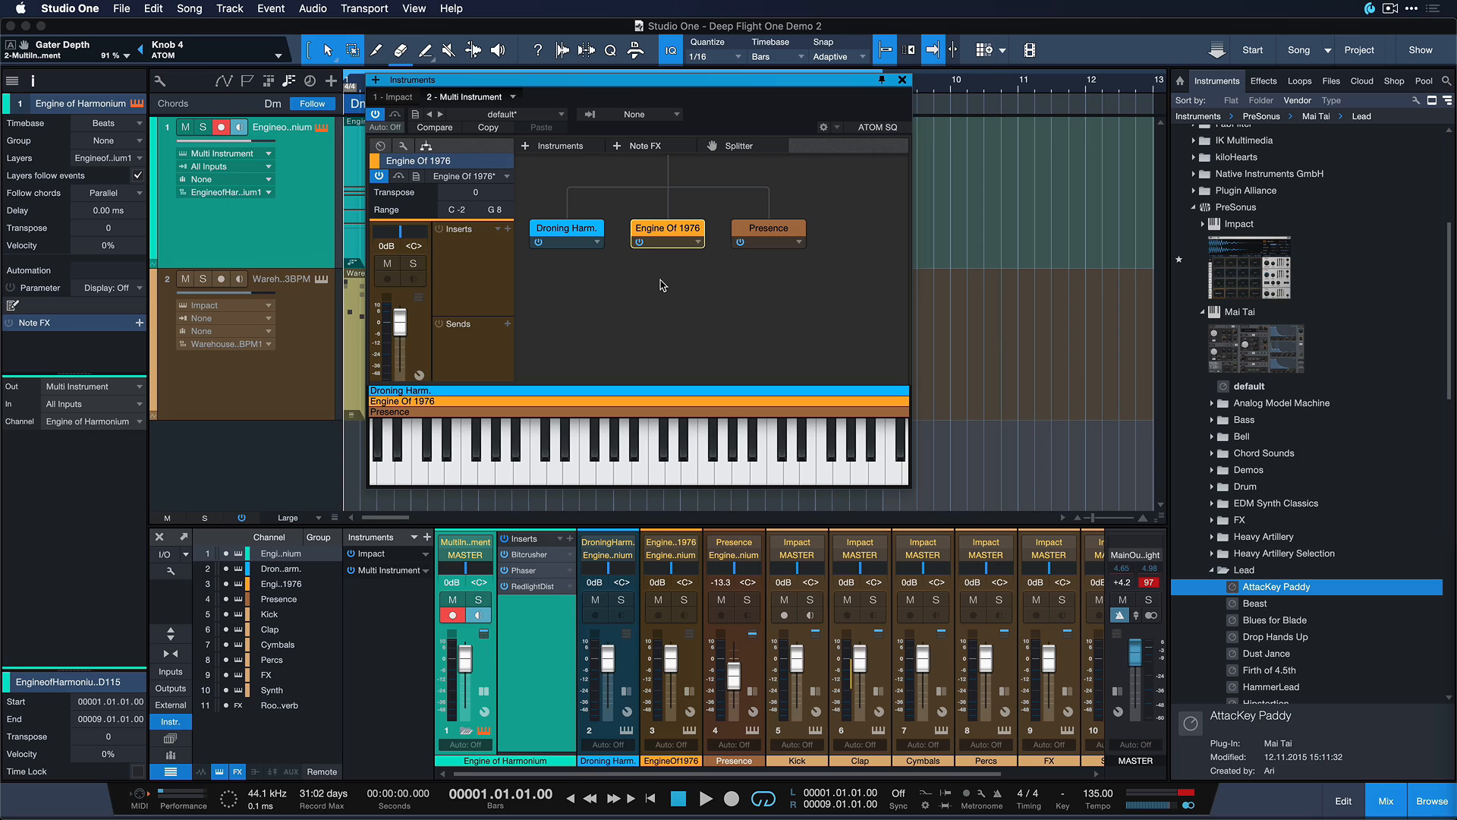
left_click(539, 242)
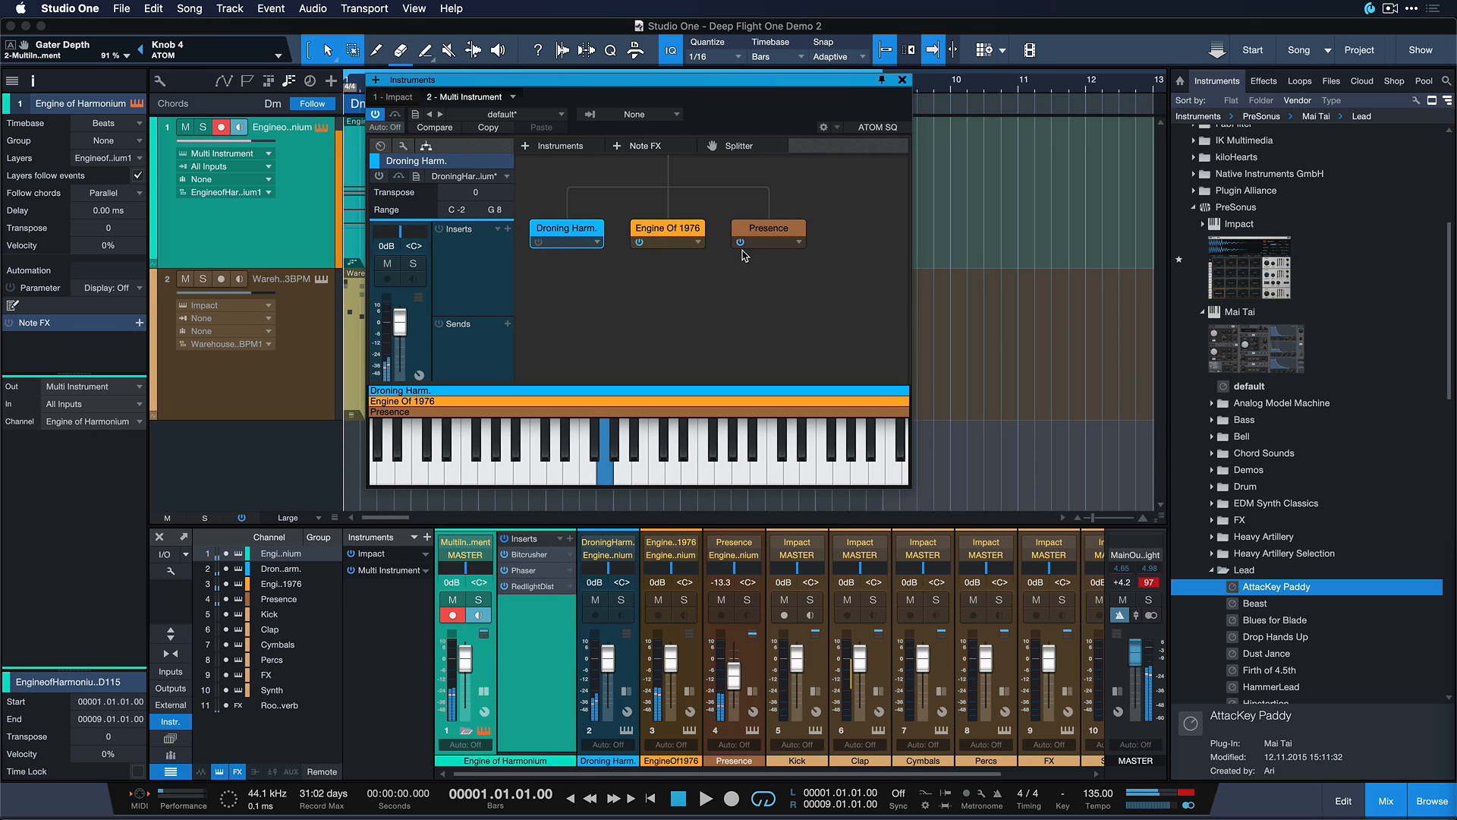
left_click(740, 243)
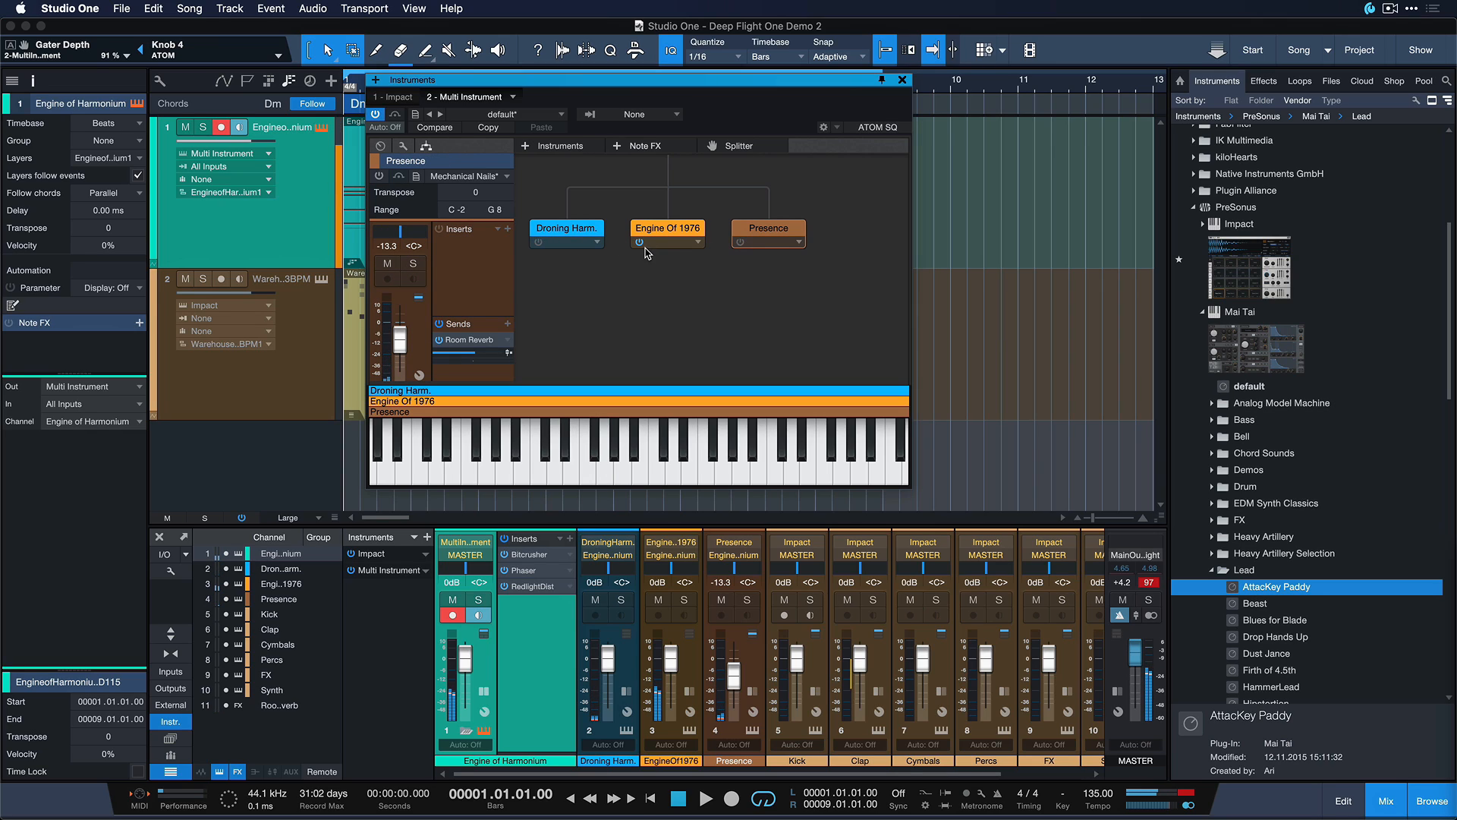
left_click(540, 243)
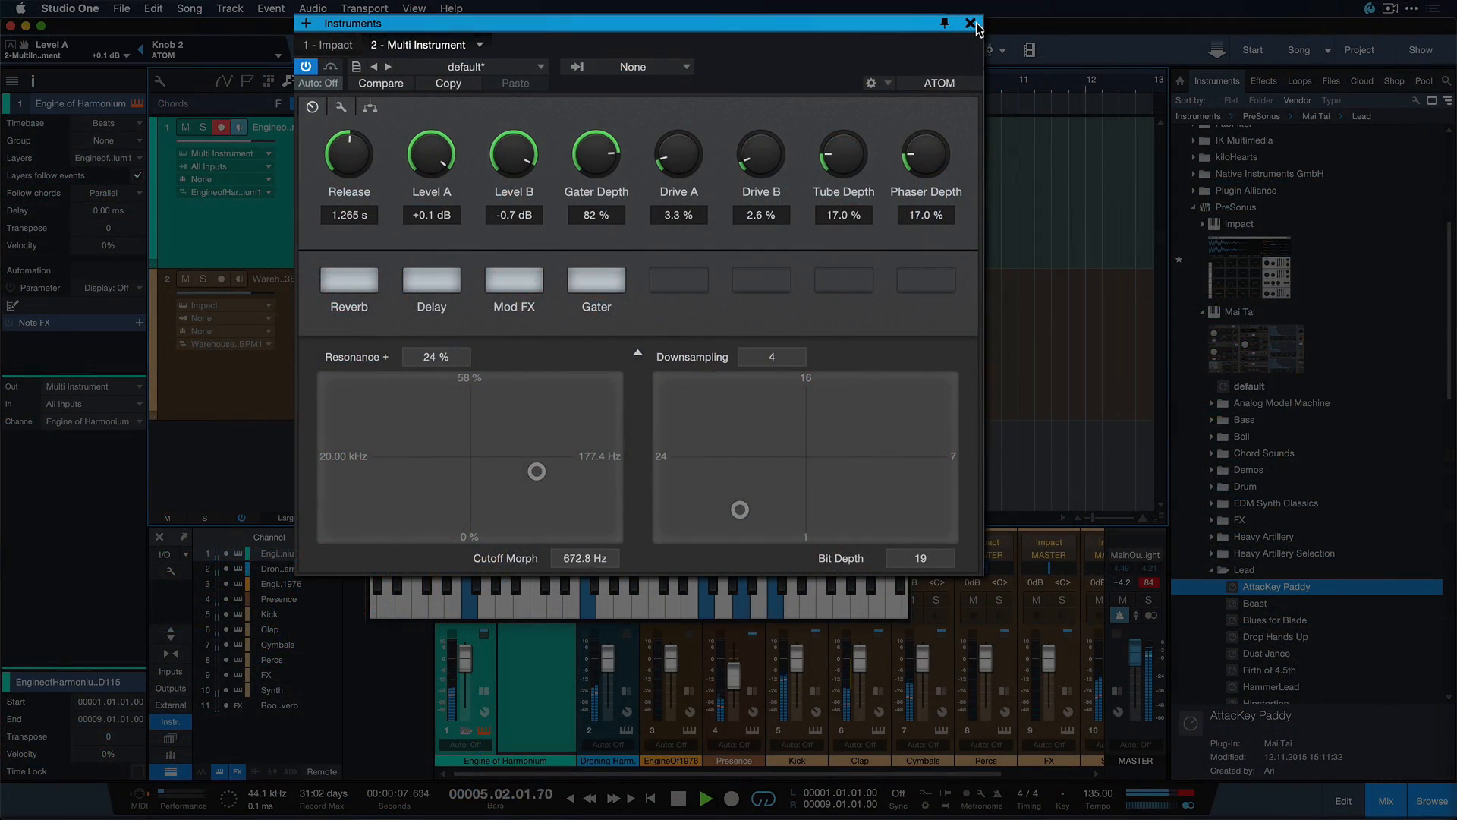
Step: Choose ATOM SQ as the Multi Instrument's linked control device and toggle song playback
left_click(906, 82)
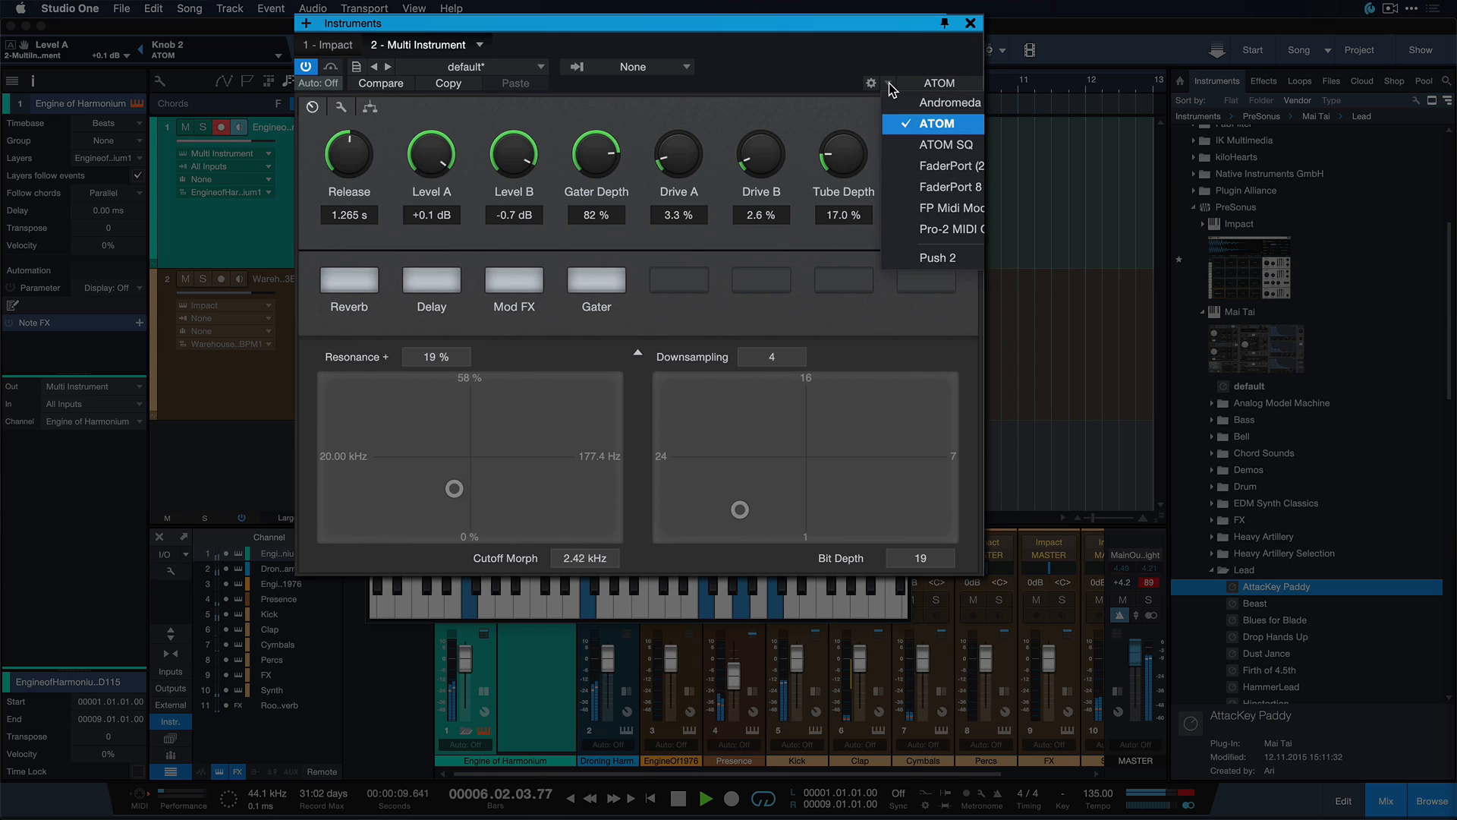
left_click(934, 143)
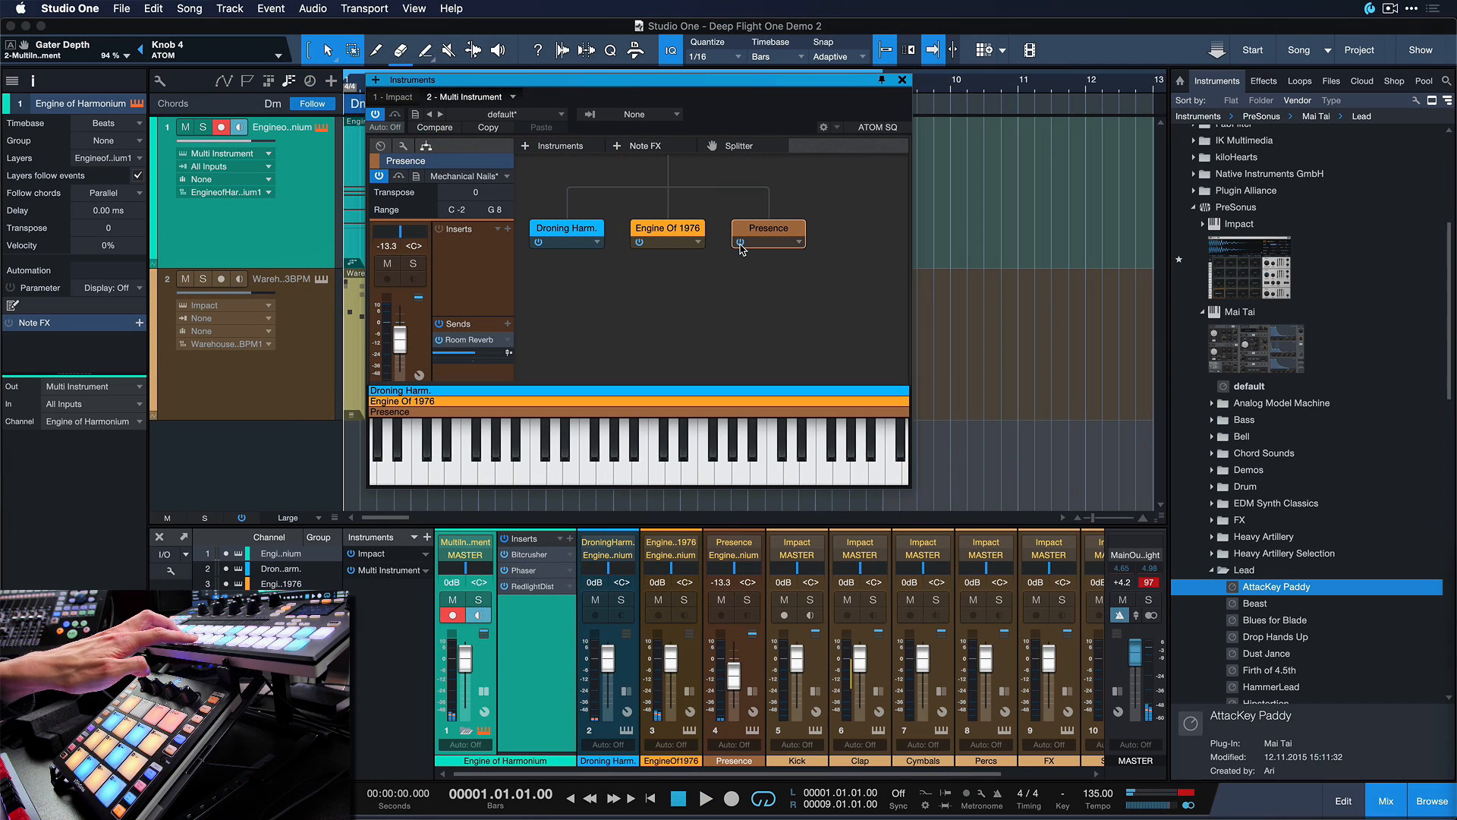
key("space")
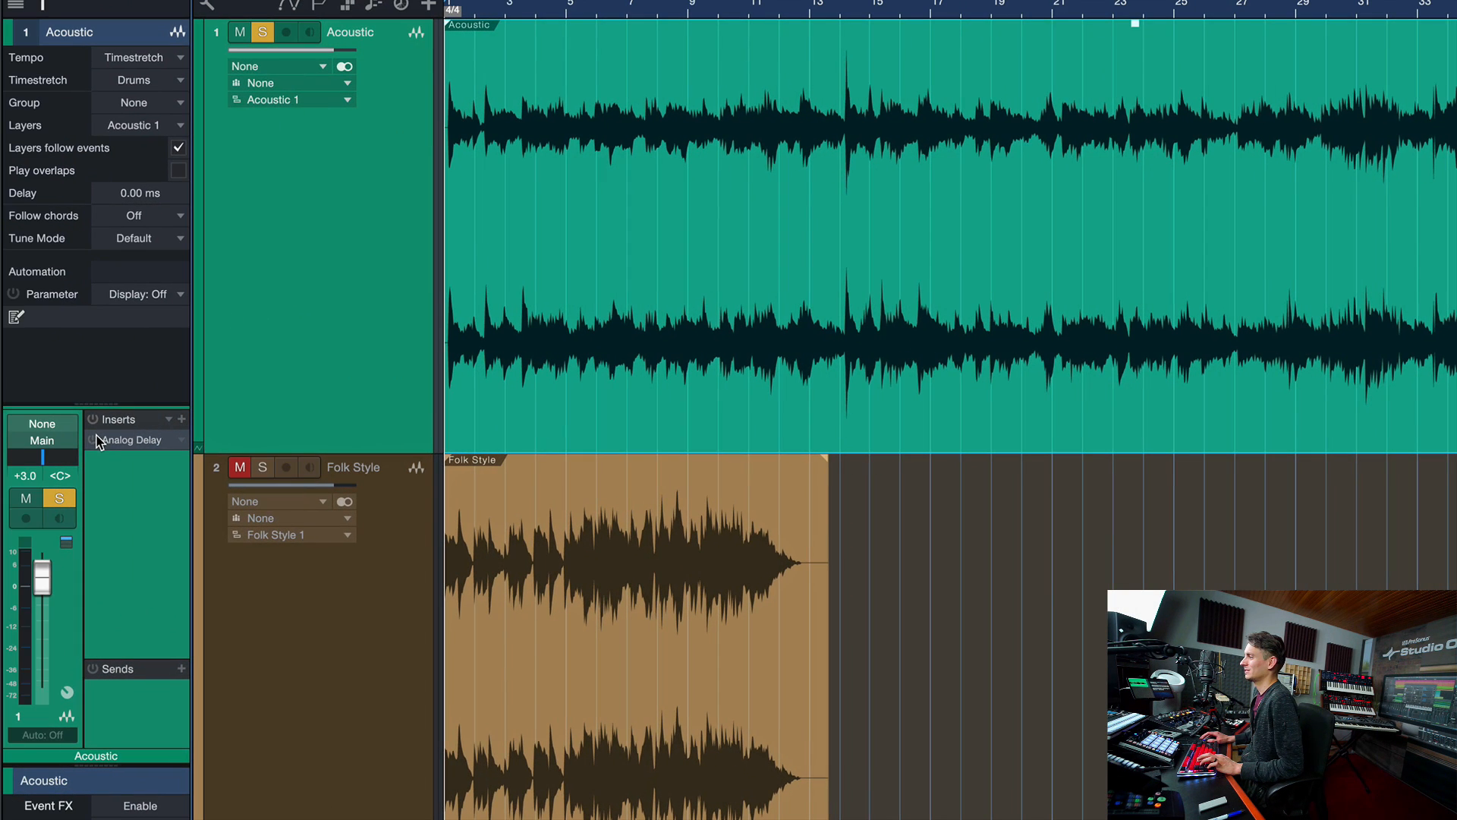
Step: Play the Acoustic track in the Effect Splitters demo and enable its Analog Delay insert to hear the effect
left_click(97, 440)
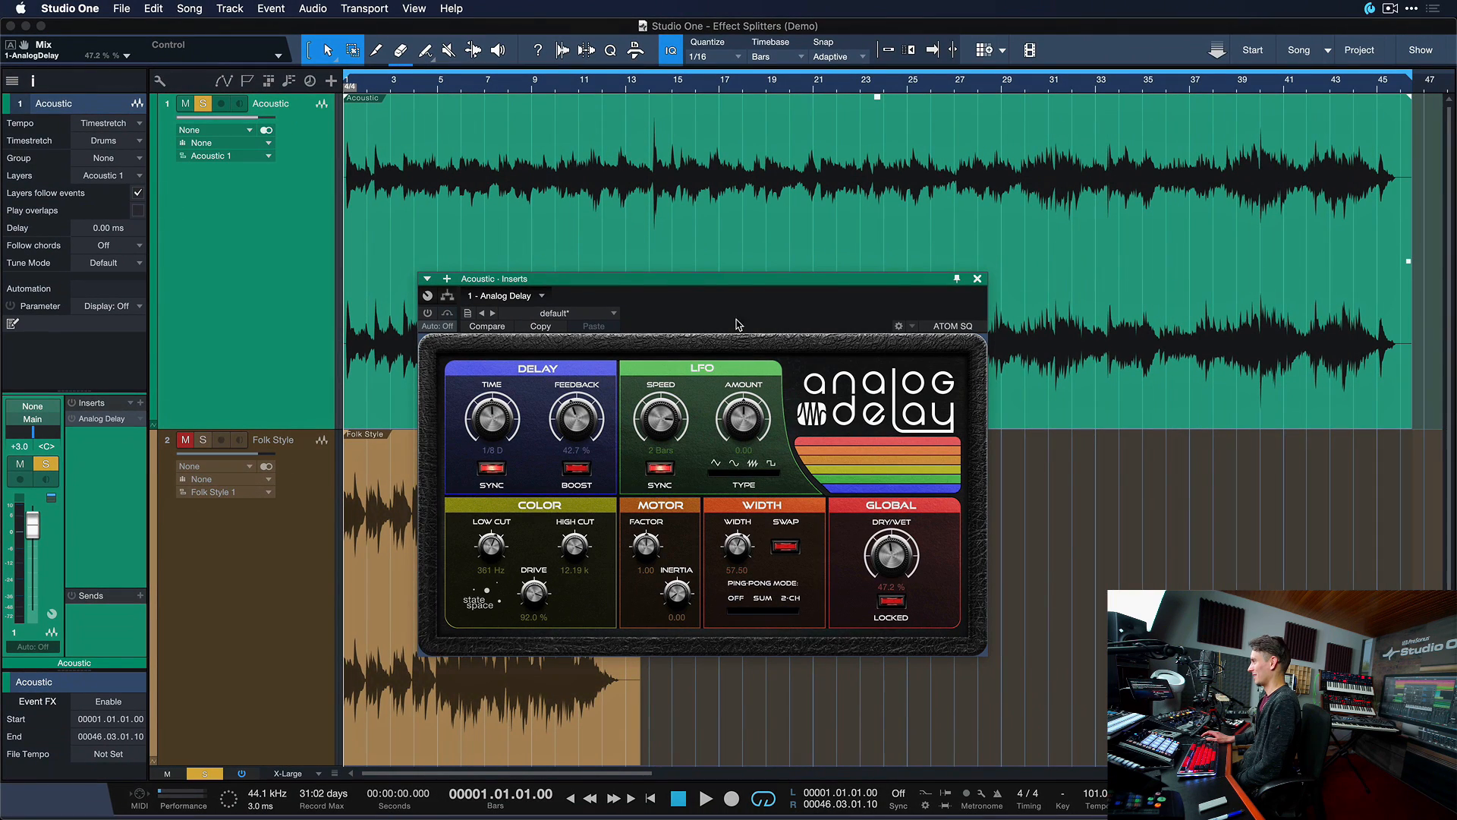
left_click(977, 279)
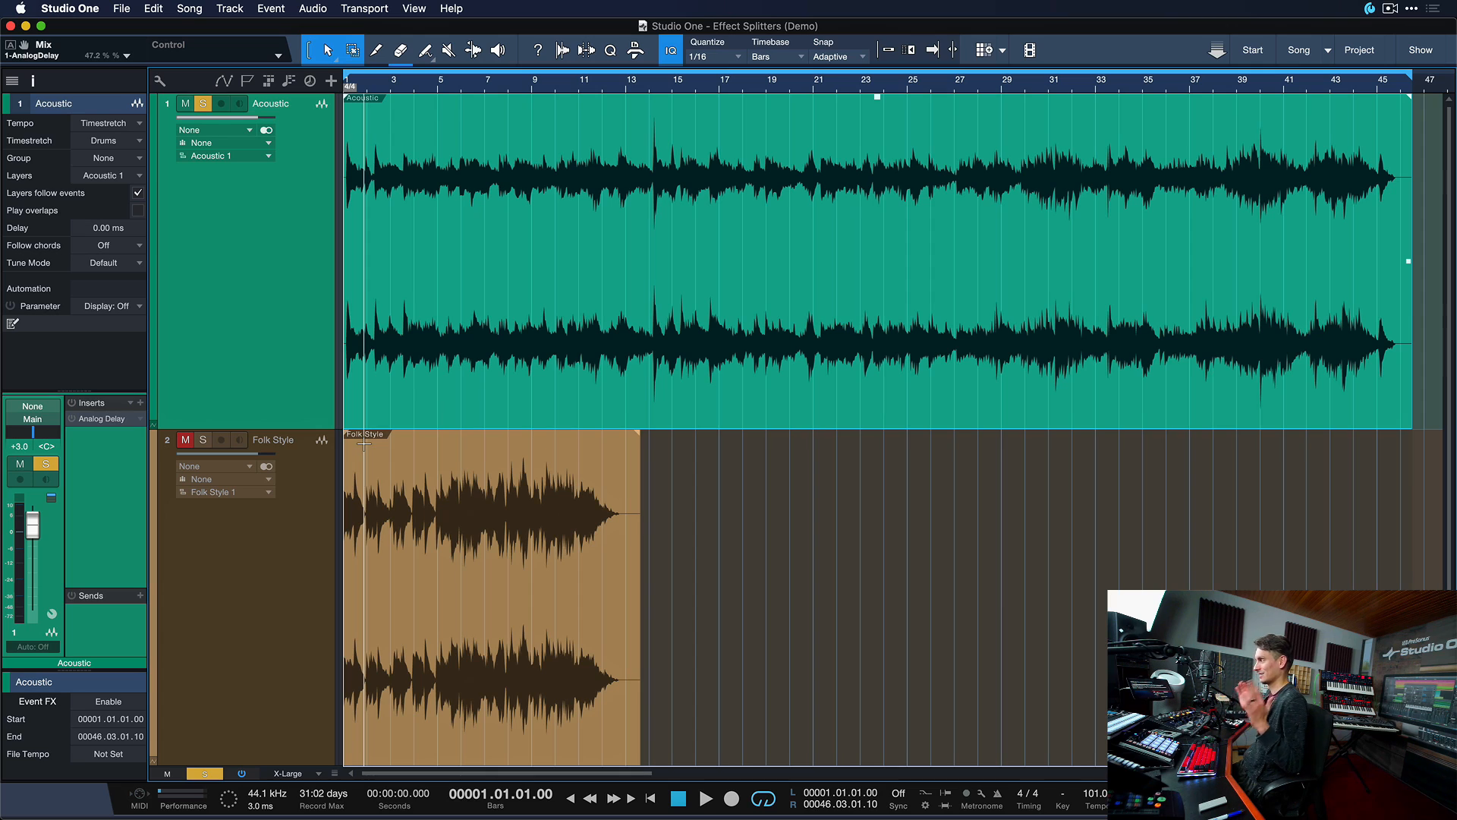
key("space")
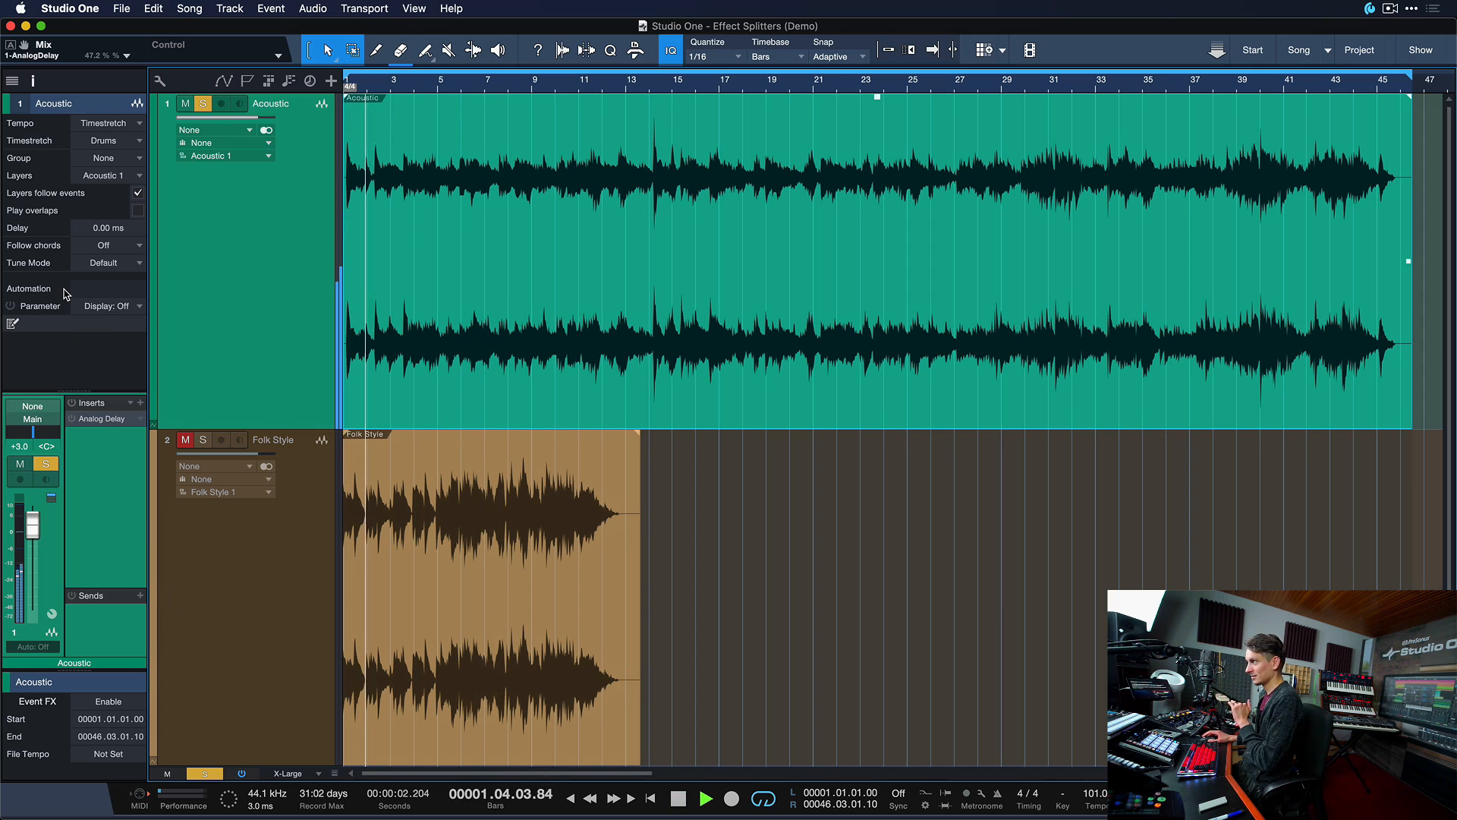
left_click(89, 420)
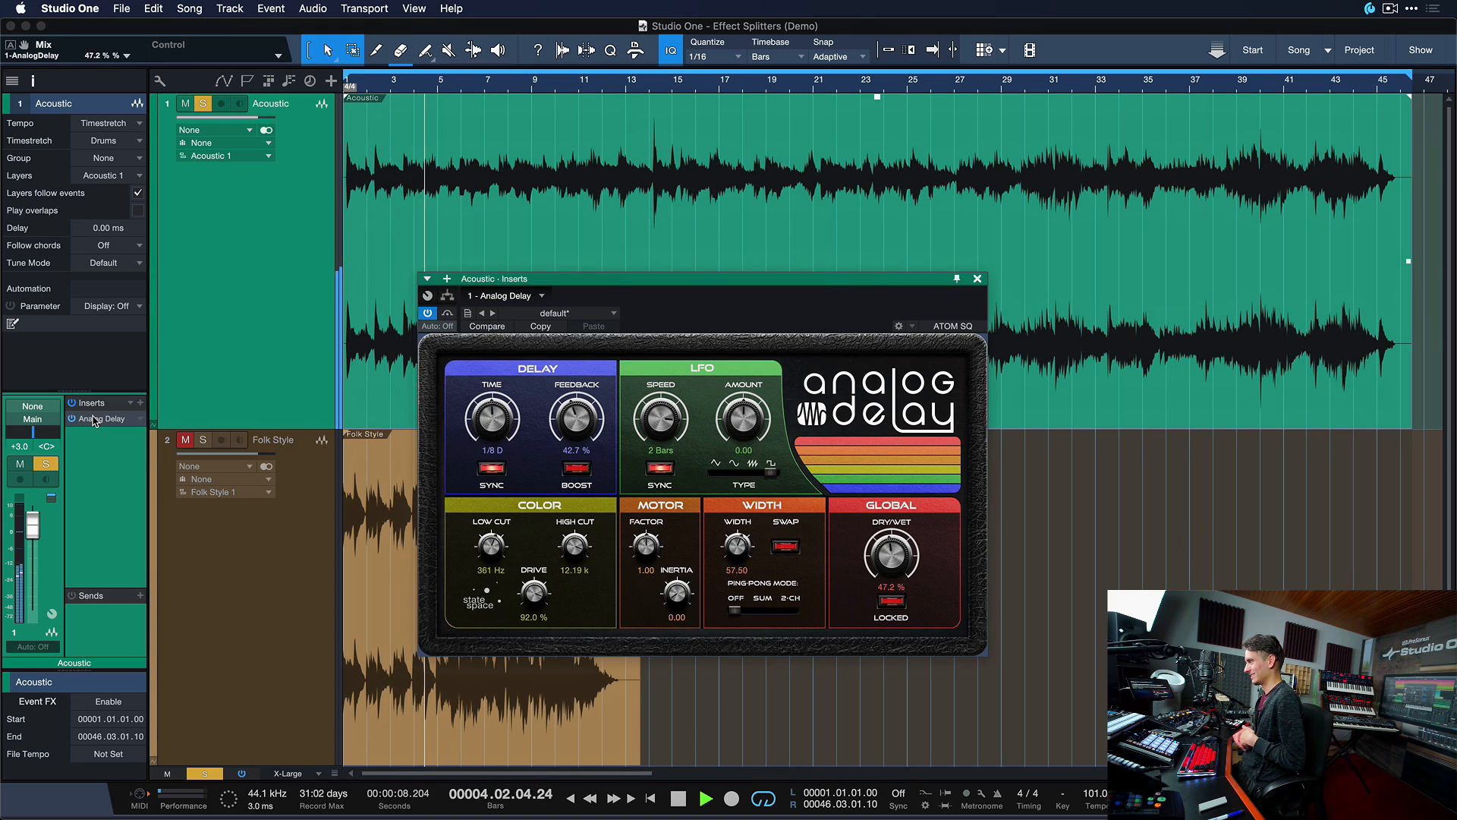
key("space")
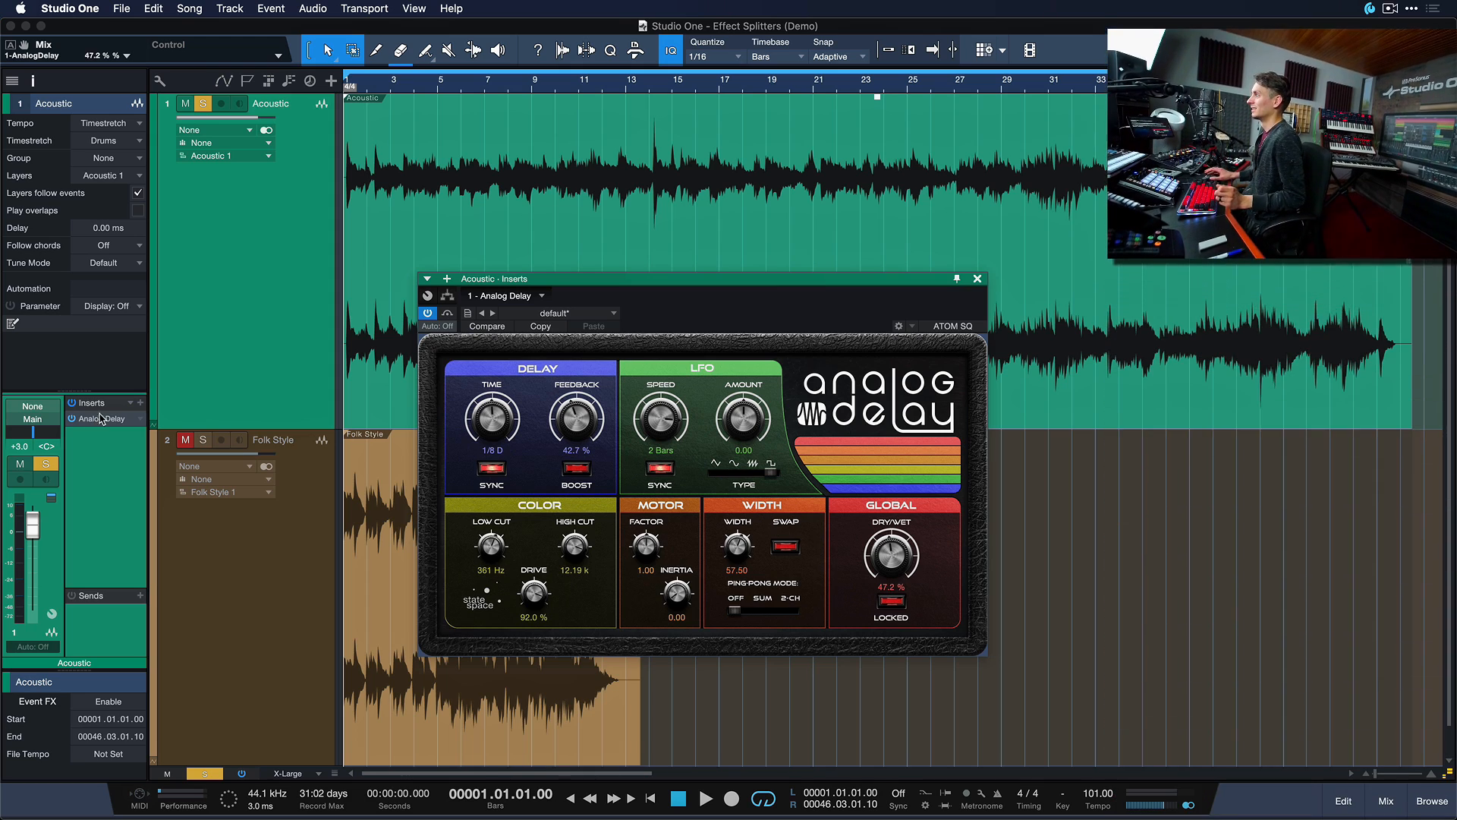
Step: Open the routing view of the Acoustic channel's inserts and add a Splitter to the signal chain
left_click(51, 614)
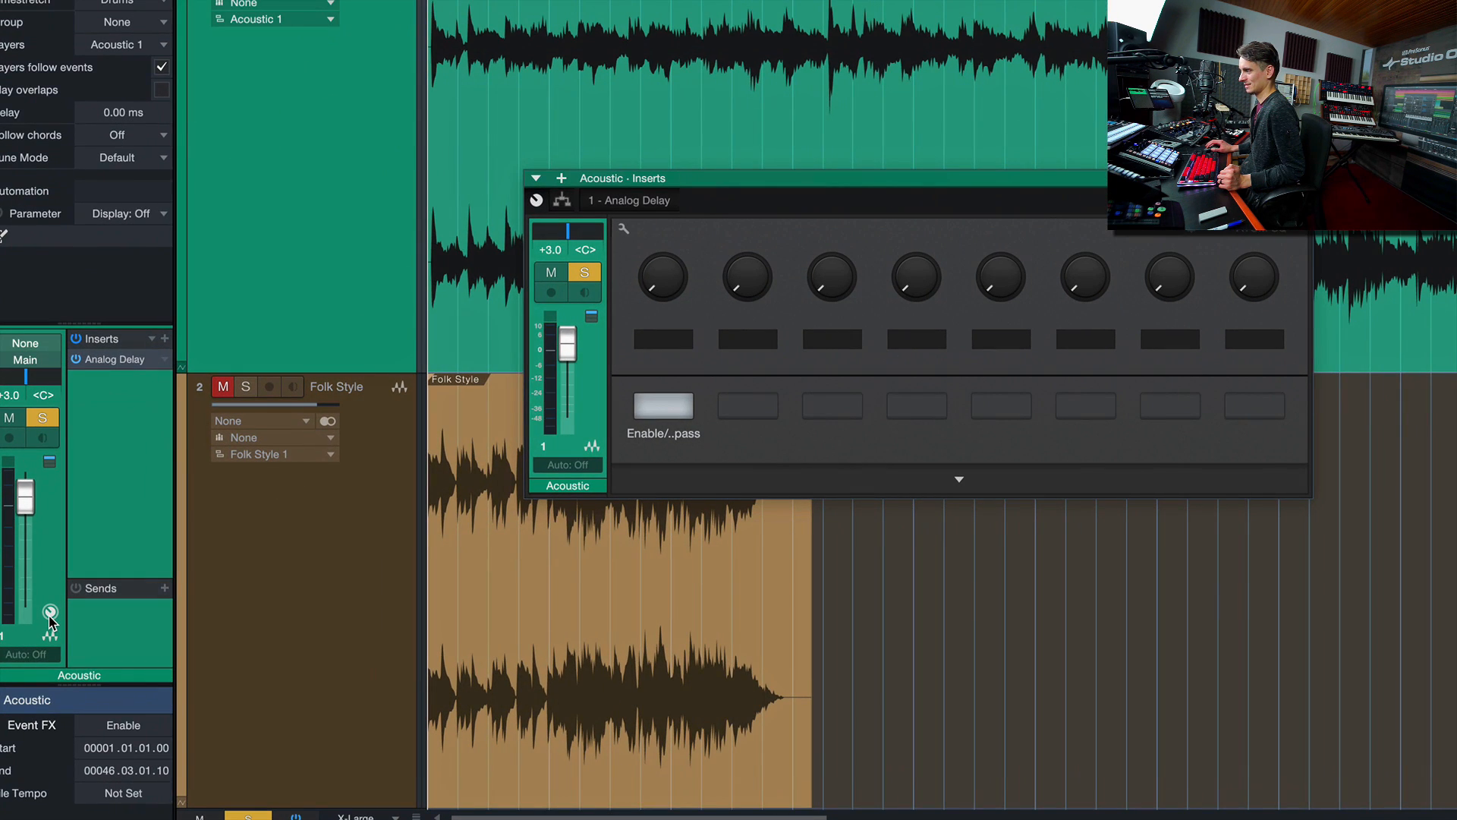
left_click(562, 200)
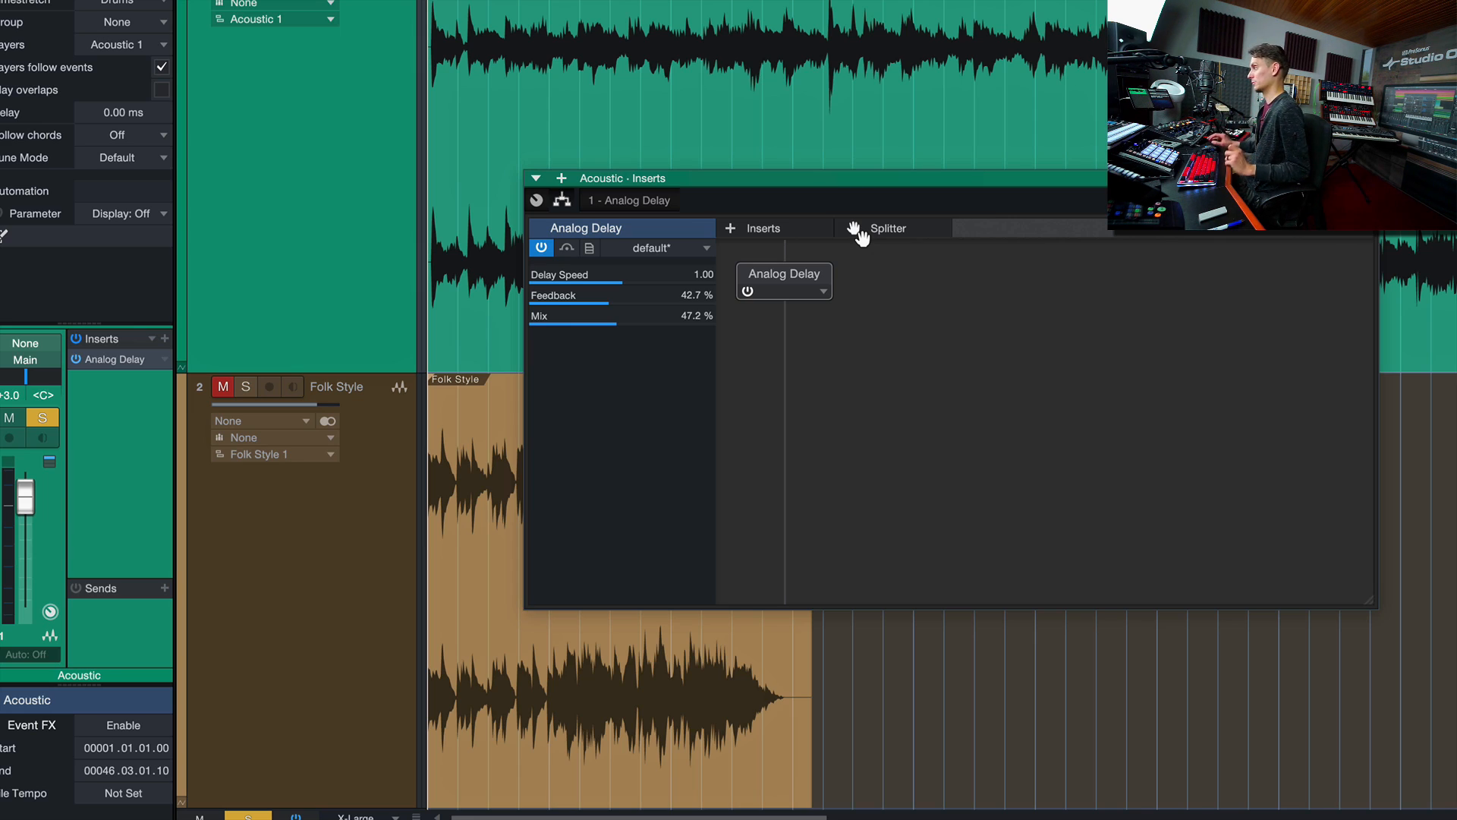
left_click_drag(854, 228, 812, 259)
Step: Review the settings of Splitter 1 and move Analog Delay into its second split branch
left_click(895, 282)
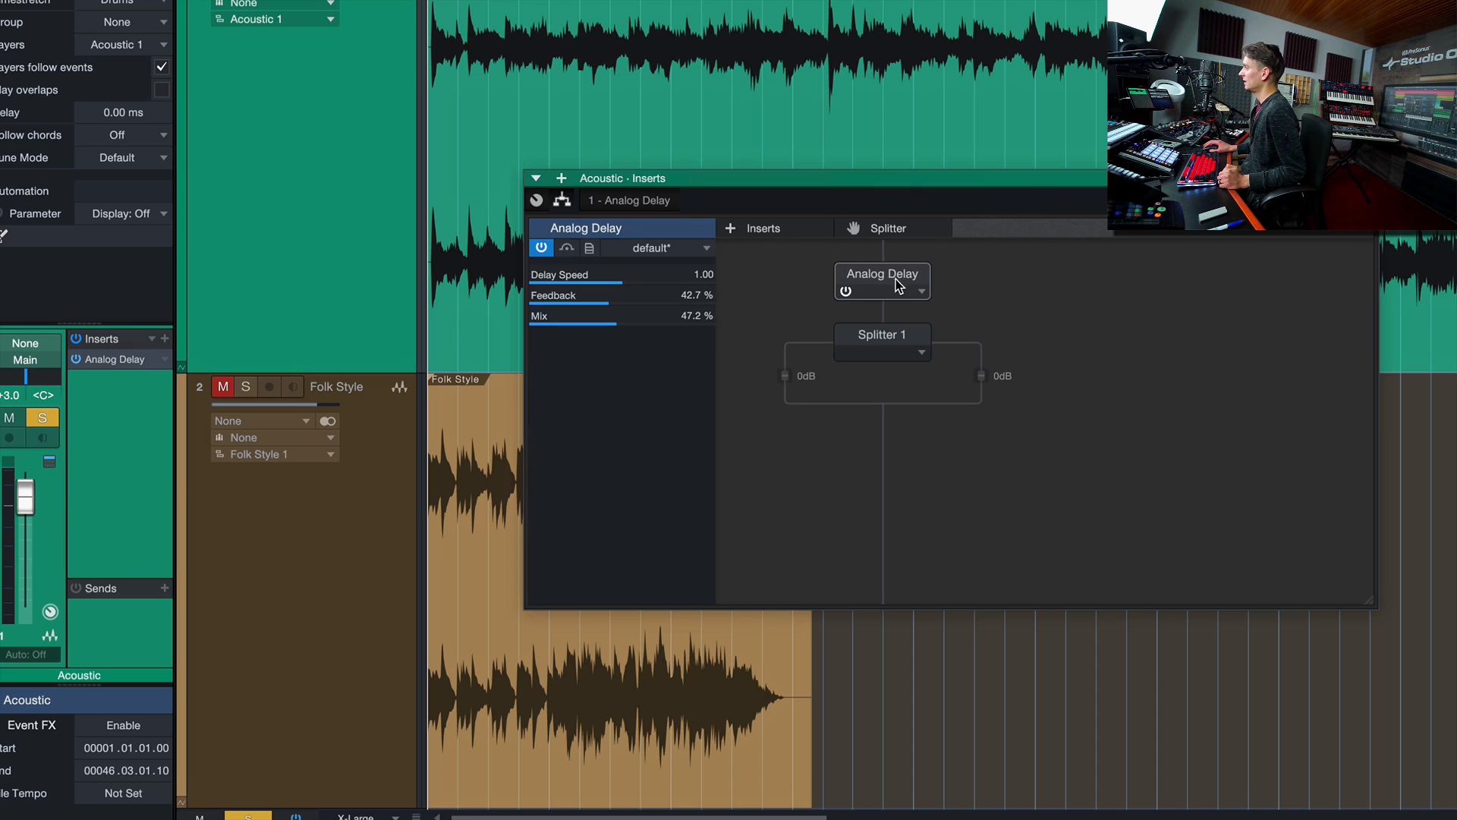
left_click(903, 336)
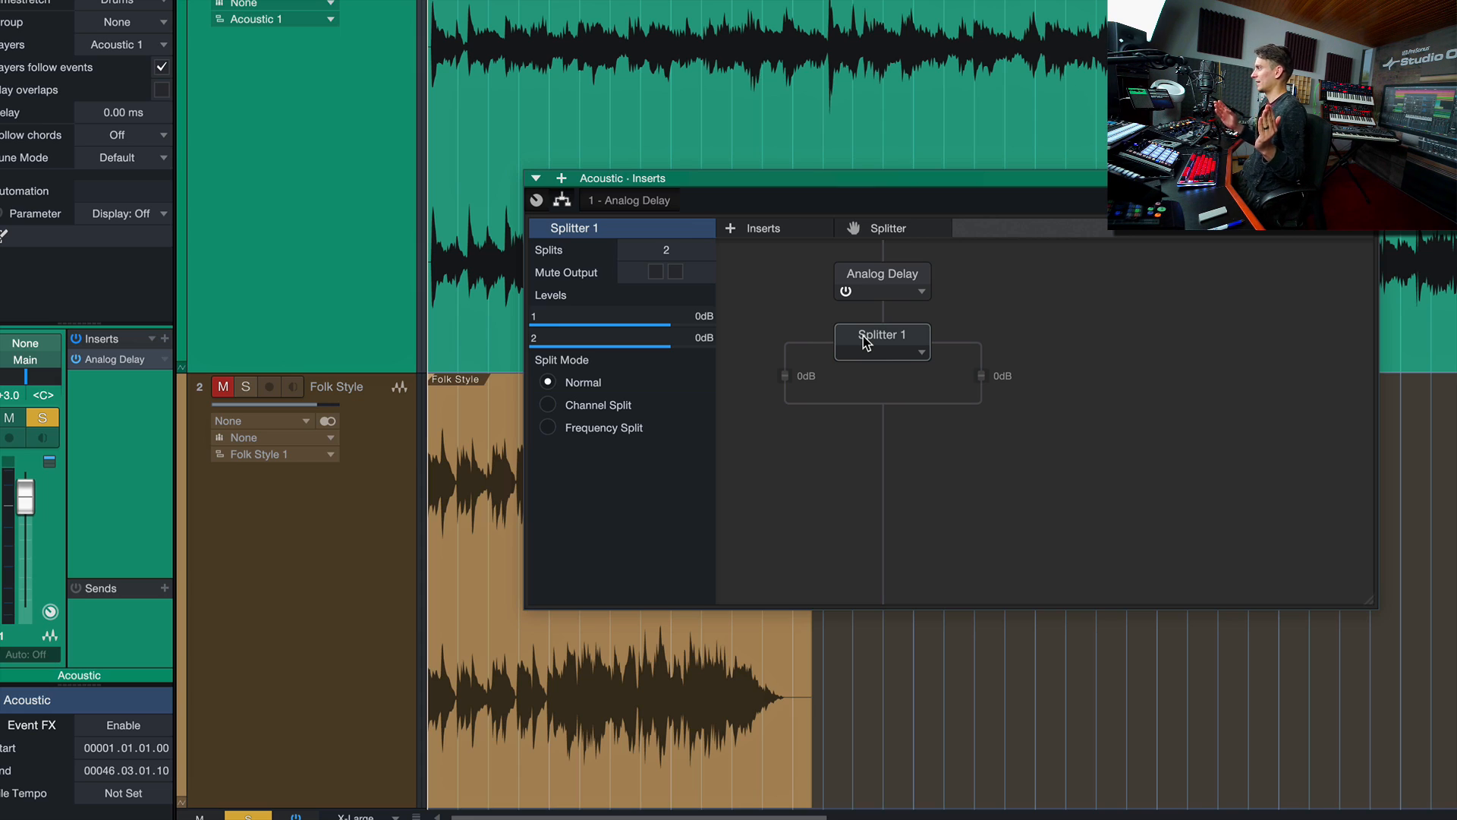
left_click_drag(880, 283, 983, 376)
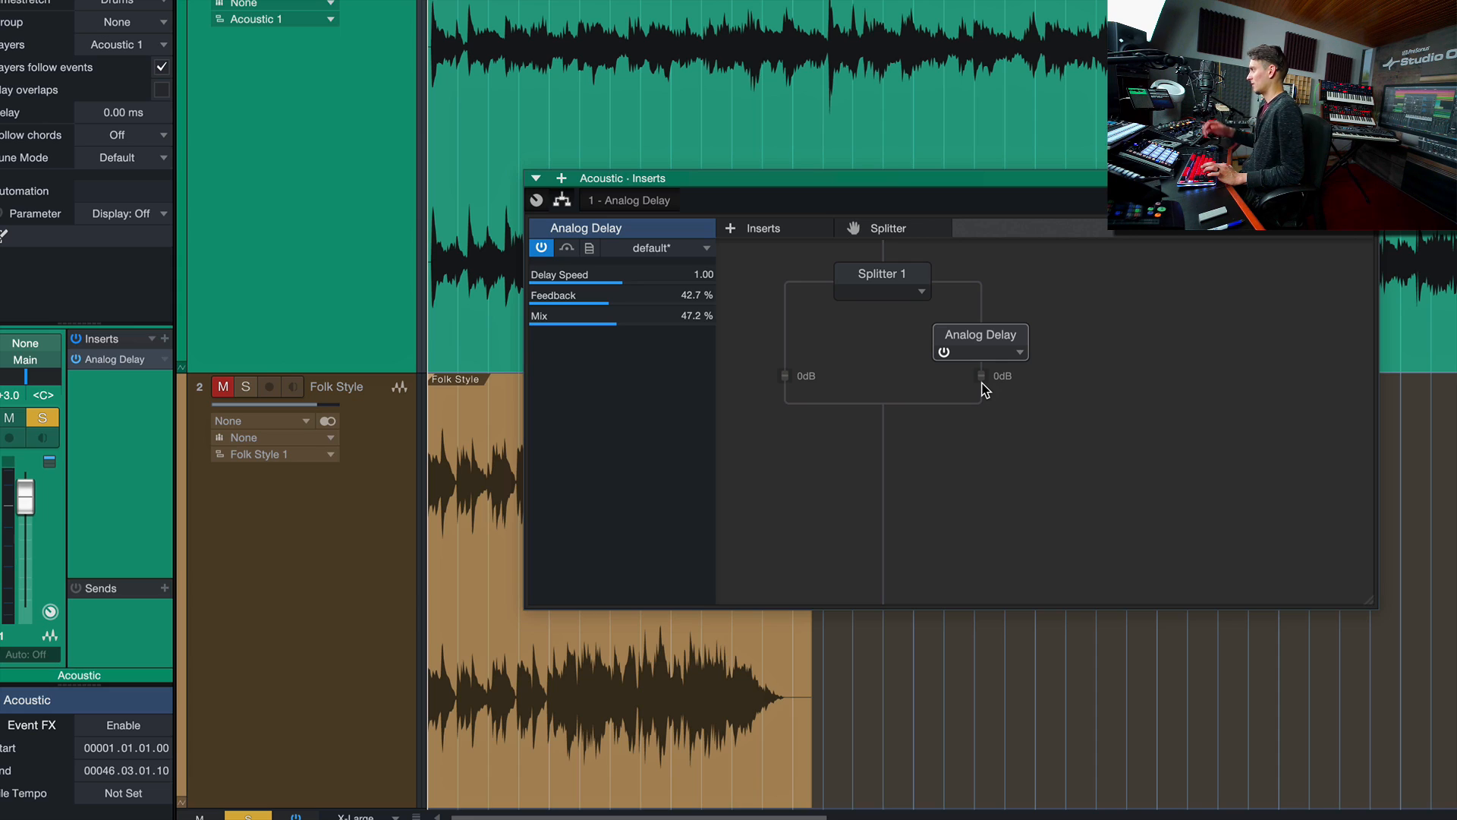
Step: Lower the level of Splitter 1's first branch to -oo dB and show the splitter's settings
left_click(786, 374)
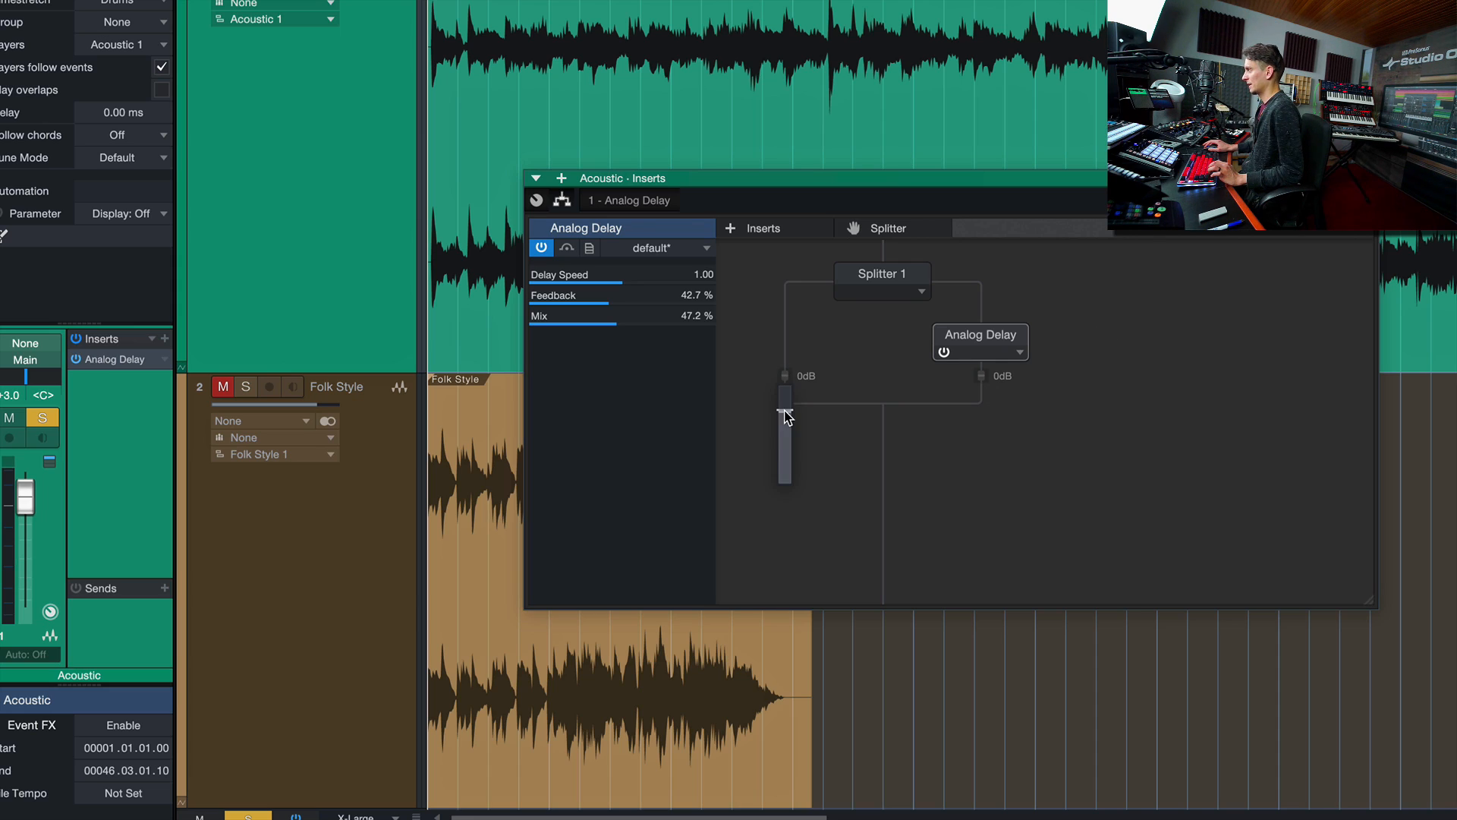
left_click_drag(786, 416, 781, 481)
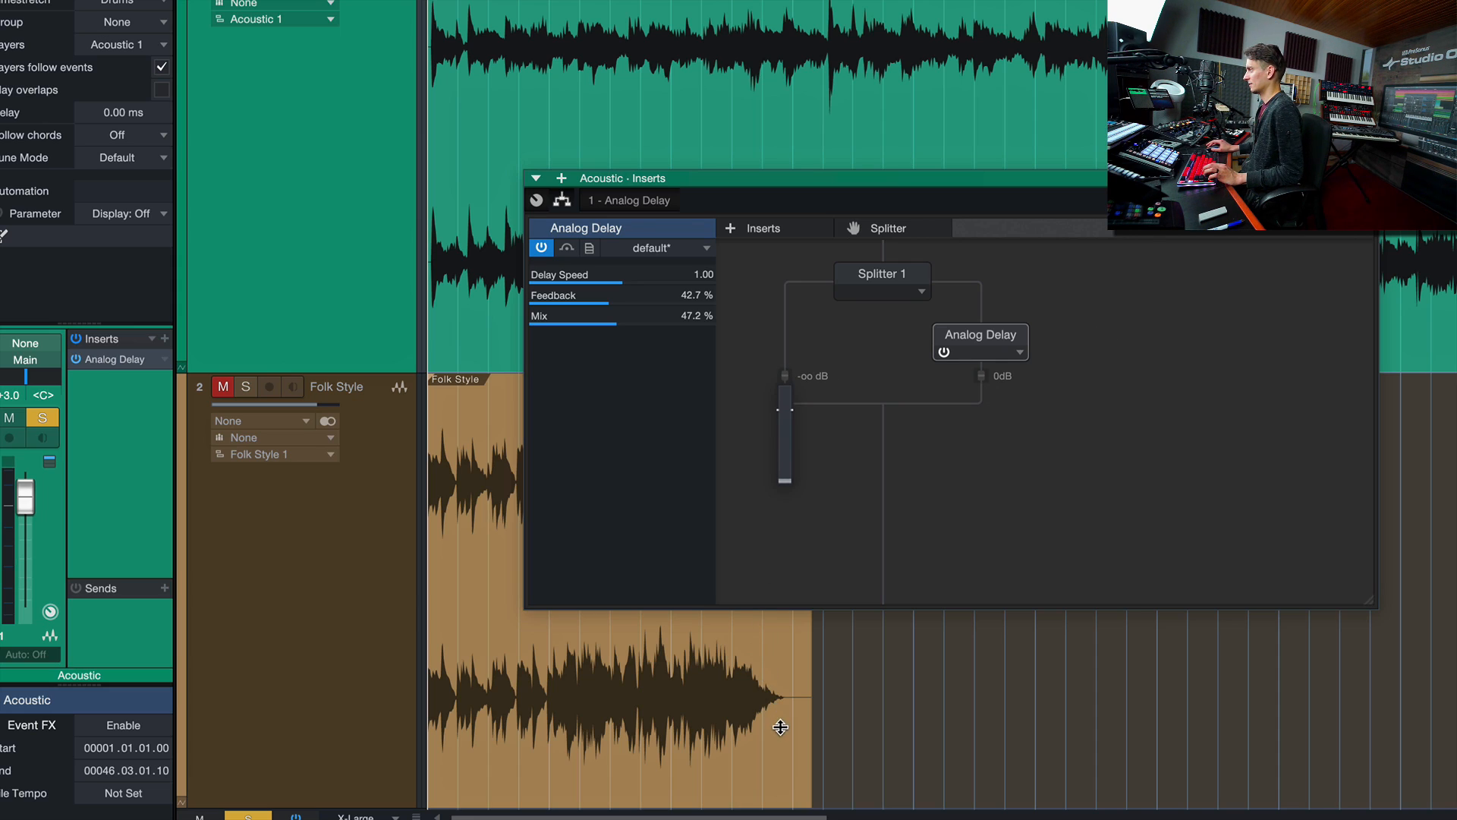
left_click(840, 349)
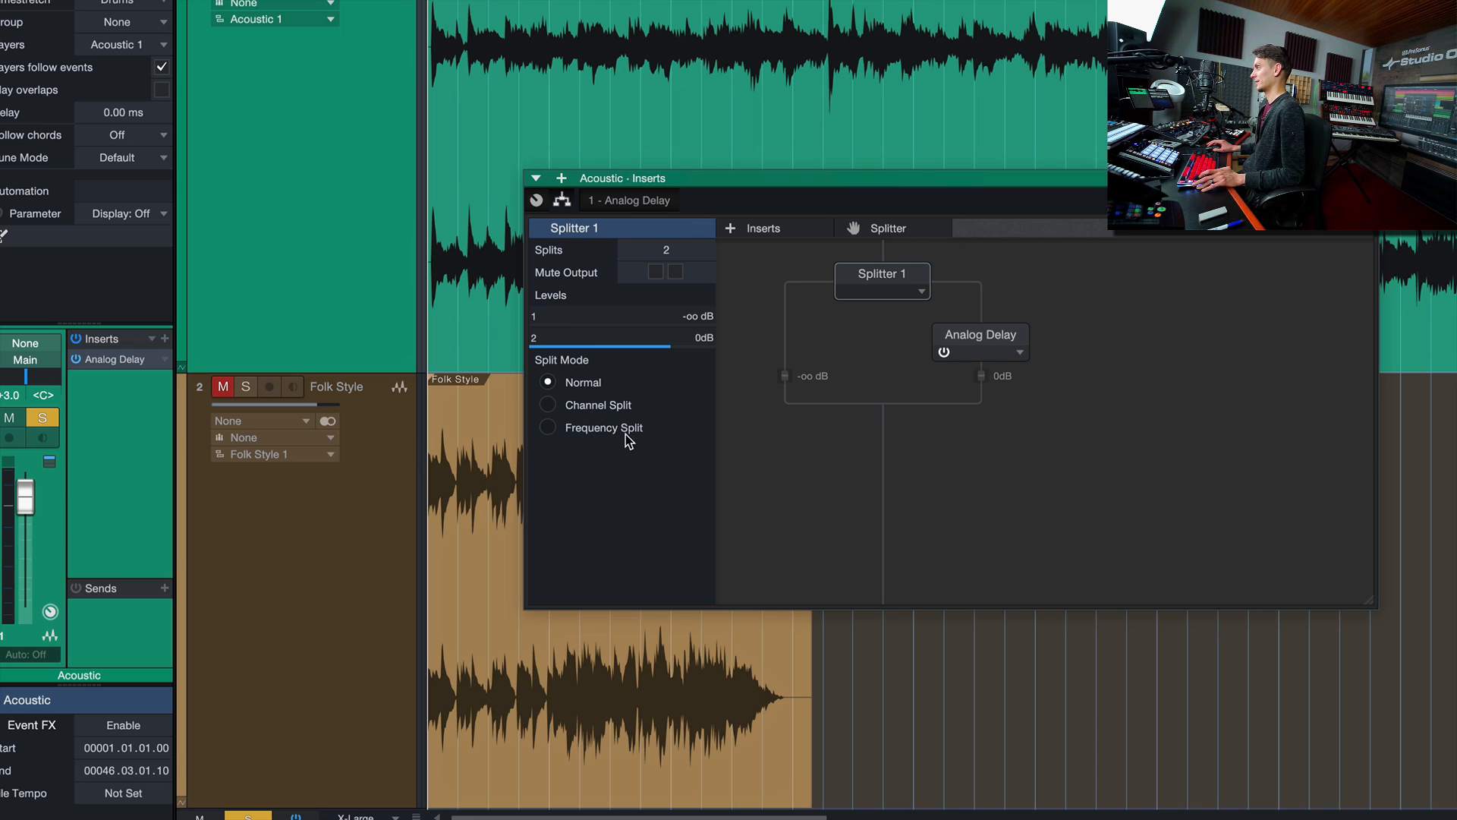
Step: Try Channel Split and Frequency Split modes on Splitter 1, with five splits, and review the crossover frequencies
left_click(578, 409)
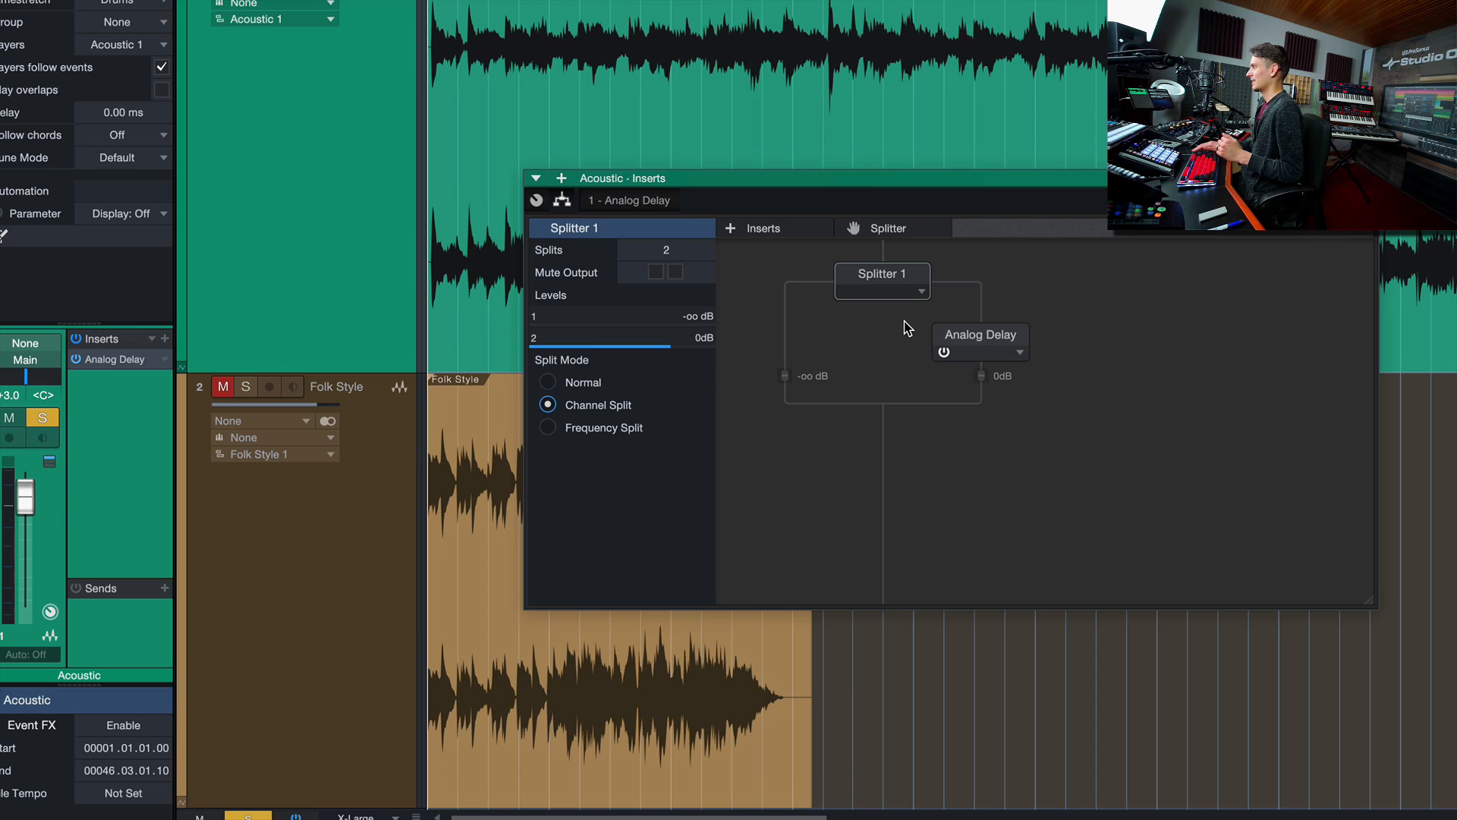
left_click(639, 427)
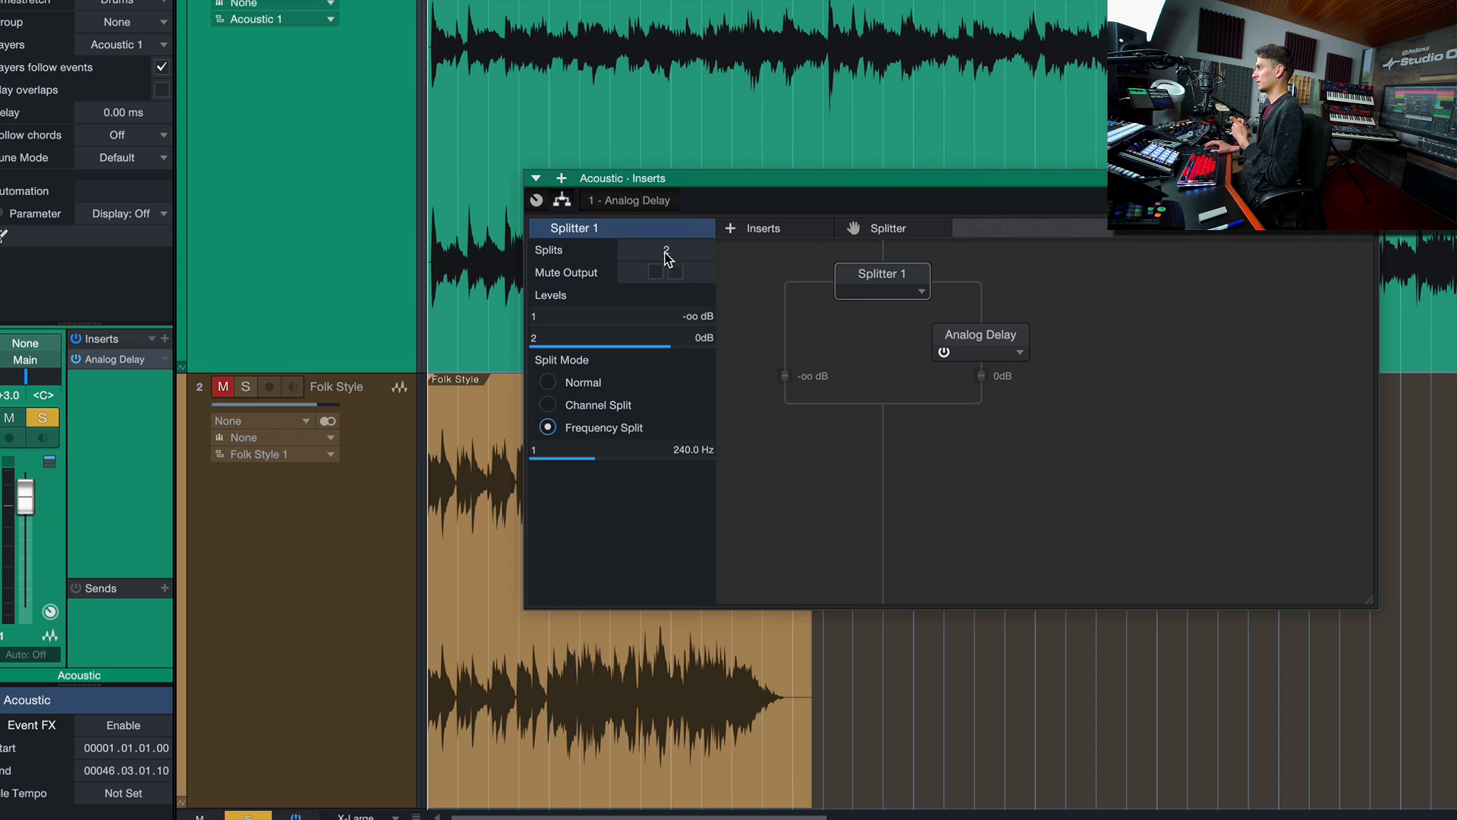
scroll(668, 245, "up", 3)
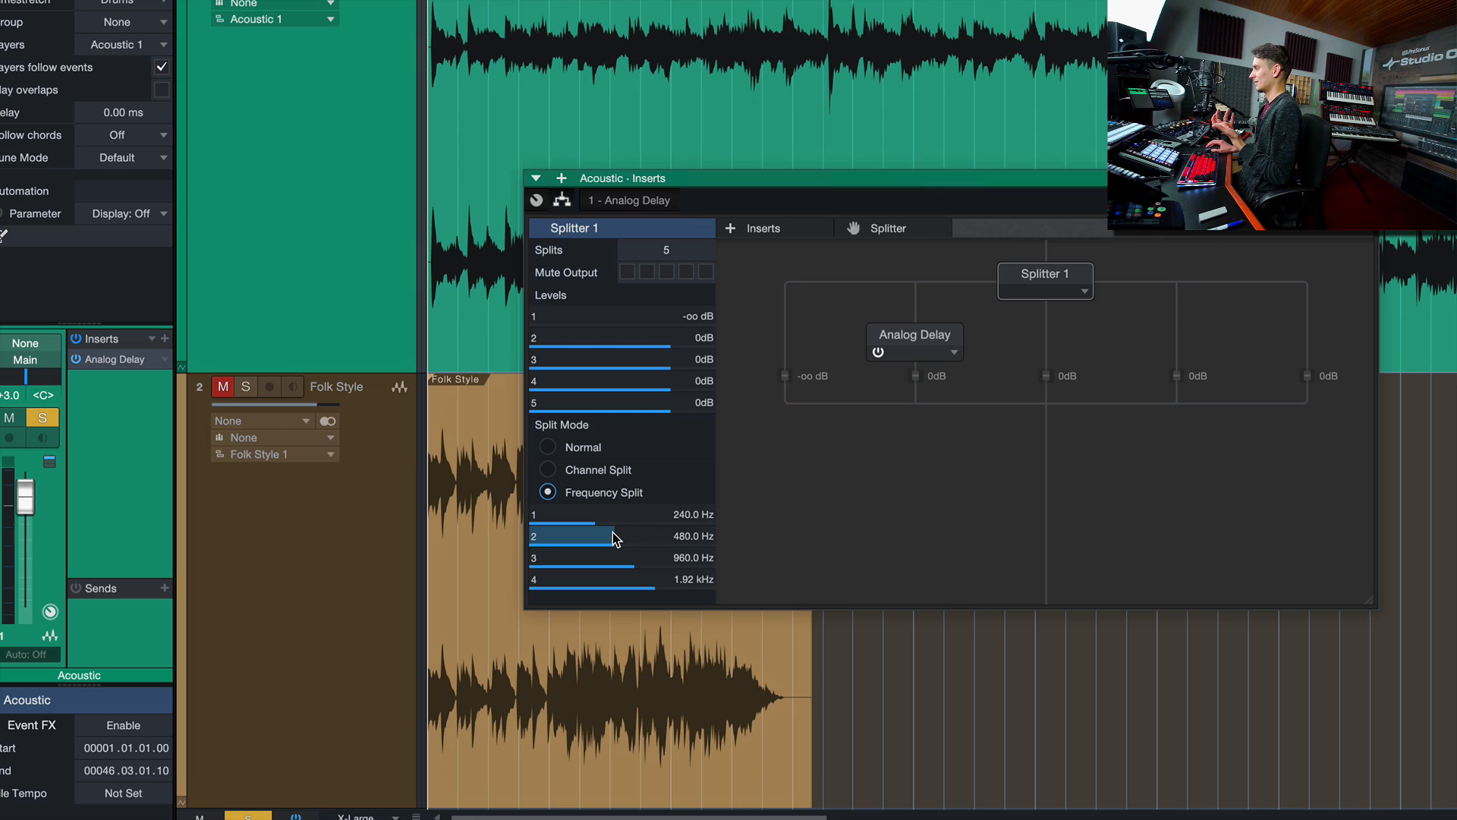
mouse_move(623, 538)
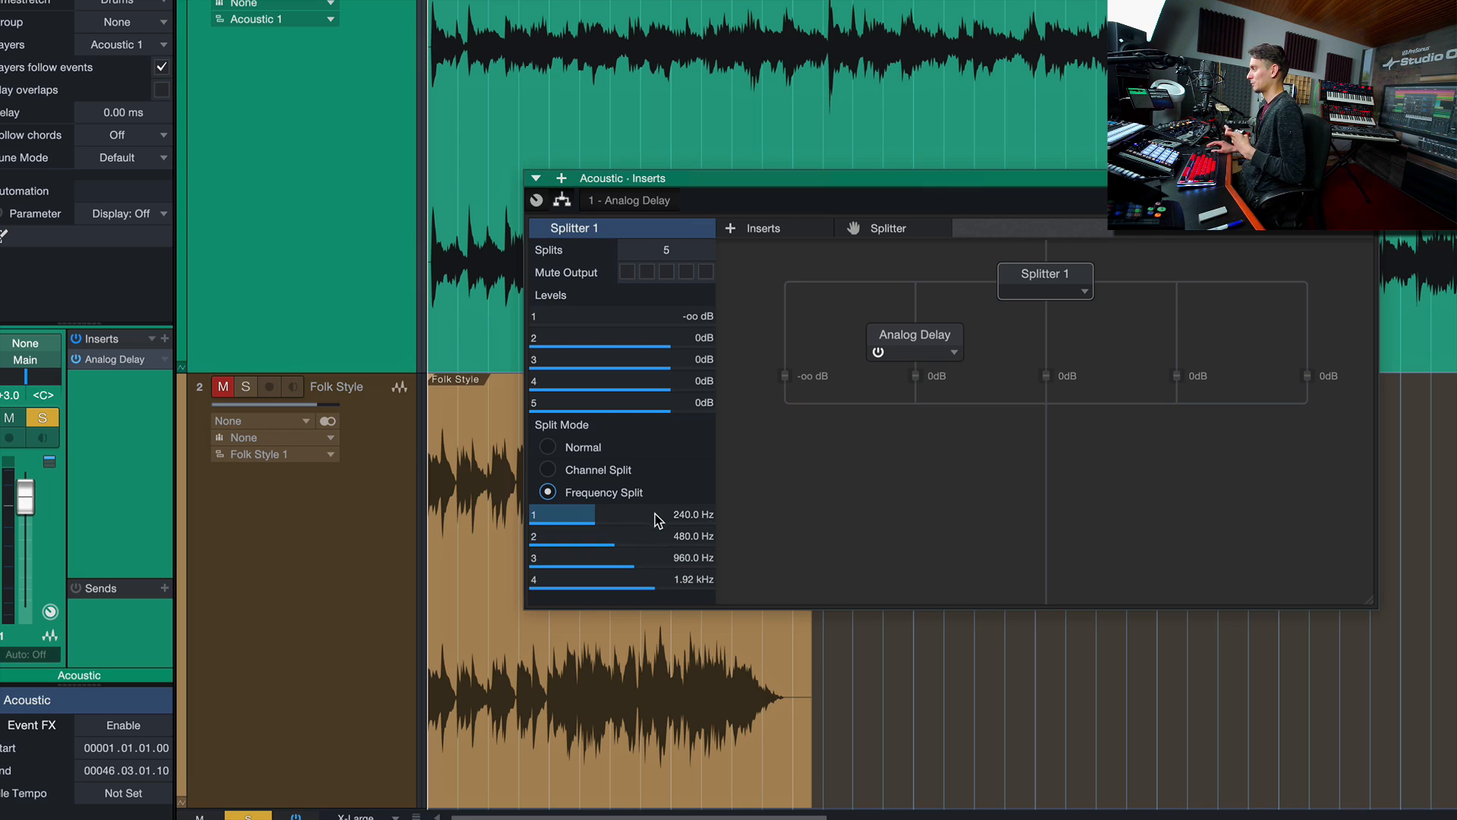
mouse_move(685, 562)
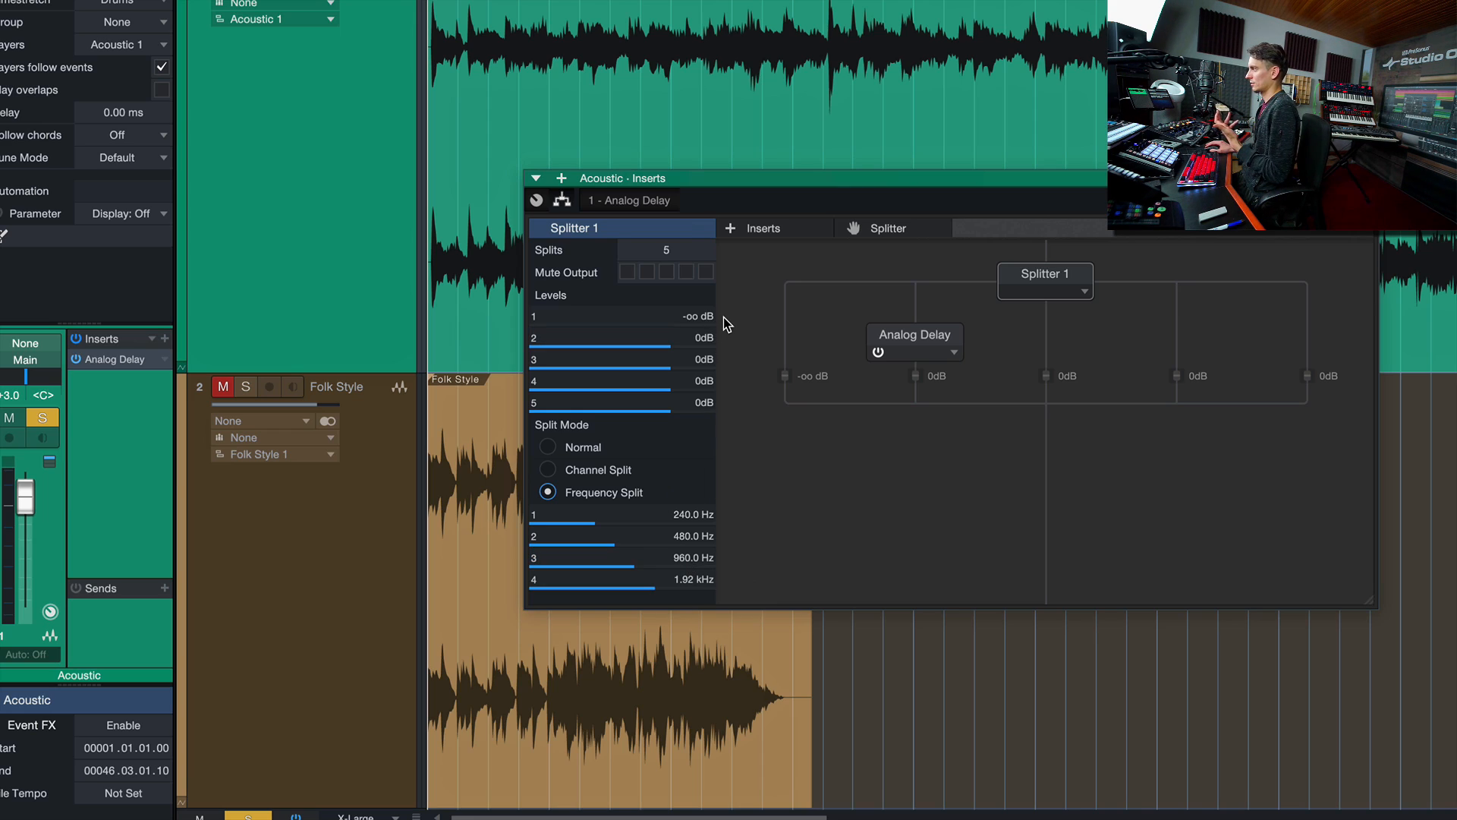
Step: Set Splitter 1 to two splits in Channel Split mode and check the Analog Delay branch
left_click_drag(670, 250, 668, 284)
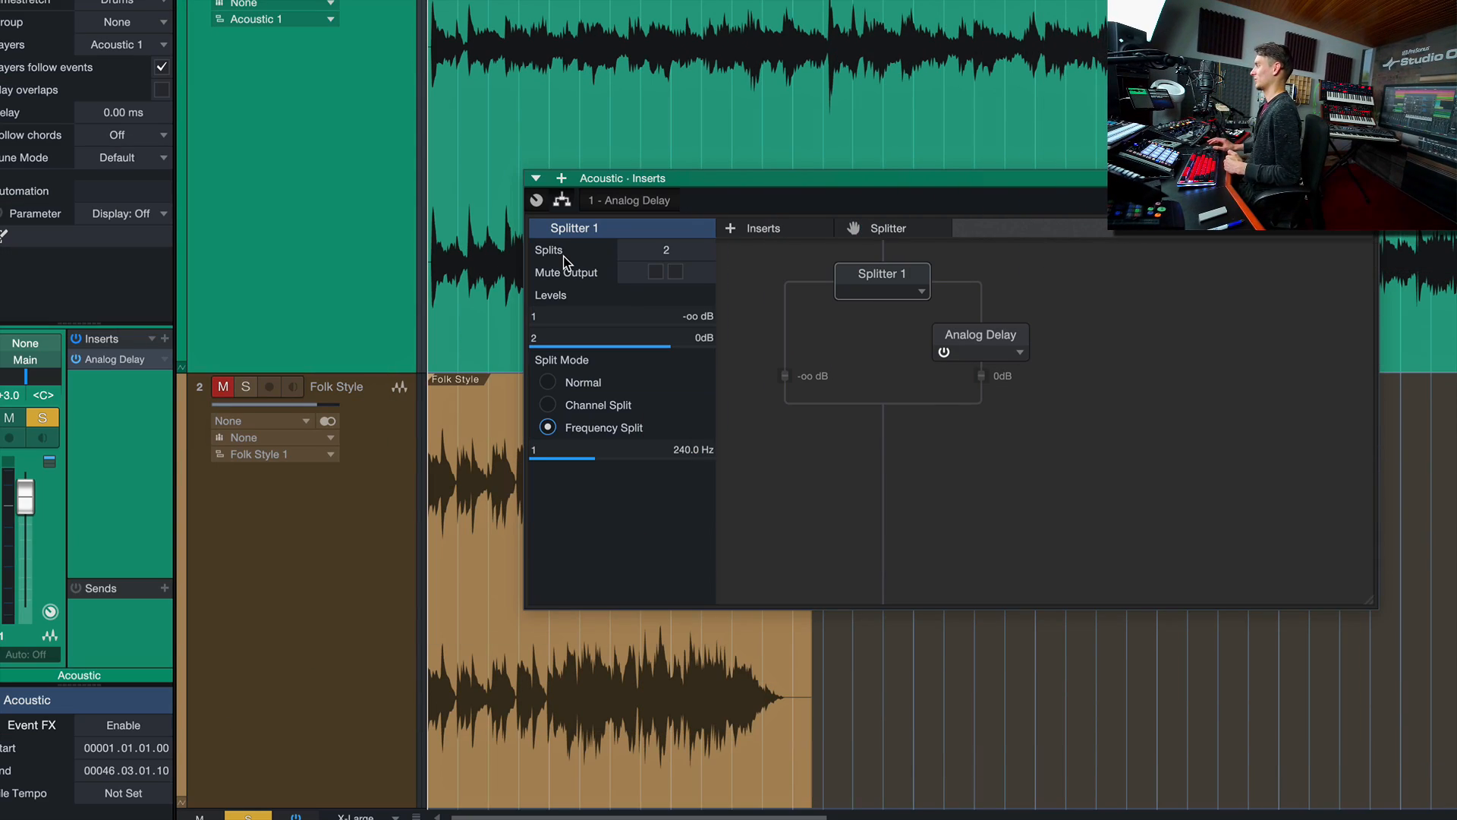
left_click(567, 404)
left_click(986, 334)
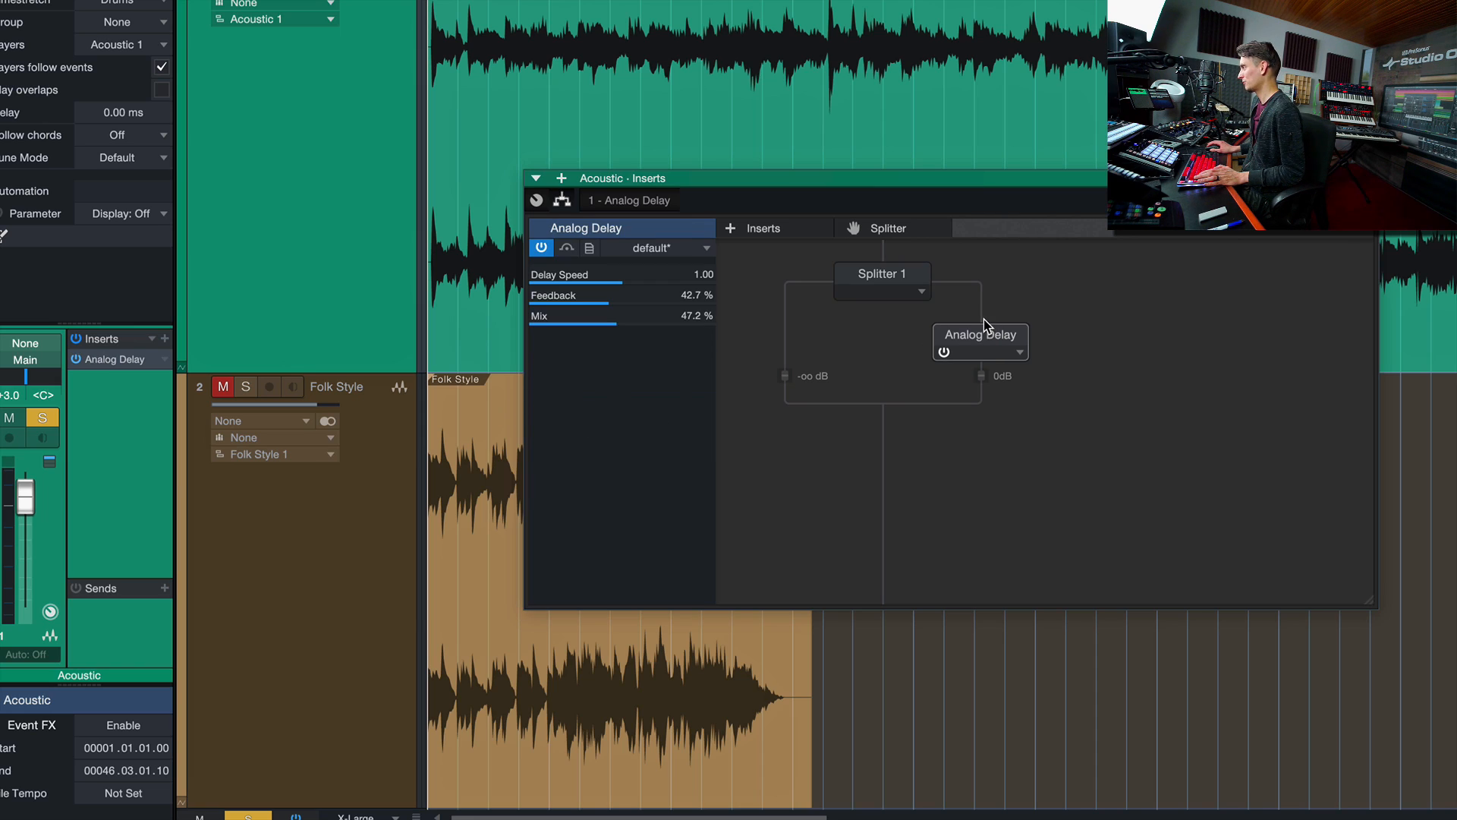
left_click(864, 288)
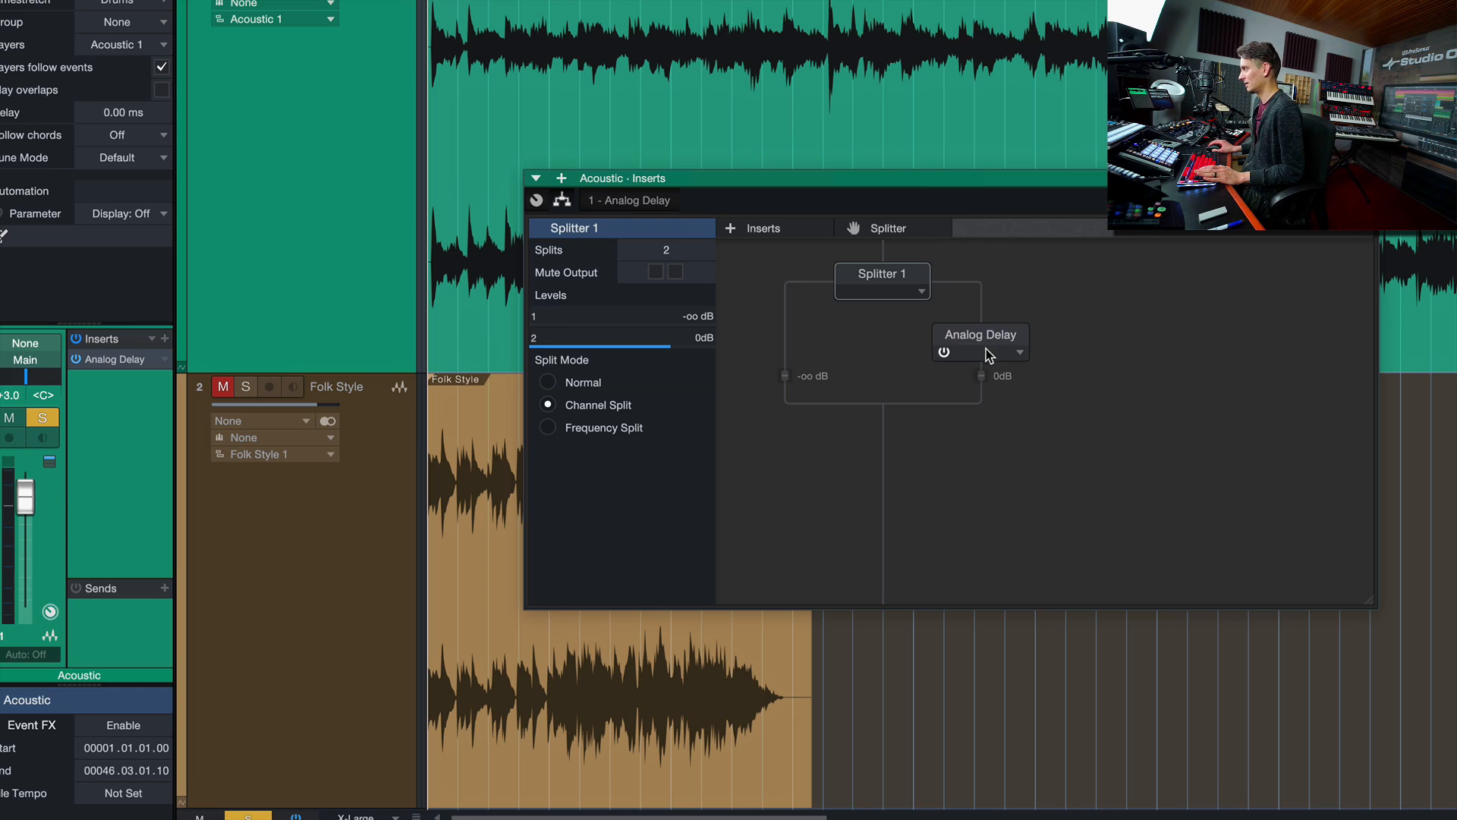
left_click(986, 316)
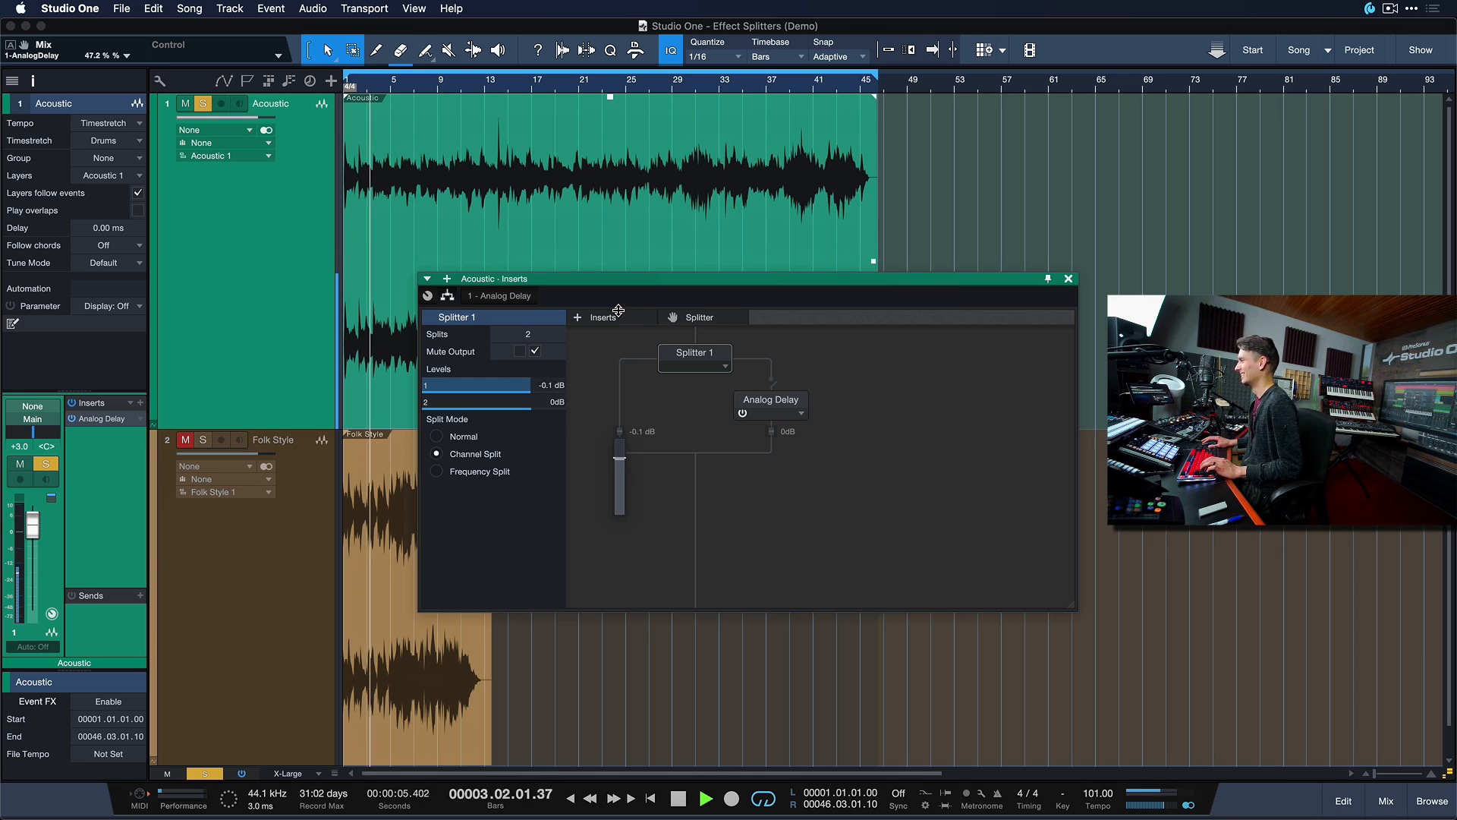
Step: Set the first branch's level to 0 dB, audition the two channel branches by muting outputs in turn, and stop playback
left_click_drag(619, 311, 619, 309)
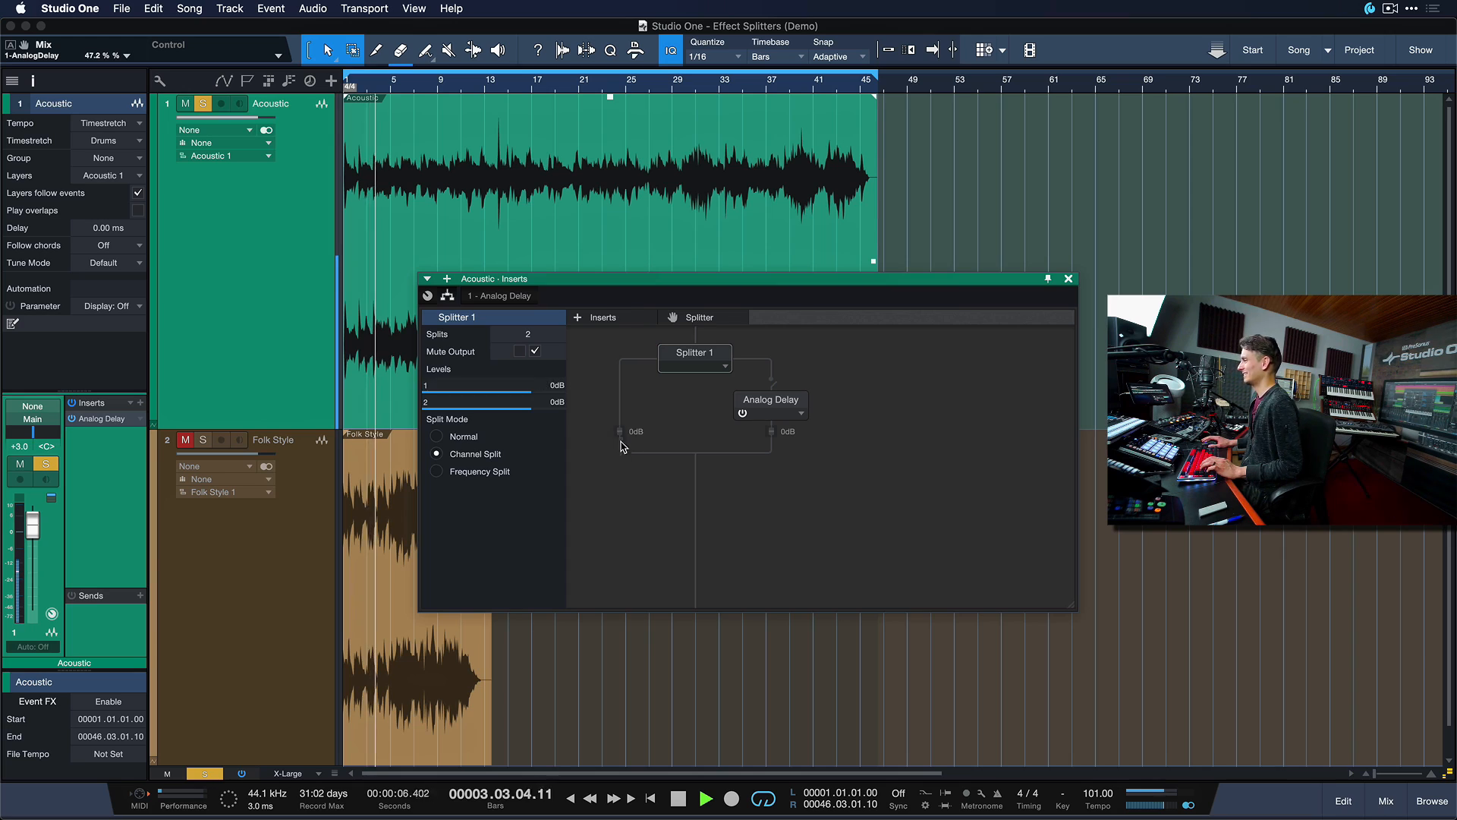
left_click(521, 353)
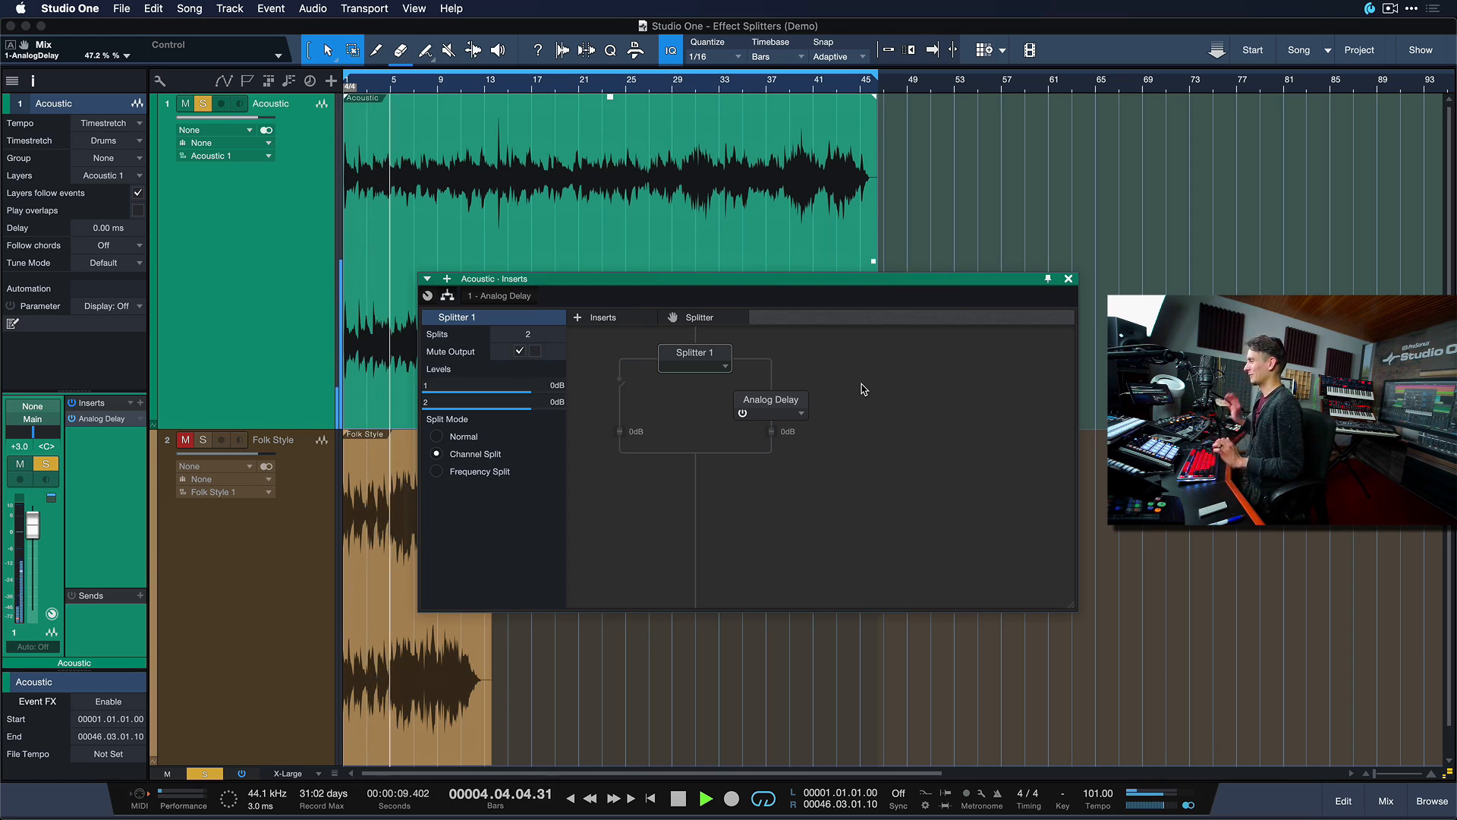
left_click(521, 352)
key("space")
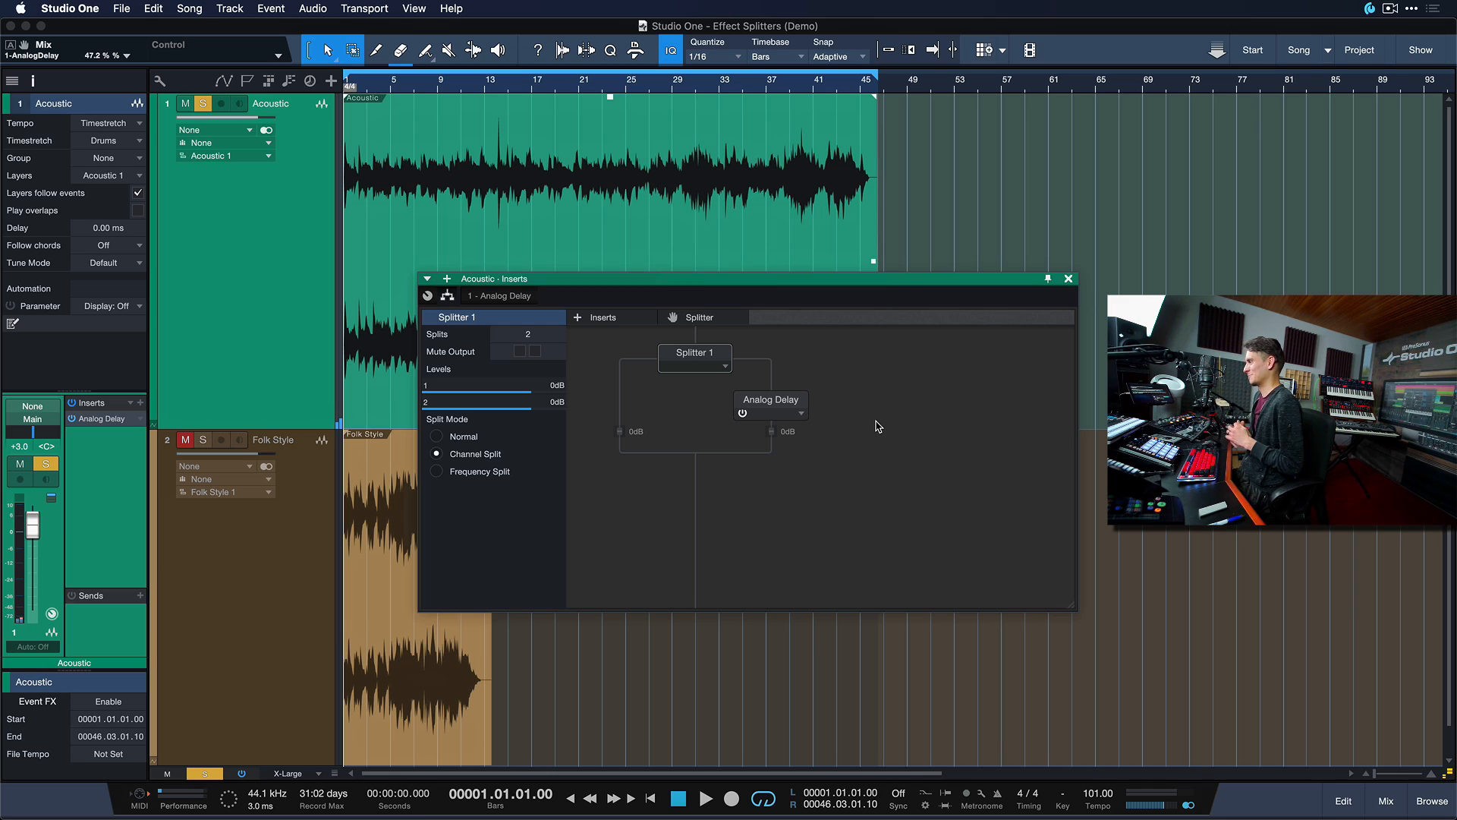
Step: Add a Mixtool to the Acoustic channel's inserts and place it ahead of Splitter 1
left_click(578, 317)
type("mixtool")
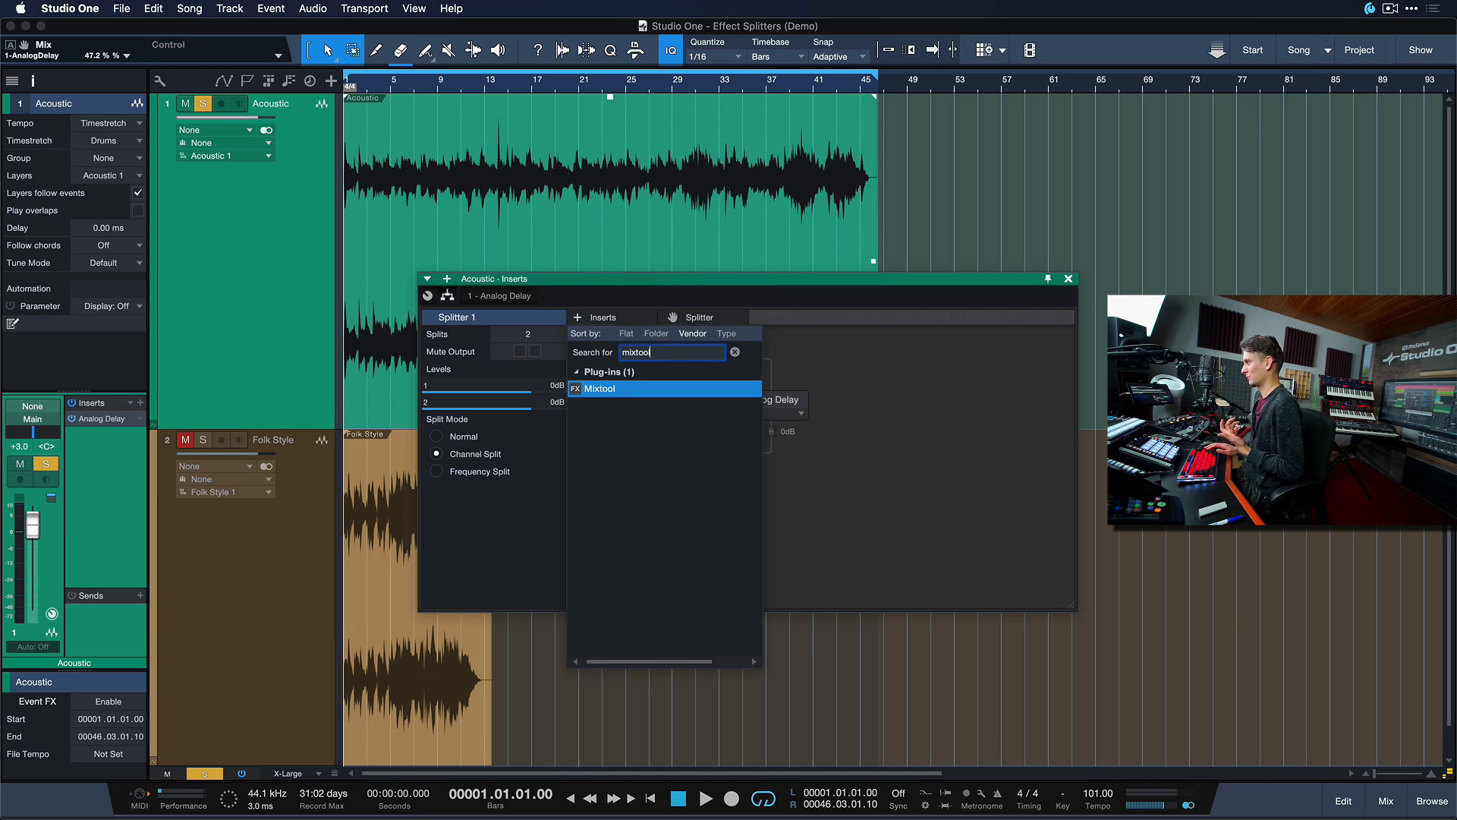
key("Return")
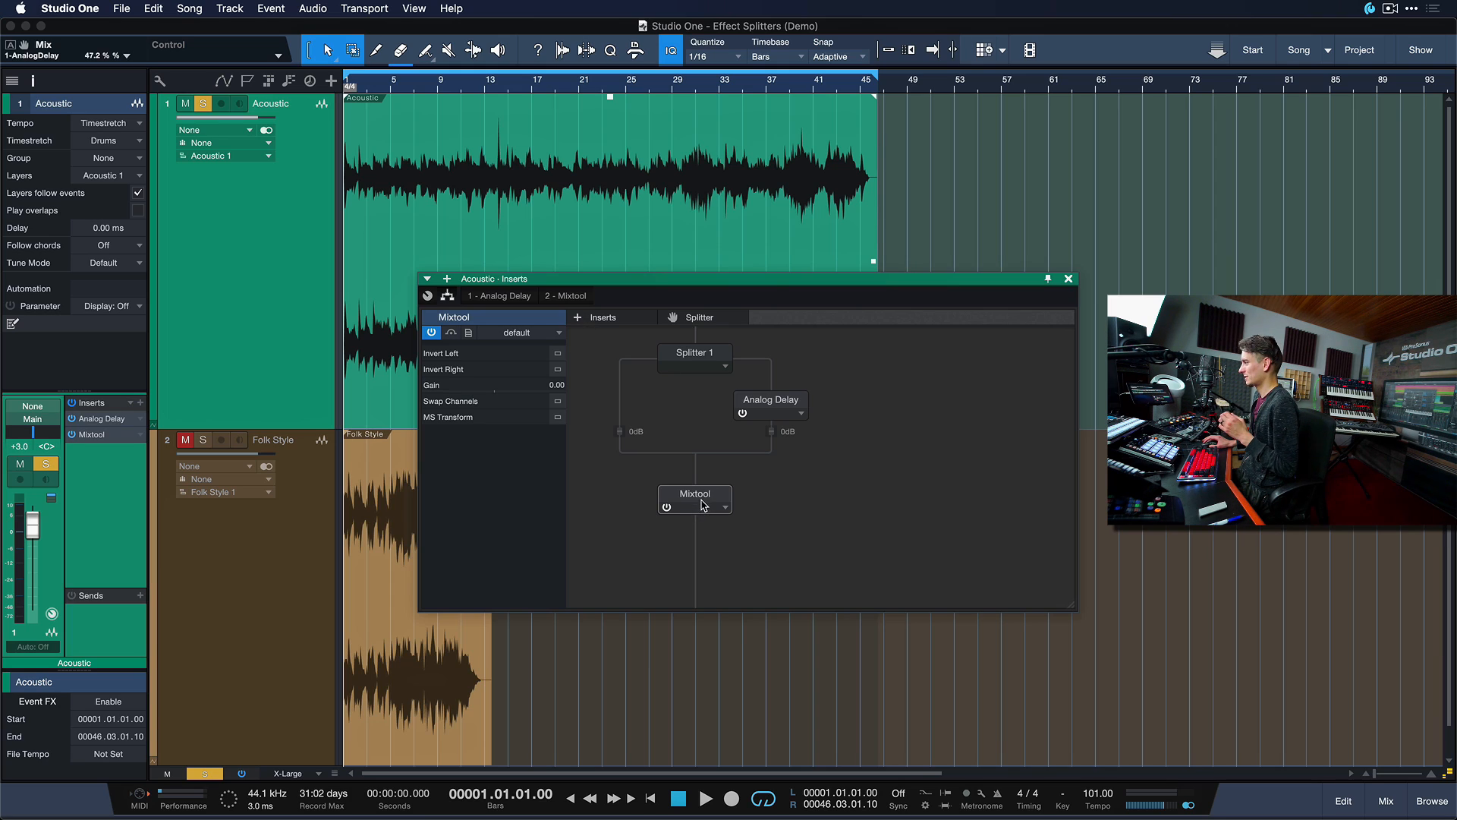
left_click_drag(701, 501, 705, 359)
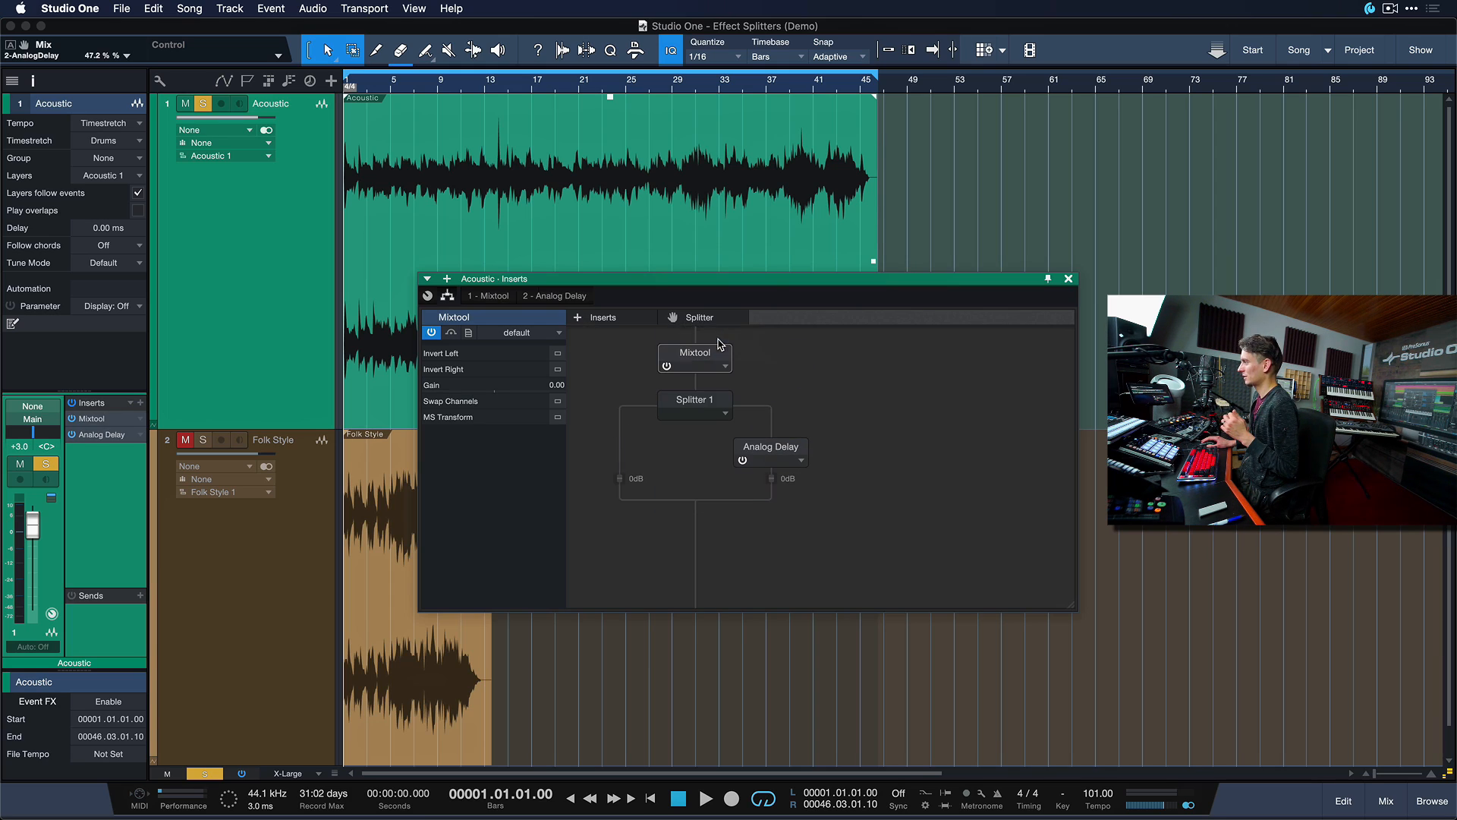
Step: Enable MS Transform on the Mixtool and return to the inserts routing view
double_click(704, 358)
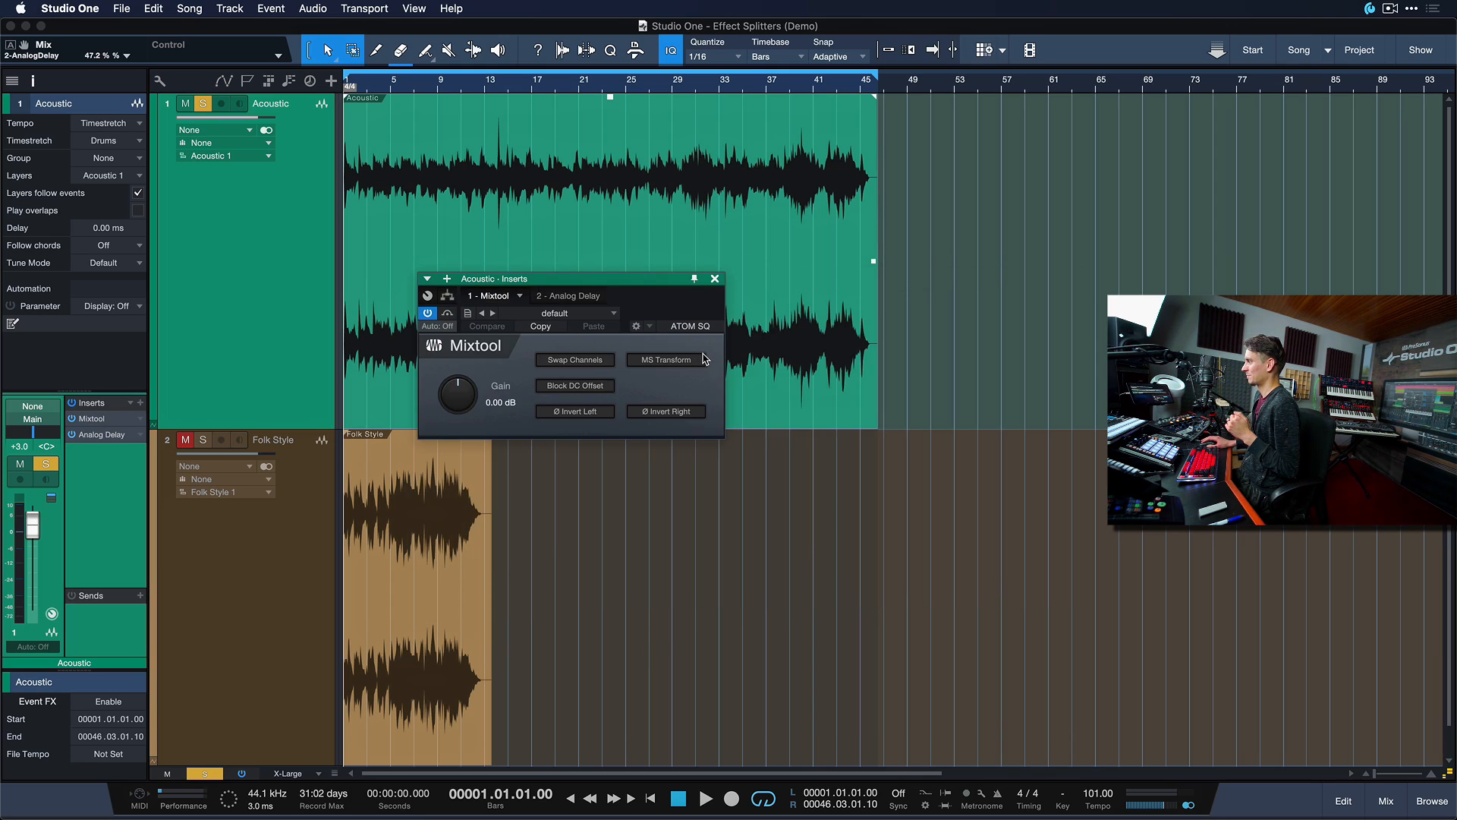
left_click(652, 360)
left_click(447, 295)
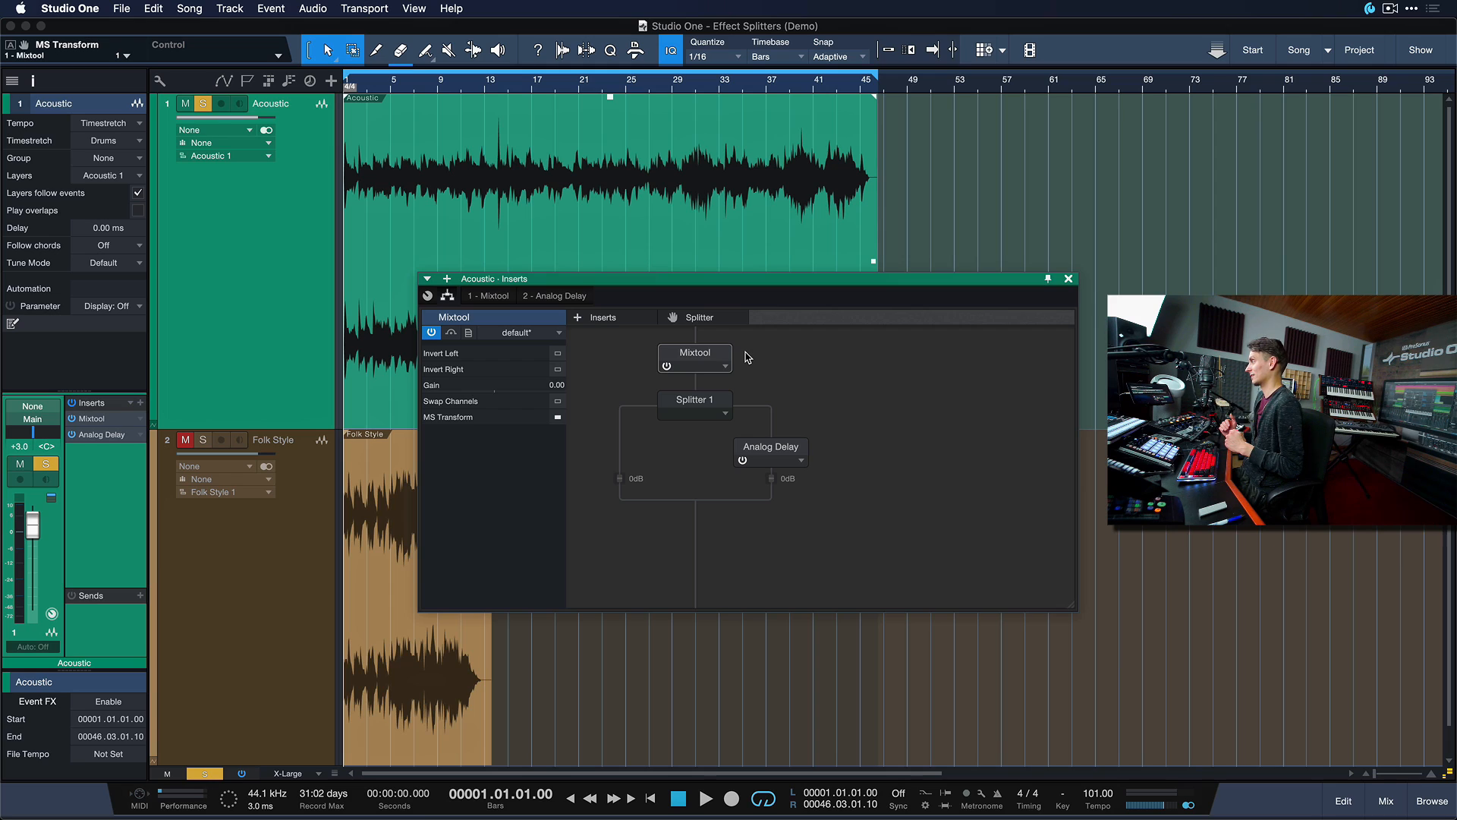
Step: Duplicate the Mixtool after Splitter 1 to convert the signal back, and check the first Mixtool's MS Transform setting
left_click_drag(713, 358, 703, 530)
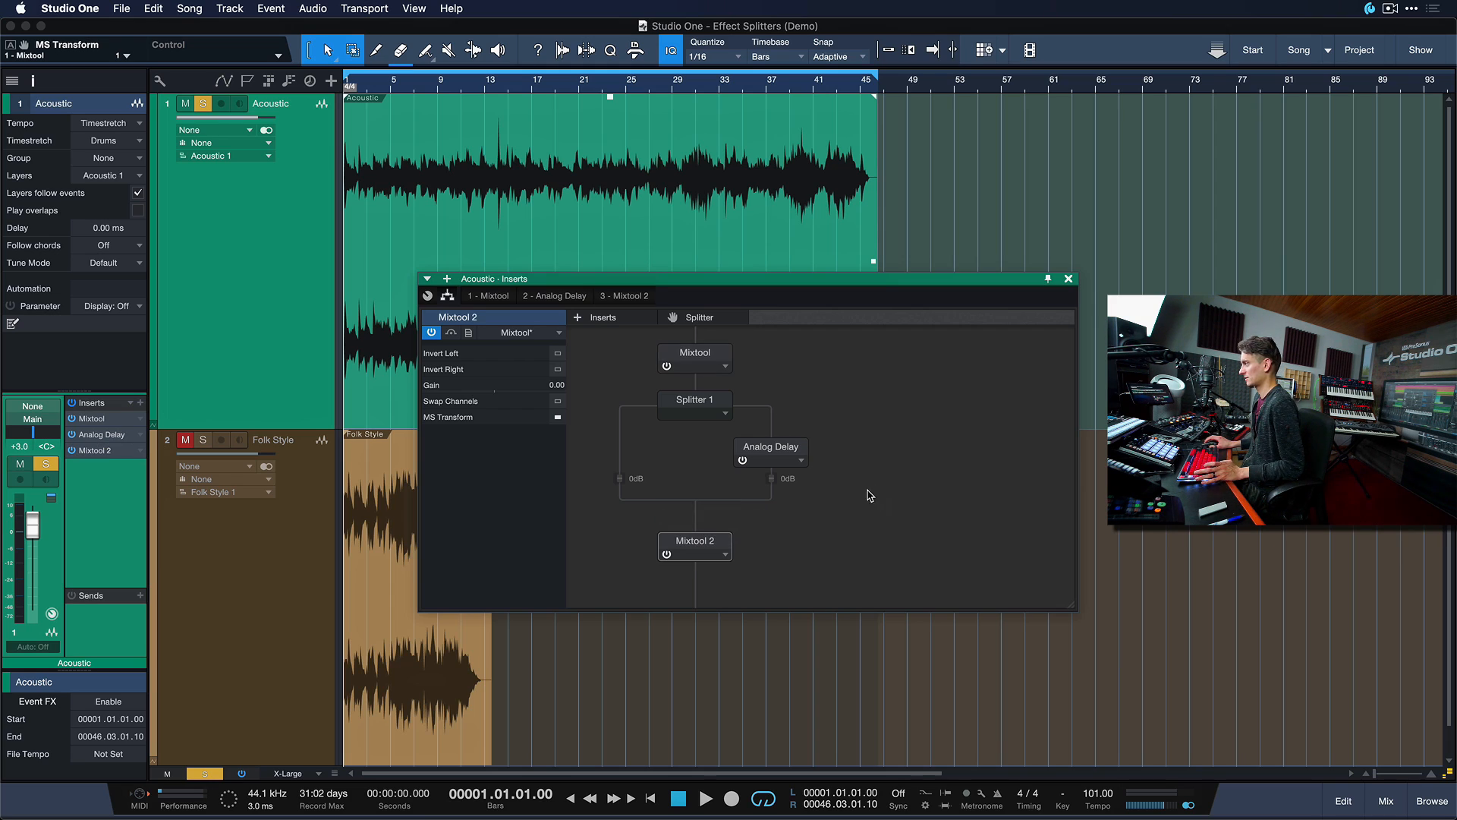
double_click(705, 361)
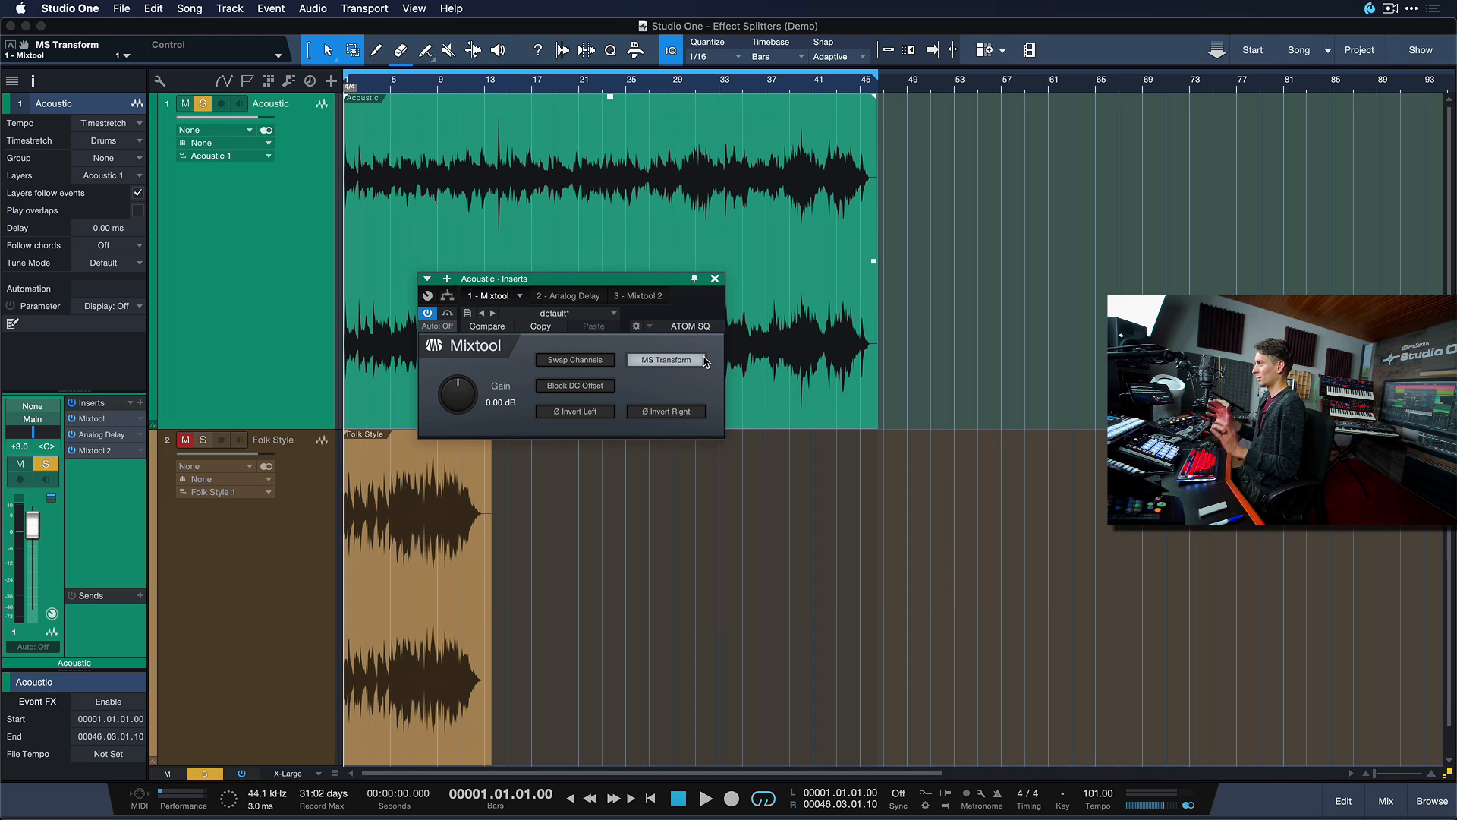
left_click(450, 297)
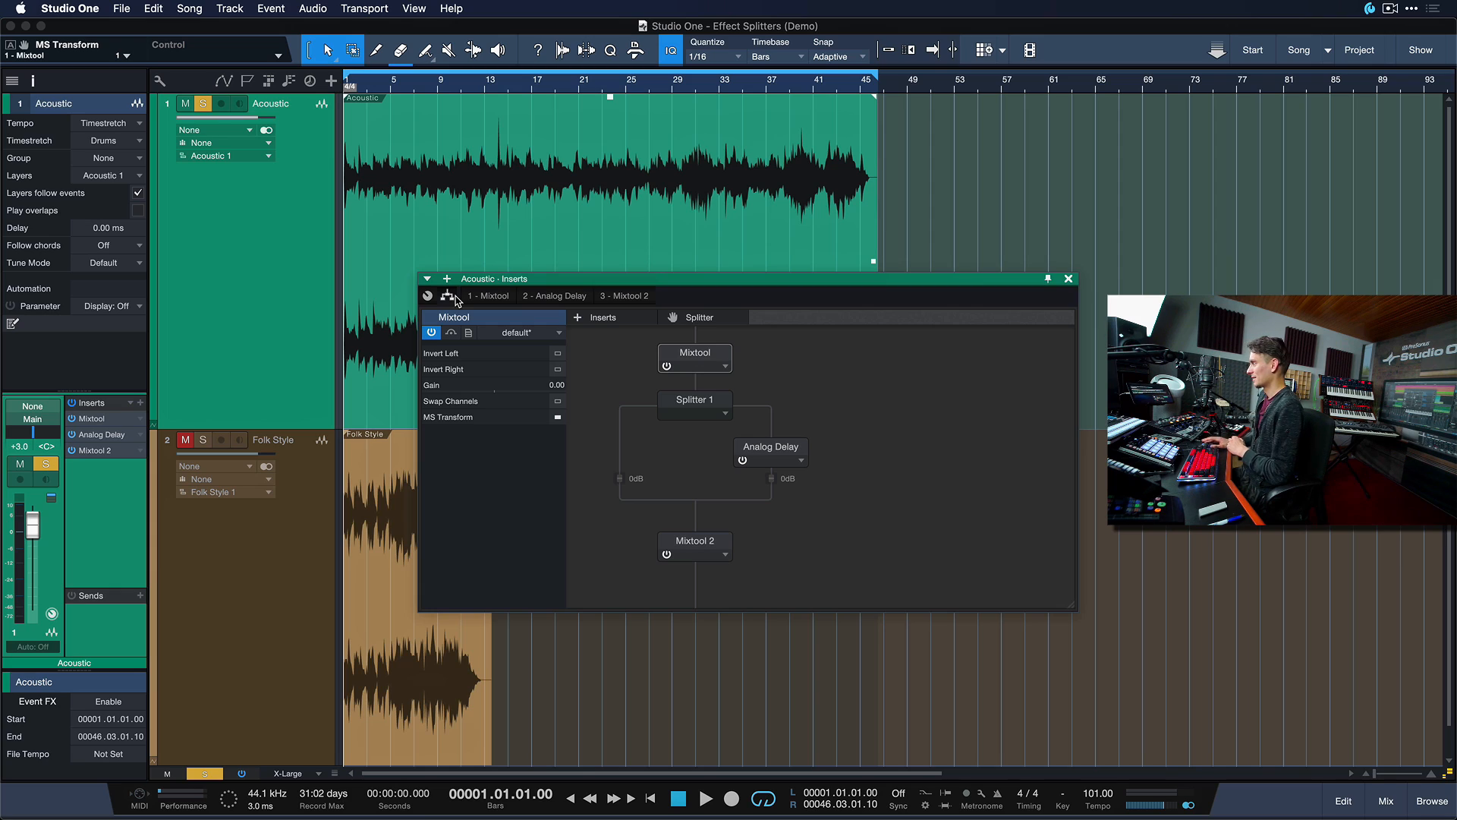
Step: Audition Splitter 1's mid and side branches by muting outputs with Analog Delay bypassed, and play the track with the delay re-enabled
left_click(728, 414)
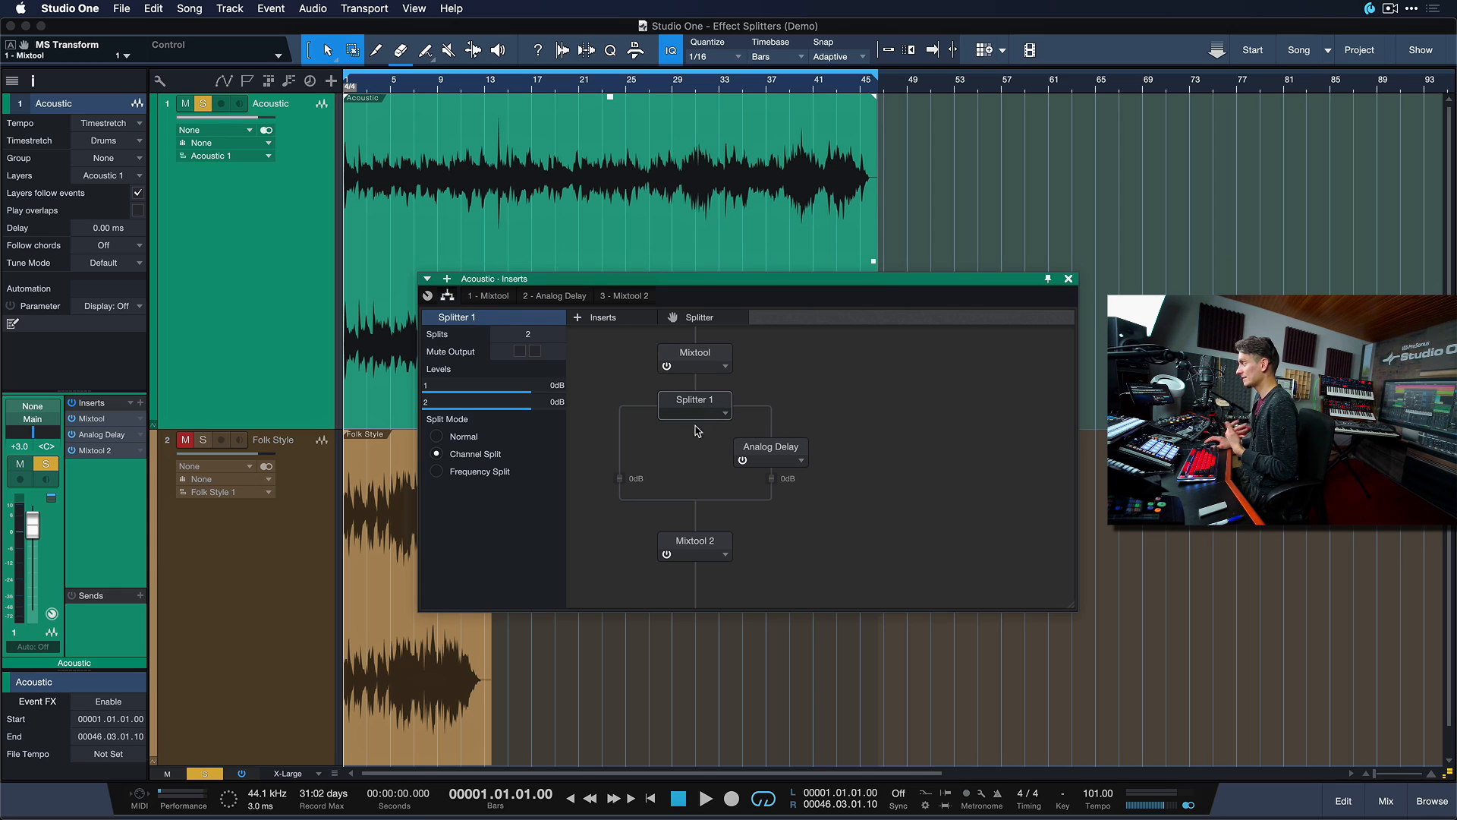
left_click(743, 461)
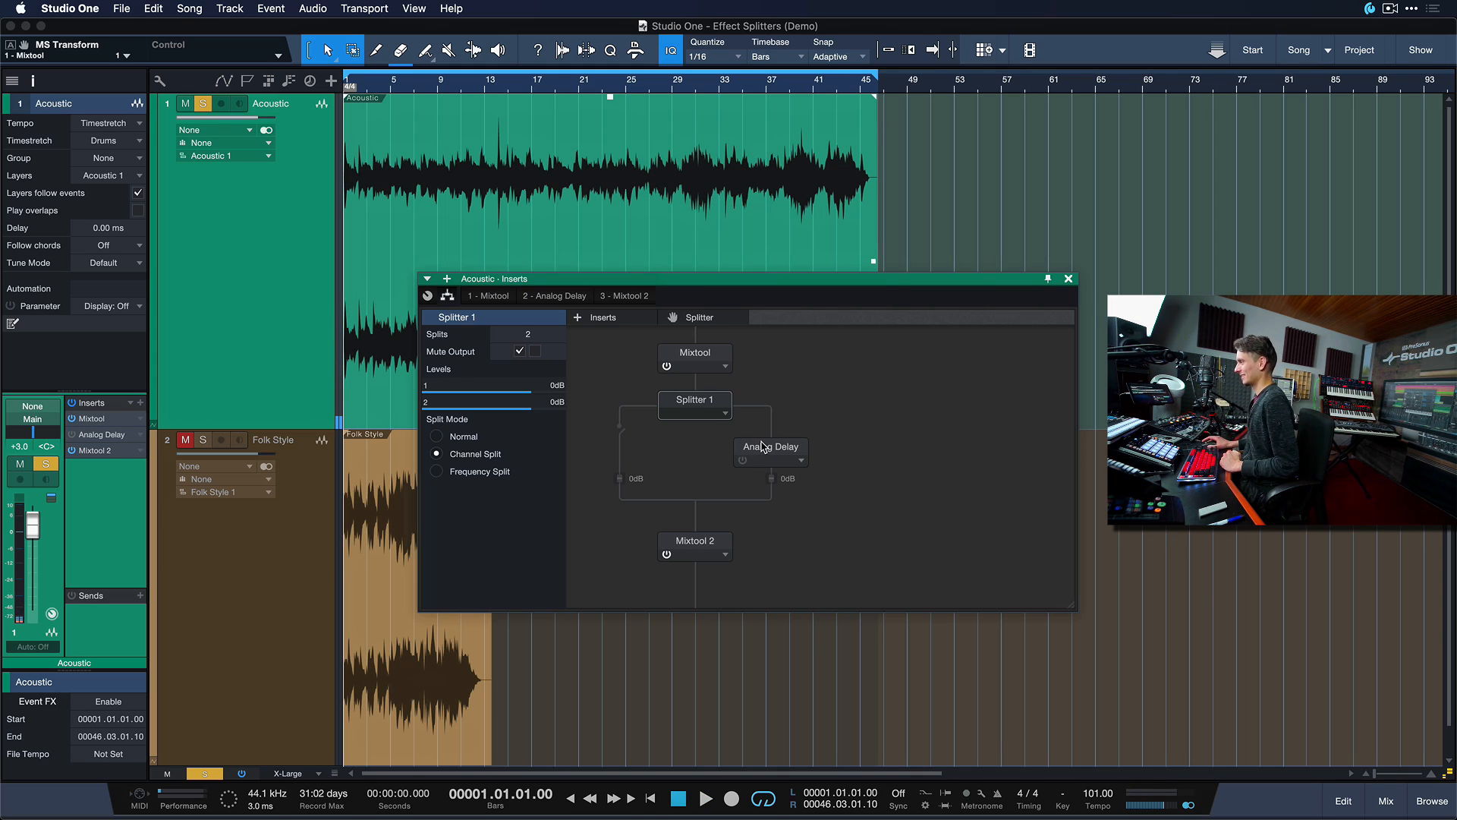
left_click(520, 353)
key("space")
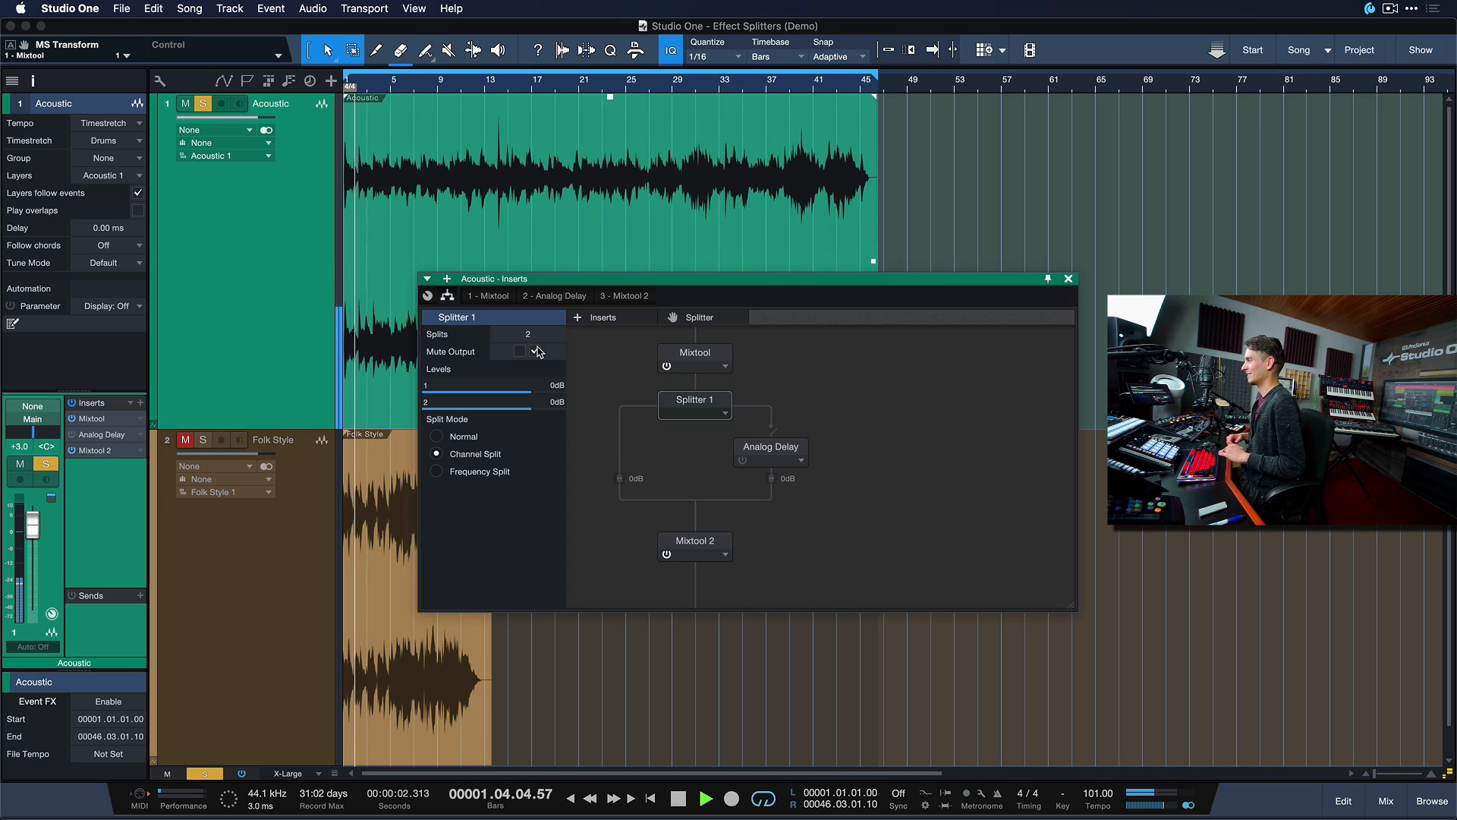
key("space")
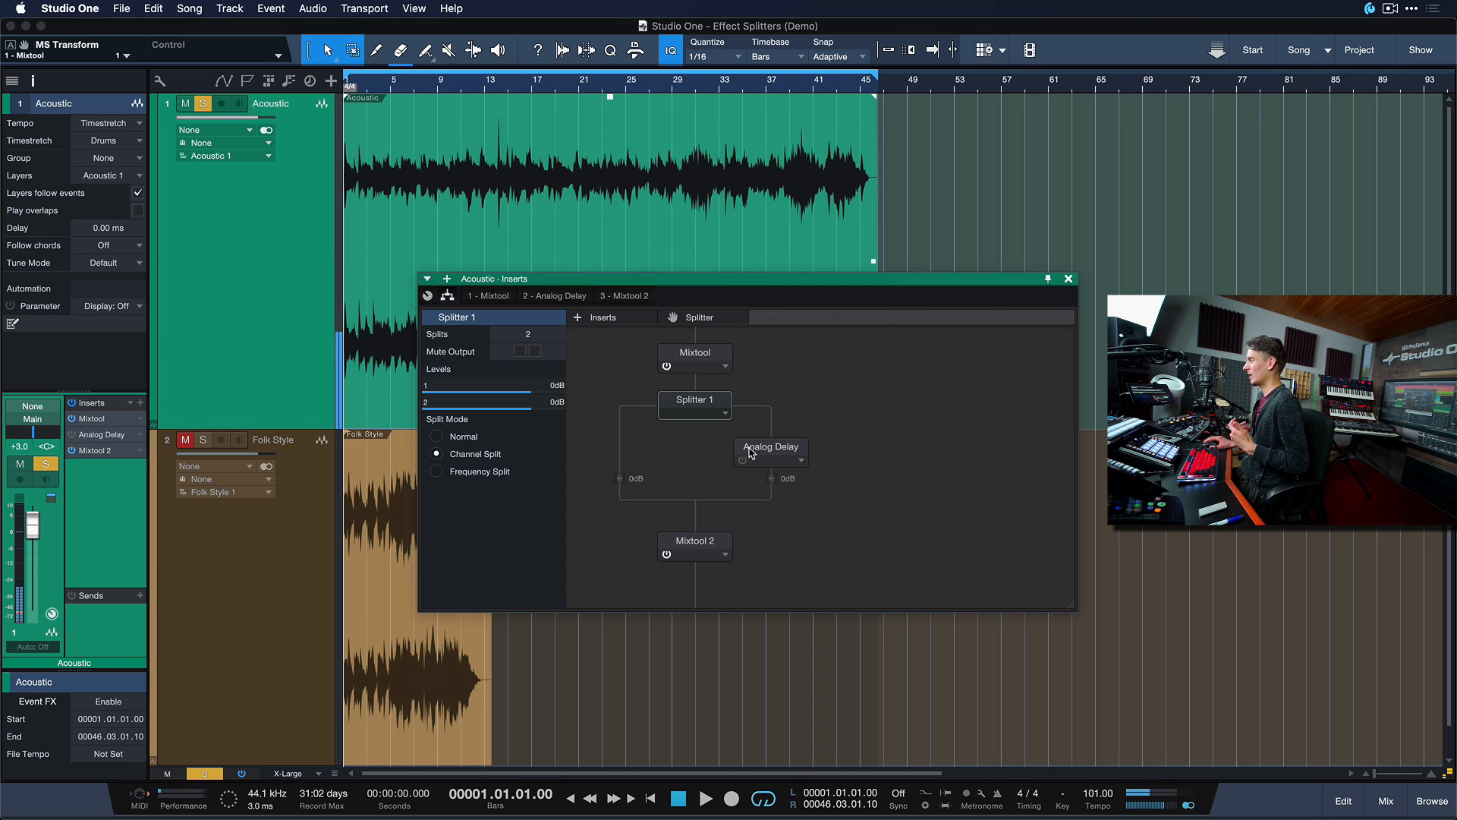
left_click(750, 458)
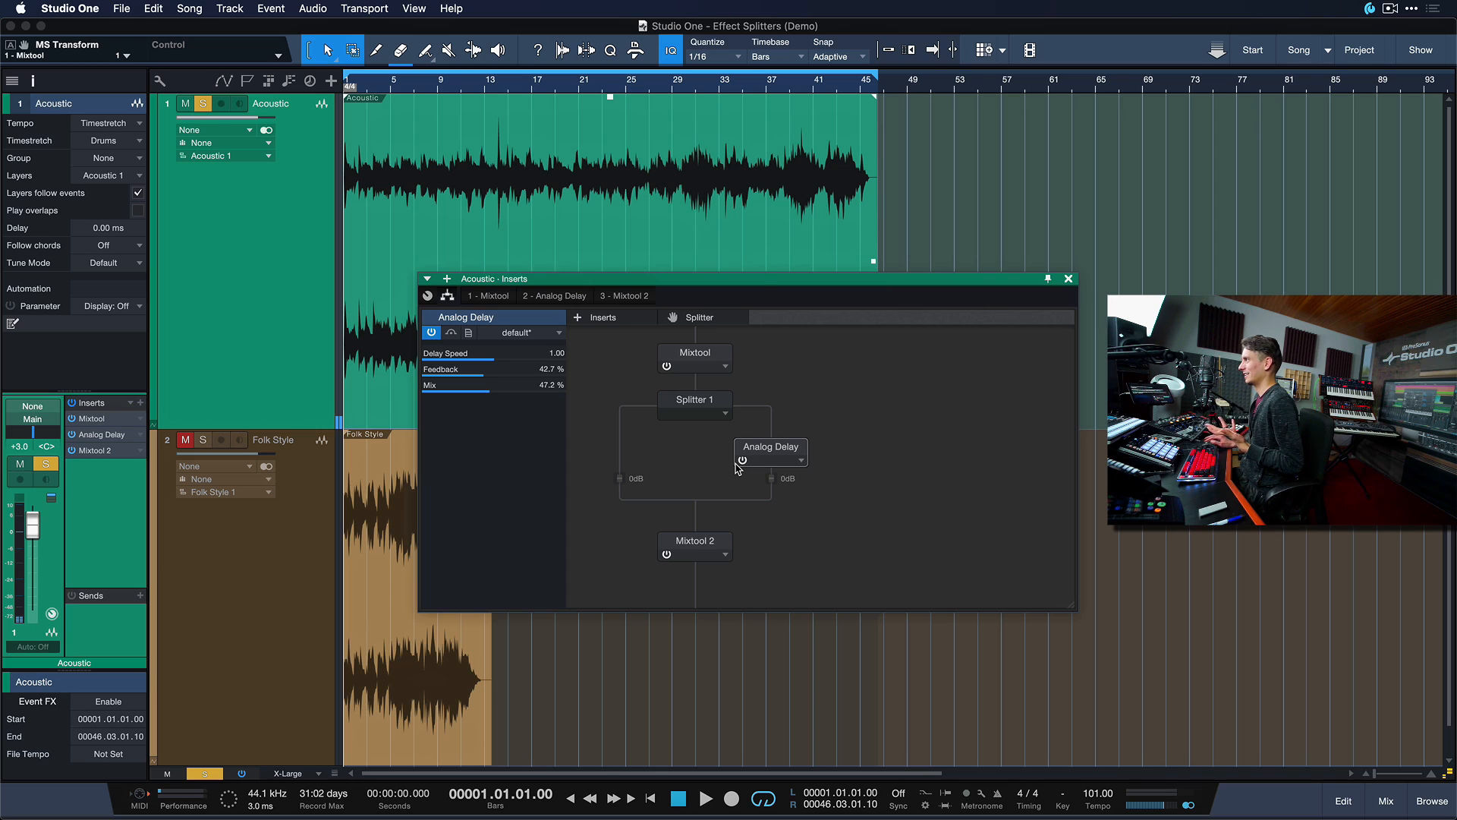
key("space")
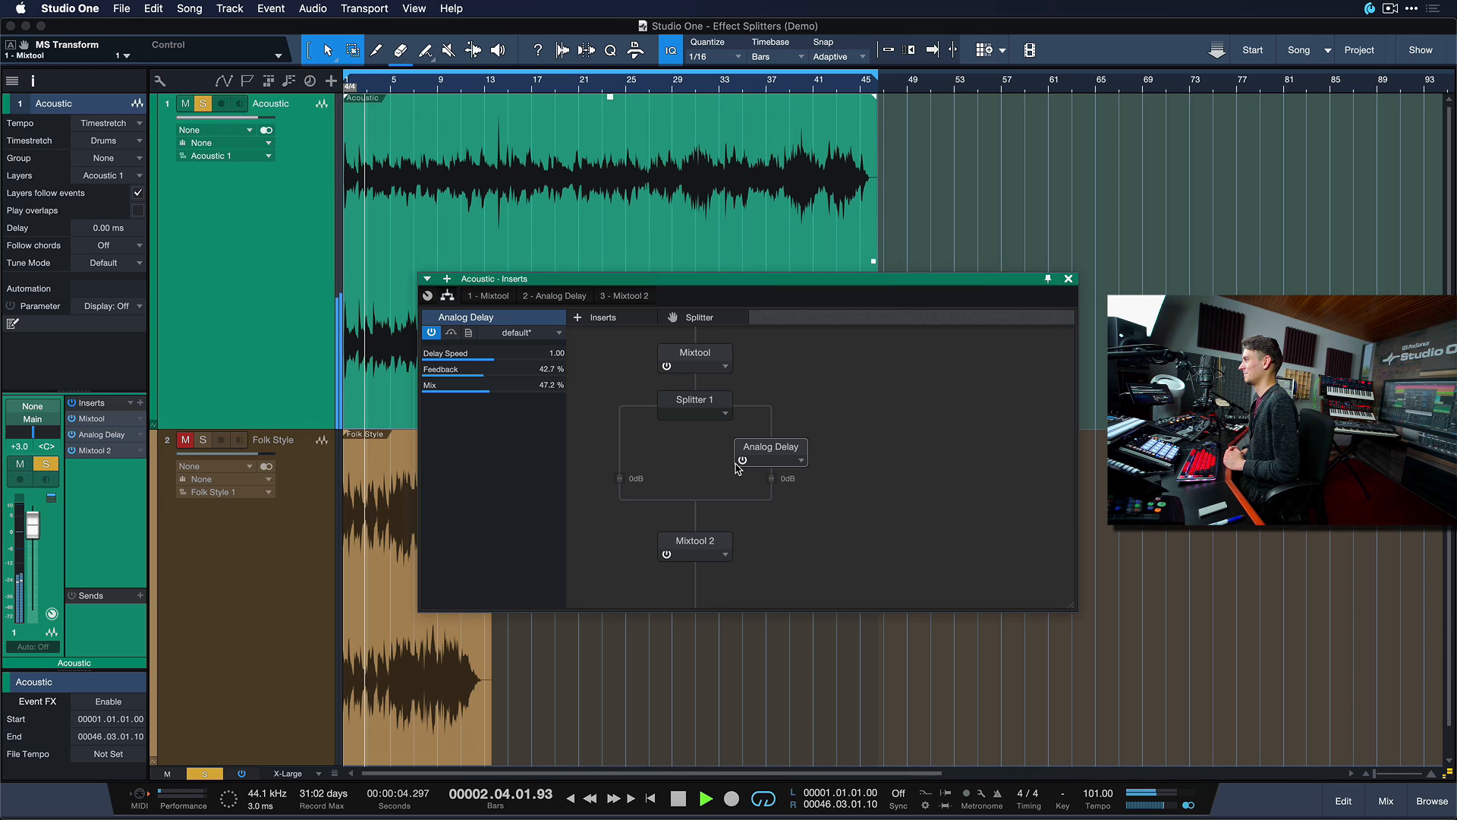
Step: Set Analog Delay's Drive to 46.5 % and adjust its High Cut, Dry/Wet and Width during playback
double_click(801, 454)
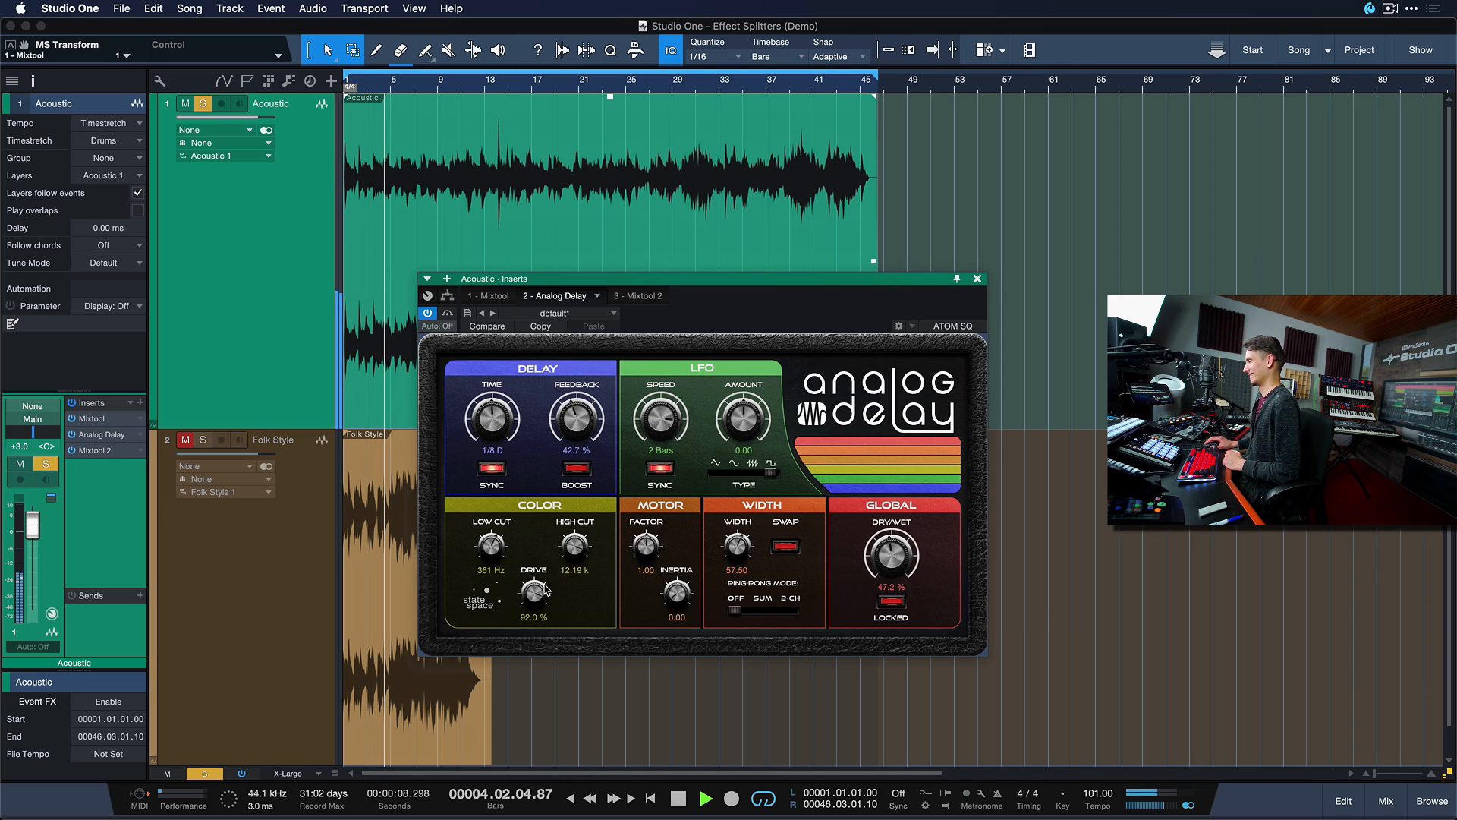
left_click_drag(534, 593, 547, 658)
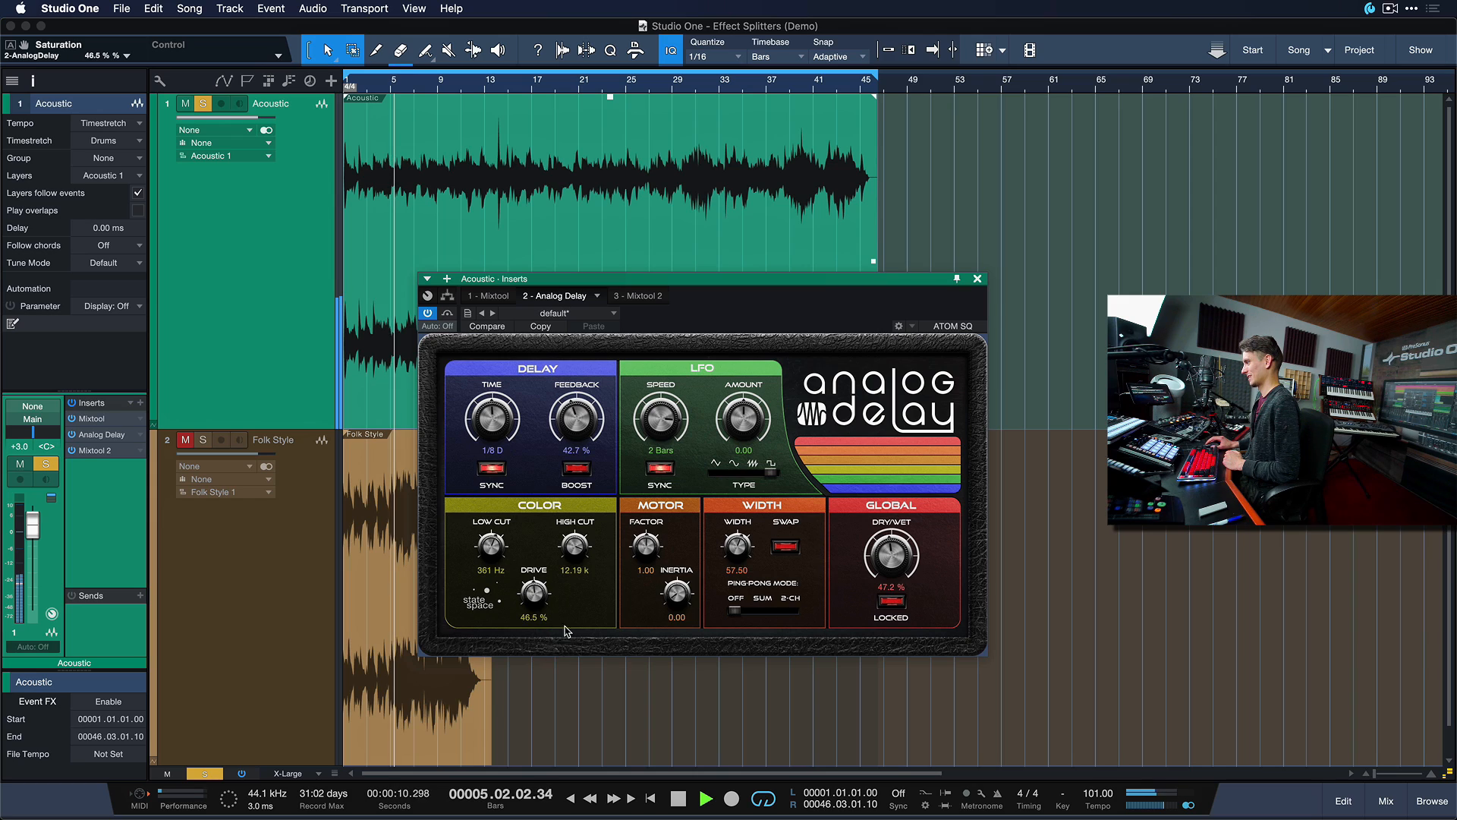
left_click_drag(575, 545, 576, 532)
left_click_drag(873, 556, 874, 571)
left_click_drag(738, 552, 740, 517)
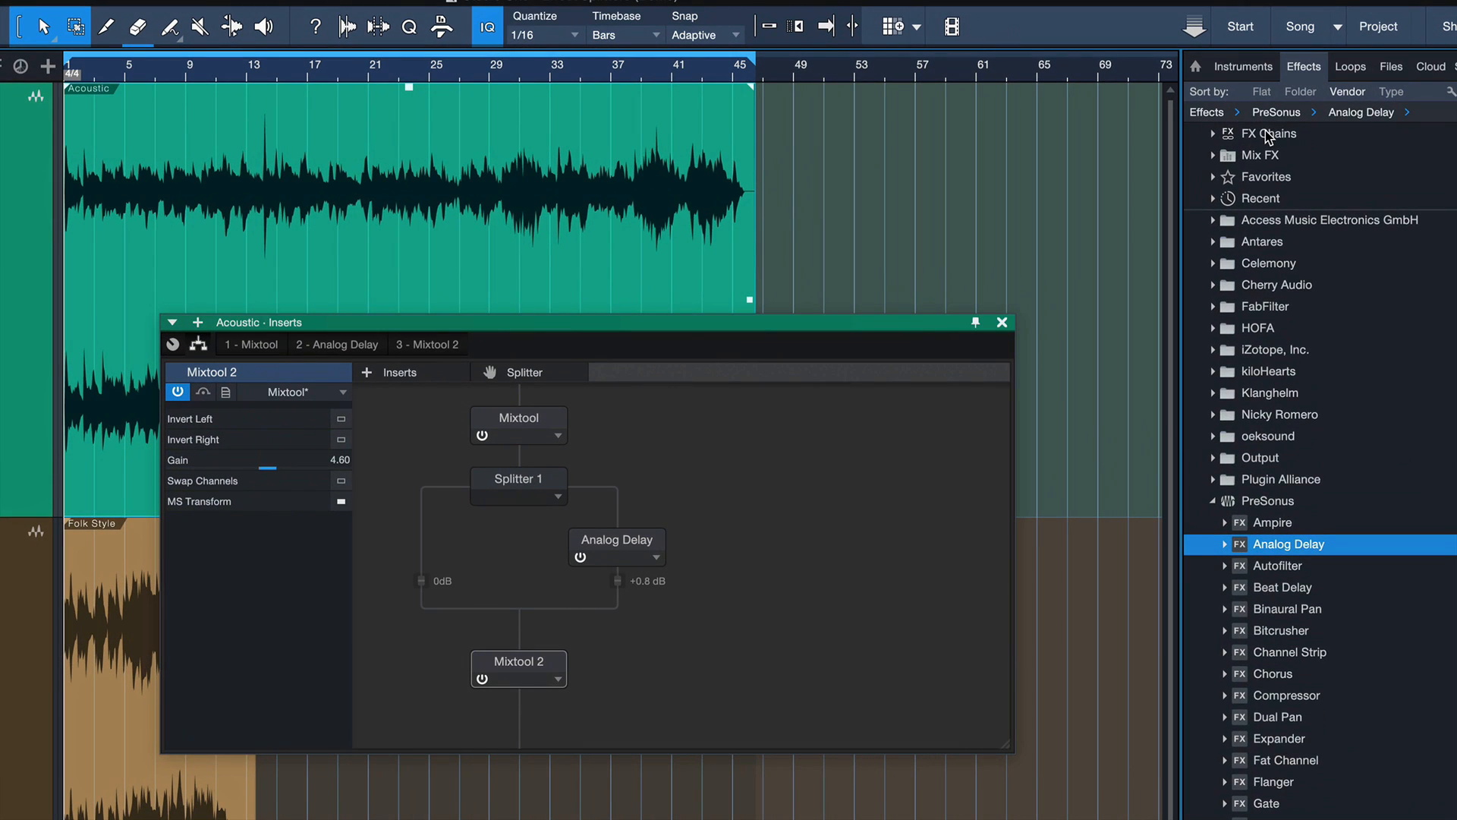
Step: Browse the FX Chains presets to the Mixing folder and select Enriching M/S Delay
left_click(1300, 133)
left_click(1281, 255)
left_click(1277, 294)
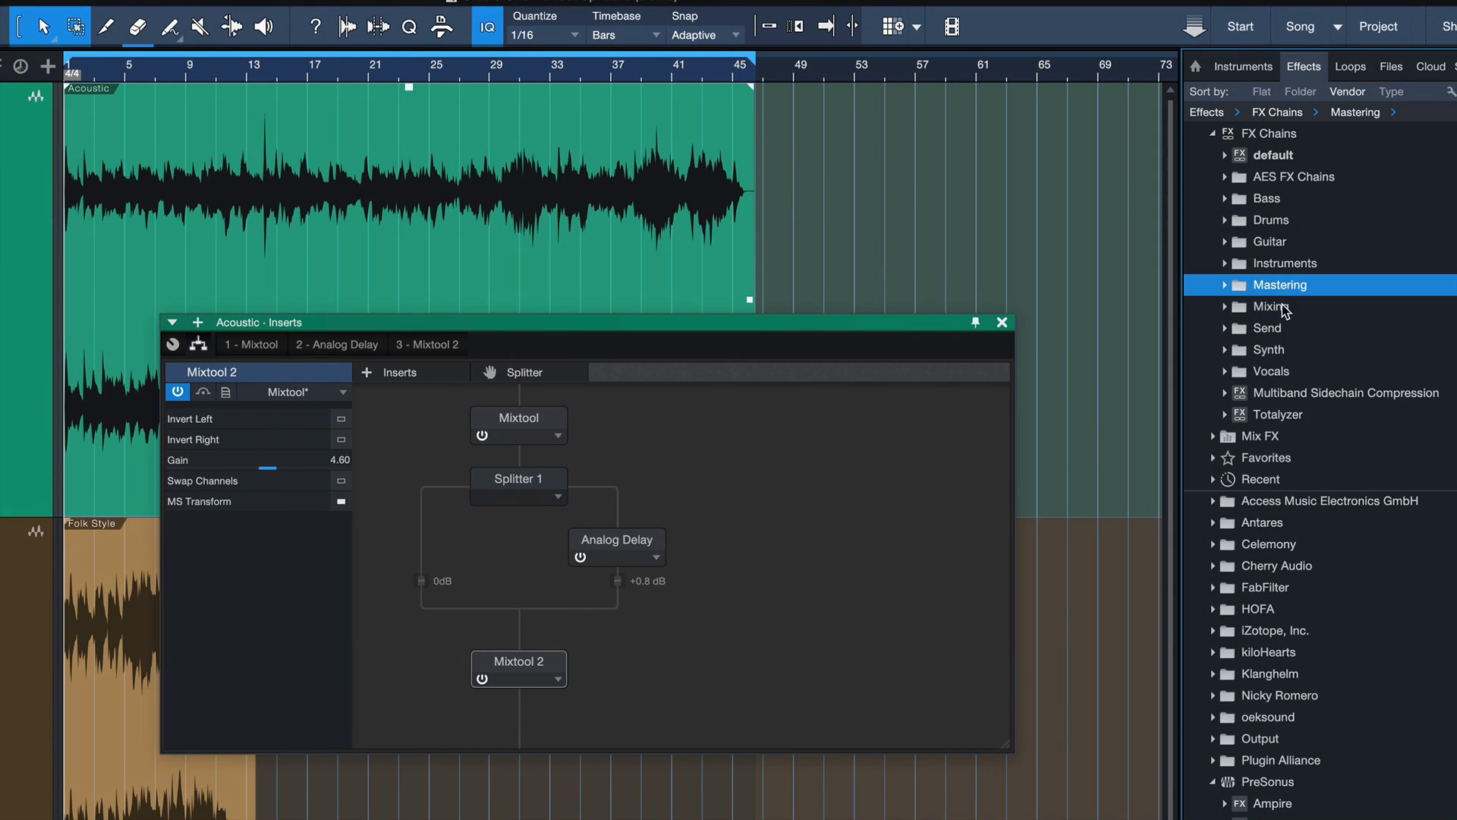
left_click(1255, 299)
left_click(1306, 414)
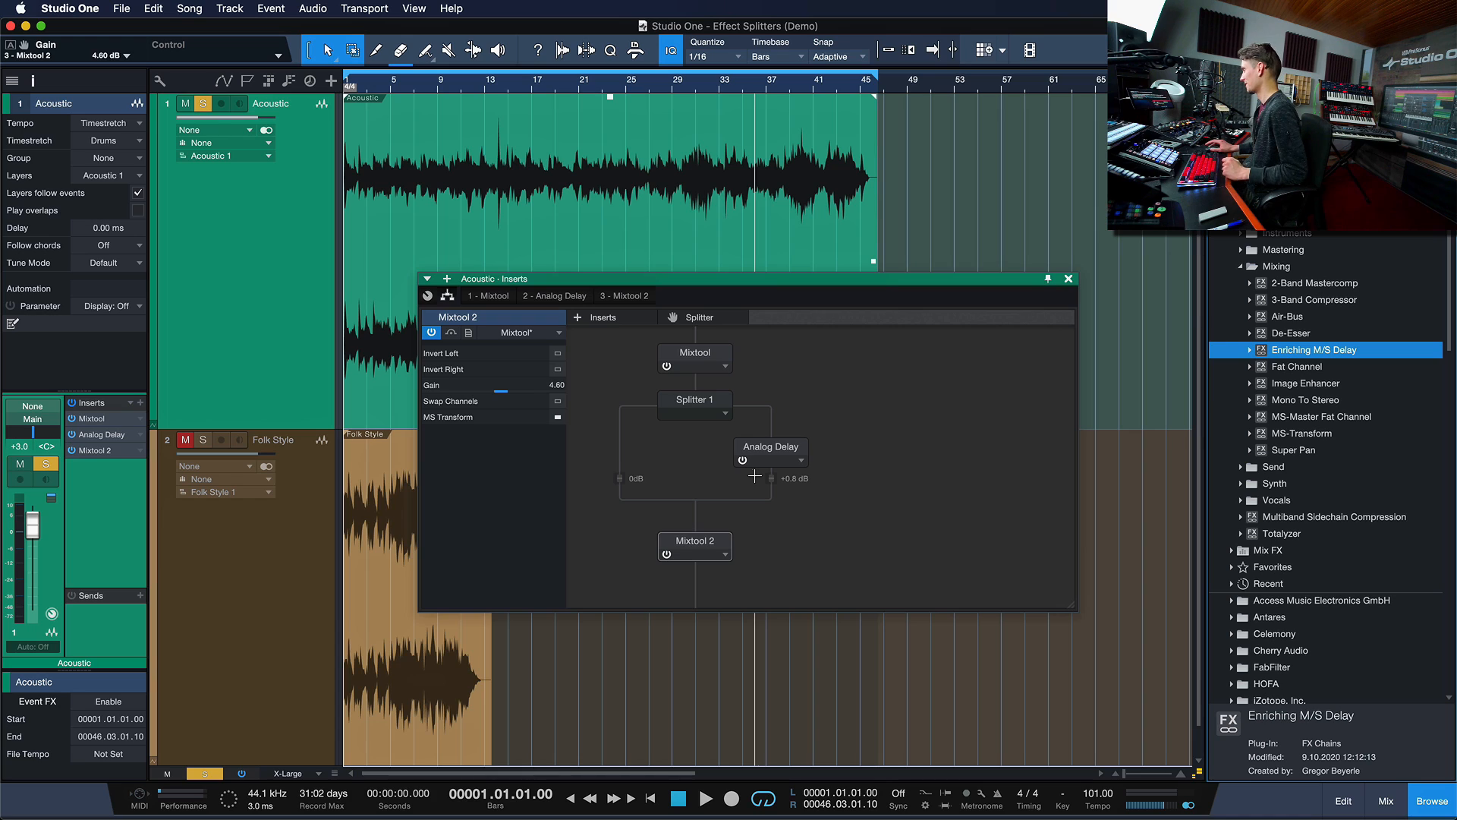
Step: Close the Acoustic inserts window and select the Folk Style track with solo active
key("Escape")
left_click(326, 611)
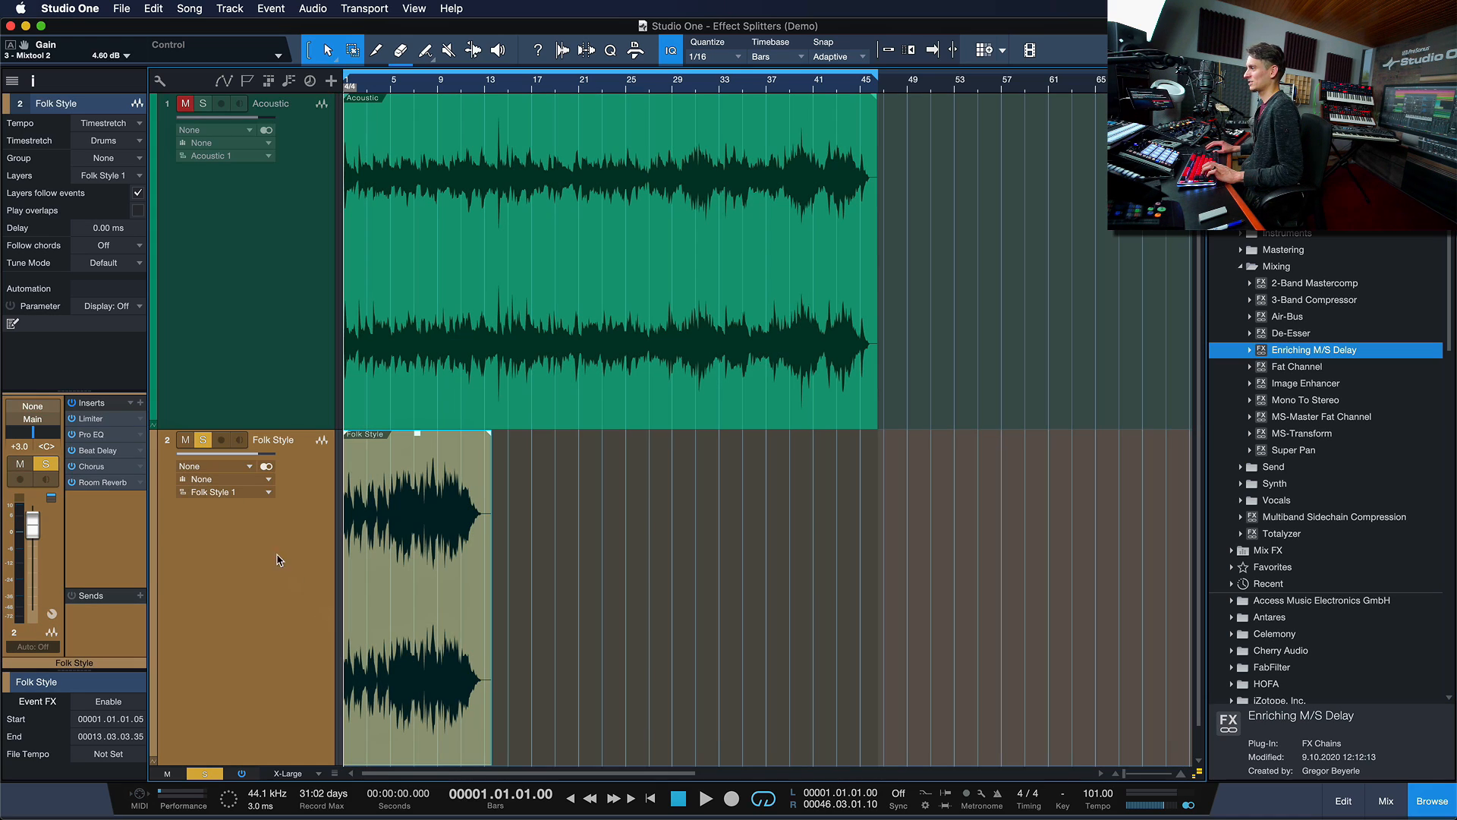
Step: Open the Folk Style track's inserts window during playback and show its effect routing with the frequency-based Splitter 1
key("shift+w")
key("shift+w")
key("shift+w")
key("shift+w")
left_click(73, 404)
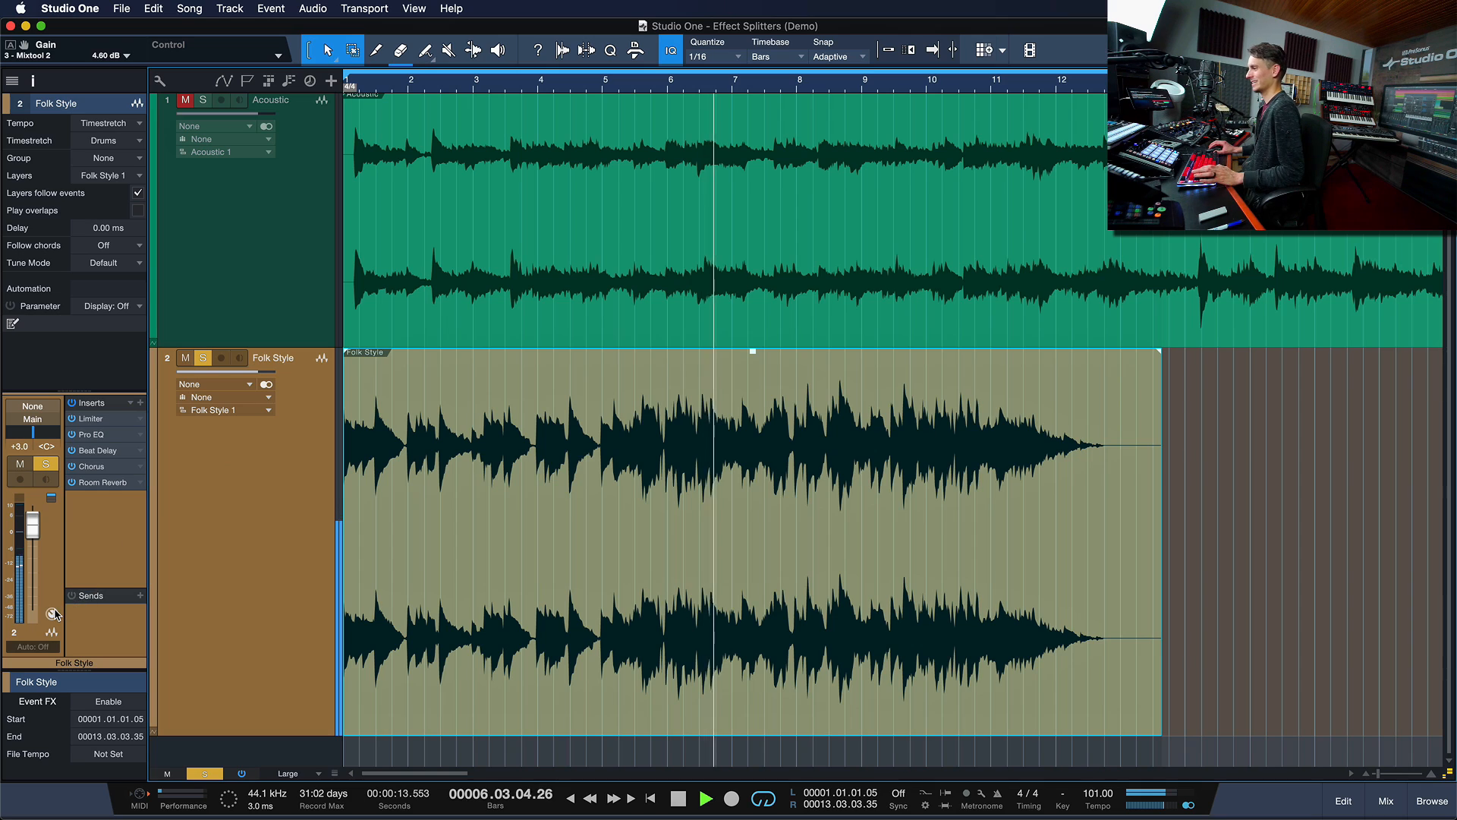
left_click(91, 402)
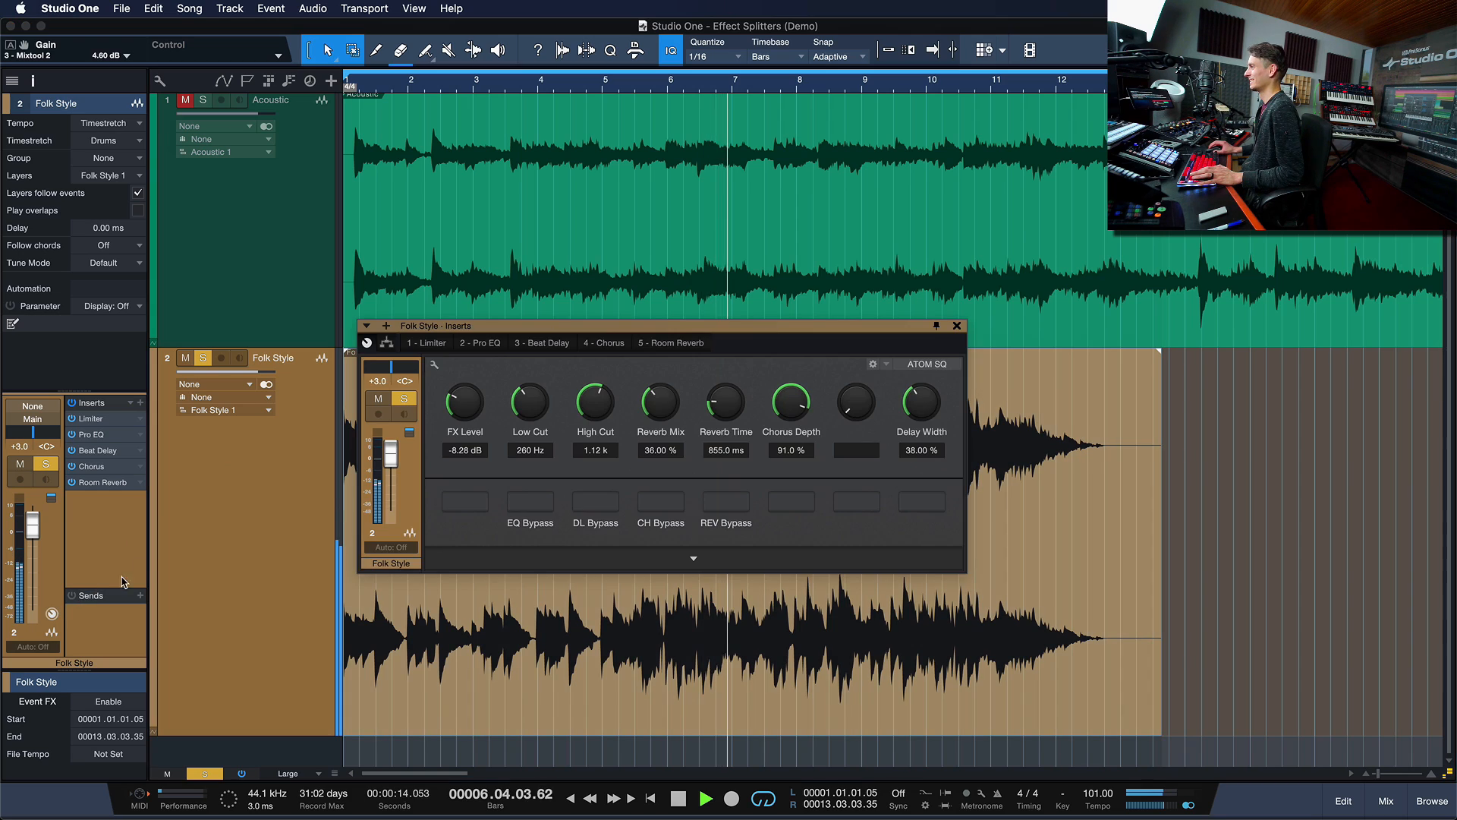
left_click(387, 344)
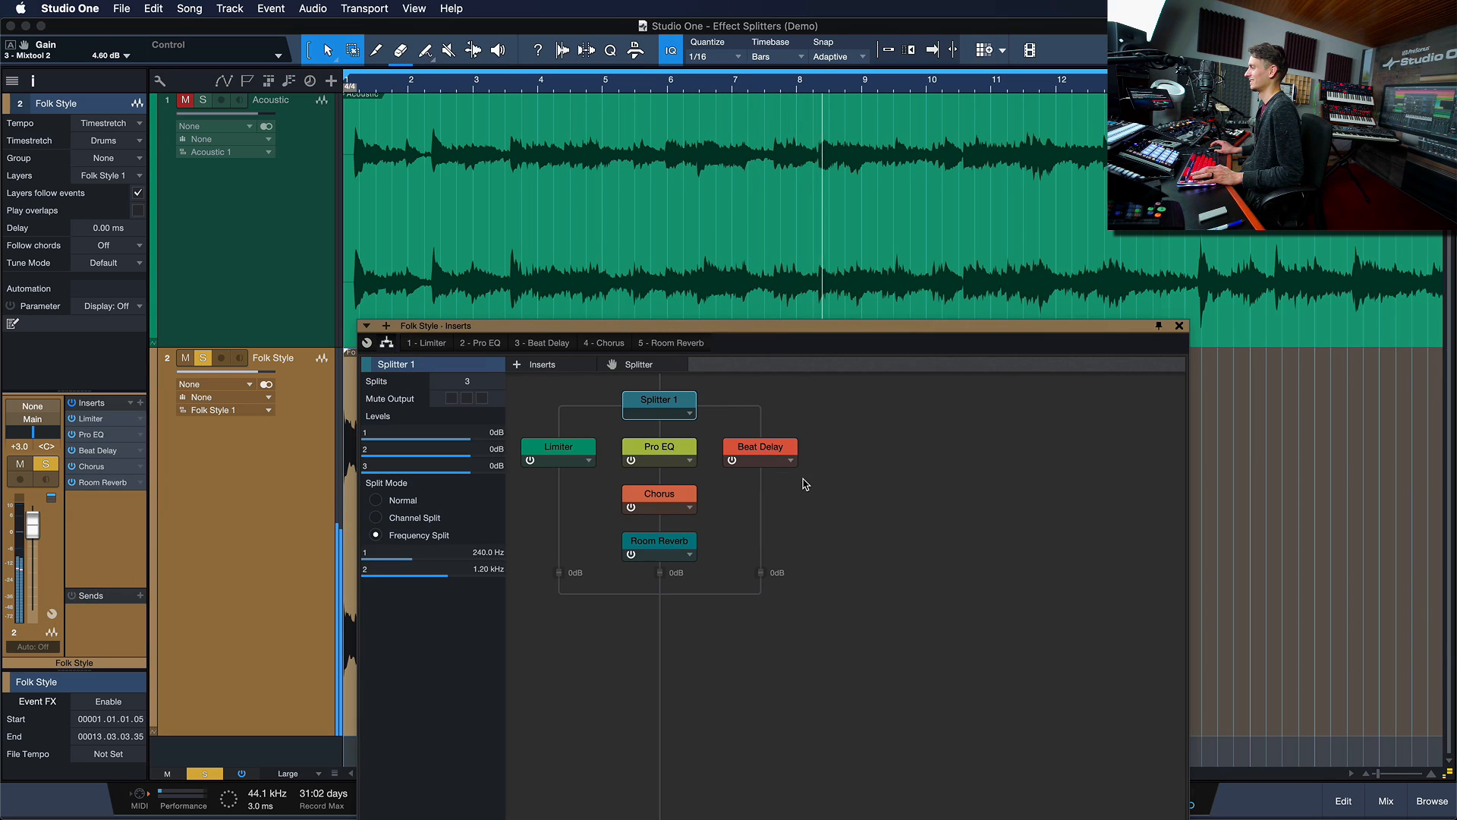
key("space")
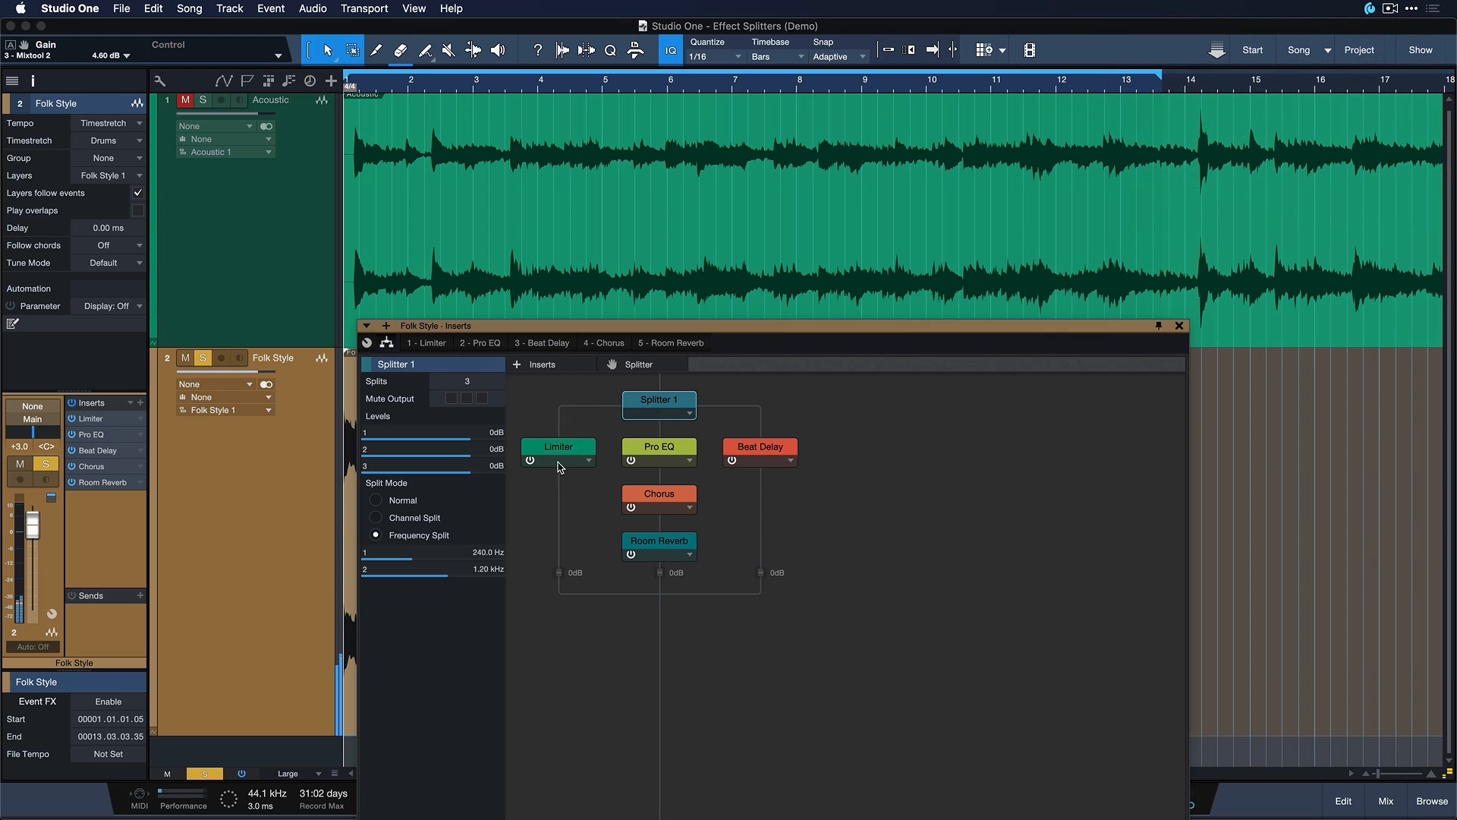
Step: Audition the low-frequency Limiter branch on its own by muting outputs 2 and 3 of Splitter 1 during playback
left_click(467, 399)
left_click(482, 398)
key("space")
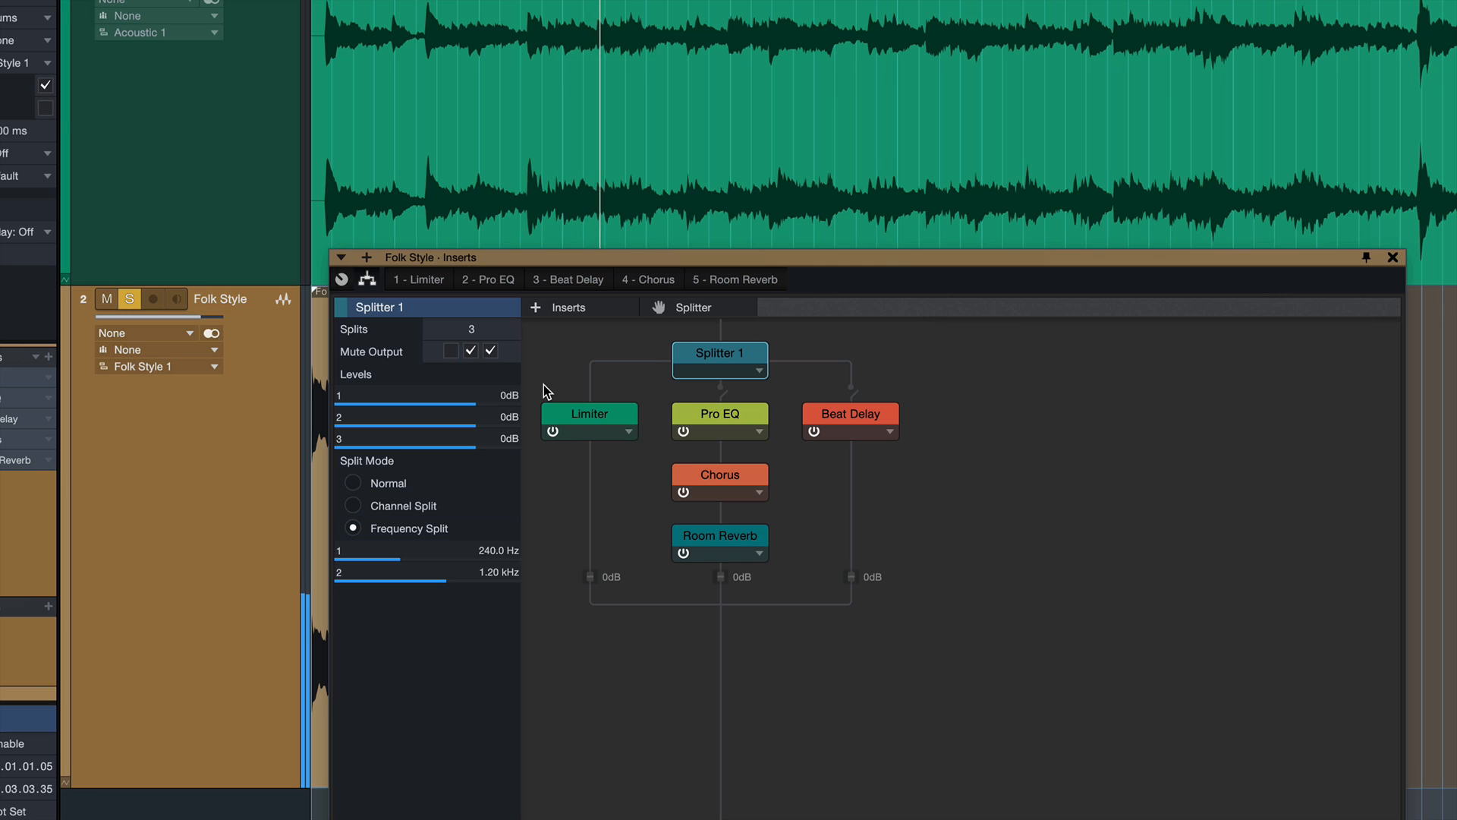
key("space")
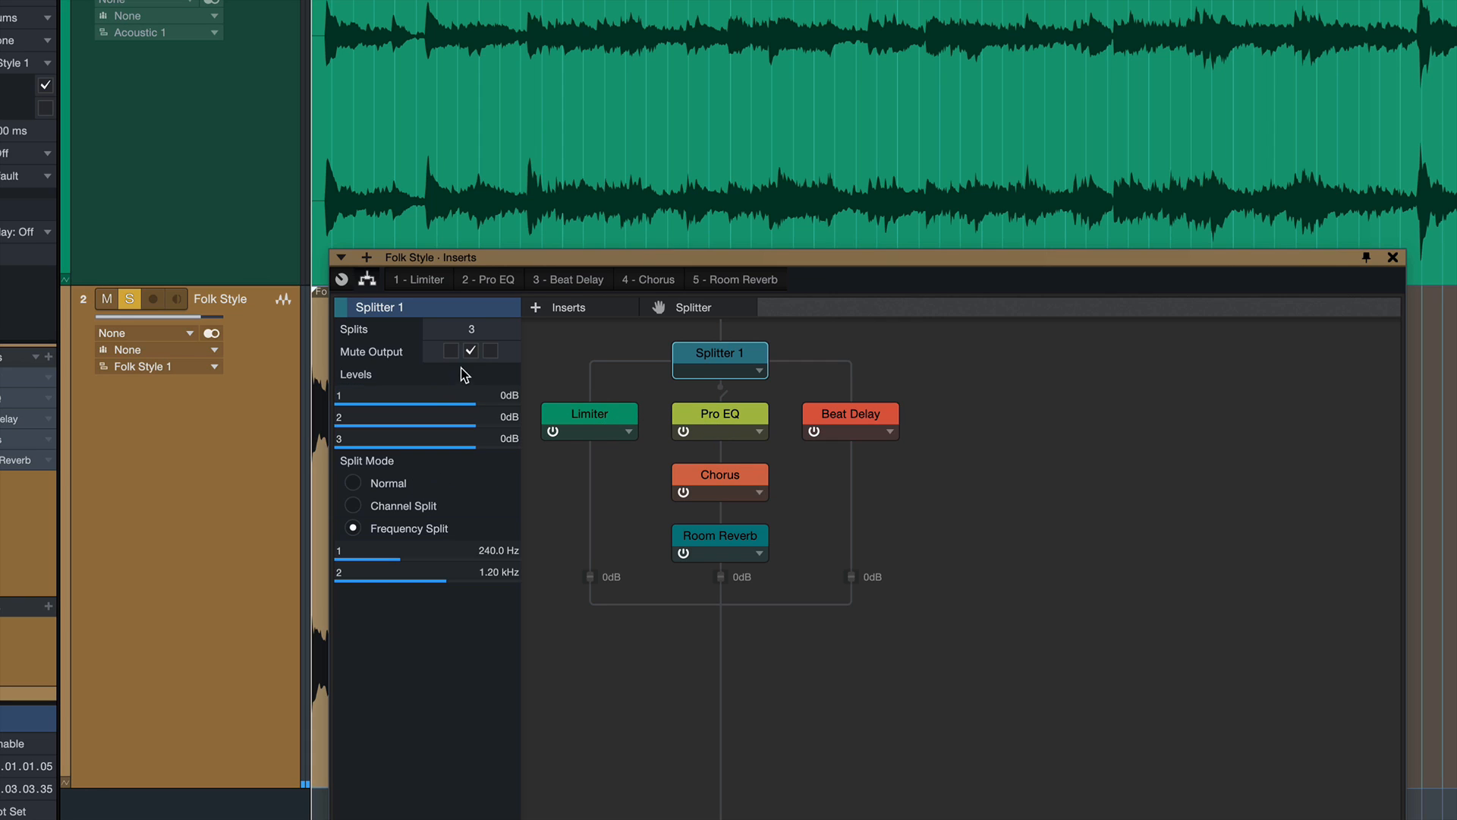
Step: Compare Splitter 1's other frequency bands by changing the muted outputs, and toggle Pro EQ and Chorus in the middle branch
left_click(472, 352)
left_click(490, 351)
left_click(451, 351)
left_click(684, 431)
left_click(684, 492)
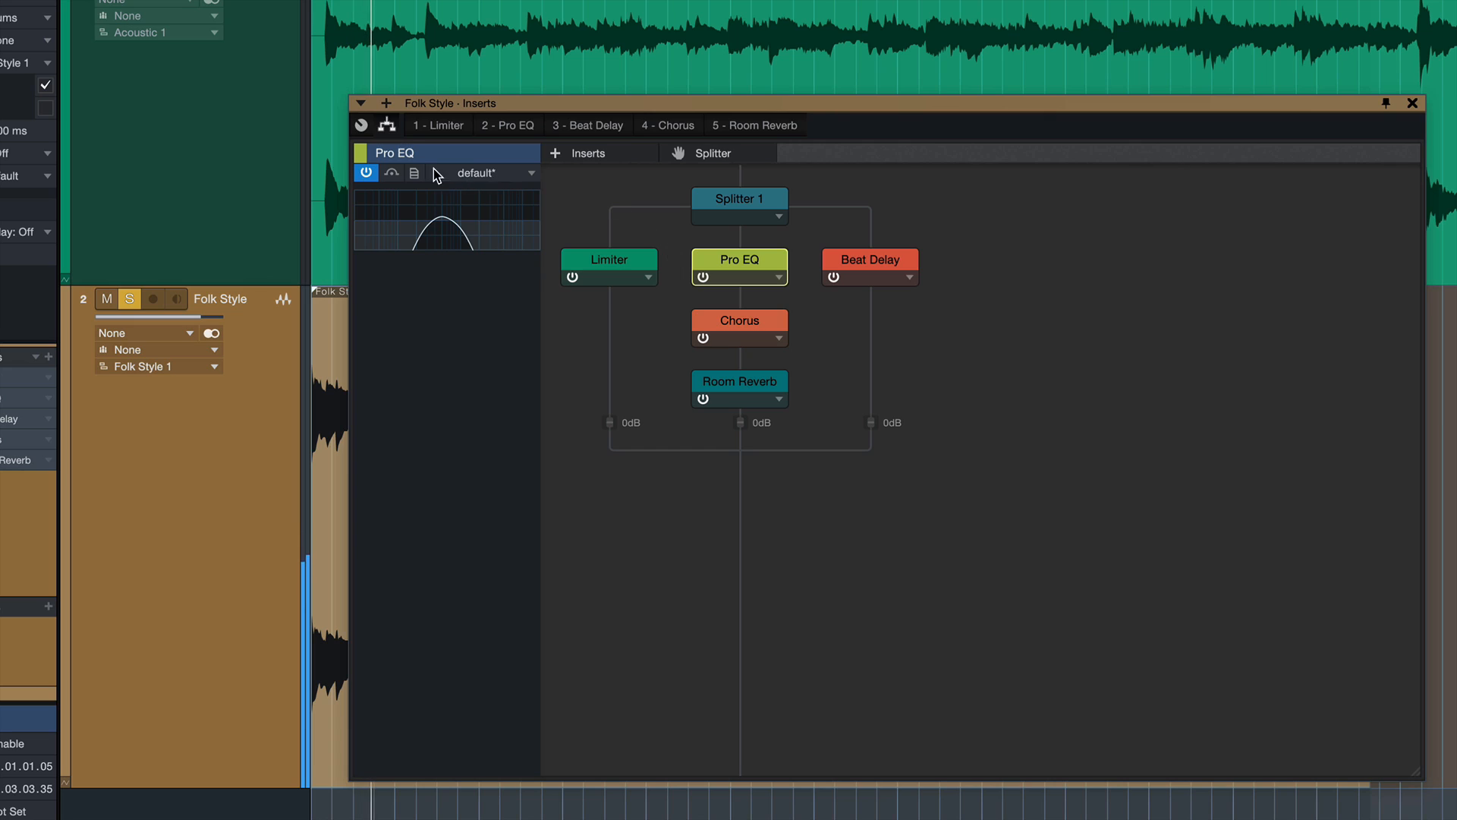
Step: In the Folk Style macro controls mapping, add the Chorus Depth and Voices parameters as targets of Knob 1, FX Level
left_click(367, 121)
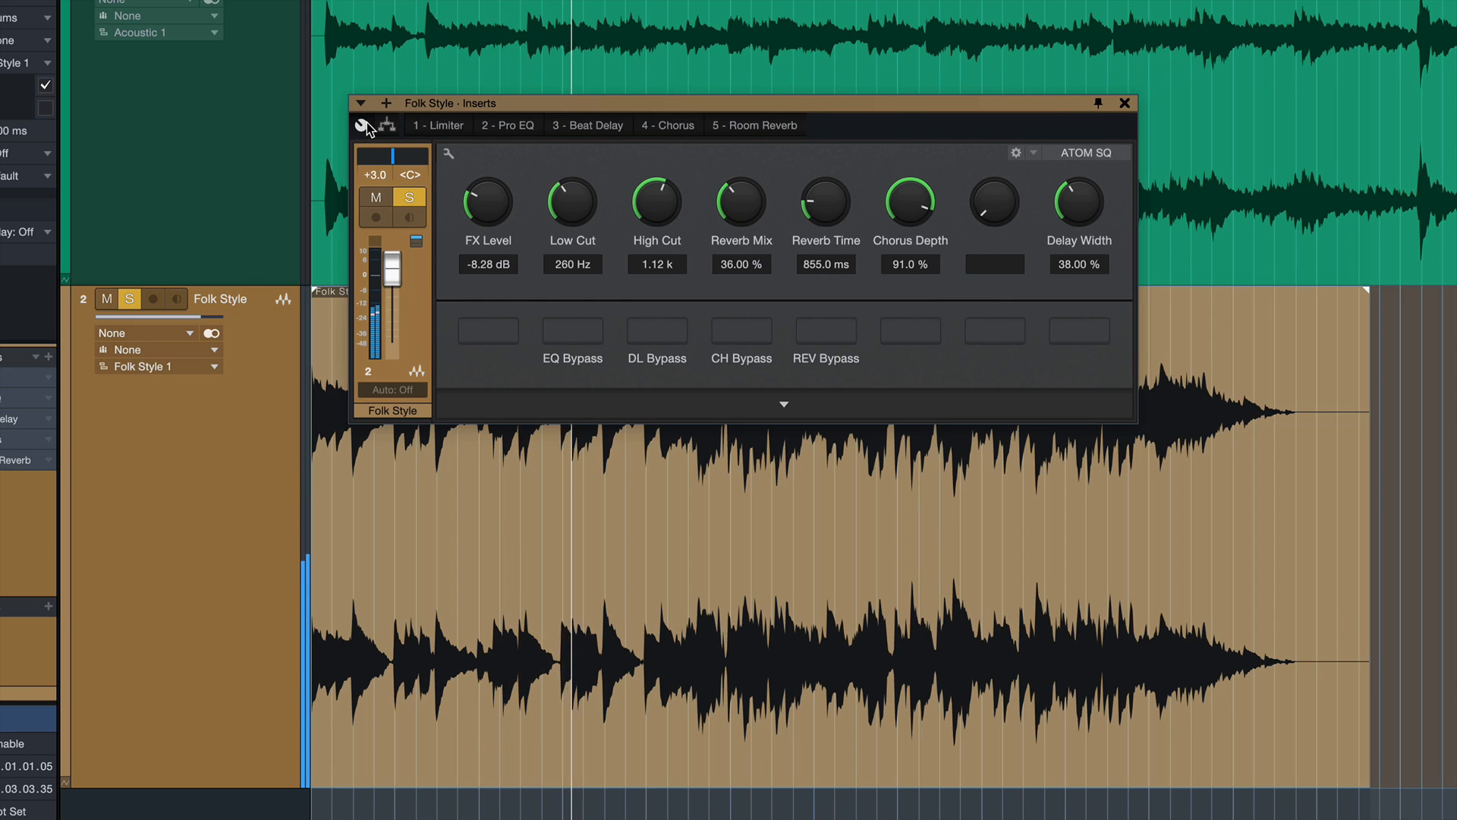
left_click(449, 154)
left_click(486, 208)
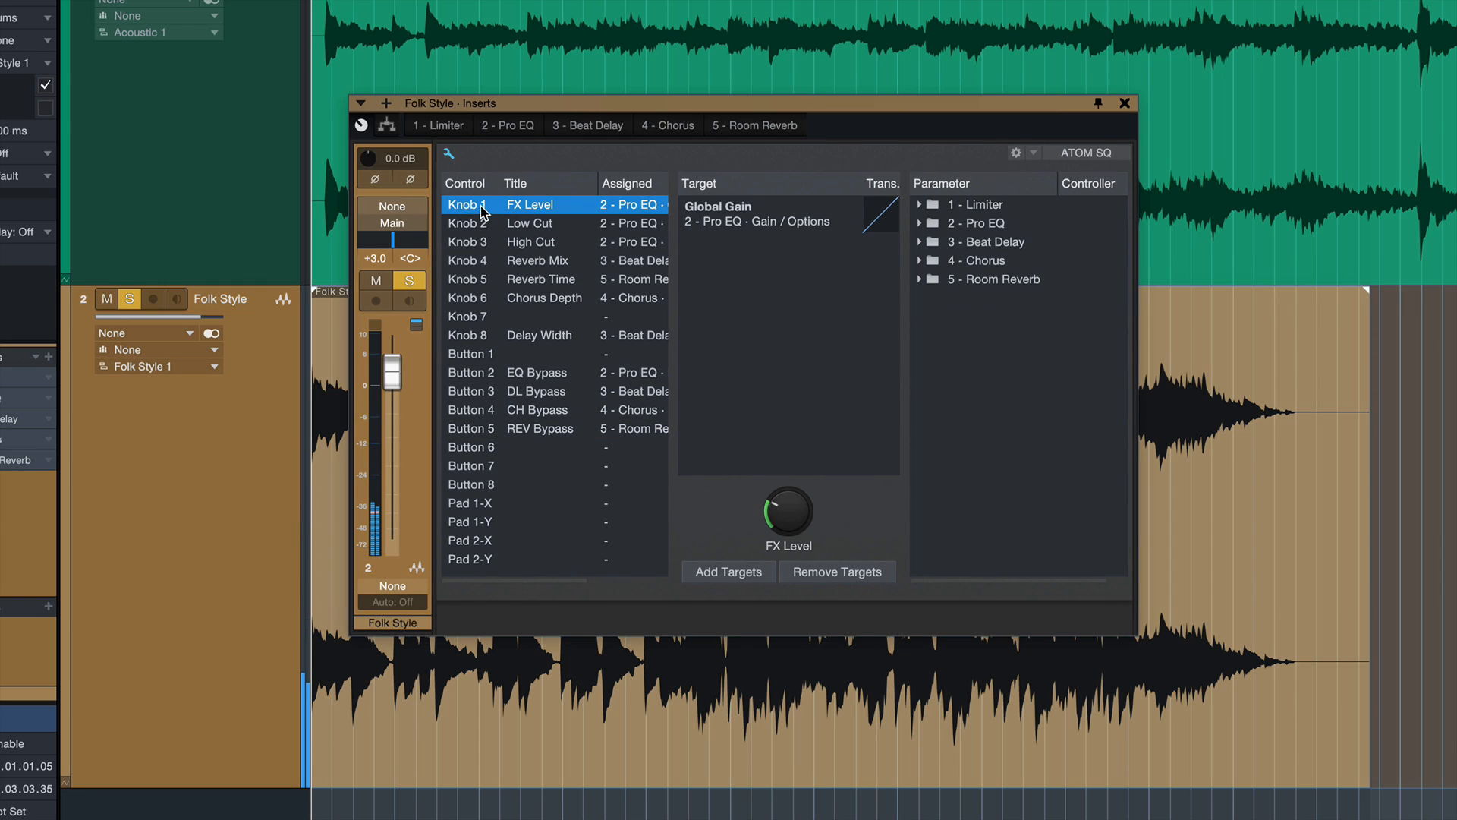
left_click(748, 214)
left_click(920, 260)
left_click_drag(955, 279, 790, 262)
left_click_drag(955, 280, 797, 285)
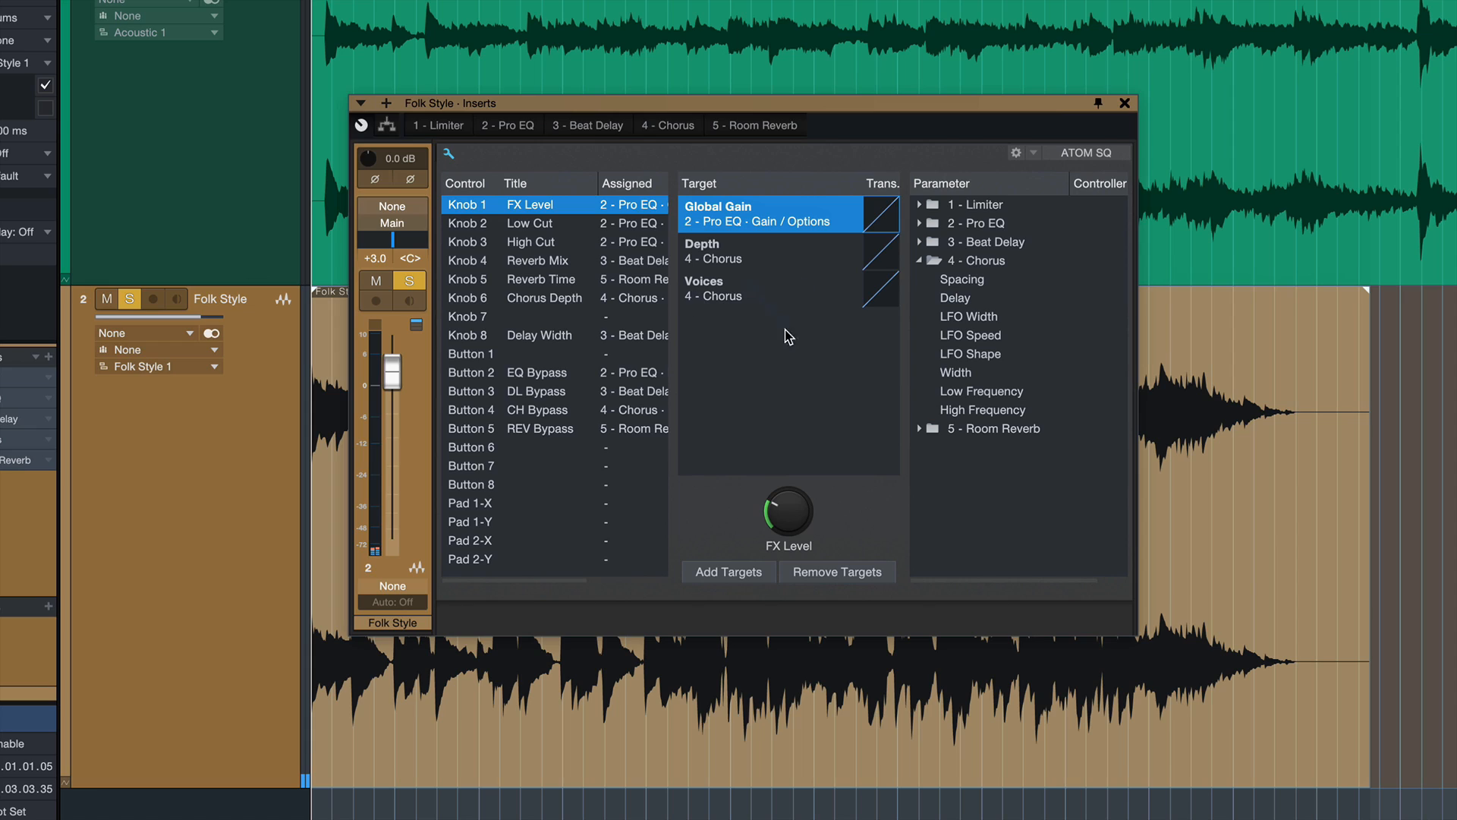
Step: Bend the transition curve of the FX Level knob's Voices target slightly downward at its midpoint
left_click(779, 304)
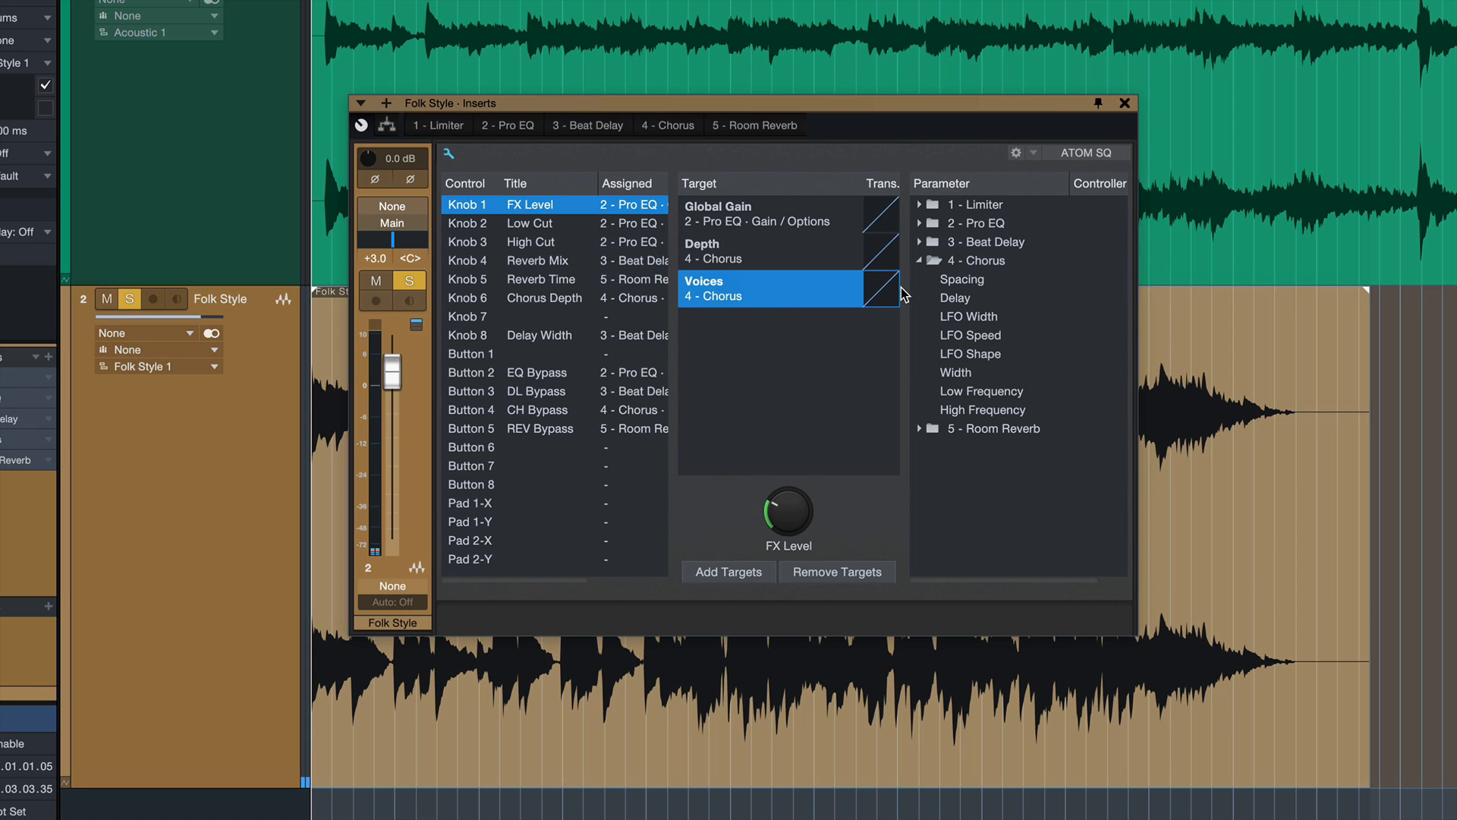
left_click(882, 290)
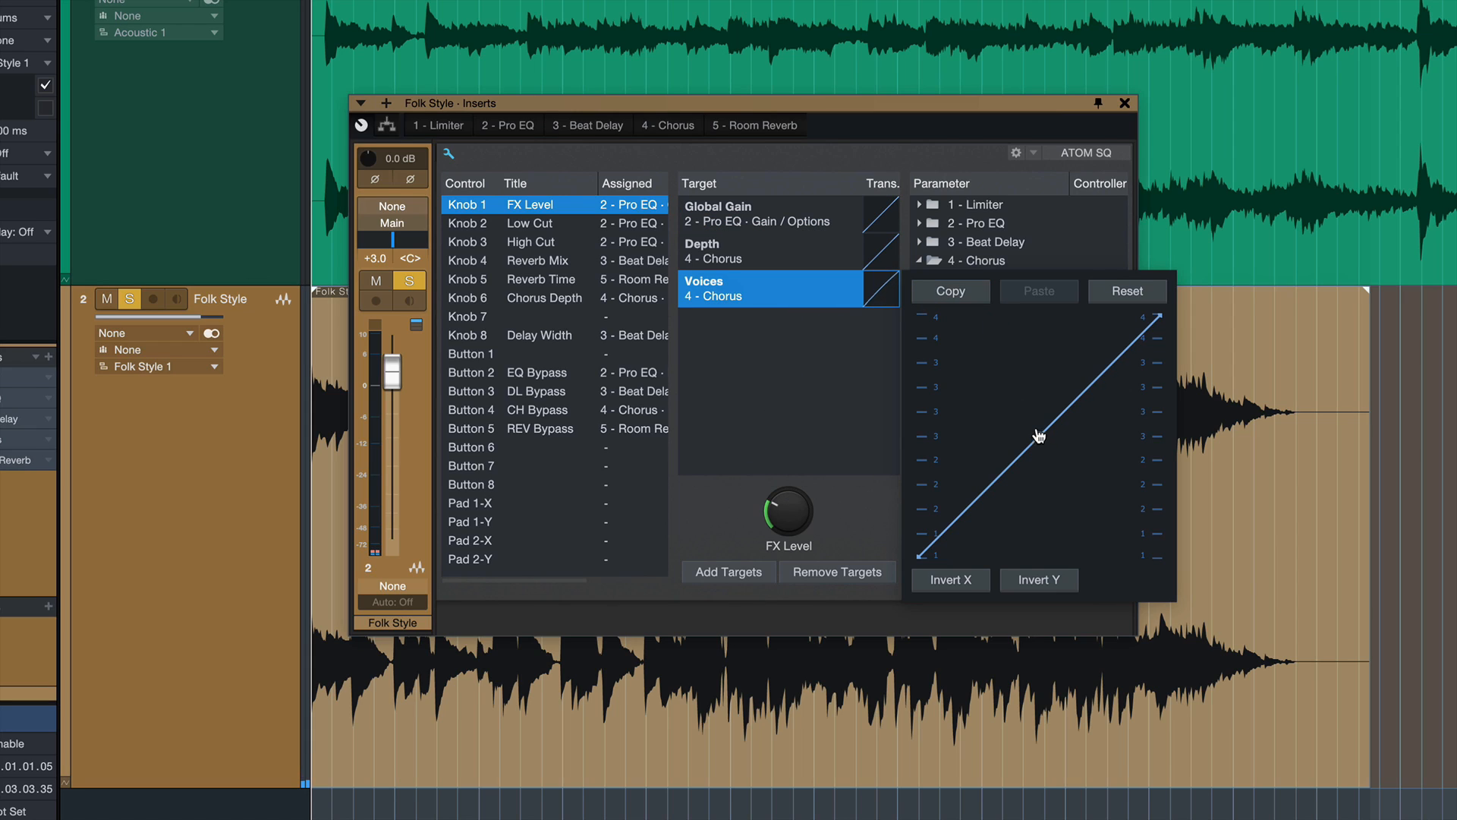
mouse_move(1039, 435)
left_mouse_down()
mouse_move(1012, 380)
mouse_move(1038, 439)
left_mouse_up()
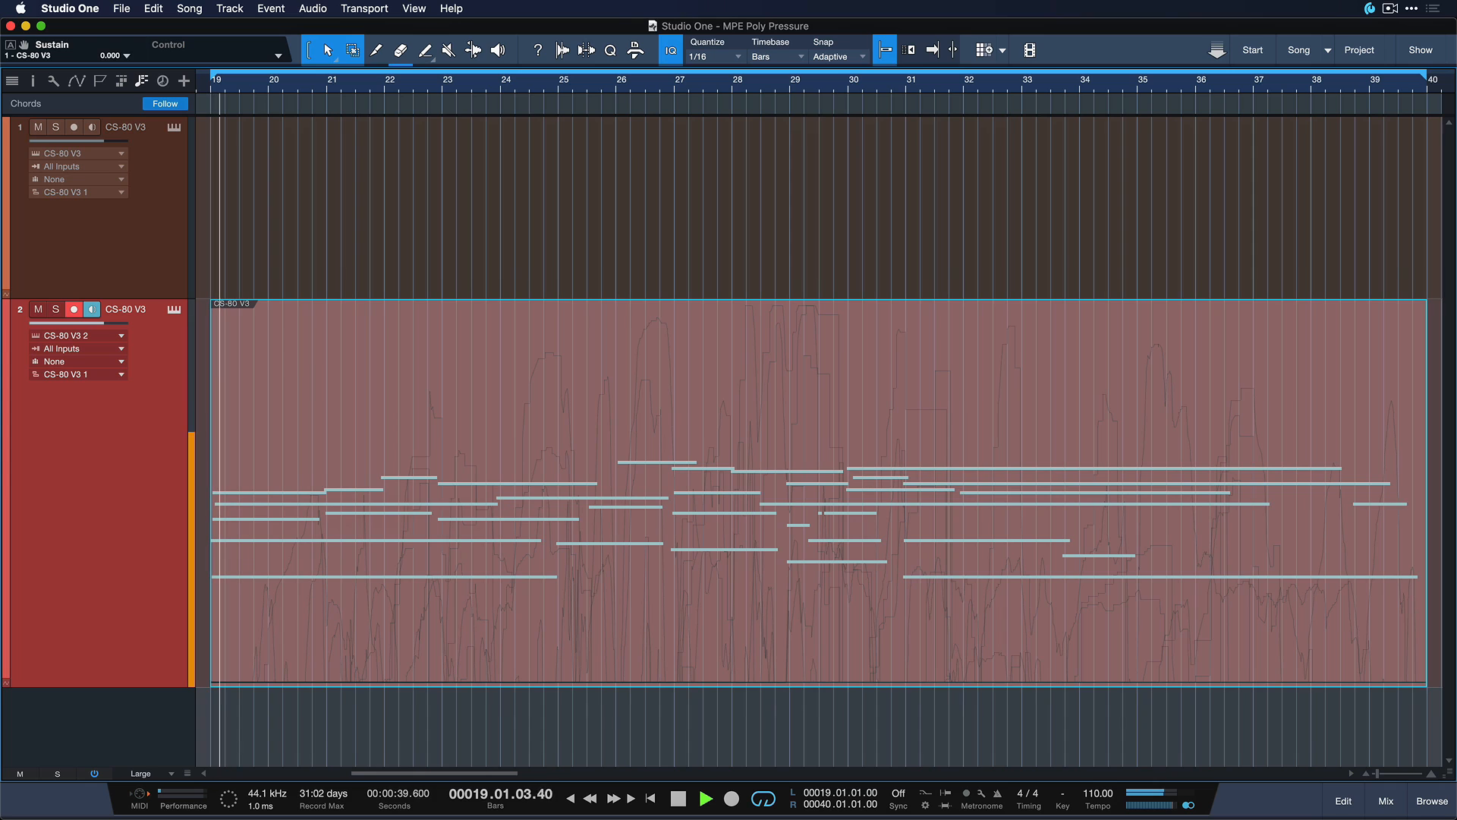
Step: Open the CS-80 V3 part in the note editor during playback and examine its per-note pressure curves across several bars
key("F2")
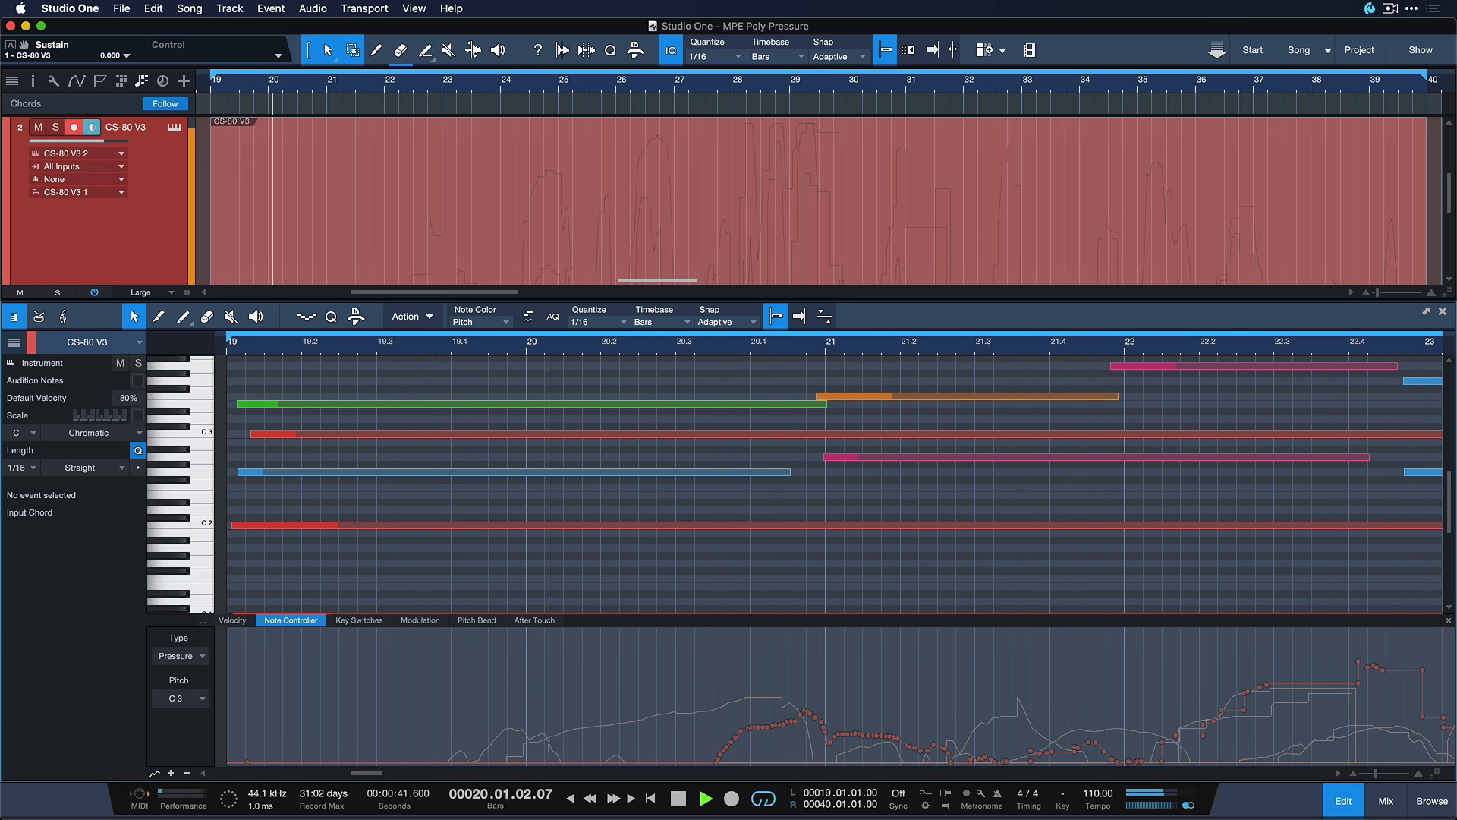
key("w")
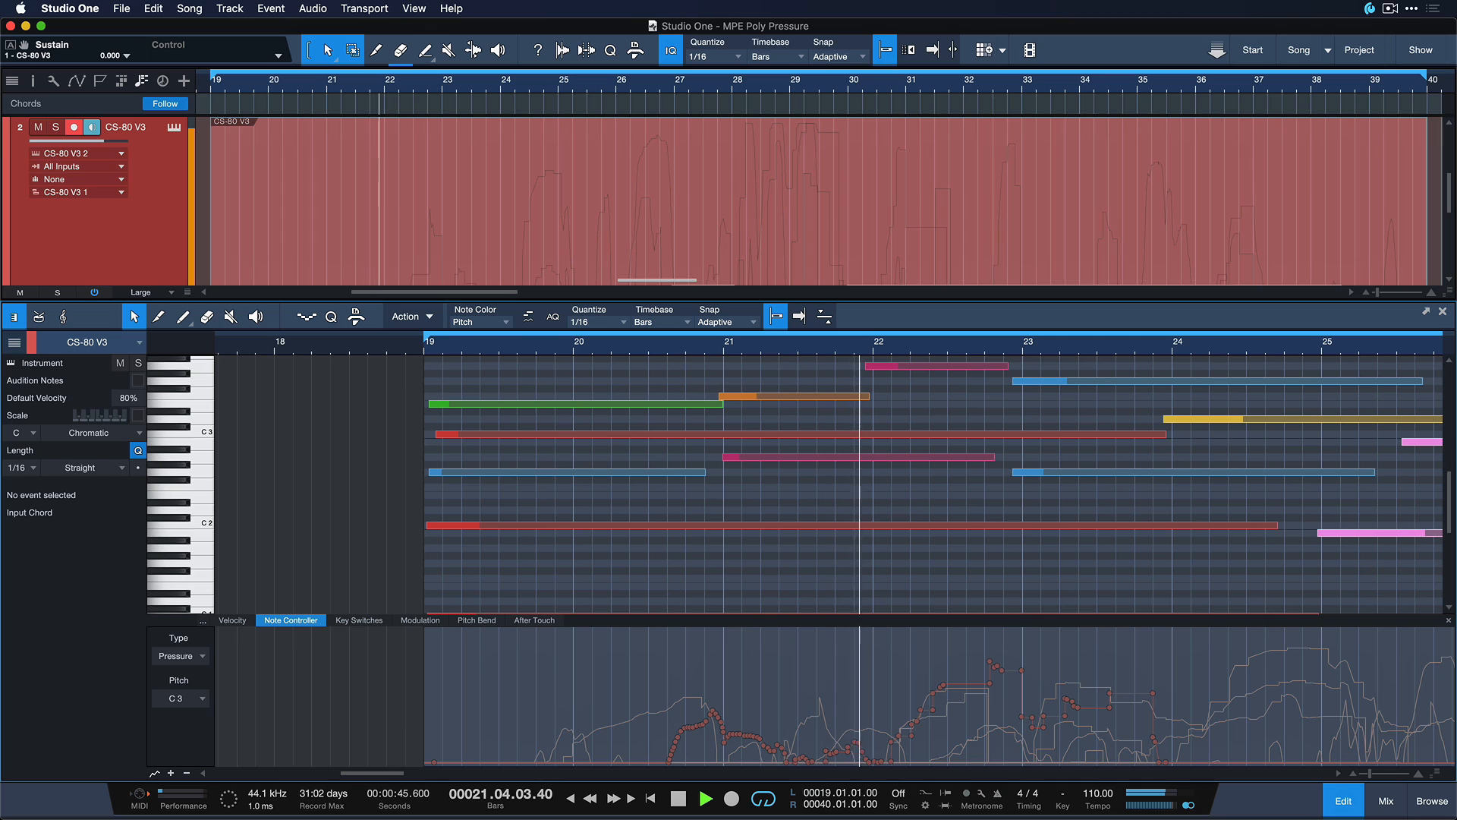
key("w")
key("w")
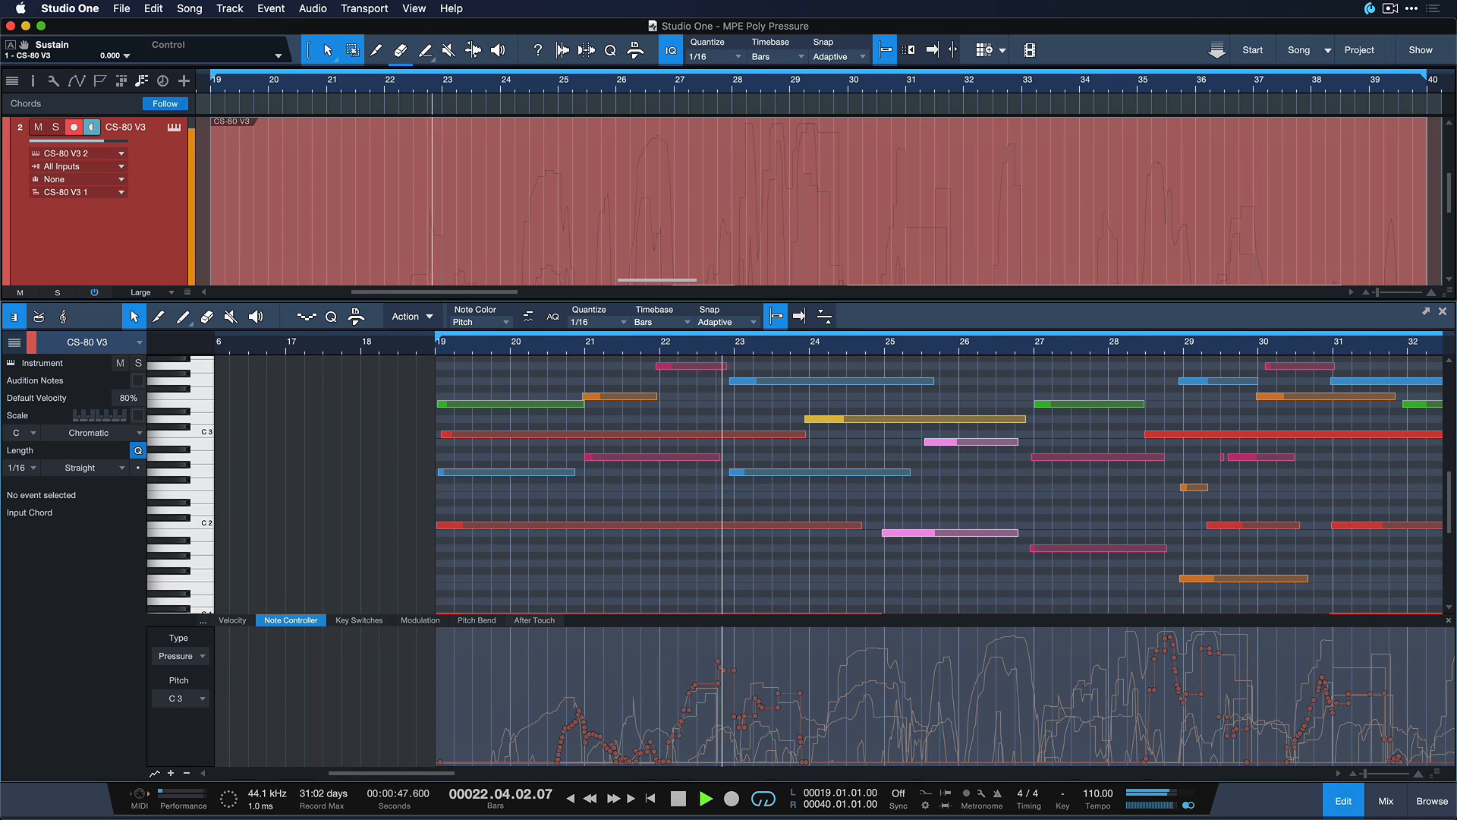
scroll(828, 486, "right", 3)
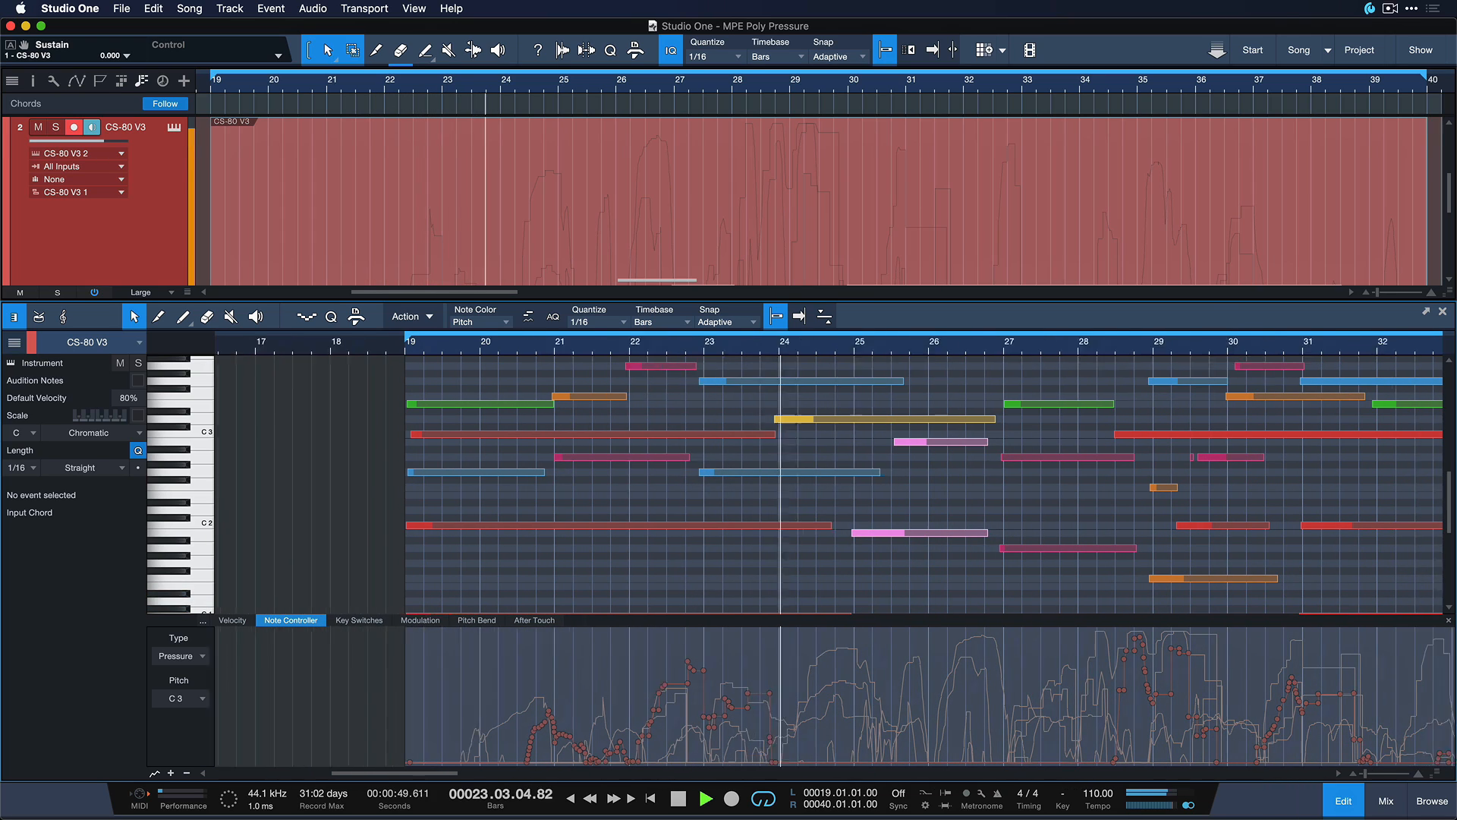